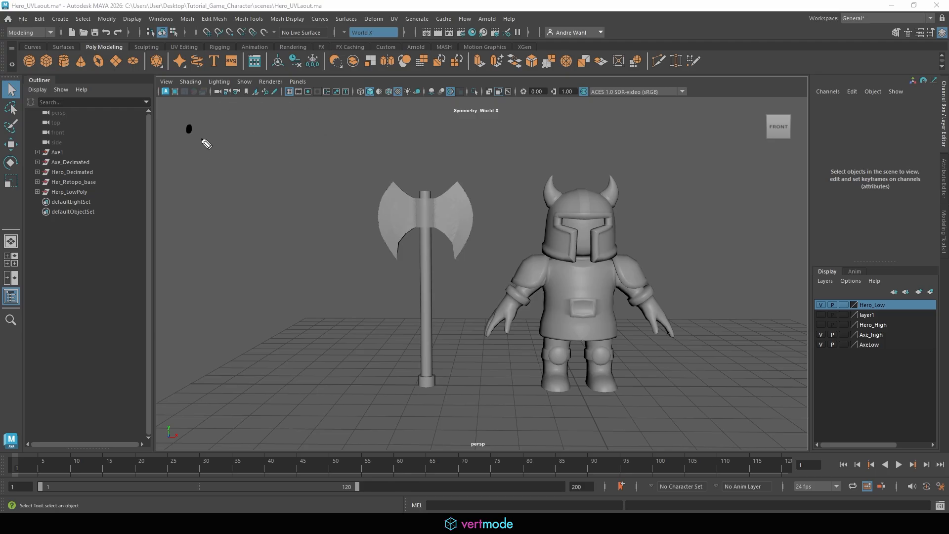
Handwrite the note "Axe, Hero - 2x mat" in black over the empty area above the axe
left_click_drag(207, 141, 219, 141)
left_click_drag(208, 132, 226, 136)
mouse_move(226, 125)
left_mouse_down()
mouse_move(246, 139)
mouse_move(297, 140)
left_mouse_up()
mouse_move(307, 117)
left_mouse_down()
mouse_move(307, 135)
mouse_move(308, 127)
left_mouse_up()
left_click_drag(311, 130, 328, 124)
mouse_move(336, 122)
left_mouse_down()
mouse_move(335, 130)
mouse_move(338, 119)
left_mouse_up()
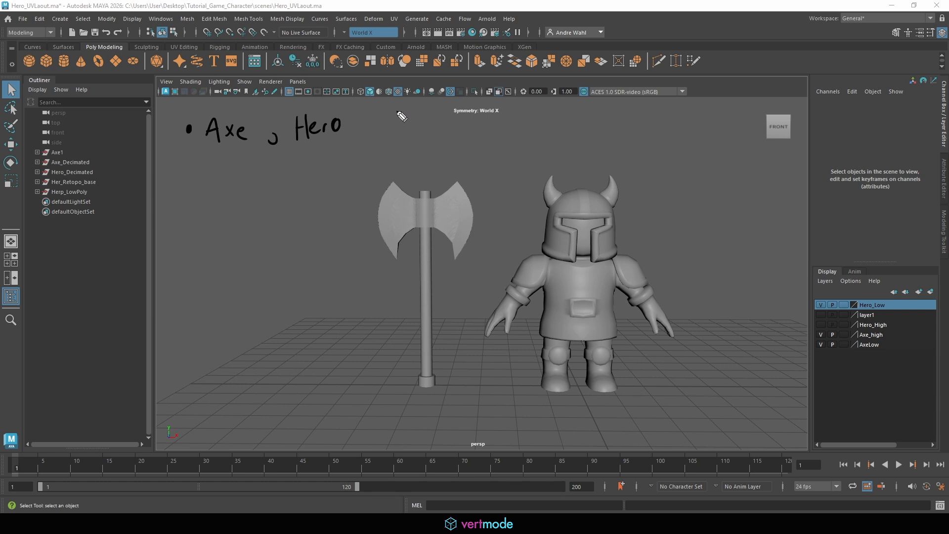
left_click_drag(367, 123, 418, 132)
mouse_move(419, 119)
left_mouse_down()
mouse_move(406, 133)
mouse_move(493, 133)
left_mouse_up()
left_click_drag(475, 119, 502, 117)
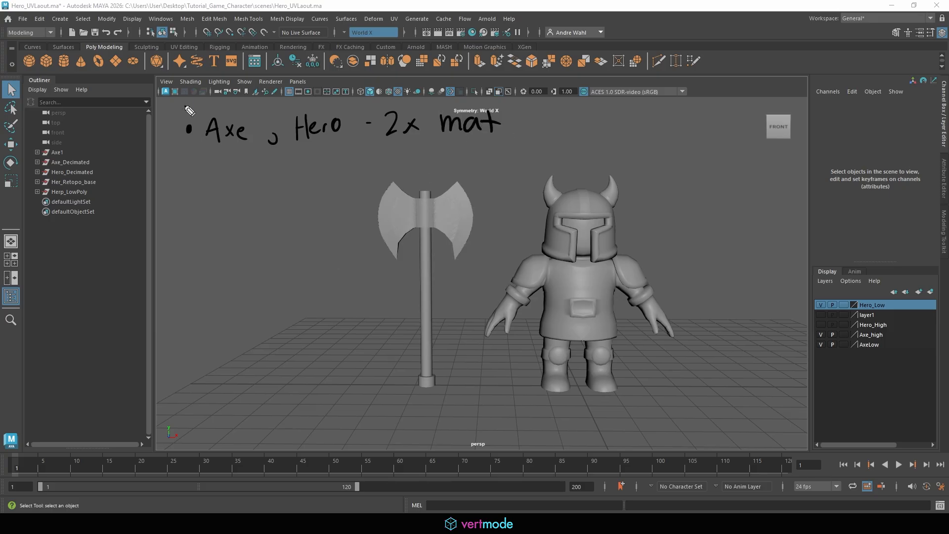
Handwrite a yellow note "naming" with an arrow to "Explode Bake" under the first note
left_click_drag(187, 157, 239, 176)
left_click_drag(241, 164, 273, 176)
mouse_move(278, 165)
left_mouse_down()
mouse_move(293, 175)
mouse_move(314, 166)
left_mouse_up()
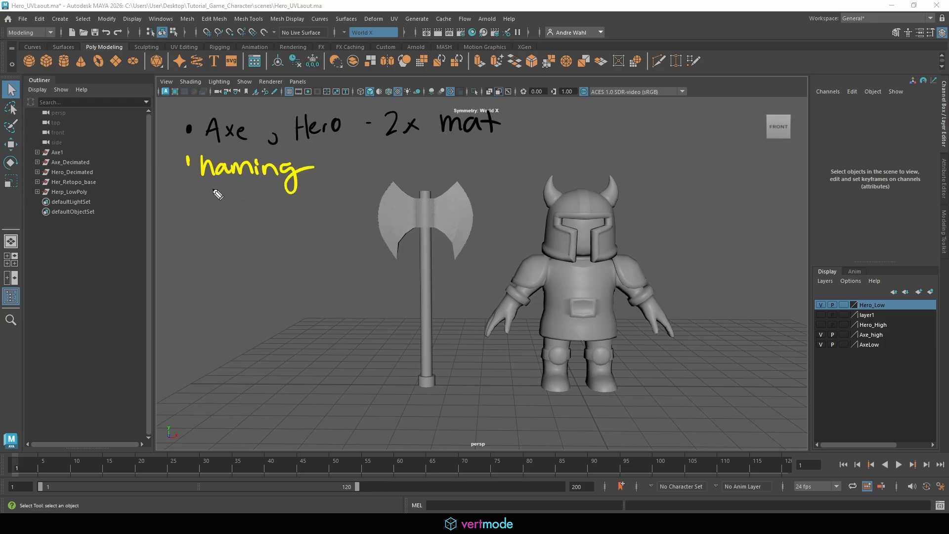
mouse_move(212, 191)
left_mouse_down()
mouse_move(224, 207)
mouse_move(253, 210)
left_mouse_up()
mouse_move(257, 203)
left_mouse_down()
mouse_move(292, 198)
mouse_move(347, 209)
left_mouse_up()
left_click_drag(346, 191, 360, 207)
mouse_move(368, 197)
left_mouse_down()
mouse_move(374, 208)
mouse_move(399, 207)
left_mouse_up()
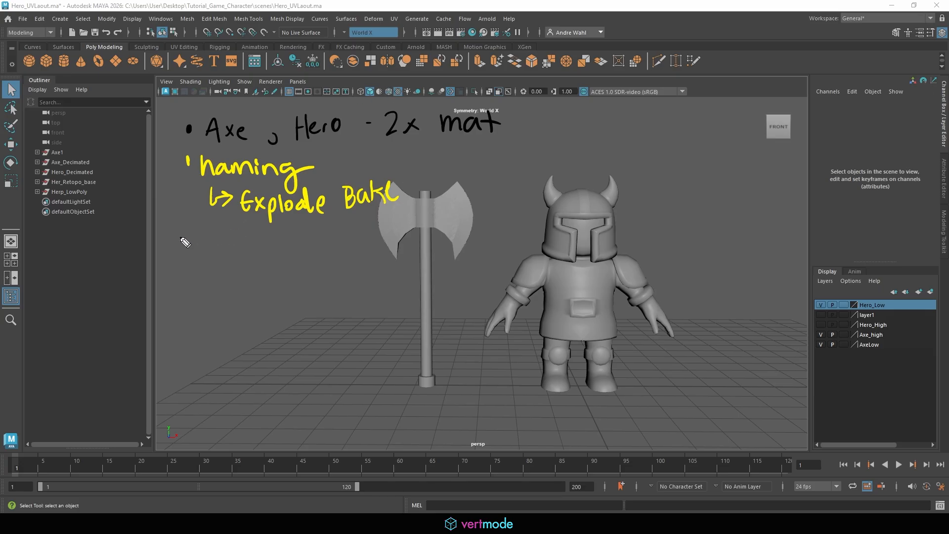
Handwrite the two quoted suffixes "high" and "Low" in yellow beneath the Explode Bake note
left_click_drag(182, 236, 181, 244)
left_click_drag(186, 235, 207, 251)
left_click(207, 236)
left_click_drag(223, 239, 216, 263)
mouse_move(232, 233)
left_mouse_down()
mouse_move(243, 247)
mouse_move(299, 241)
left_mouse_up()
mouse_move(307, 234)
left_mouse_down()
mouse_move(317, 253)
mouse_move(350, 241)
left_mouse_up()
left_click_drag(358, 230, 356, 240)
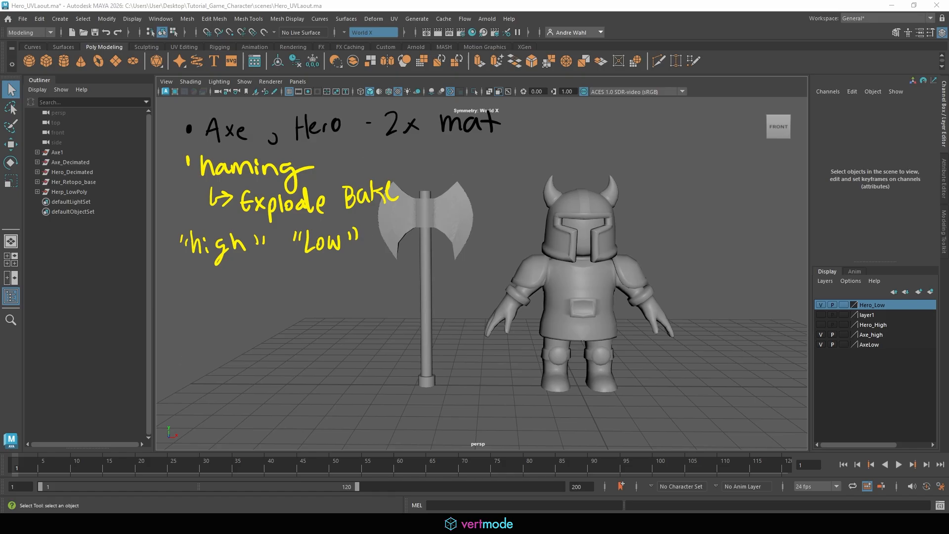
Handwrite "ID Map - high poly" in pink below the yellow notes, and clear all annotations
mouse_move(187, 289)
left_mouse_down()
mouse_move(205, 299)
mouse_move(212, 281)
left_mouse_up()
left_click_drag(201, 304, 218, 300)
mouse_move(216, 282)
left_mouse_down()
mouse_move(218, 301)
mouse_move(249, 300)
left_mouse_up()
left_click_drag(250, 282, 272, 299)
mouse_move(285, 291)
left_mouse_down()
mouse_move(291, 309)
mouse_move(293, 296)
left_mouse_up()
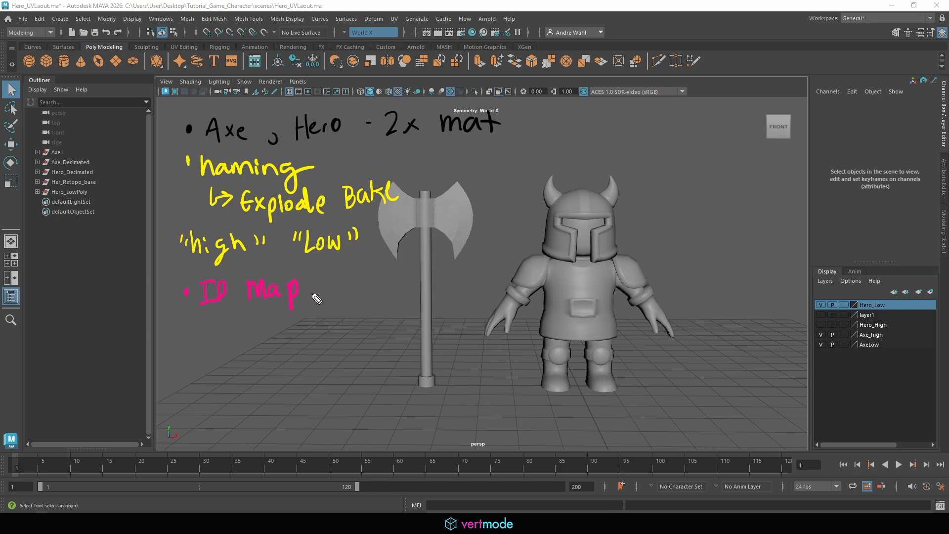
left_click_drag(311, 292, 351, 298)
left_click_drag(370, 289, 364, 310)
mouse_move(378, 282)
left_mouse_down()
mouse_move(405, 312)
mouse_move(426, 292)
left_mouse_up()
mouse_move(430, 281)
left_mouse_down()
mouse_move(431, 300)
mouse_move(463, 282)
left_mouse_up()
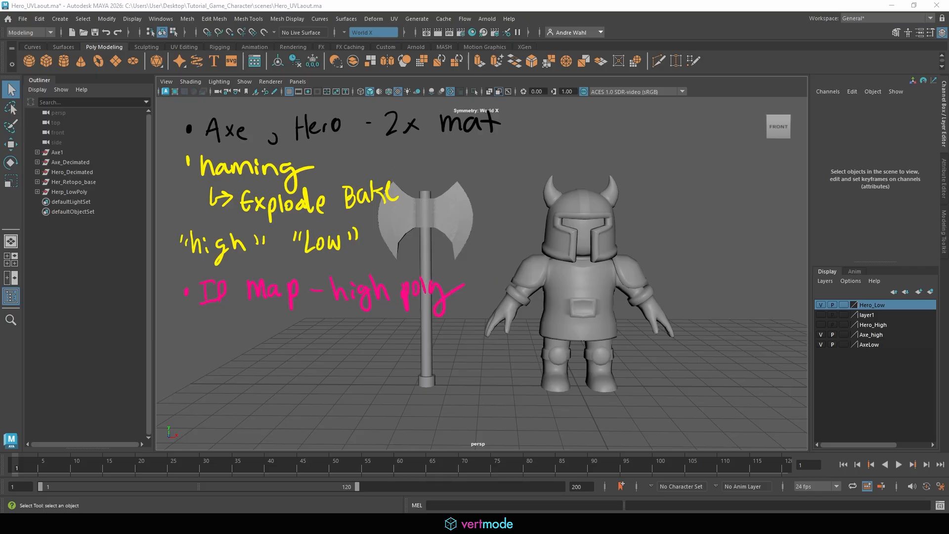
key("Escape")
Delete the construction history of all low-poly hero meshes and freeze their transformations
left_click(593, 223)
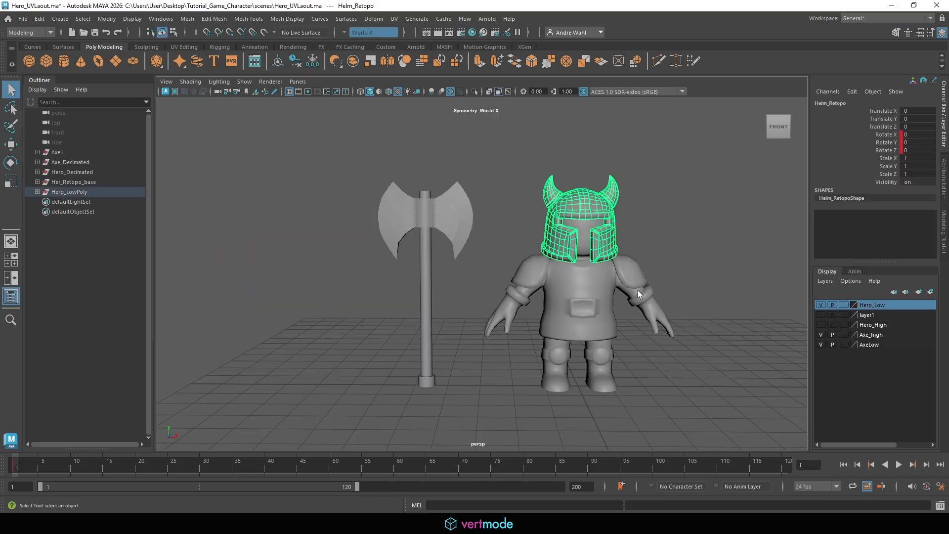
middle_click_drag(638, 290, 578, 282, "alt")
left_click_drag(447, 389, 431, 404)
left_click(524, 195)
right_click(17, 465)
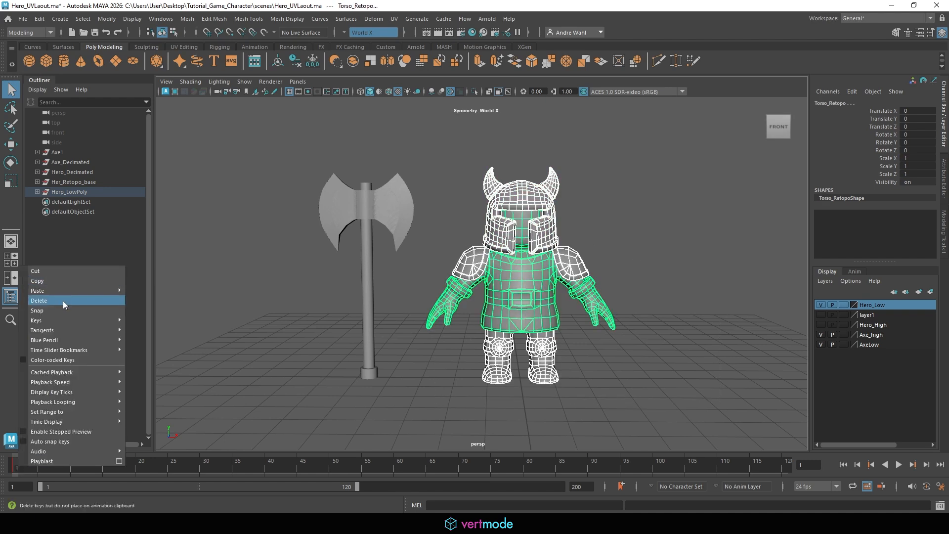
left_click(63, 301)
left_click(42, 21)
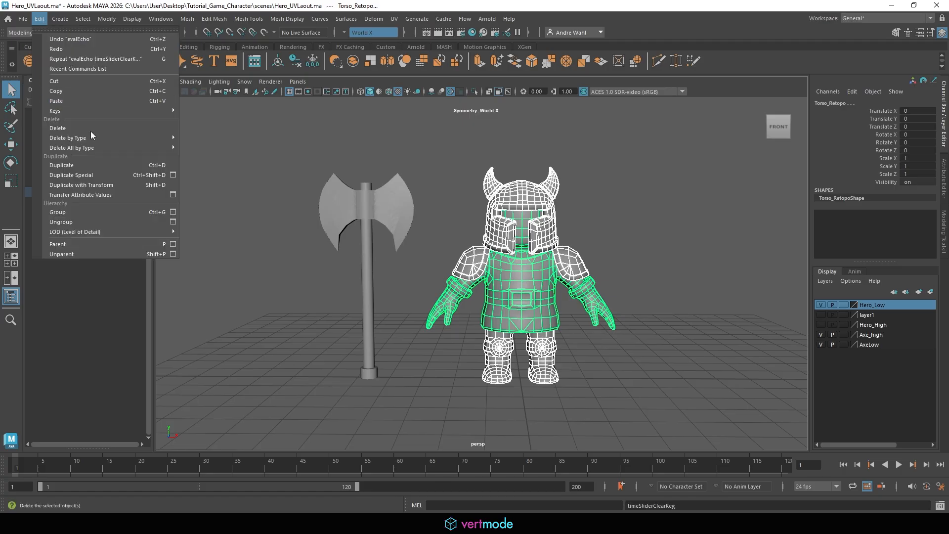
mouse_move(110, 139)
left_click(198, 138)
left_click(97, 18)
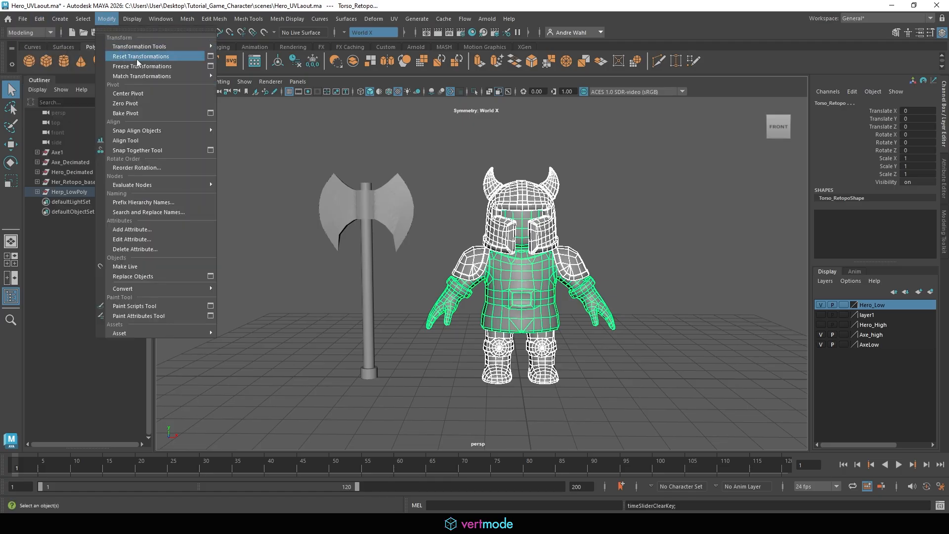
left_click(137, 64)
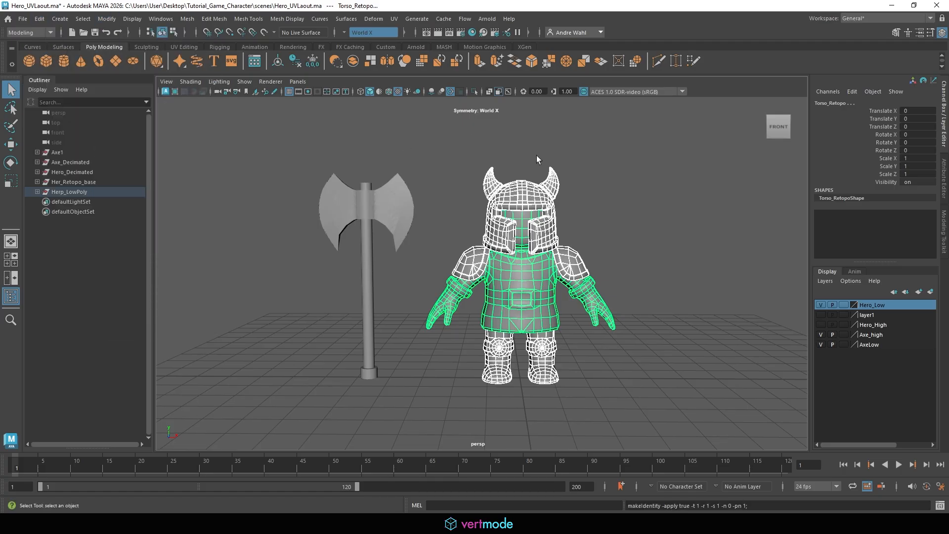
Assign a new Blinn material to all the low-poly hero meshes and name it Hero
right_click(501, 236)
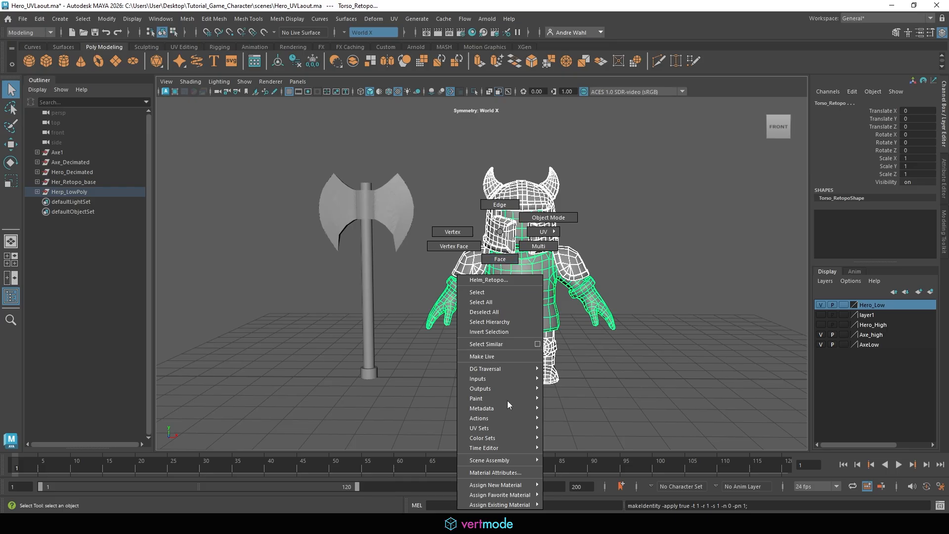
mouse_move(504, 504)
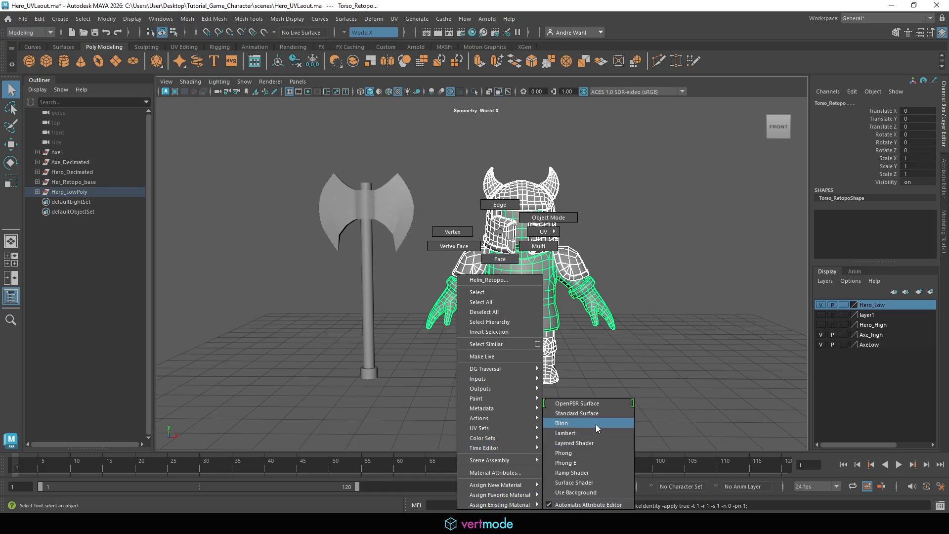
left_click(584, 425)
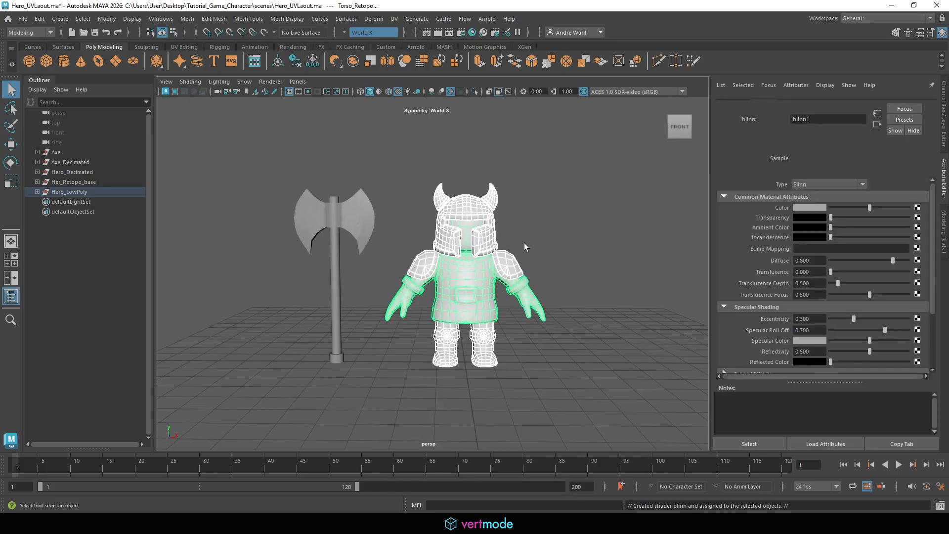
left_click_drag(818, 129, 672, 111)
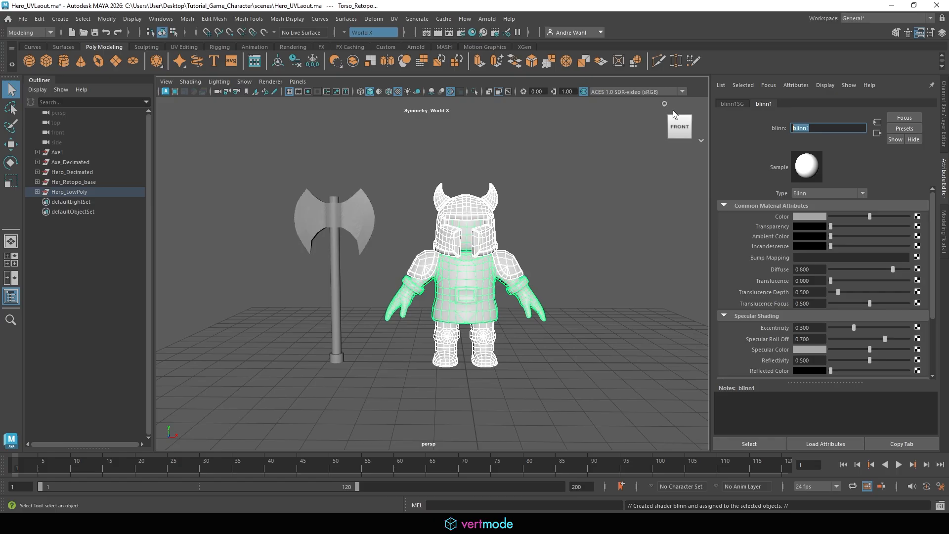
type("Hero")
key("Return")
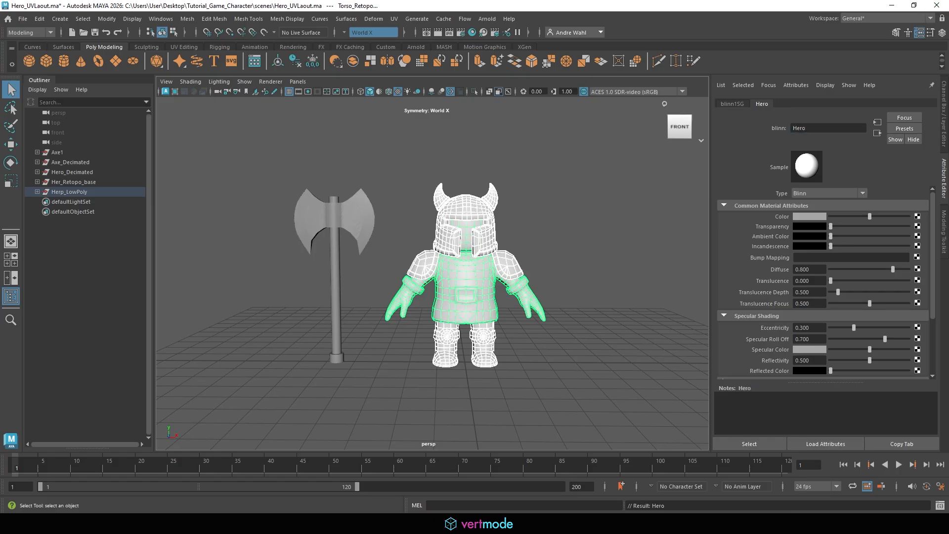
Assign a new Blinn material to the low-poly axe mesh and name it Axe
left_click(367, 224)
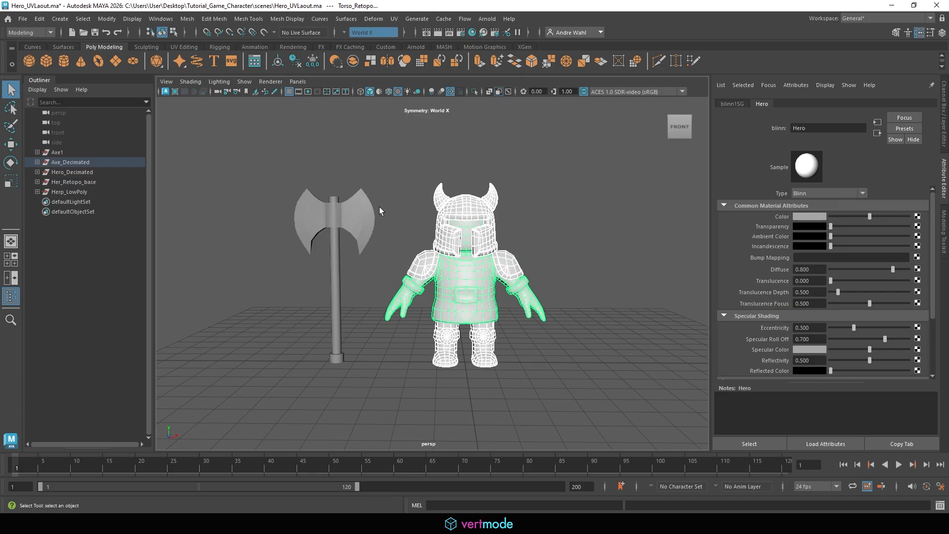
left_click(339, 196)
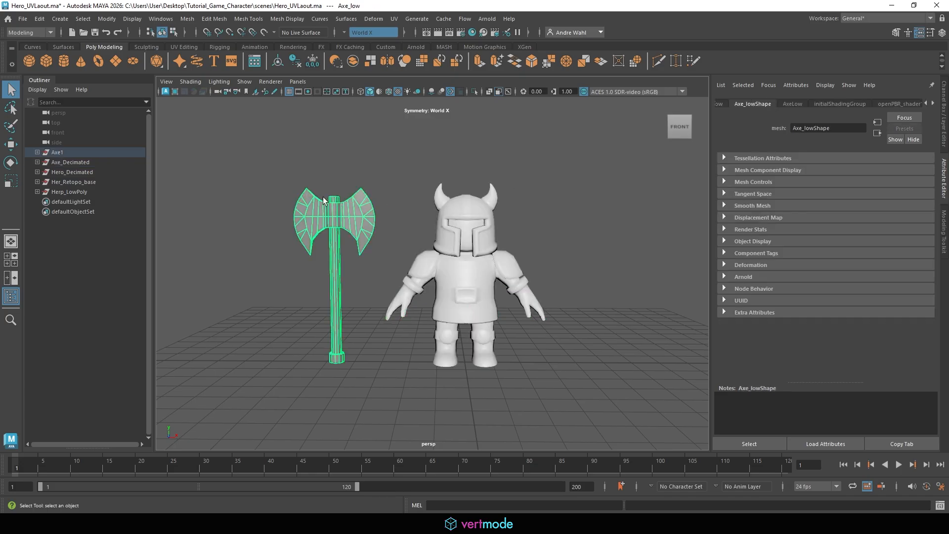
right_click_drag(318, 202, 399, 424)
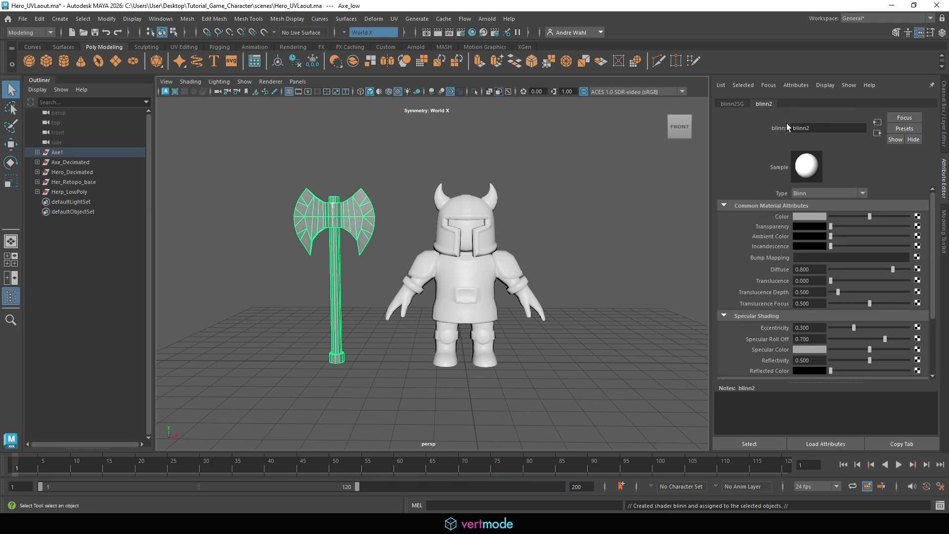
double_click(791, 127)
type("Axe")
key("Return")
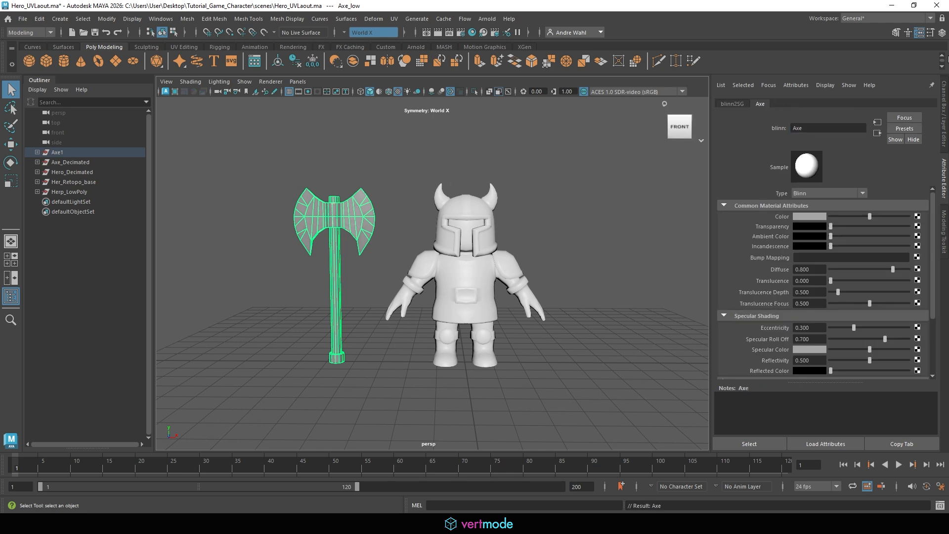
Unparent the low-poly axe mesh and all the low-poly hero meshes from their groups
left_click(942, 32)
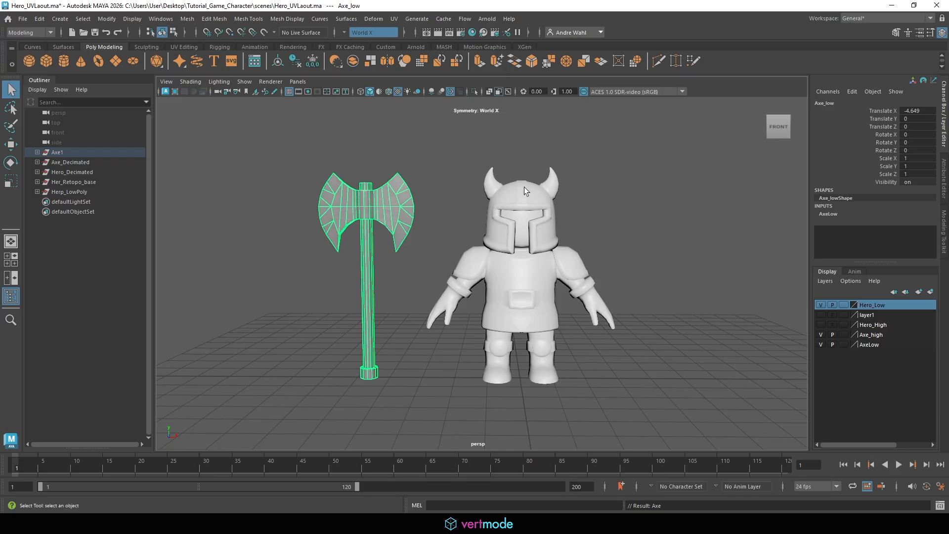
key("shift+p")
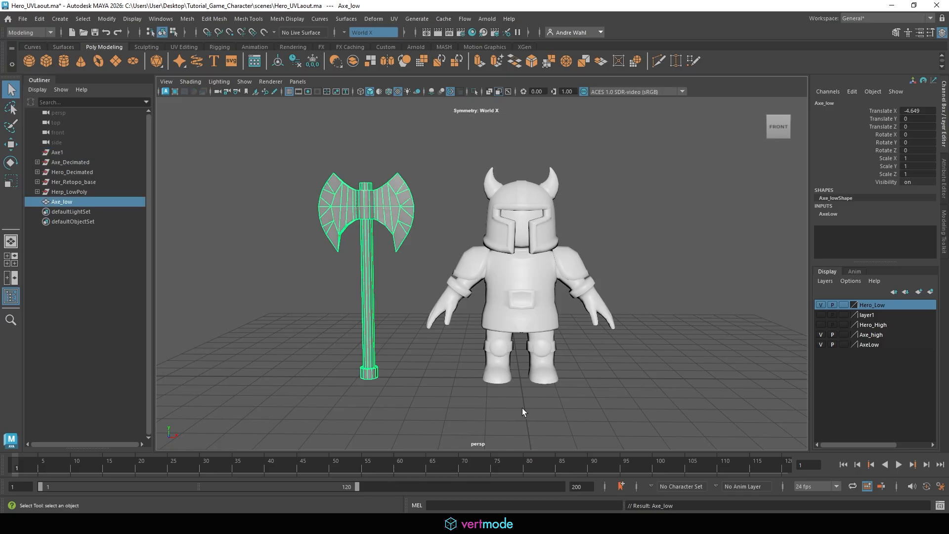
left_click_drag(437, 406, 715, 123)
key("shift+p")
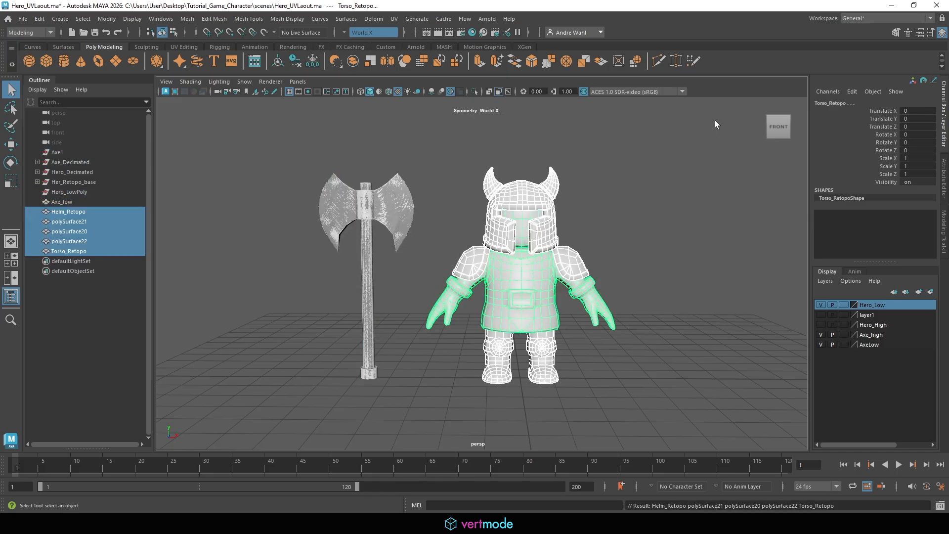
left_click(618, 347)
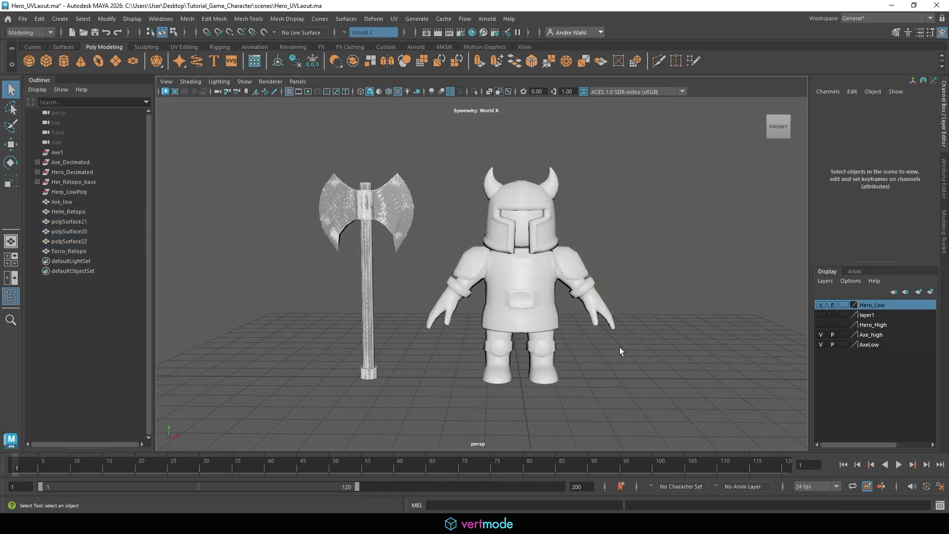
Delete the construction history of all visible axe and hero meshes, and hide the Axe_high layer
left_click(513, 210)
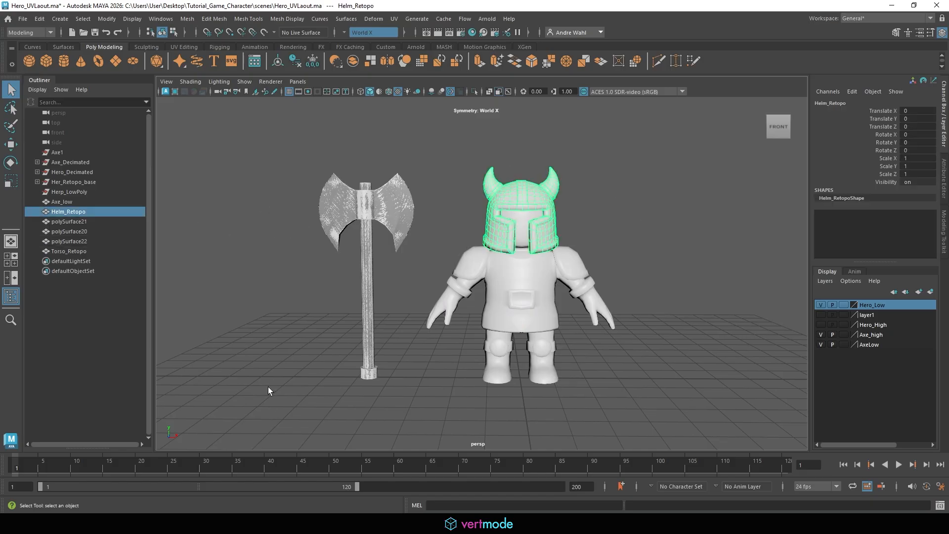
left_click_drag(269, 391, 729, 63)
left_click(40, 20)
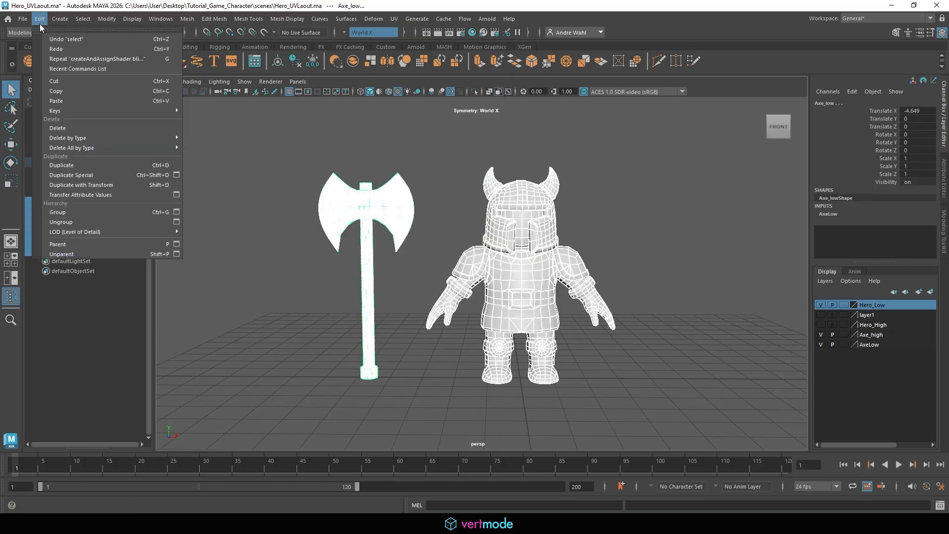
mouse_move(74, 138)
left_click(212, 139)
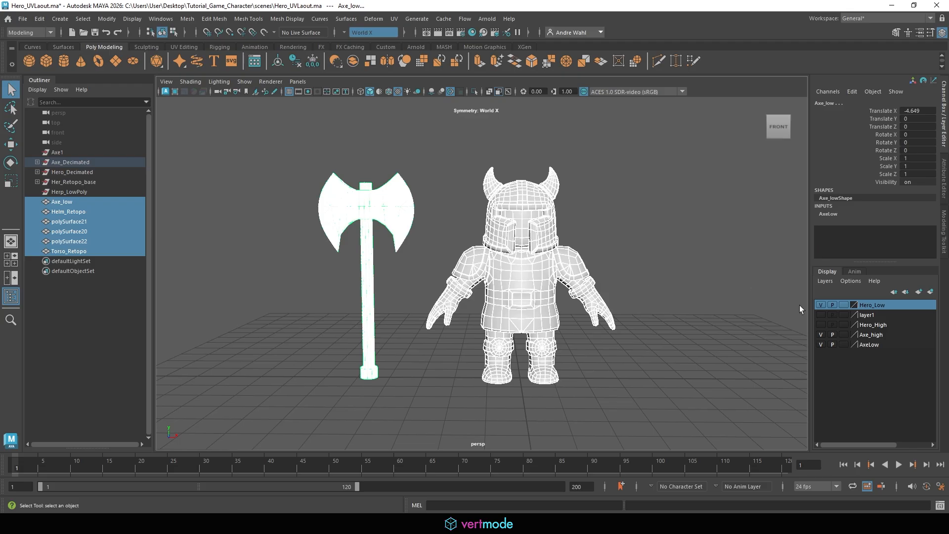
left_click(821, 334)
left_click(667, 277)
Retype the low-poly axe mesh's name as Axe_low
left_click(343, 194)
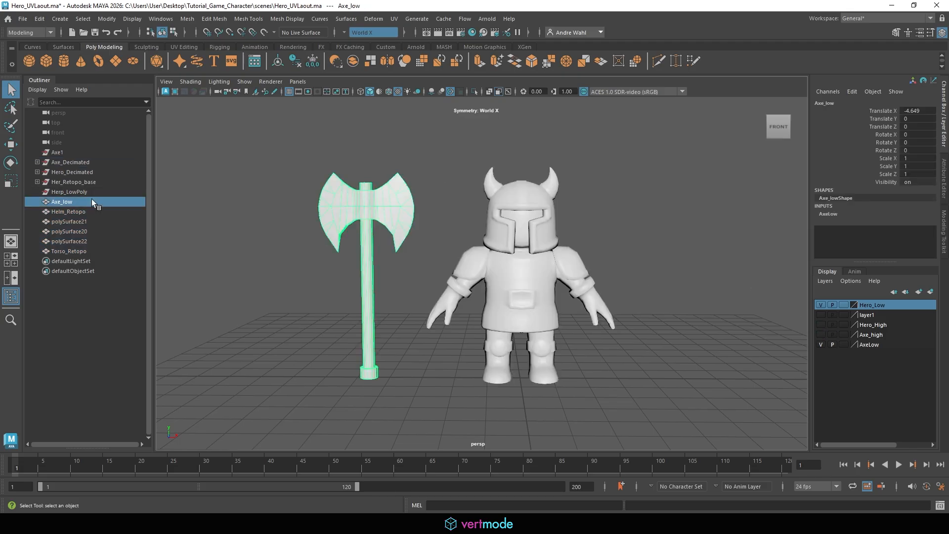
double_click(87, 202)
type("Axe_")
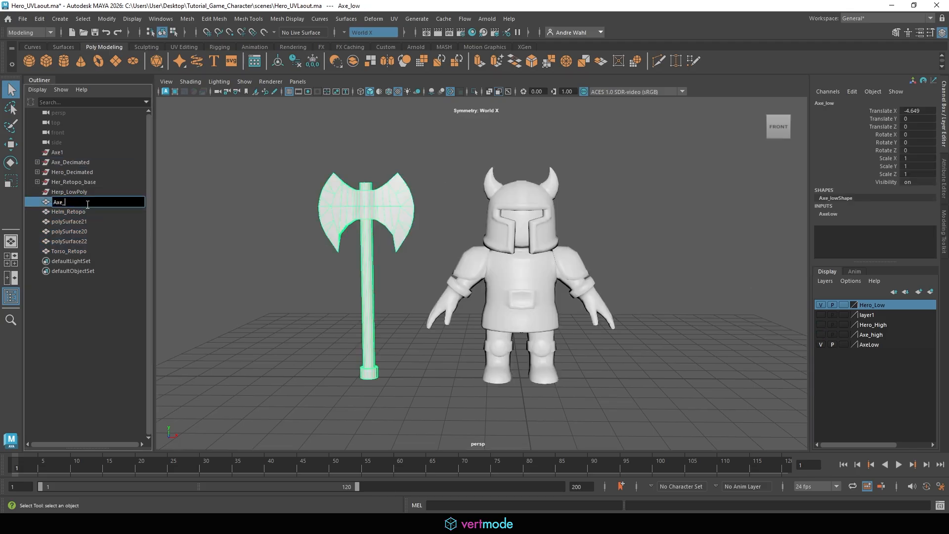
type("low")
key("Return")
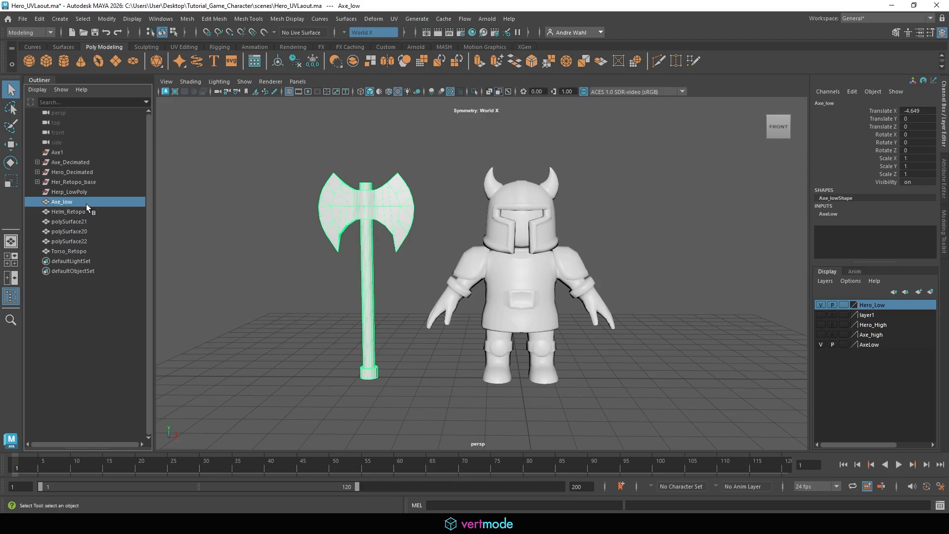
Rename the Helm_Retopo mesh to helm_low
double_click(78, 212)
type("helm")
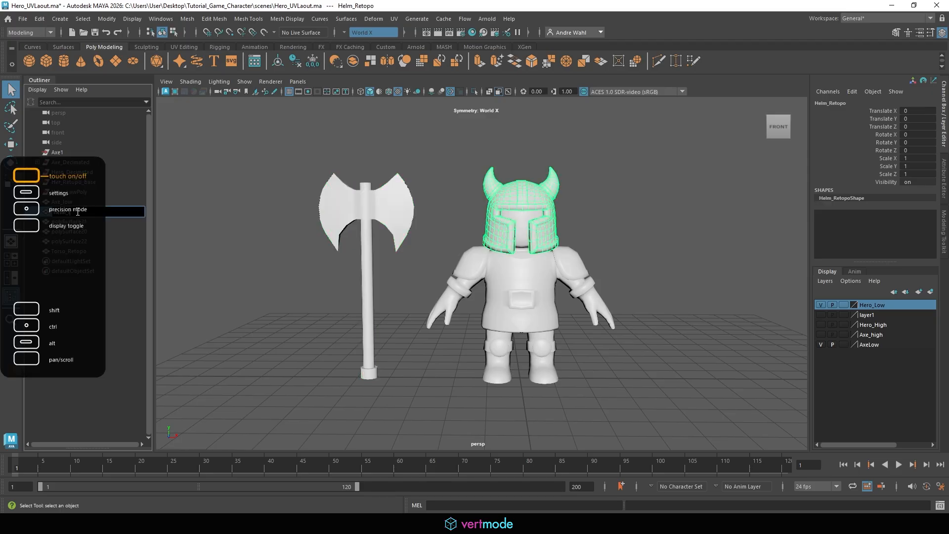
type("_low")
key("Return")
left_click(88, 221)
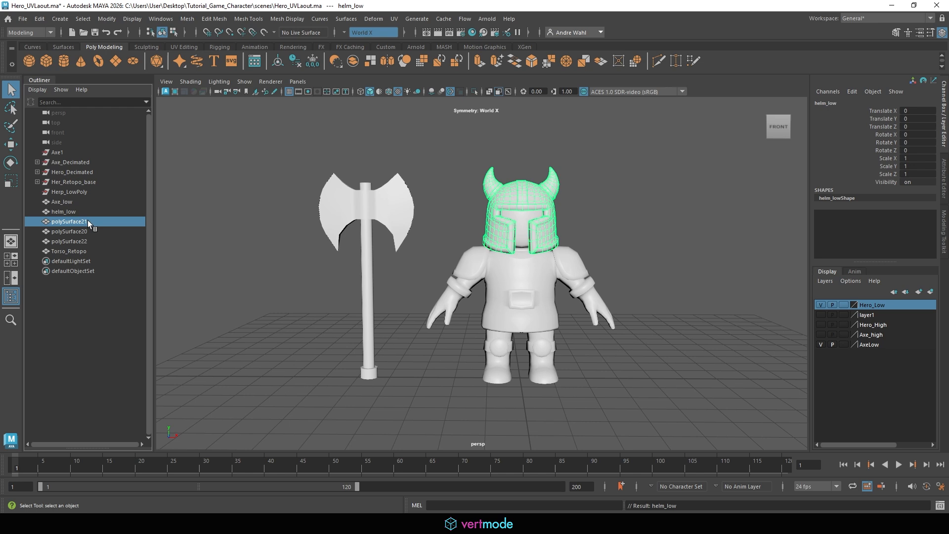
Rename the low-poly axe mesh to axe_low, all in lowercase
double_click(60, 204)
type("axe_low")
key("Return")
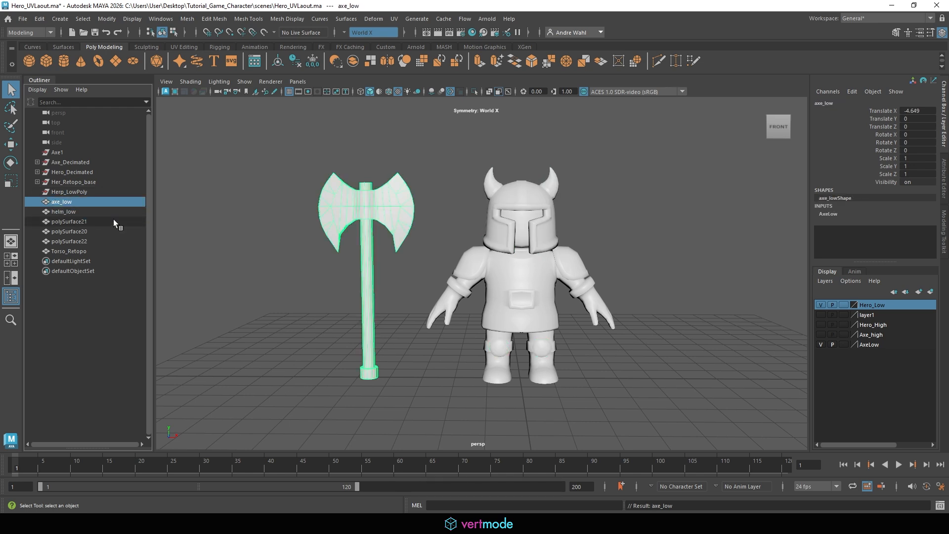
Rename the knee guards mesh to knees_low
left_click(114, 221)
double_click(113, 220)
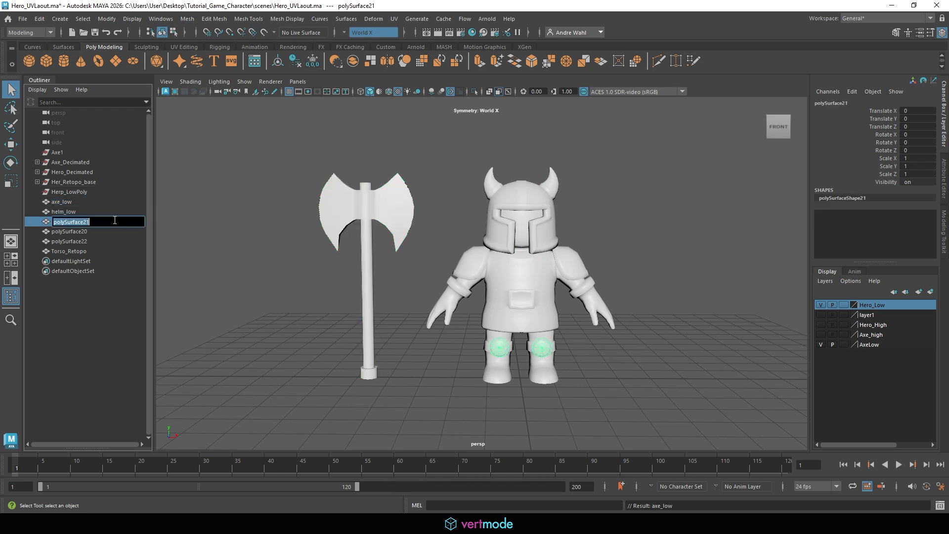
type("knees_low")
key("Return")
Rename the hero's legs mesh to legs_low
left_click(84, 231)
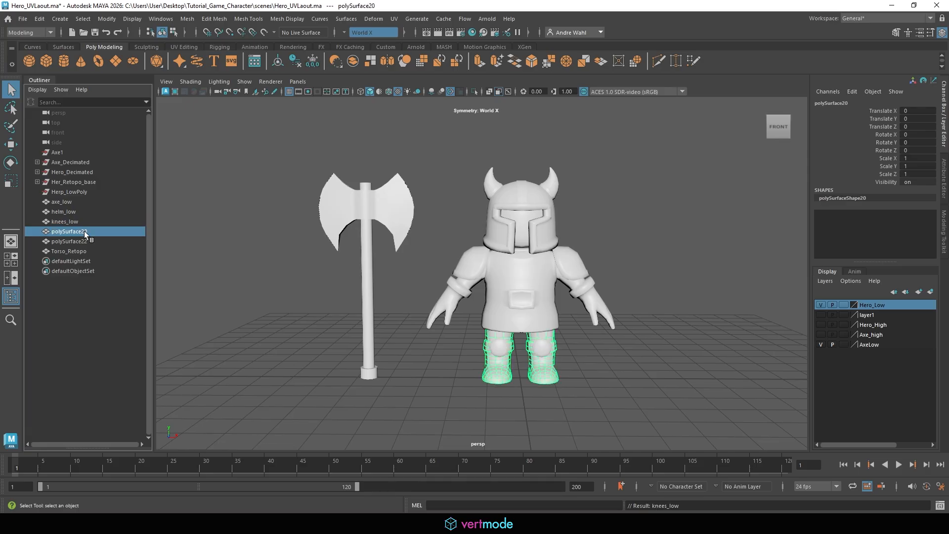
double_click(85, 232)
type("legs_")
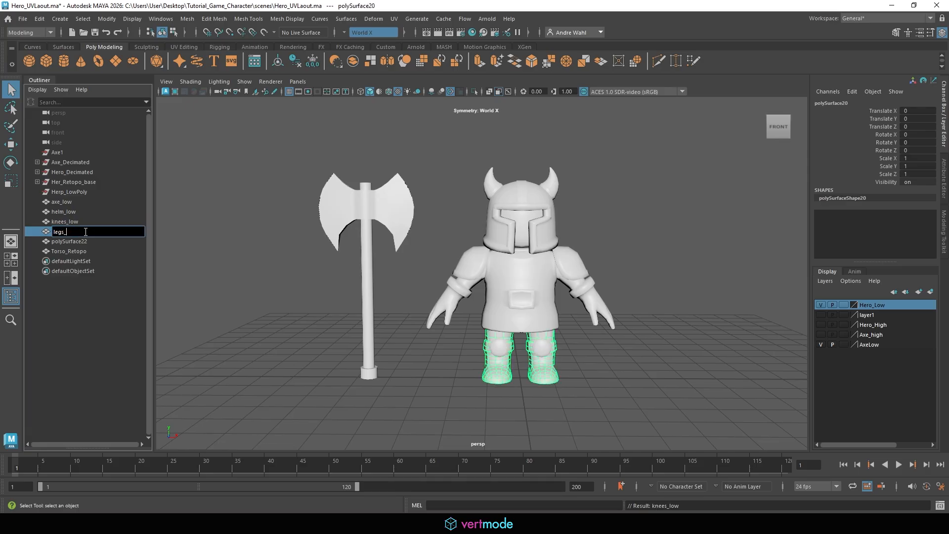
type("low")
key("Return")
Rename the shoulder pads mesh to shoulders_low
left_click(94, 240)
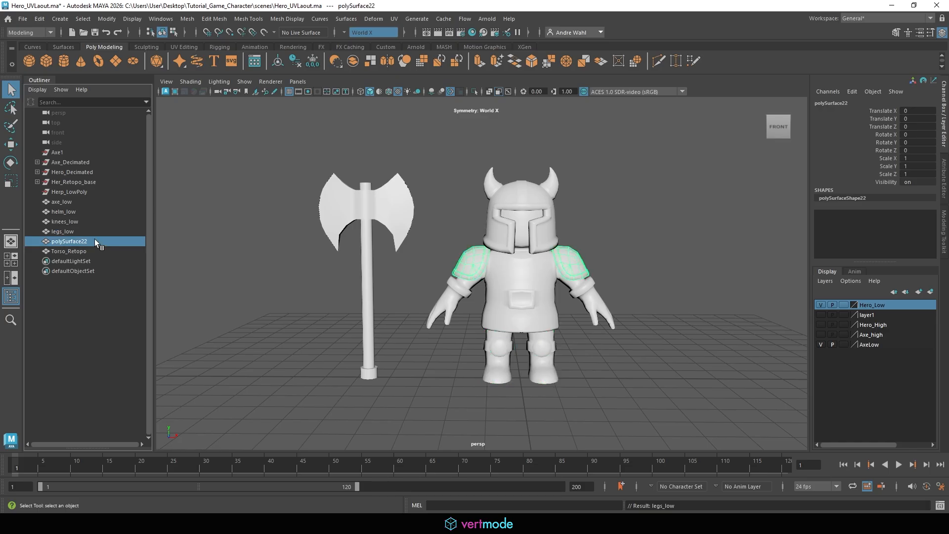
double_click(95, 240)
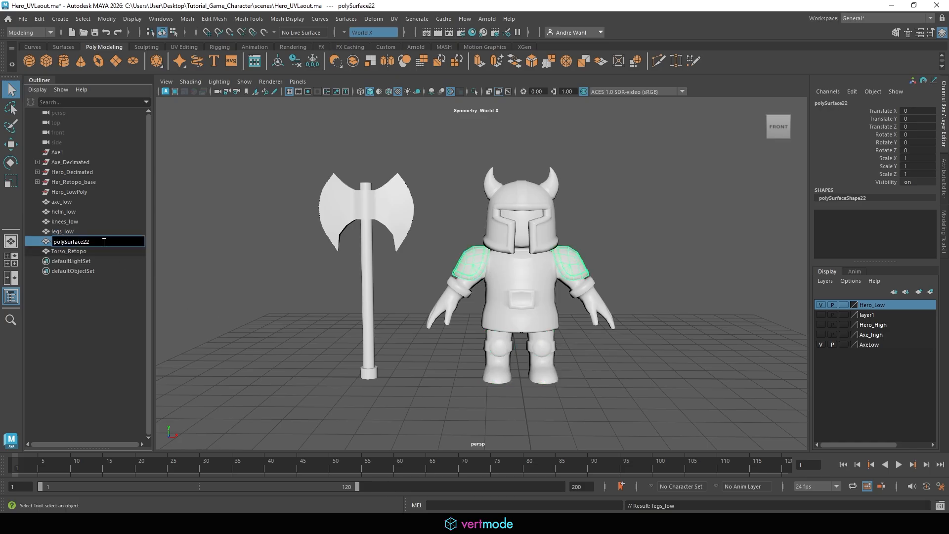
double_click(104, 242)
type("shoulders_low")
key("Return")
Rename the Torso_Retopo mesh to torso_low
double_click(98, 252)
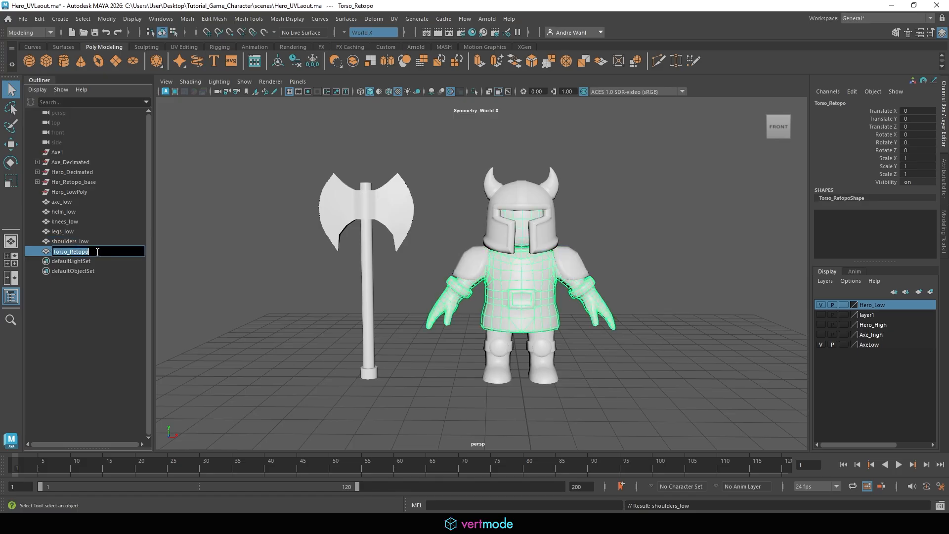
type("torso_low")
key("Return")
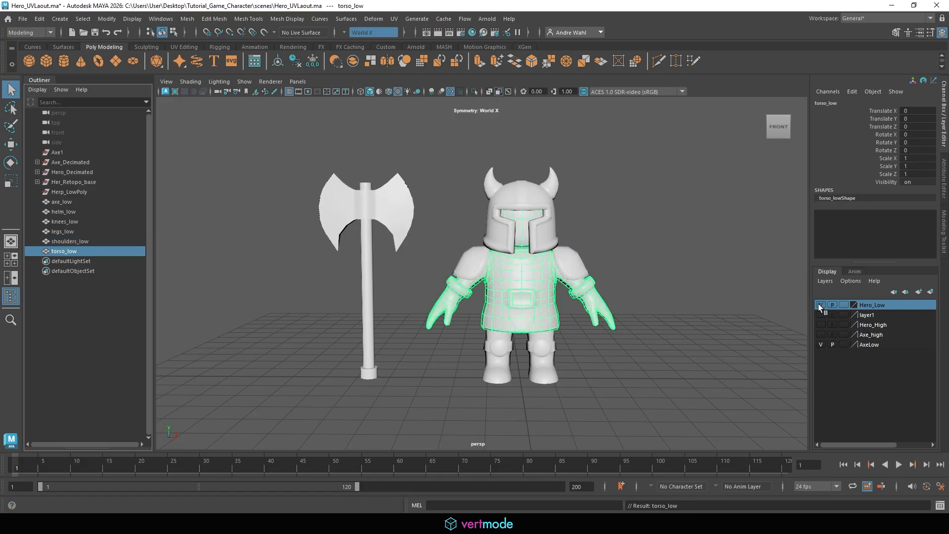
Add all five low-poly hero meshes to the Hero_Low display layer
left_click_drag(494, 417, 678, 91)
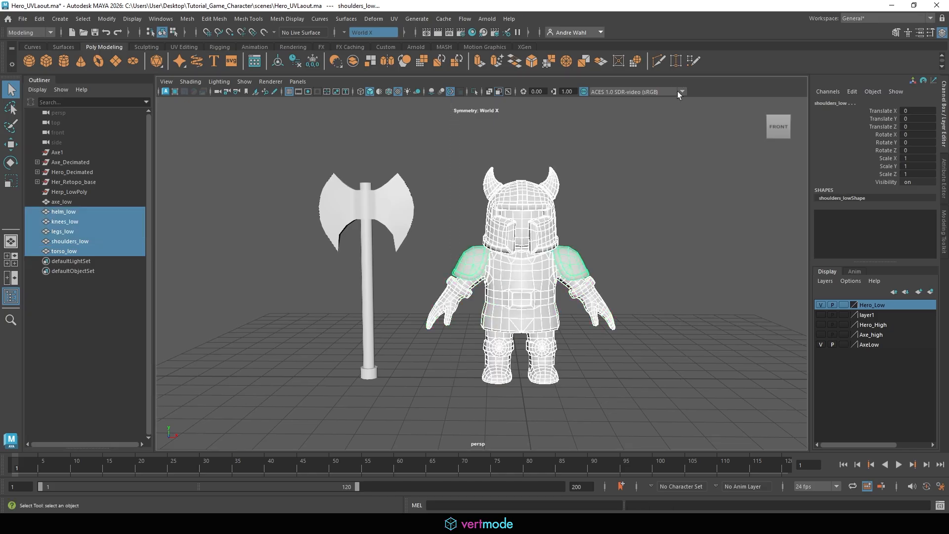
right_click(867, 302)
left_click(874, 328)
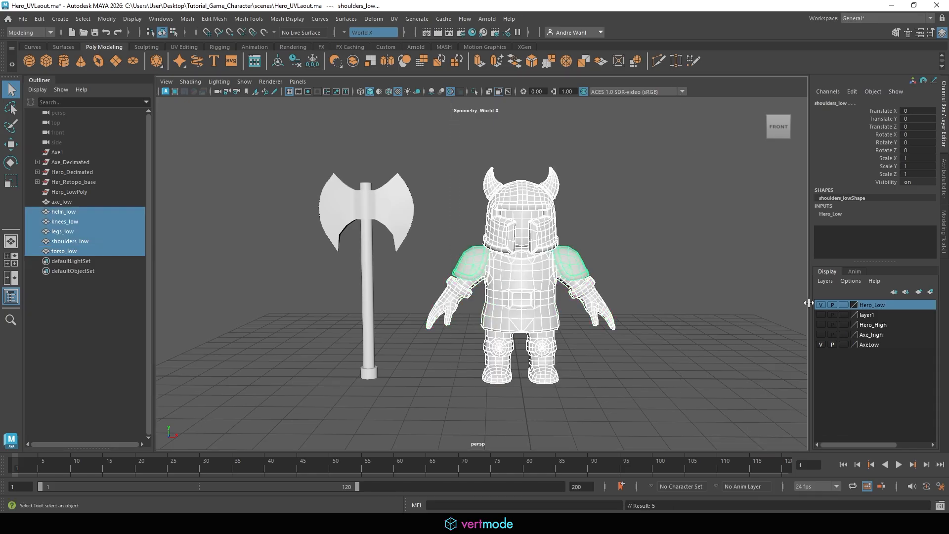
Hide the Hero_Low and AxeLow display layers and show the Axe_high layer
left_click(820, 305)
left_click(821, 345)
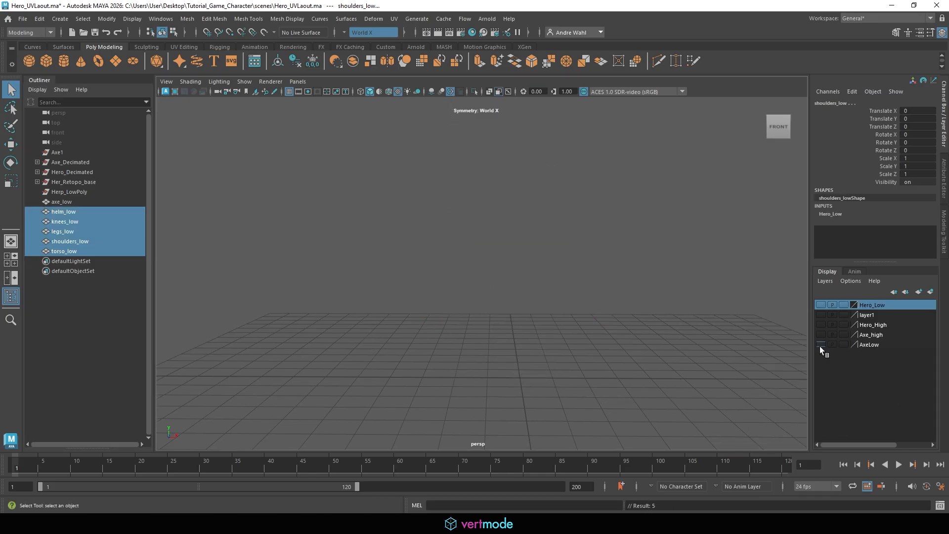
left_click(821, 344)
left_click(821, 345)
left_click(581, 341)
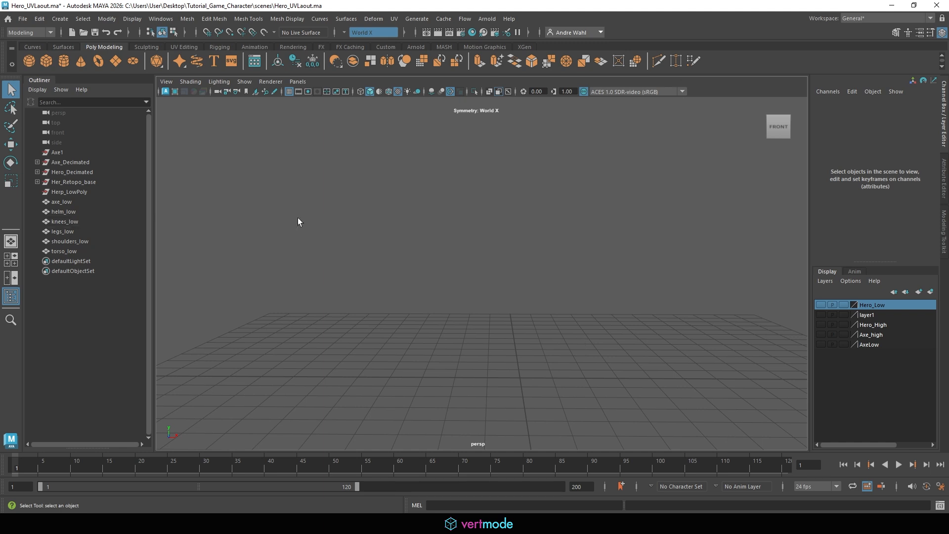
left_click(821, 335)
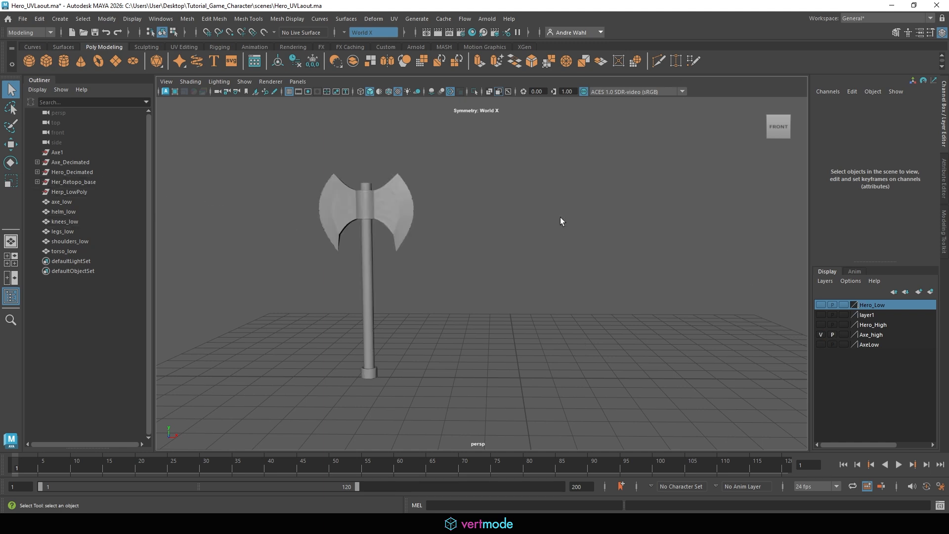
Examine the parts of the high-poly axe and compare them with the character reference images
left_click_drag(240, 407, 433, 224)
middle_click_drag(396, 240, 479, 243, "alt")
right_click_drag(480, 245, 569, 257, "alt")
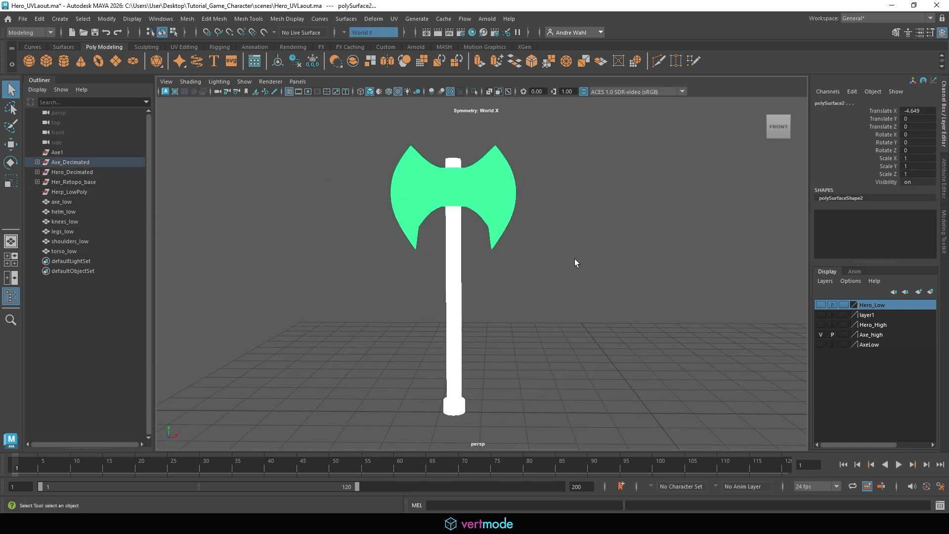
left_click(545, 189)
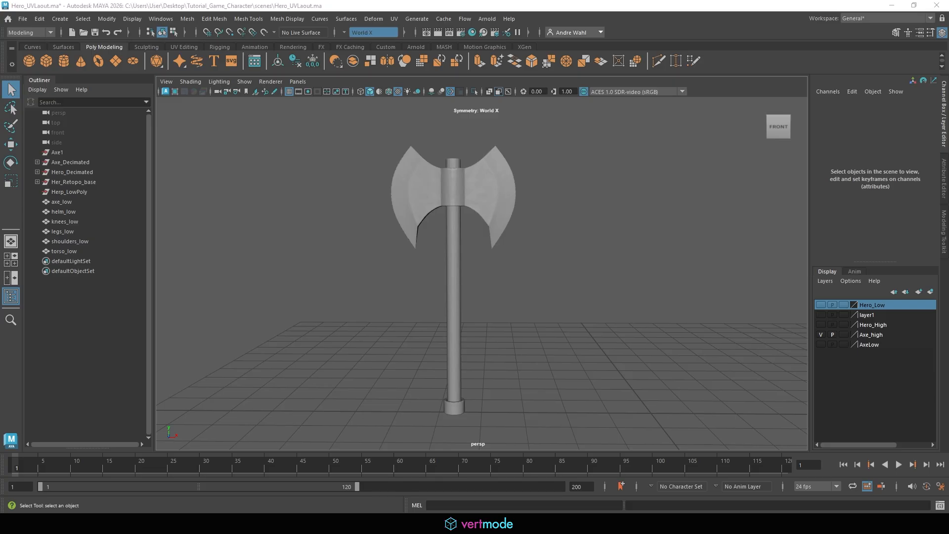
right_click_drag(1, 124, 316, 93)
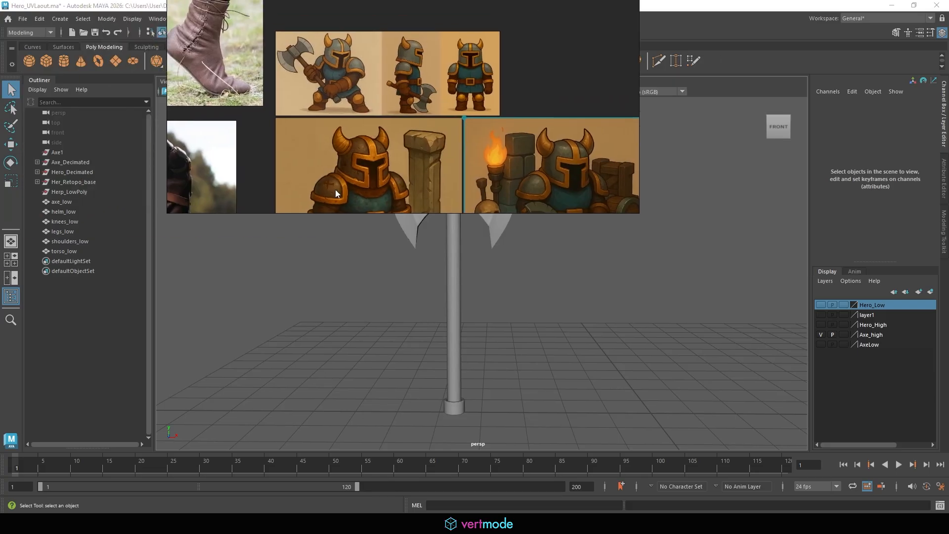
left_click_drag(334, 212, 349, 370)
scroll(353, 164, "up", 6)
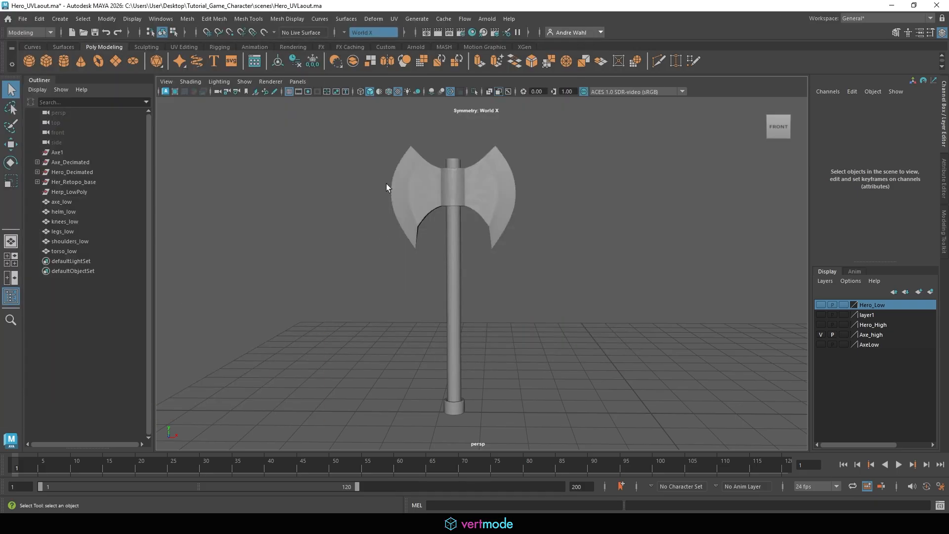
Assign a new Lambert material to the high-poly axe blade and bottom end cap, and colour it green
left_click(422, 184)
left_click(450, 406)
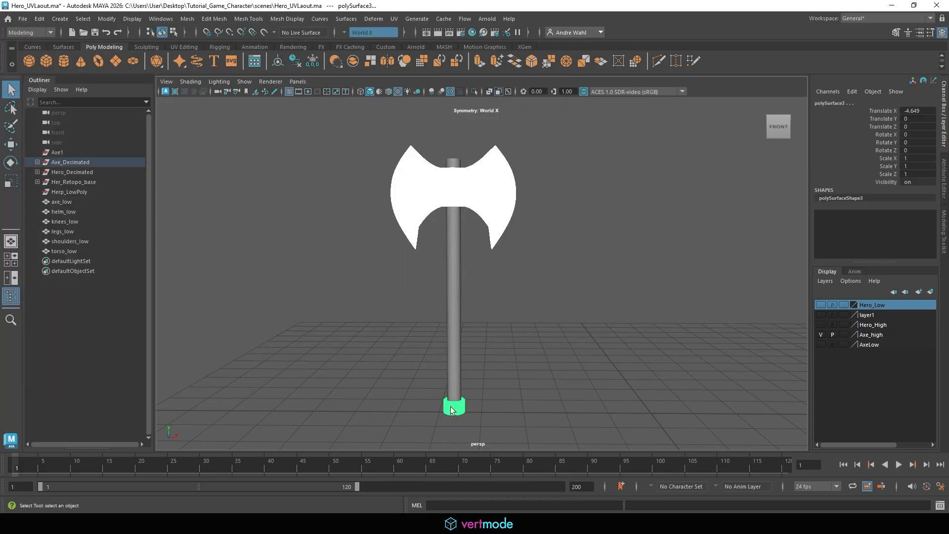
right_click(450, 407)
mouse_move(458, 494)
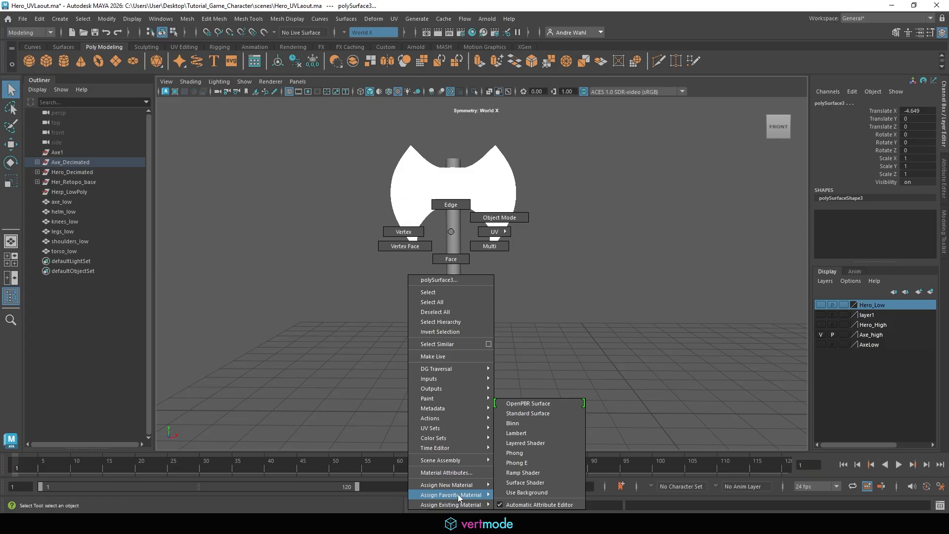
left_click(540, 431)
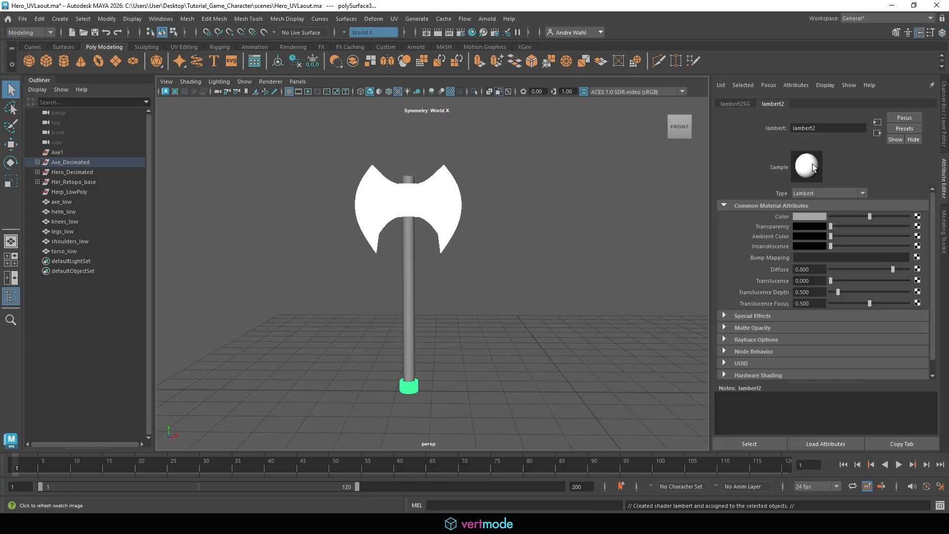
left_click(800, 216)
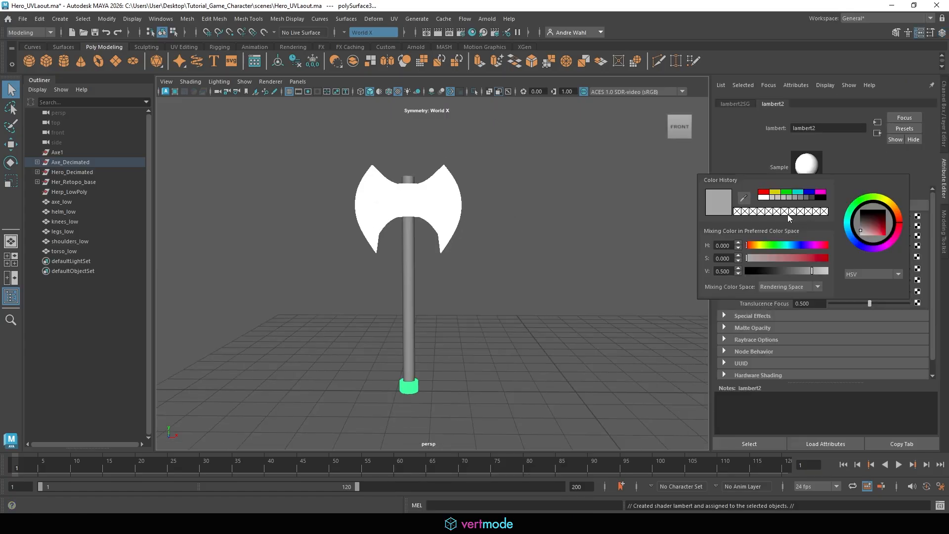
left_click(788, 193)
left_click(525, 233)
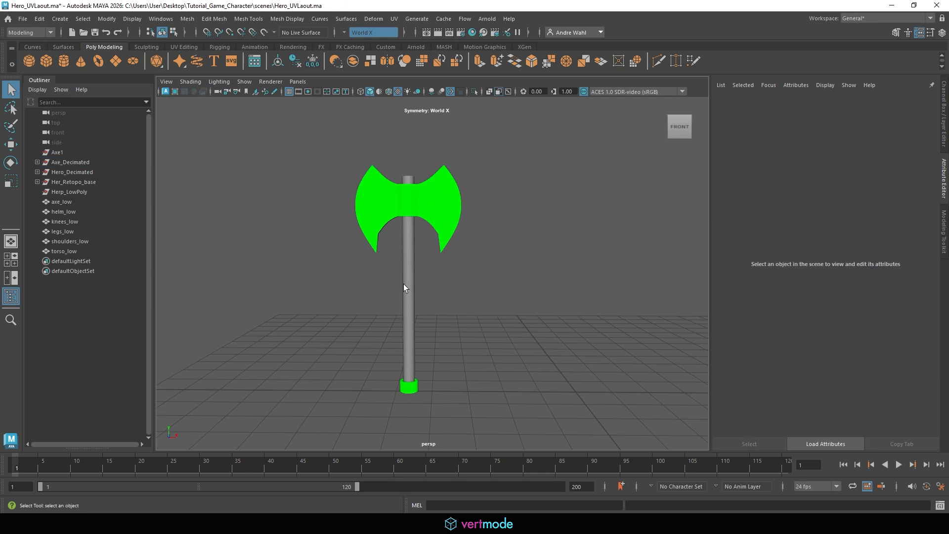
Assign another new Lambert material to the high-poly axe handle and colour it red
left_click(404, 285)
mouse_move(415, 504)
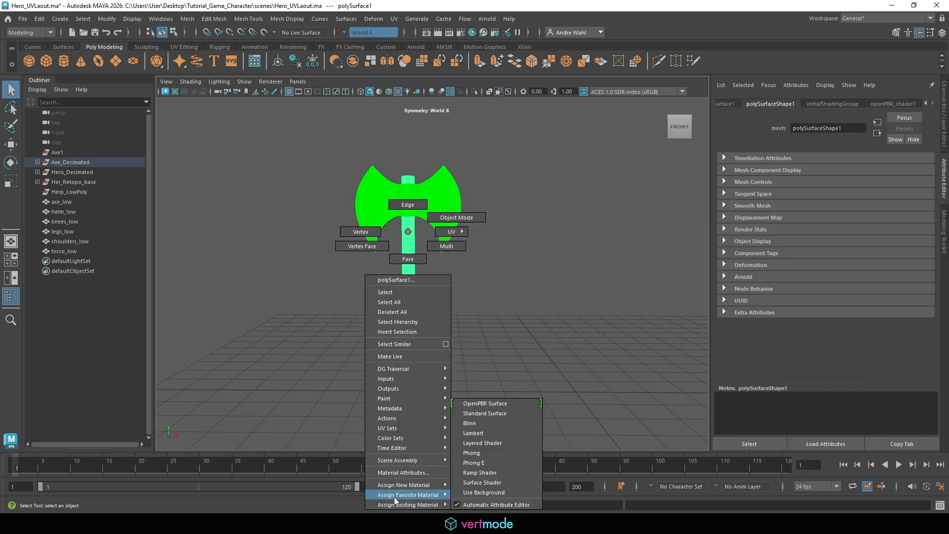
left_click(517, 433)
left_click(835, 104)
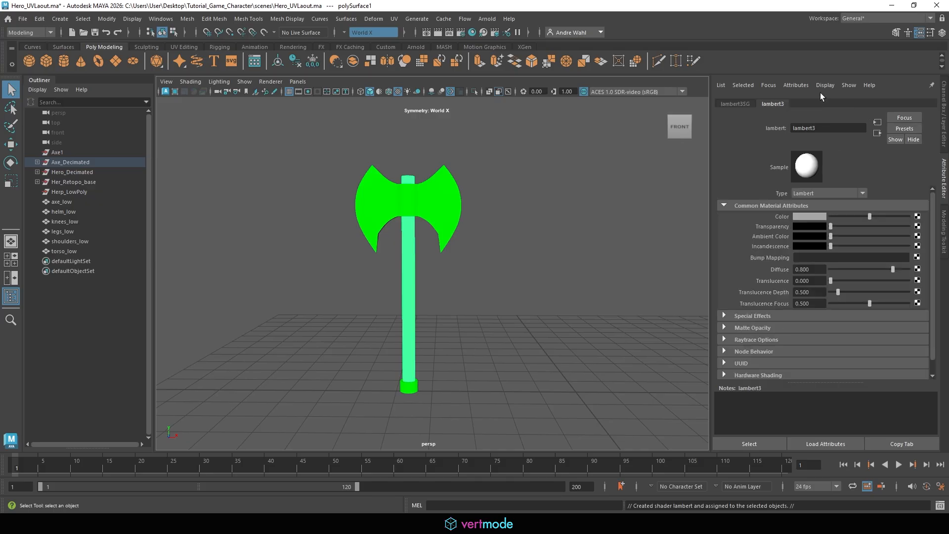
left_click(810, 215)
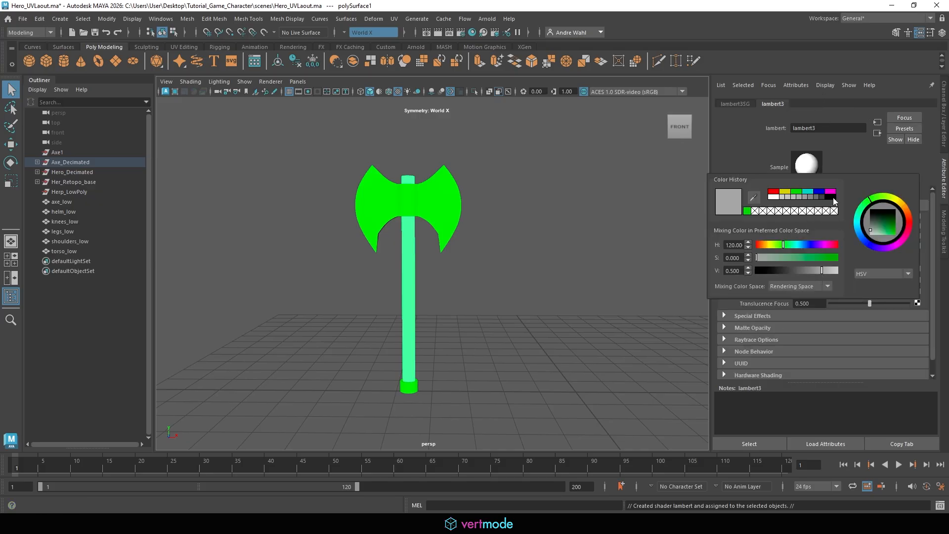
left_click(773, 191)
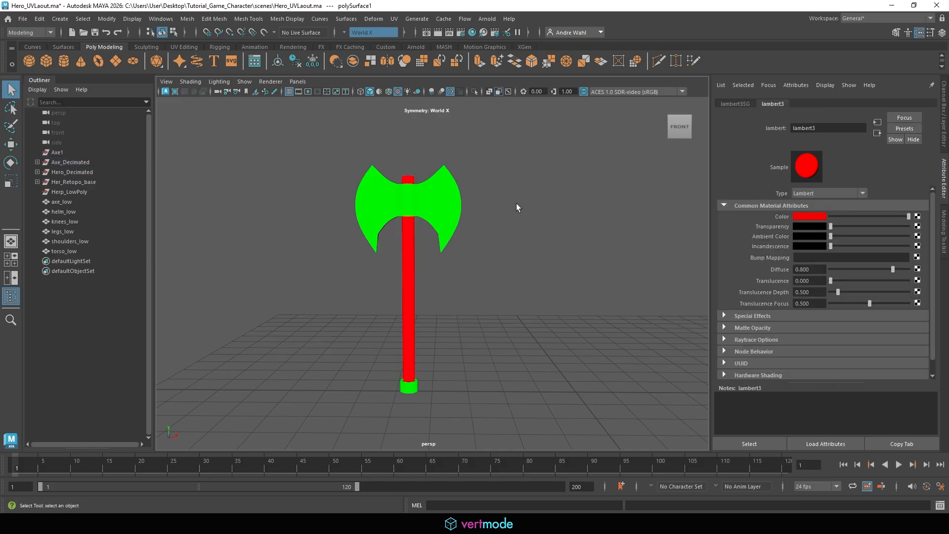
Combine the blade, handle and end cap of the high-poly axe into a single mesh
left_click(393, 355)
left_click_drag(286, 427, 514, 169)
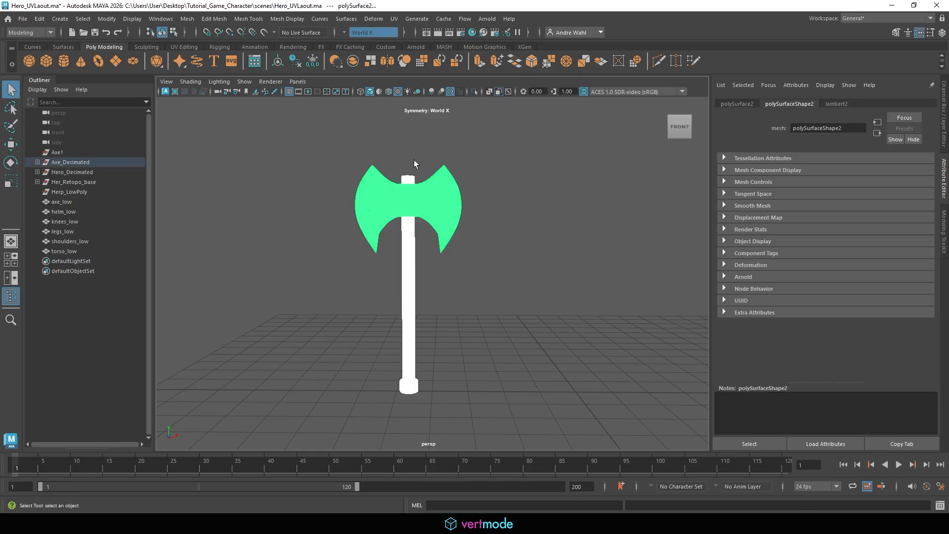
left_click(414, 159)
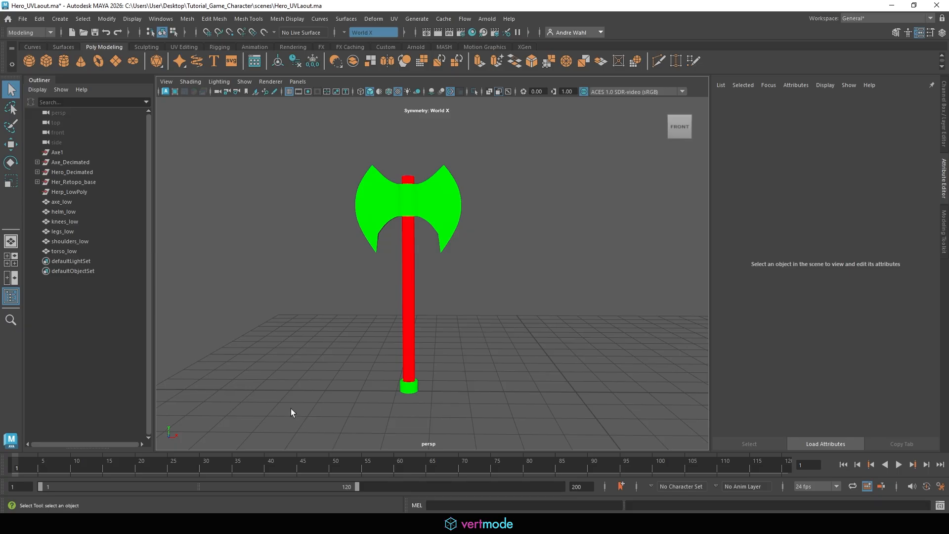
left_click(409, 222)
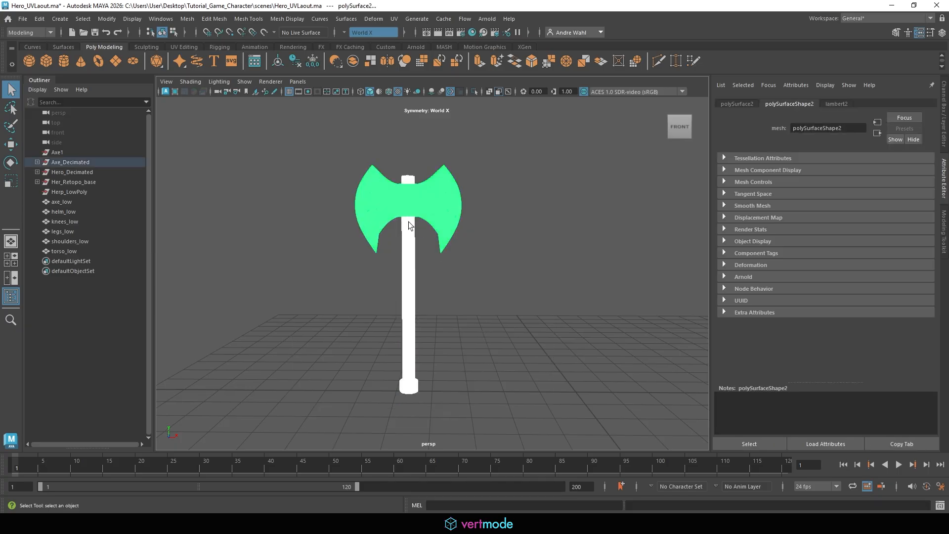
left_click(187, 19)
left_click(200, 60)
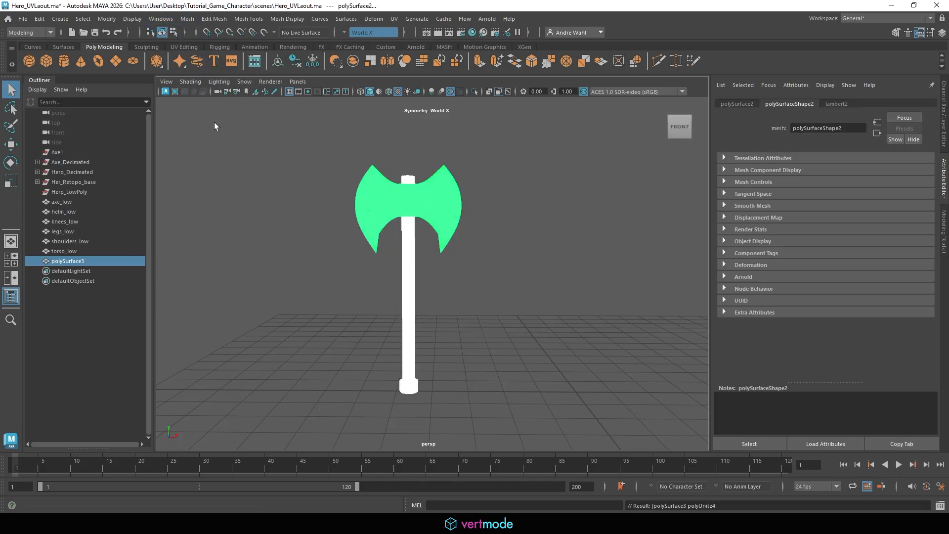
Delete the construction history of the combined high-poly axe mesh
left_click(39, 19)
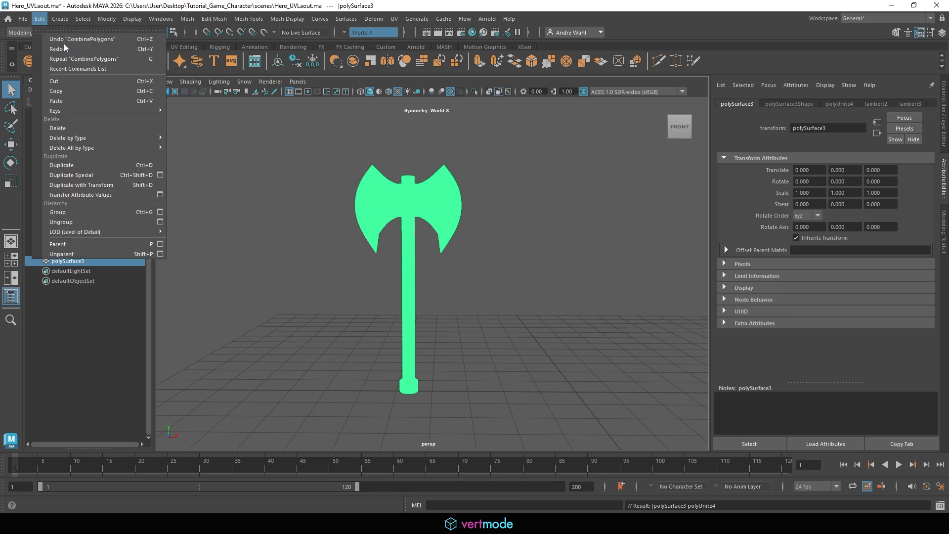
mouse_move(103, 137)
left_click(195, 139)
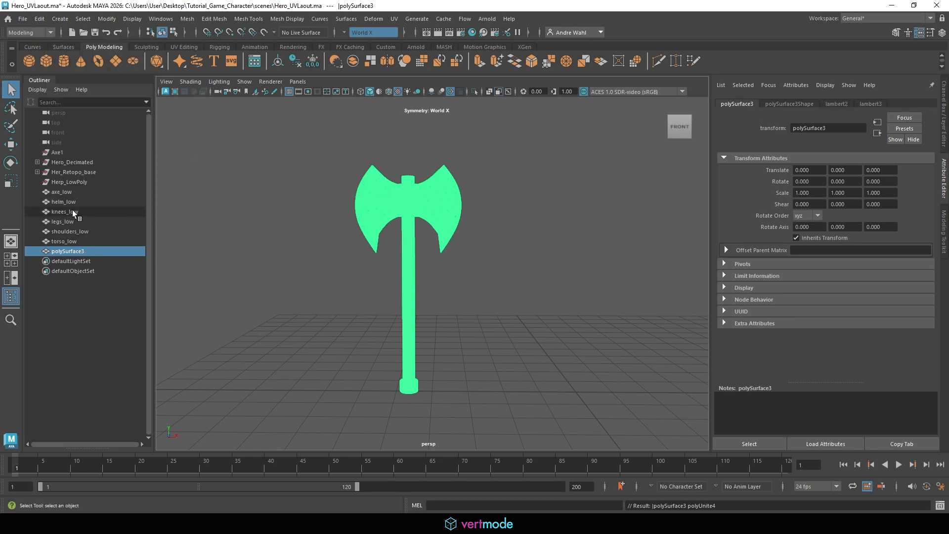
Rename the combined high-poly axe mesh to axe_high and bring back the channel and layer settings
double_click(74, 192)
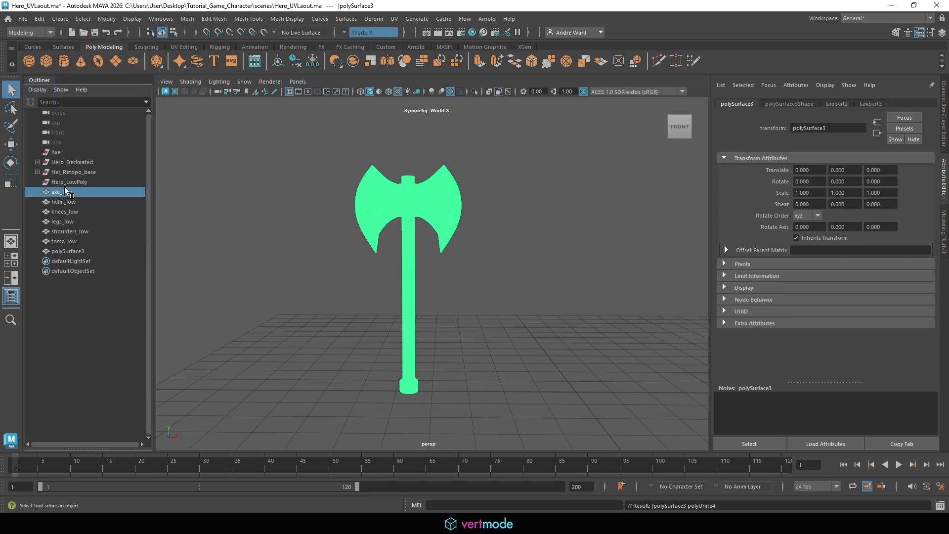
double_click(69, 252)
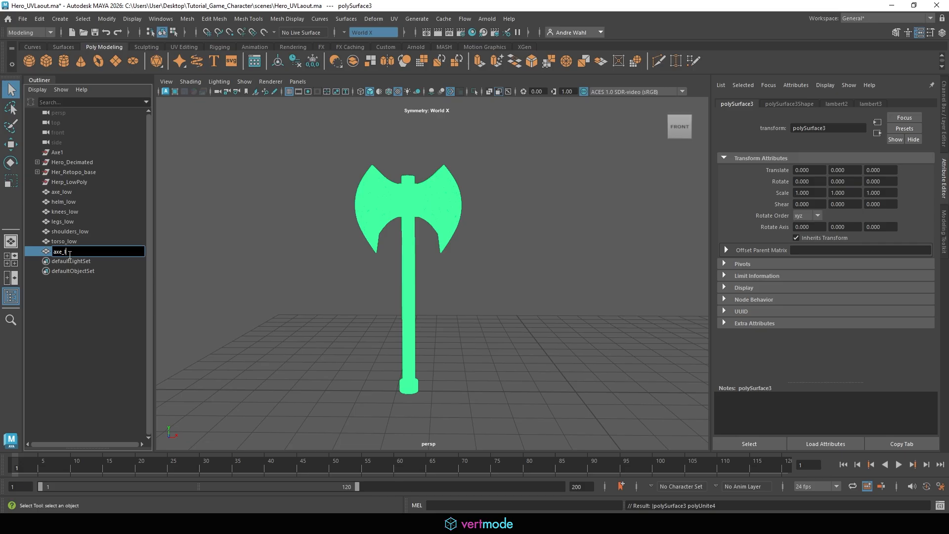
type("axe_high")
key("Return")
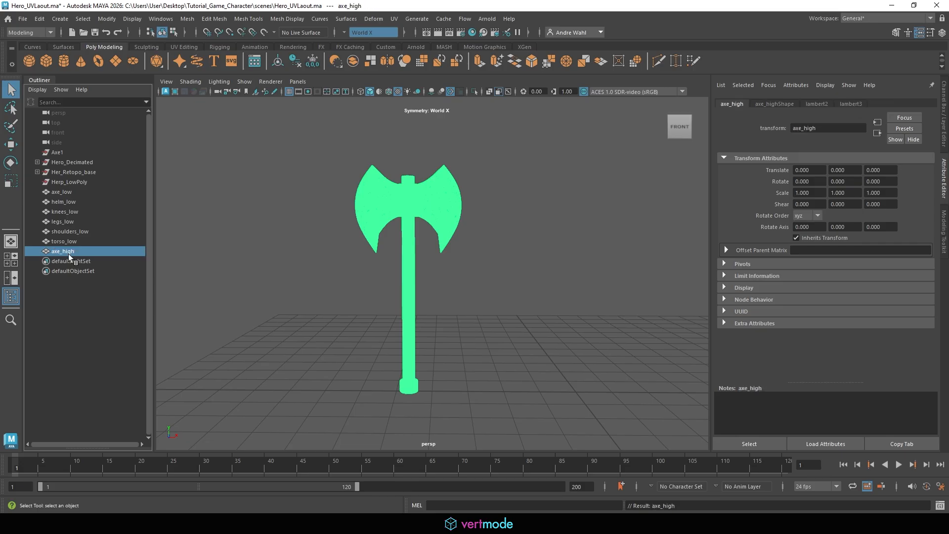
left_click(941, 34)
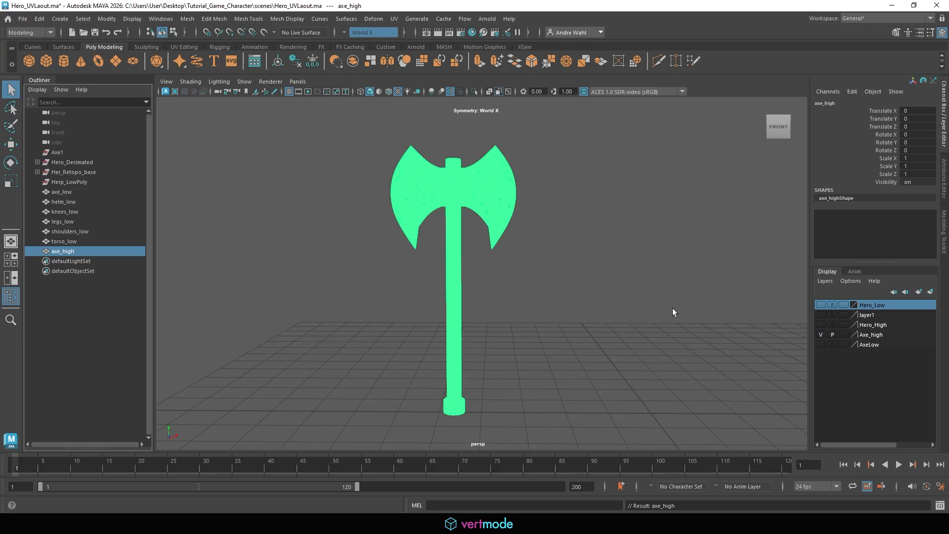
Show the Hero_High layer beside the axe and select the helmet and face meshes to check how the hero is split
left_click(604, 291)
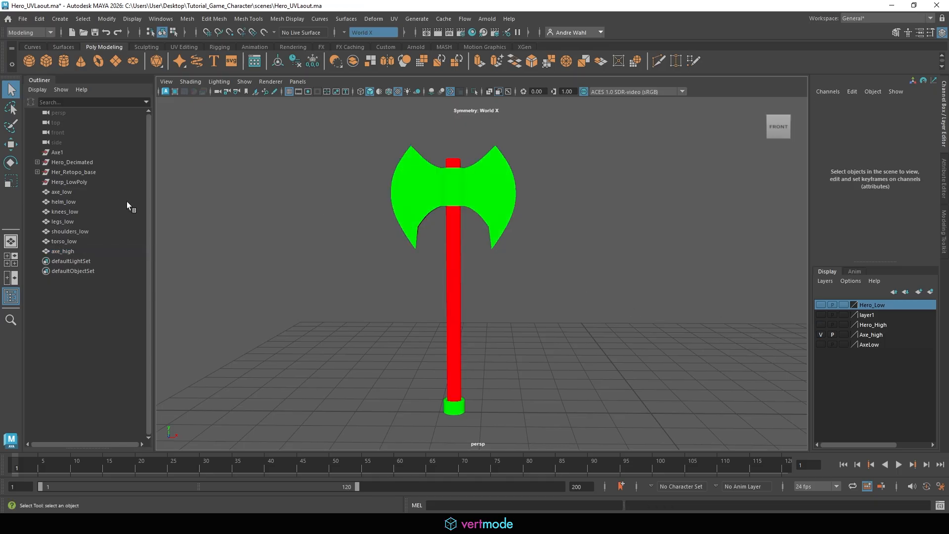
left_click(820, 325)
middle_click_drag(666, 272, 553, 198, "alt")
left_click(576, 196)
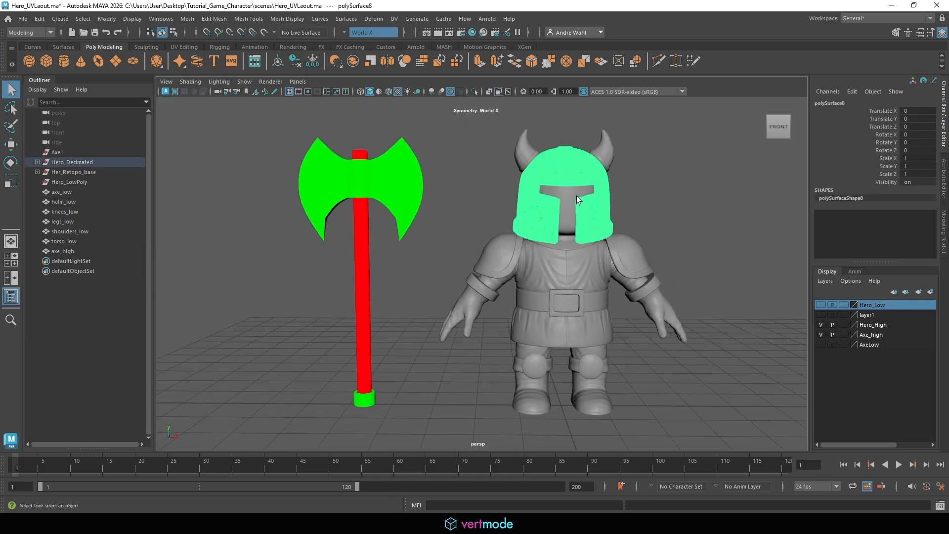
left_click(577, 206)
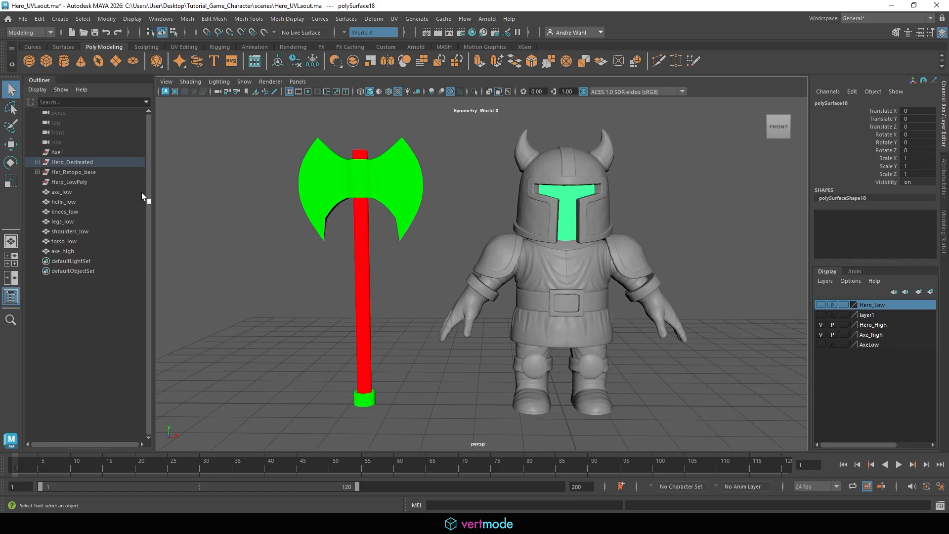
Delete the Her_Retopo_base group and its layer1 display layer
left_click(64, 173)
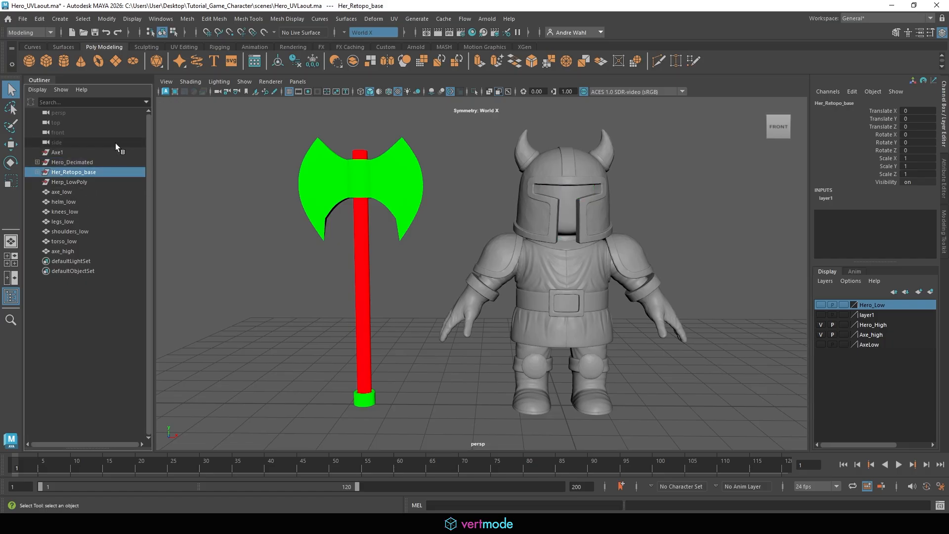
left_click(823, 313)
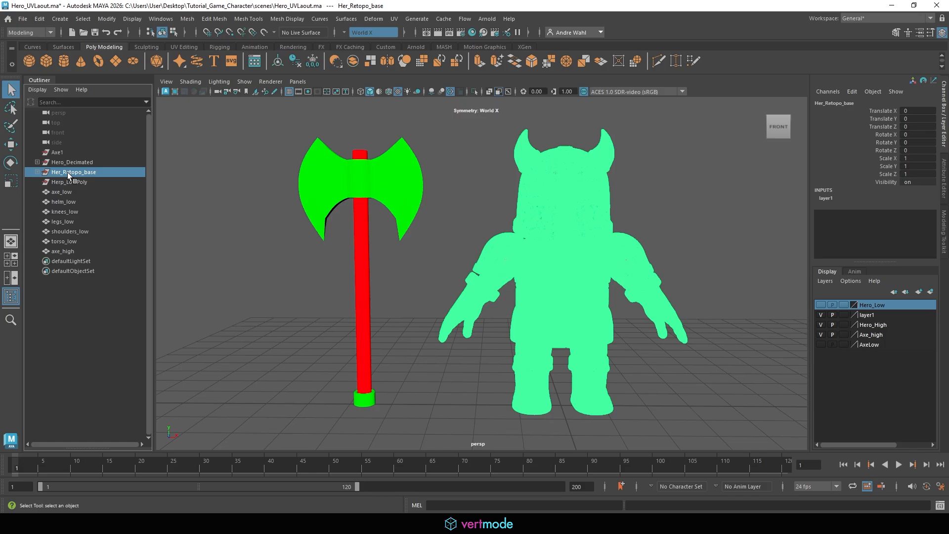
key("Delete")
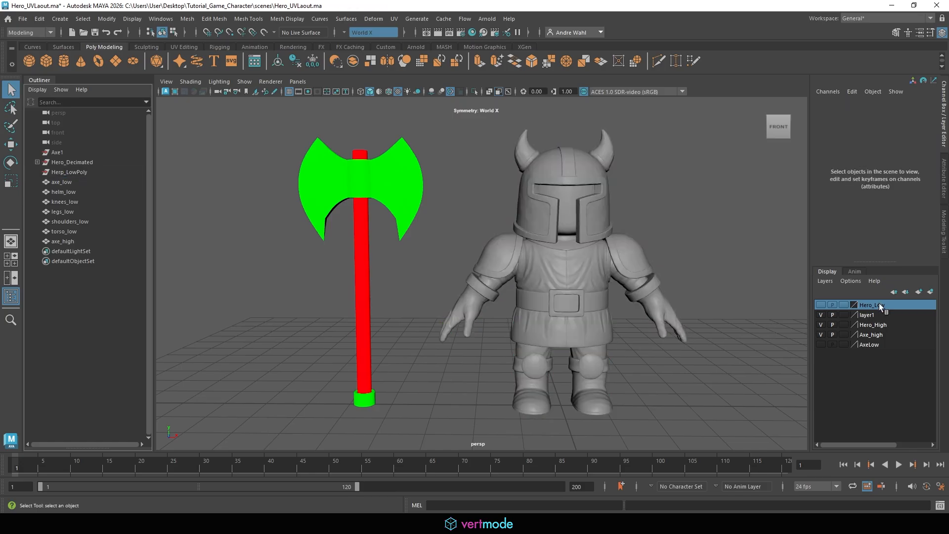
right_click(874, 317)
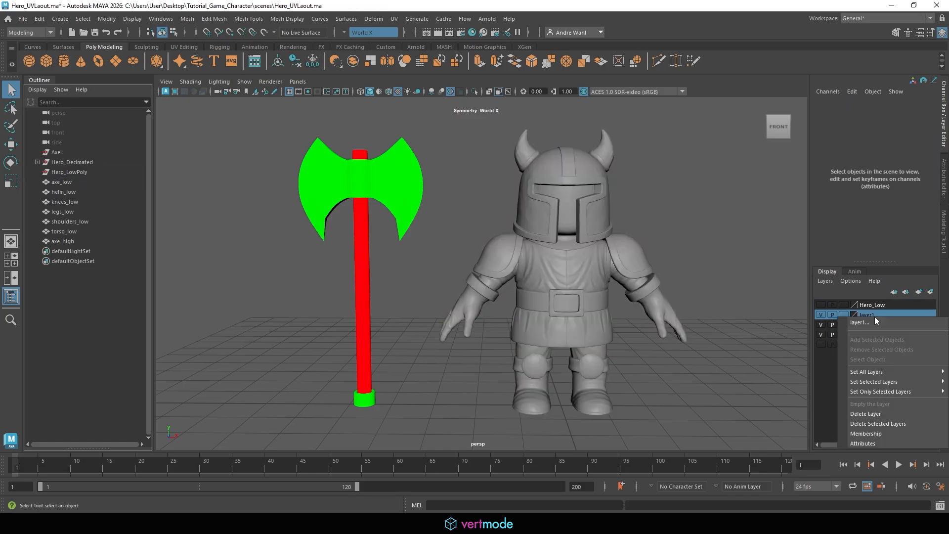
left_click(867, 415)
Consult the concept art, assign a new Lambert material to the high-poly hero's helmet and shoulder pads, and colour it yellow
left_click(563, 173)
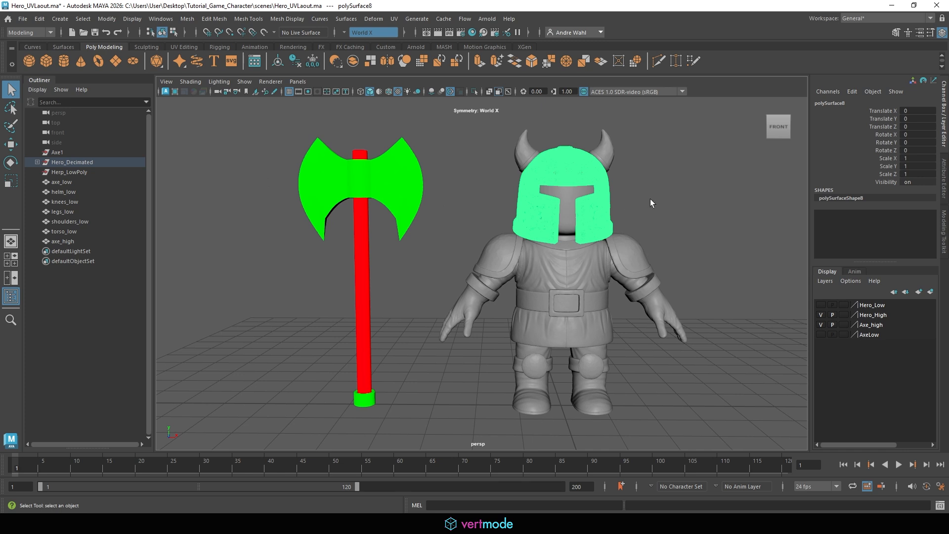
middle_click_drag(625, 180, 420, 242, "alt")
key("a")
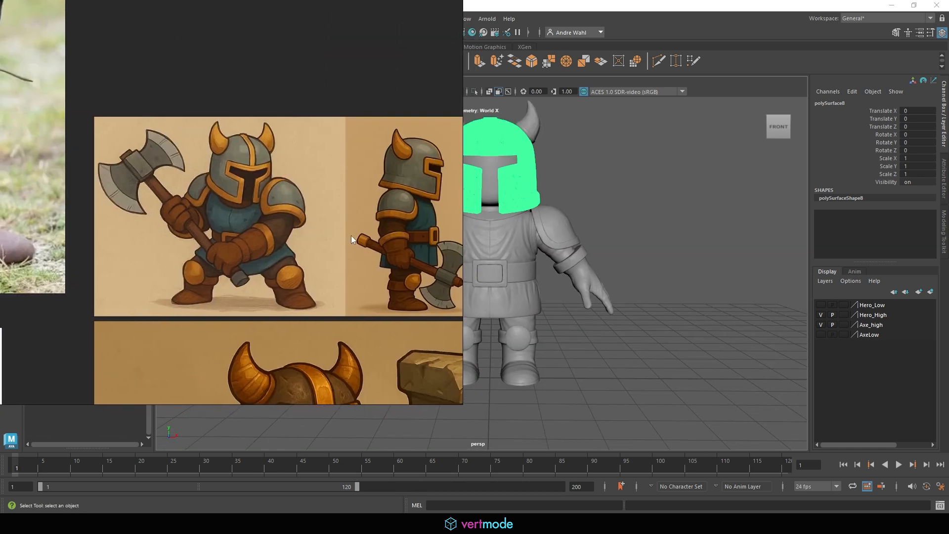
middle_click_drag(581, 235, 635, 255, "alt")
scroll(635, 255, "up", 2)
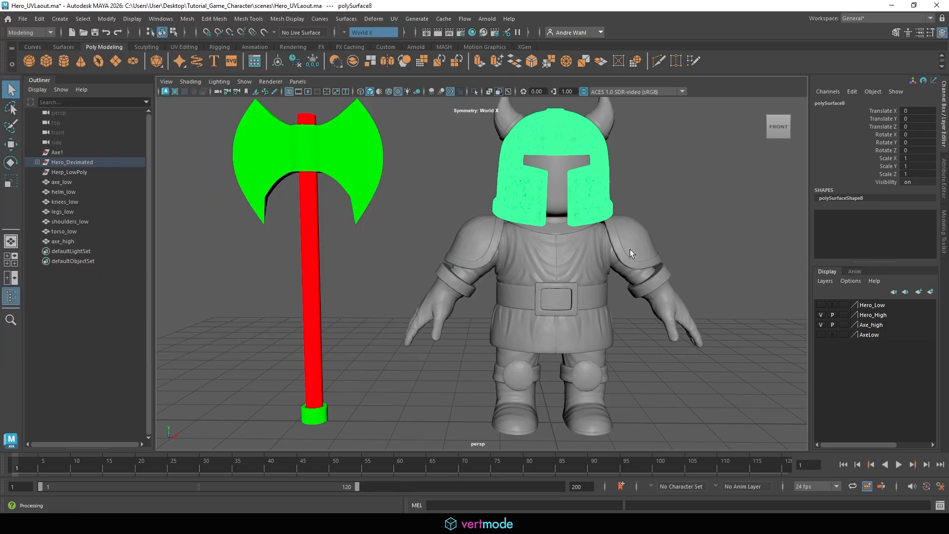
left_click(634, 241)
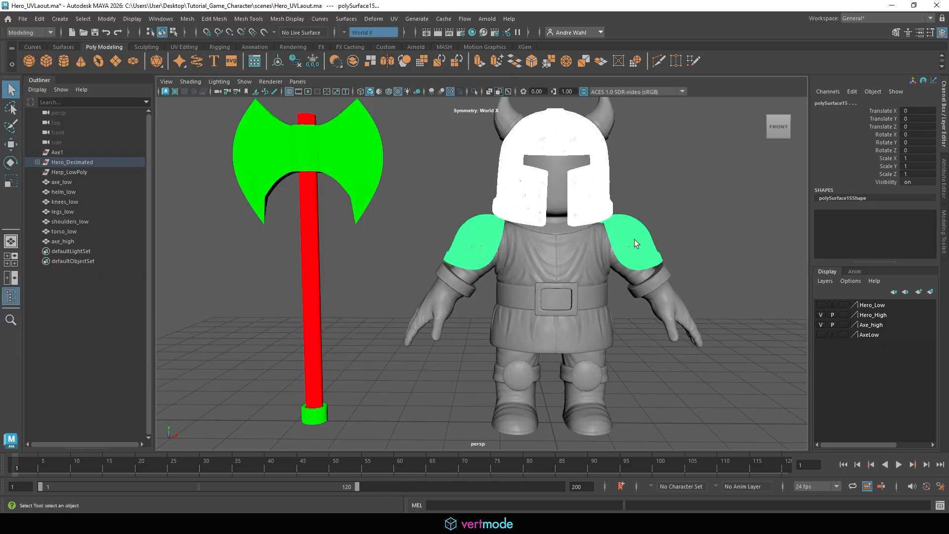
right_click(649, 232)
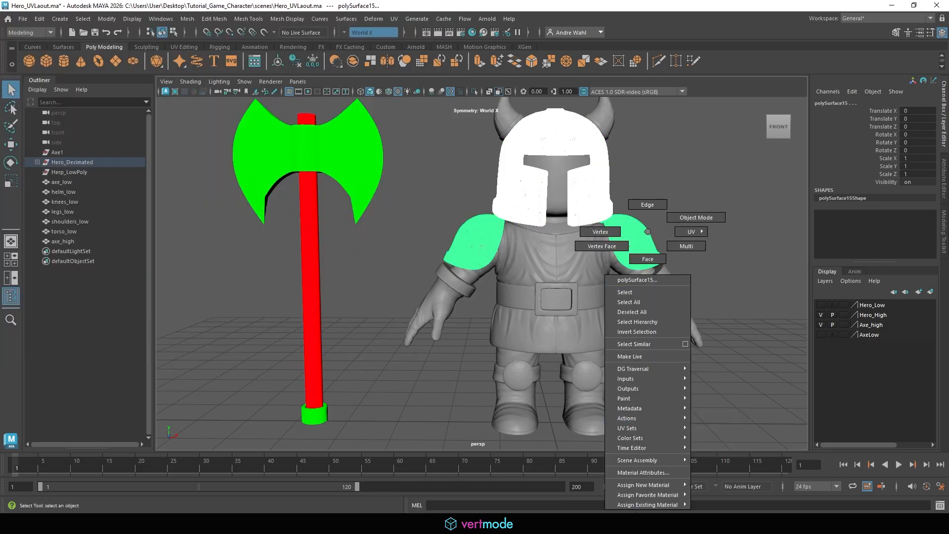
mouse_move(644, 494)
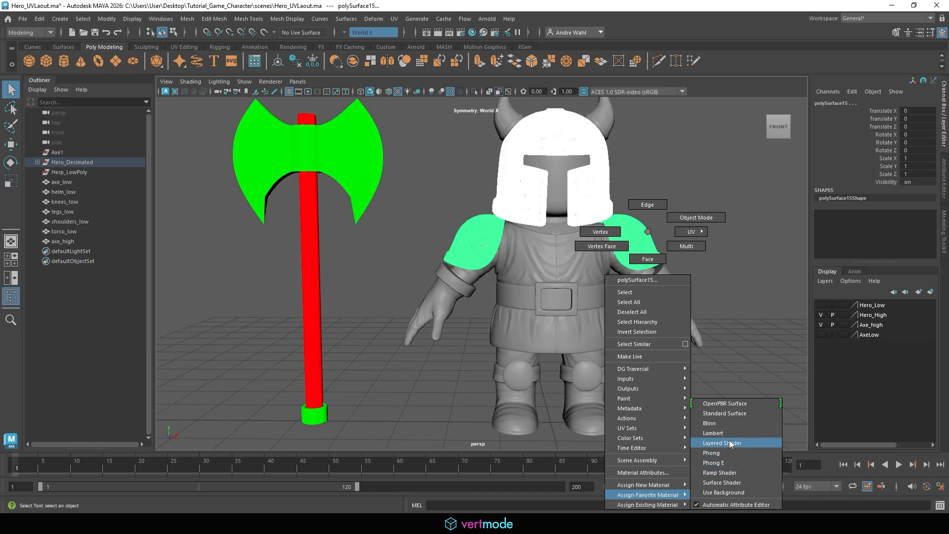
left_click(717, 435)
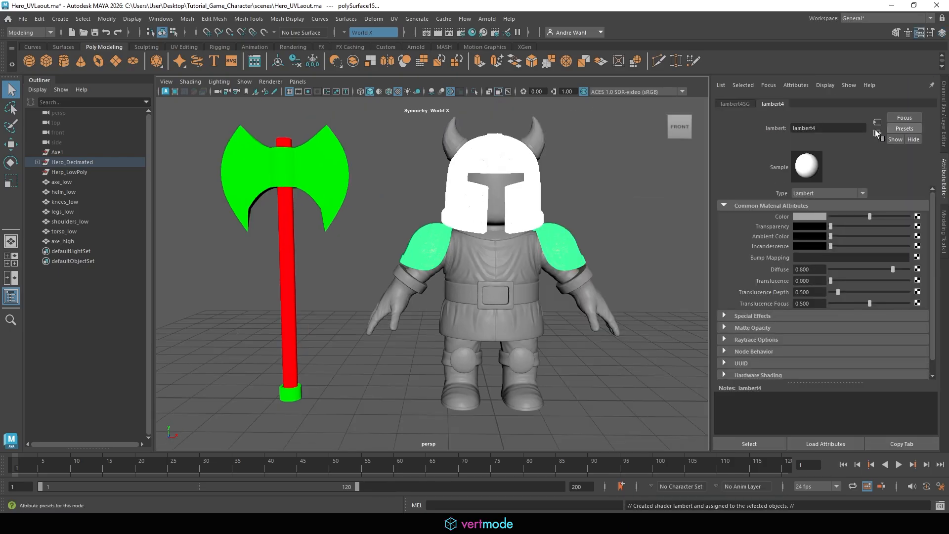
left_click(808, 216)
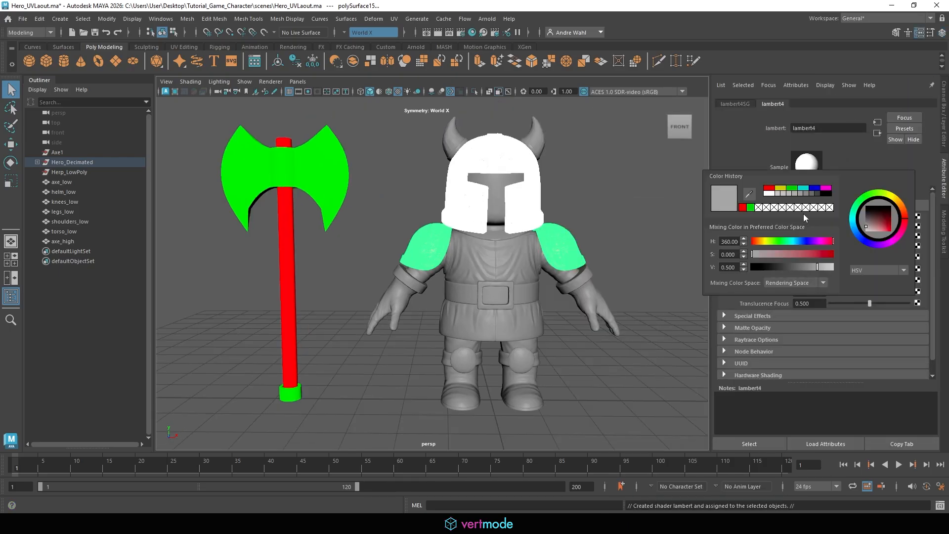
left_click(780, 189)
left_click(609, 207)
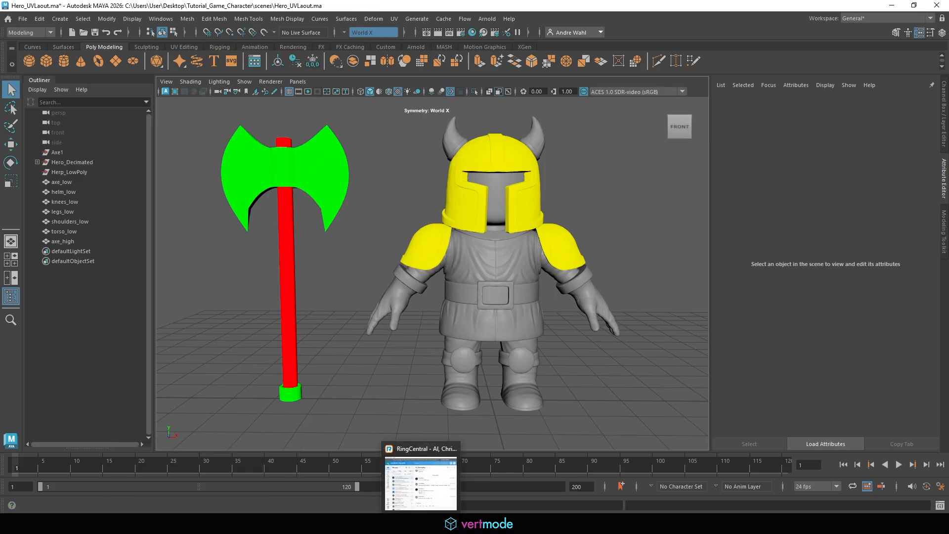
Compare with the concept art and assign a new magenta Lambert material to the high-poly hero's horns and knee pads
left_click(398, 524)
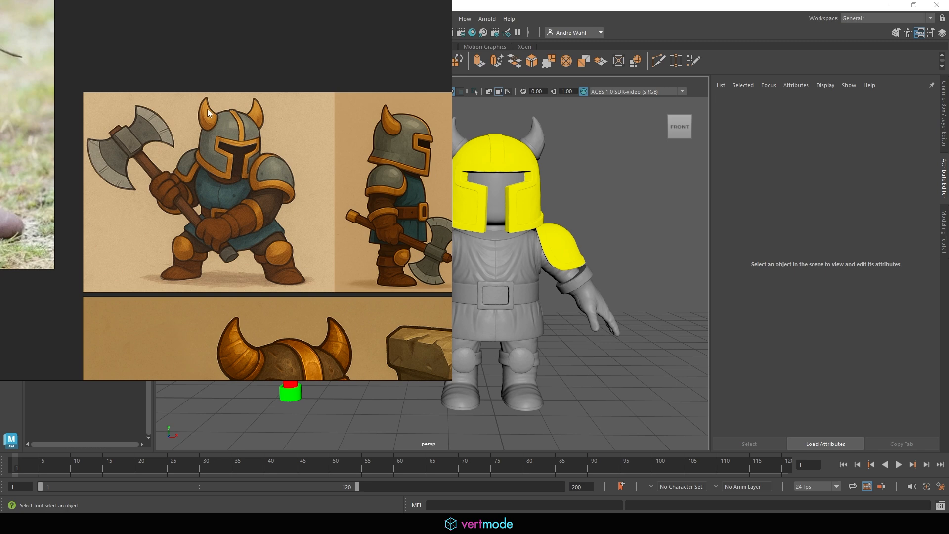
left_click(534, 140)
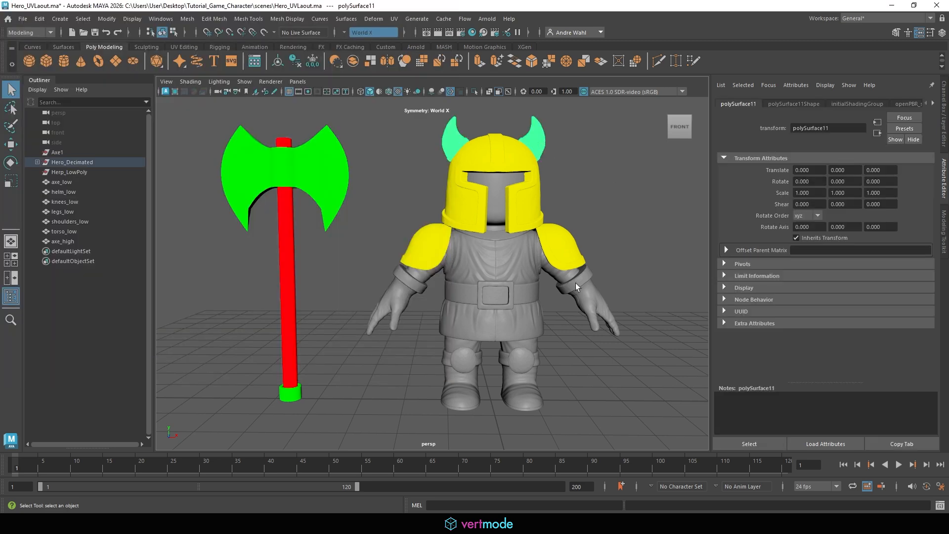
left_click(527, 365)
right_click(526, 363)
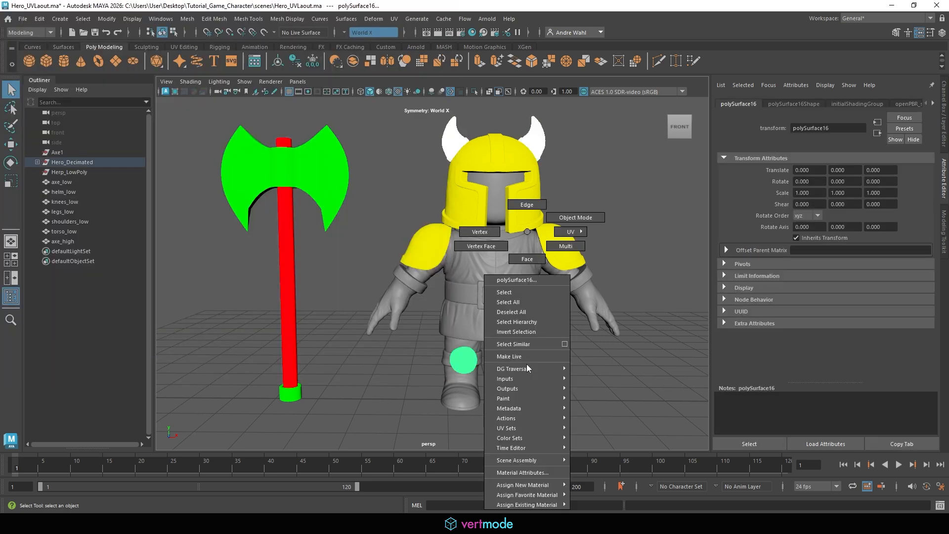
mouse_move(526, 485)
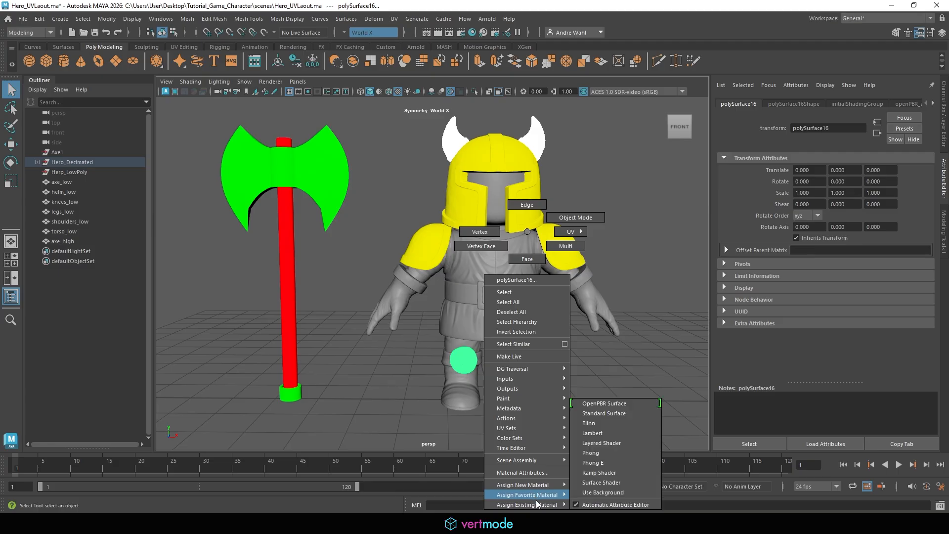
left_click(616, 434)
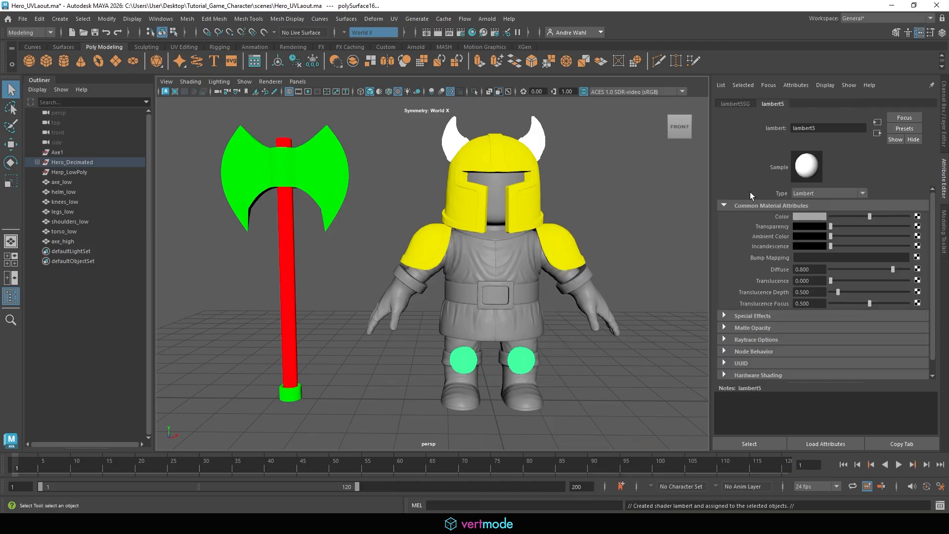
left_click(805, 215)
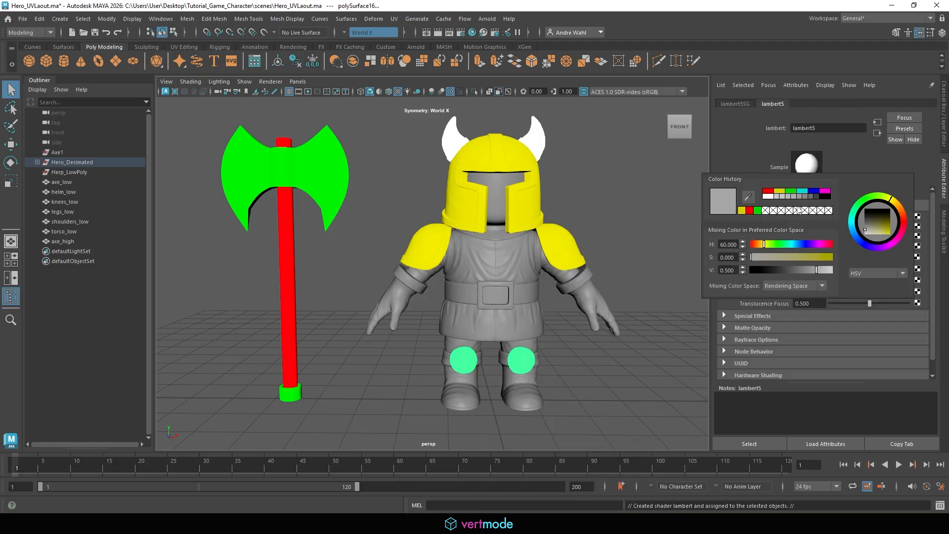
left_click(824, 191)
left_click(632, 208)
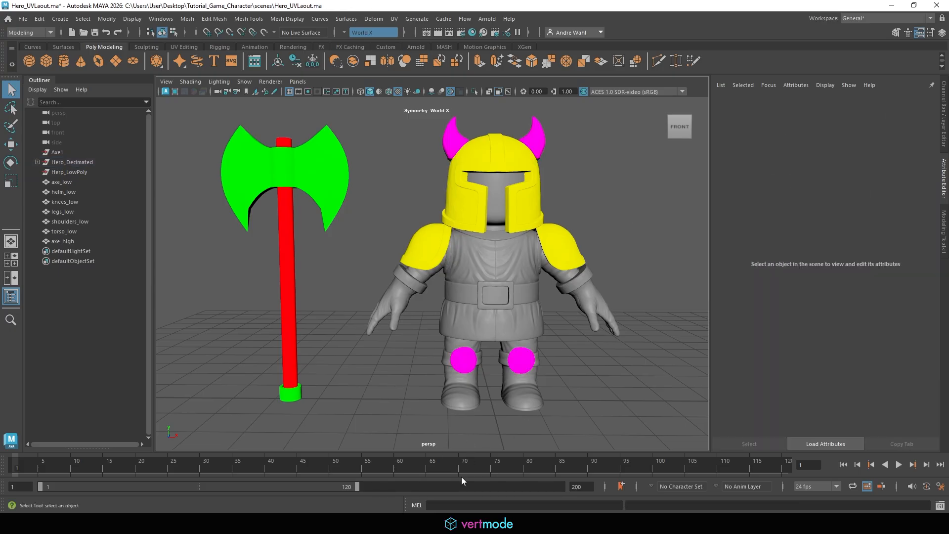
Compare with the concept art and assign a new blue Lambert material to the high-poly hero's tunic
left_click(277, 524)
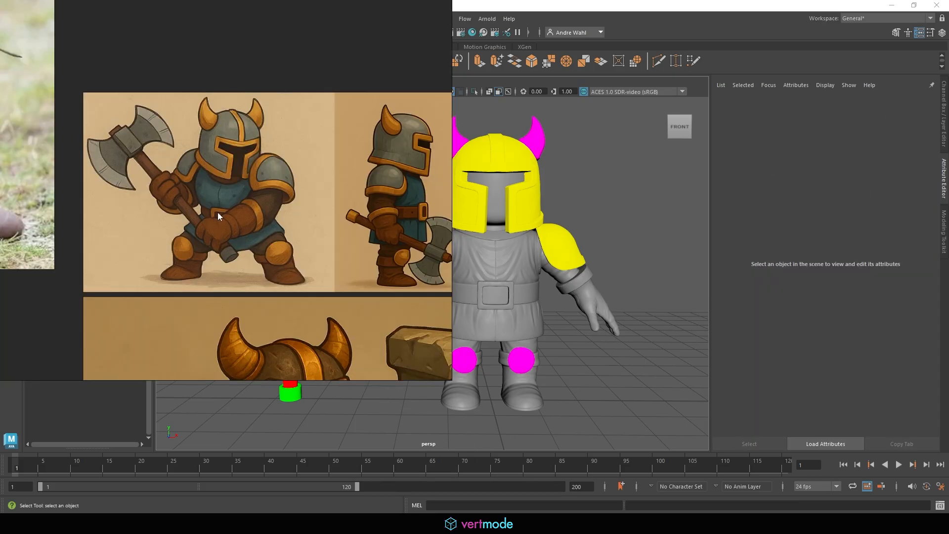
left_click(509, 260)
left_click(490, 251)
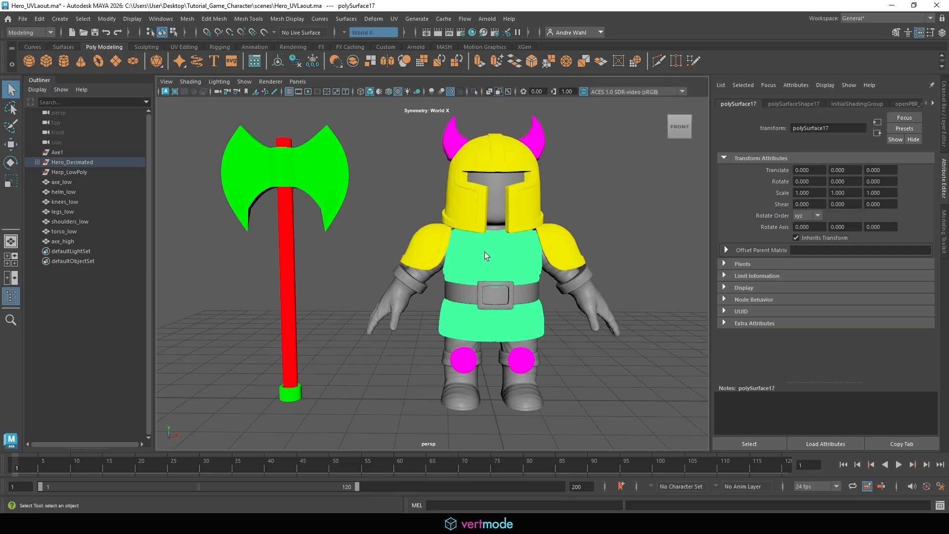
right_click(492, 247)
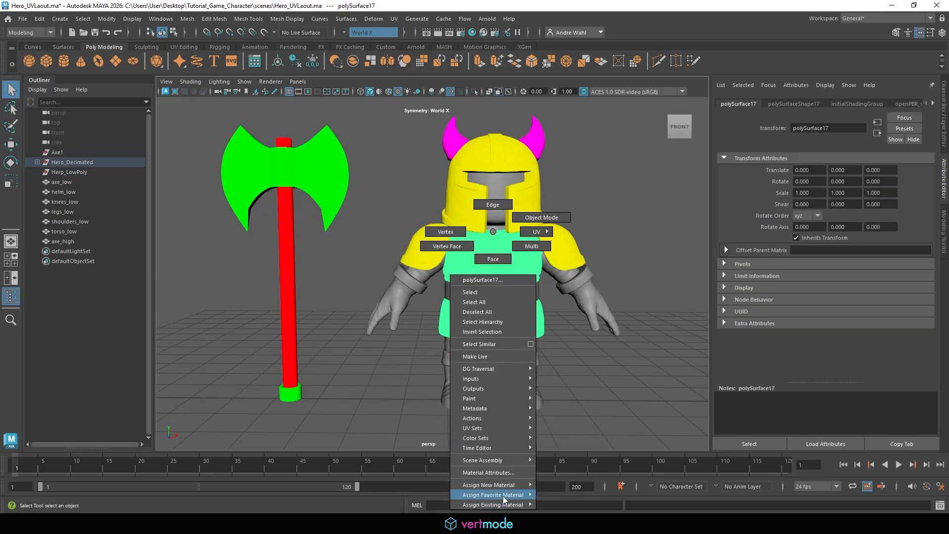
mouse_move(503, 495)
left_click(563, 433)
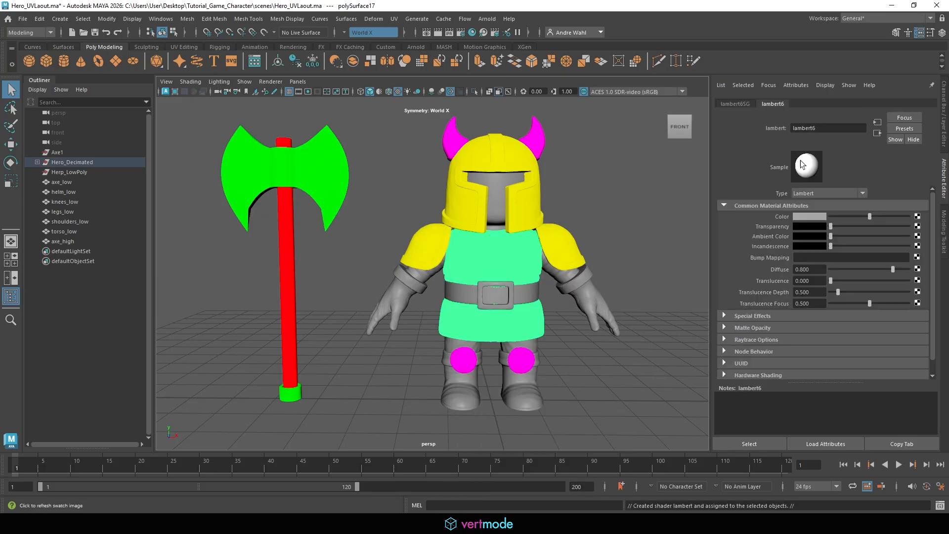
left_click(806, 216)
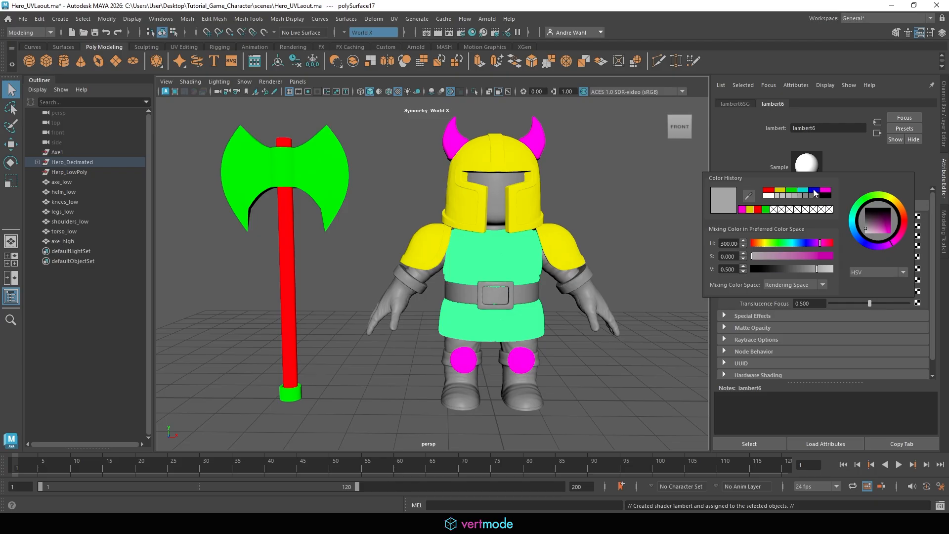
left_click(813, 189)
left_click(663, 197)
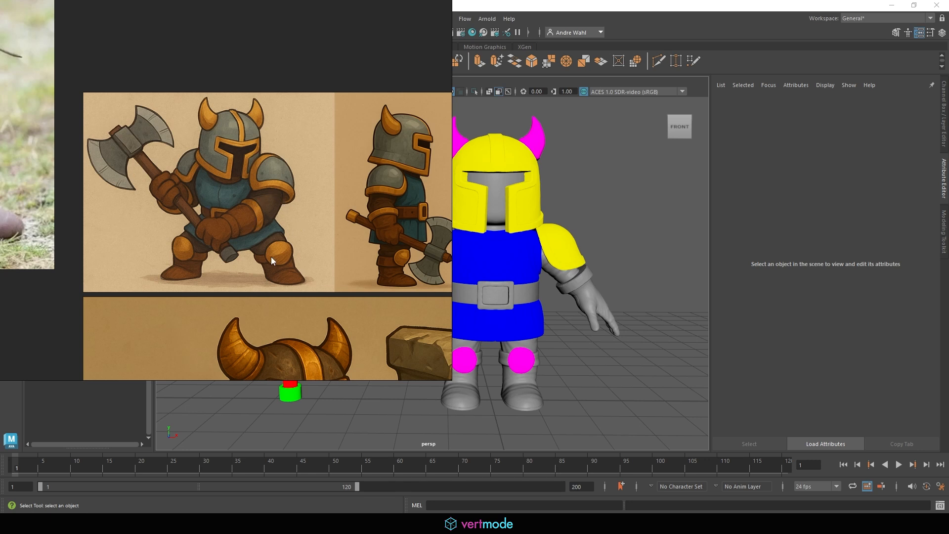
Assign a new Lambert material to the high-poly hero's upper arms and upper legs, and colour it cyan
left_click(549, 274)
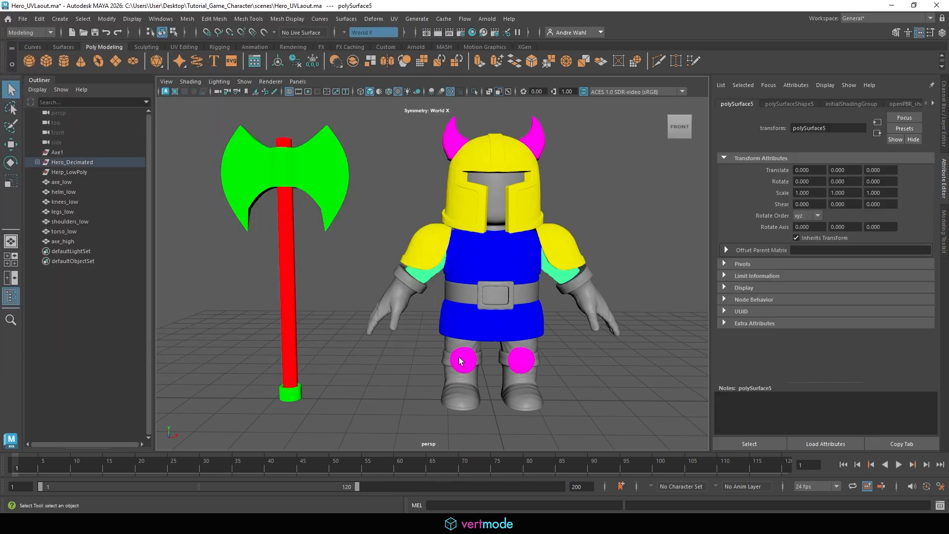
left_click(447, 348, "shift")
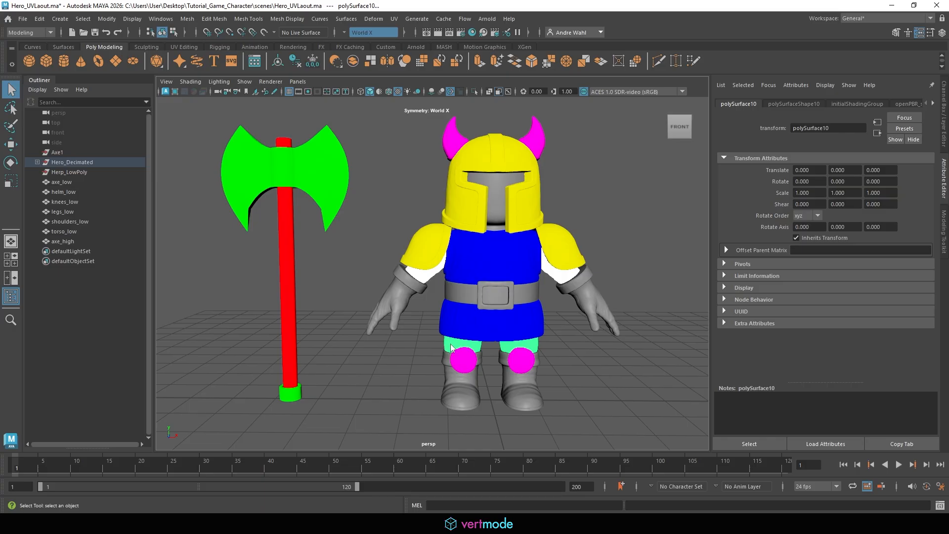
right_click(449, 349)
mouse_move(469, 495)
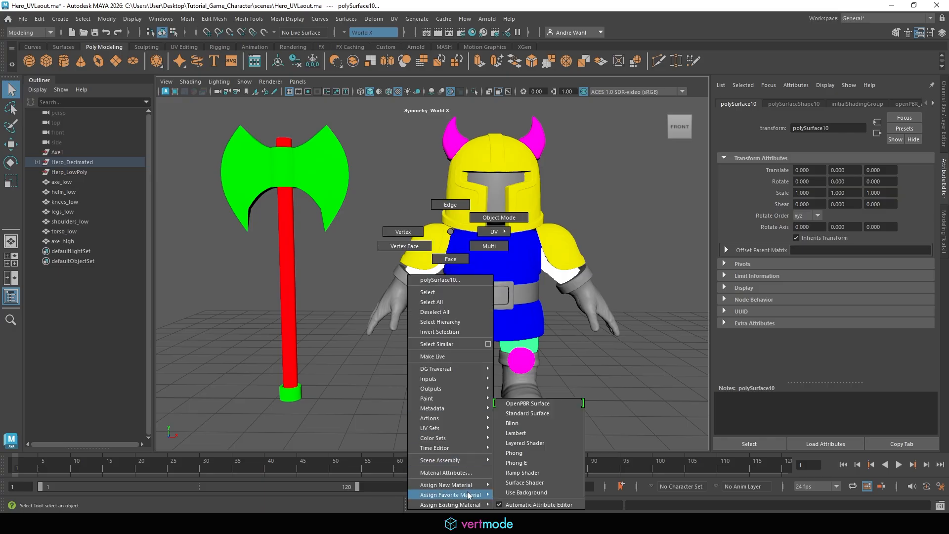
left_click(547, 432)
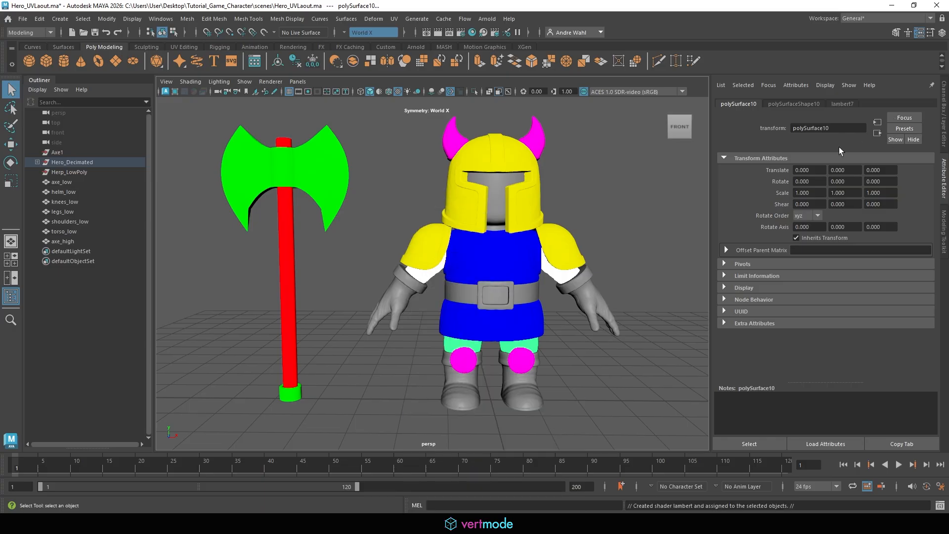
left_click(805, 218)
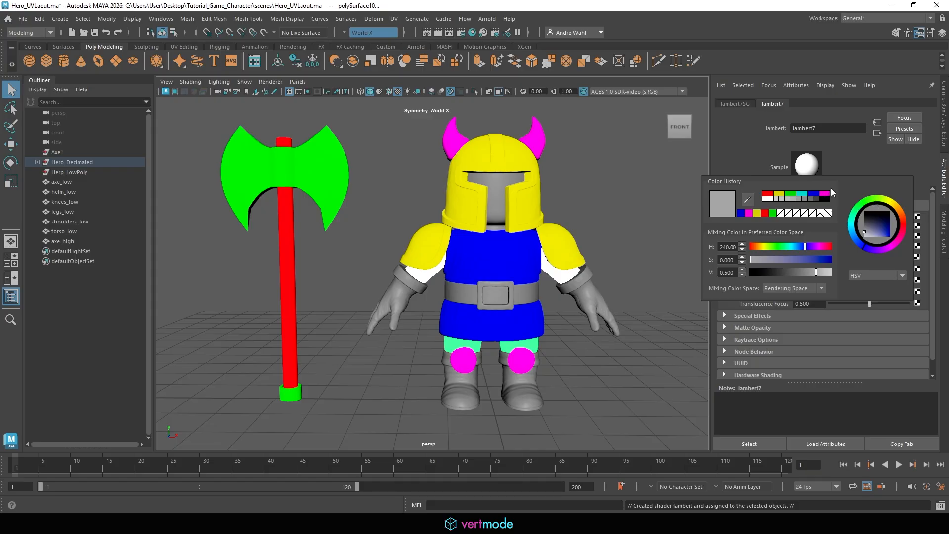
left_click(803, 194)
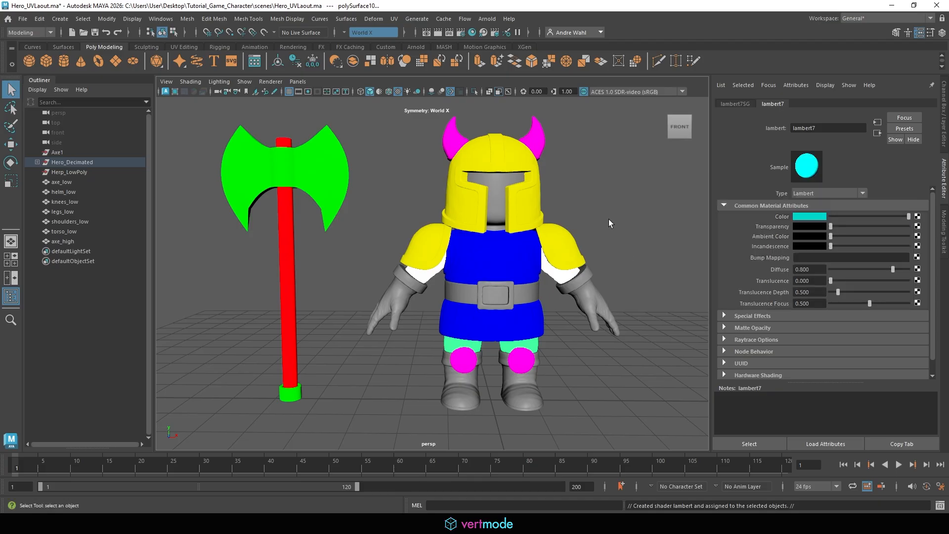
Consult the concept art, assign a new Lambert material to the high-poly hero's belt, boots and gloves, and colour it orange
left_click(618, 260)
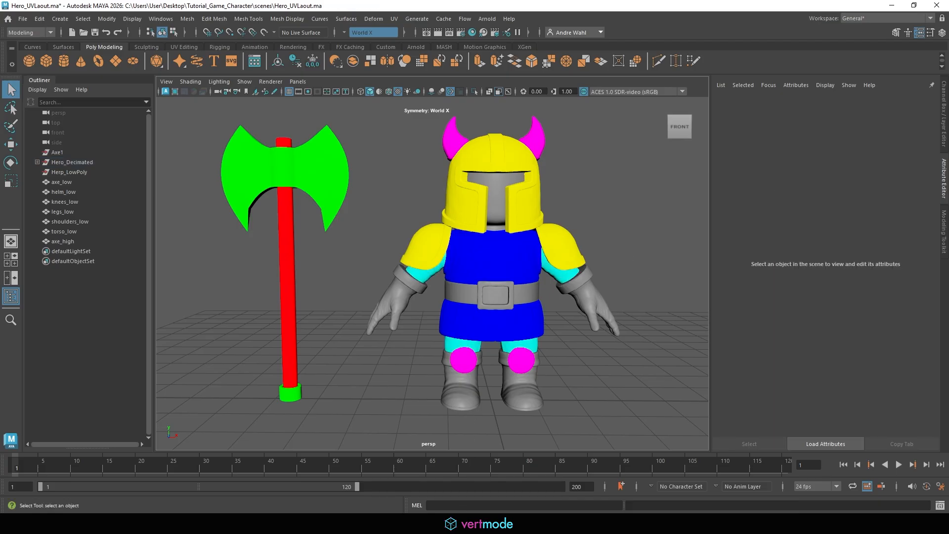
key("alt+Tab")
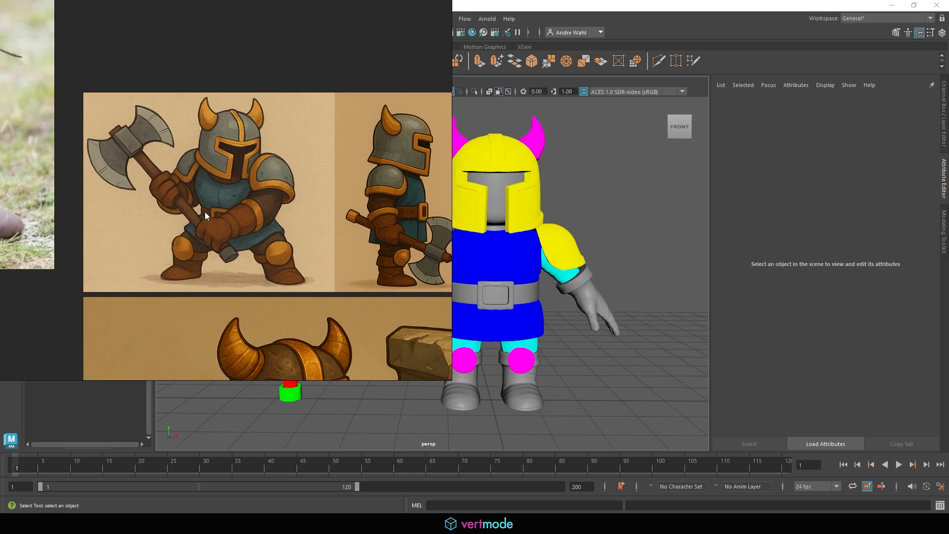
left_click(527, 298)
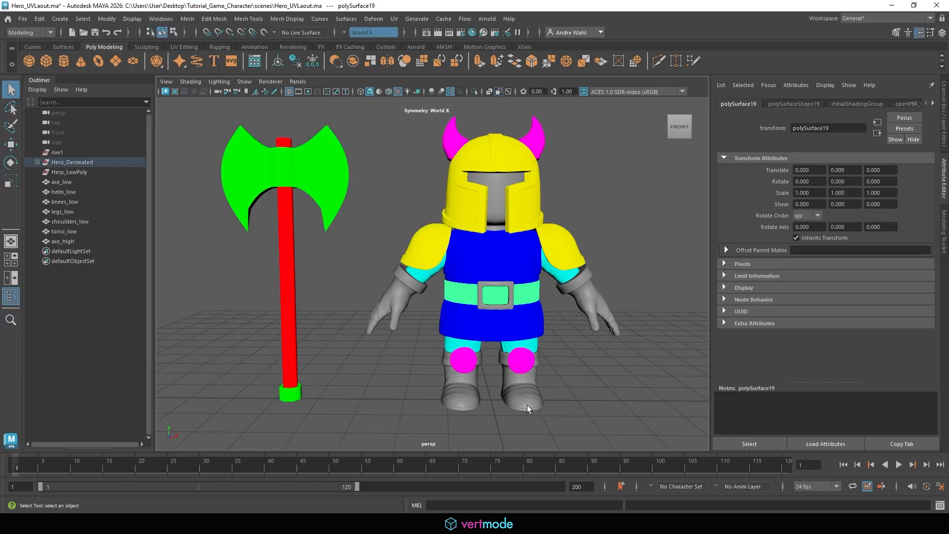
left_click(527, 405, "shift")
left_click(593, 301, "shift")
right_click(591, 290)
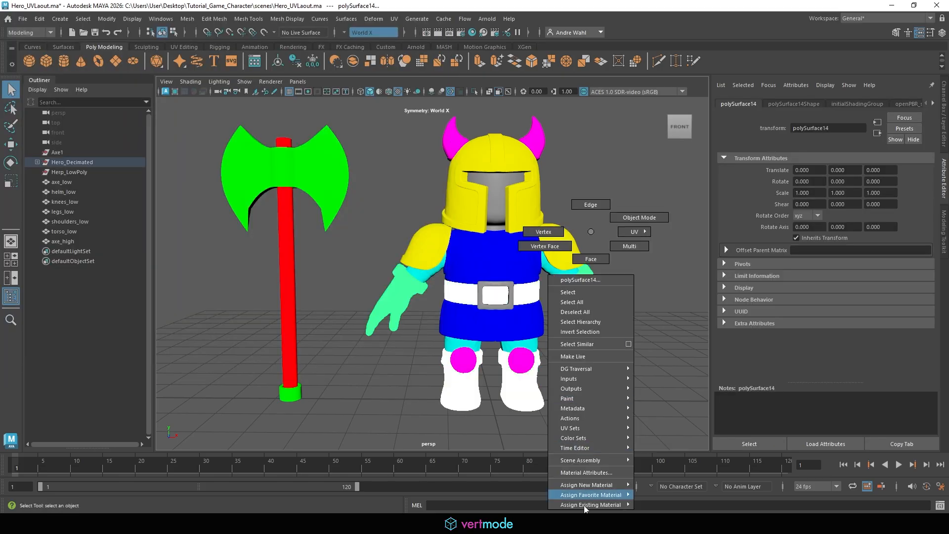
mouse_move(592, 502)
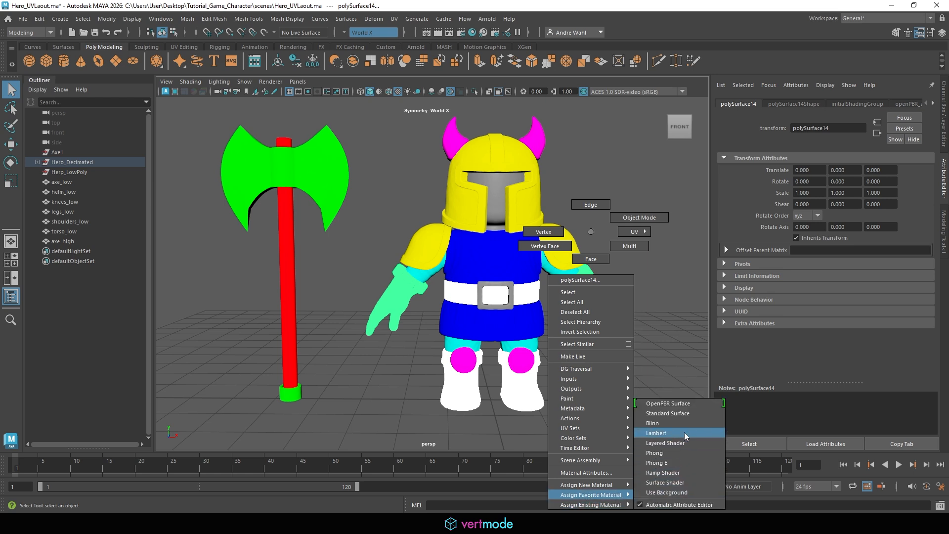
left_click(684, 432)
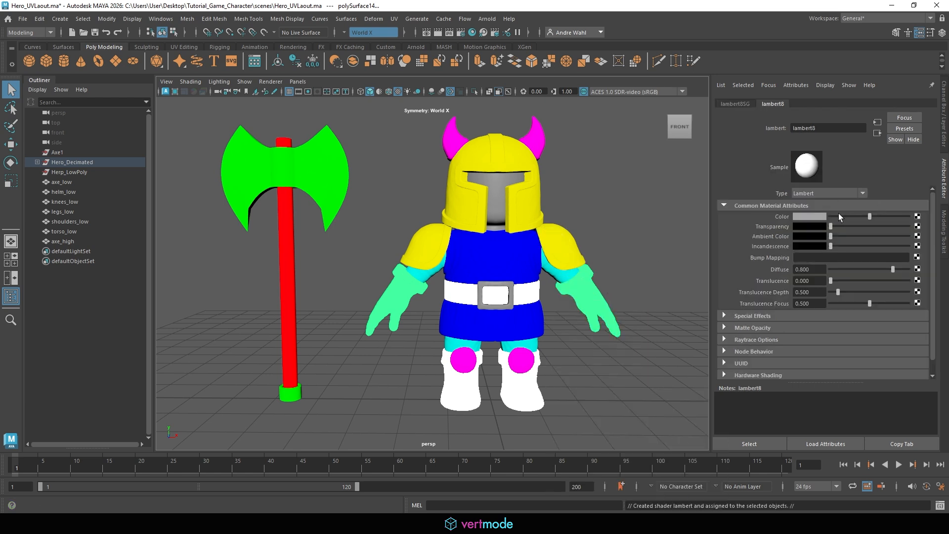
left_click(824, 216)
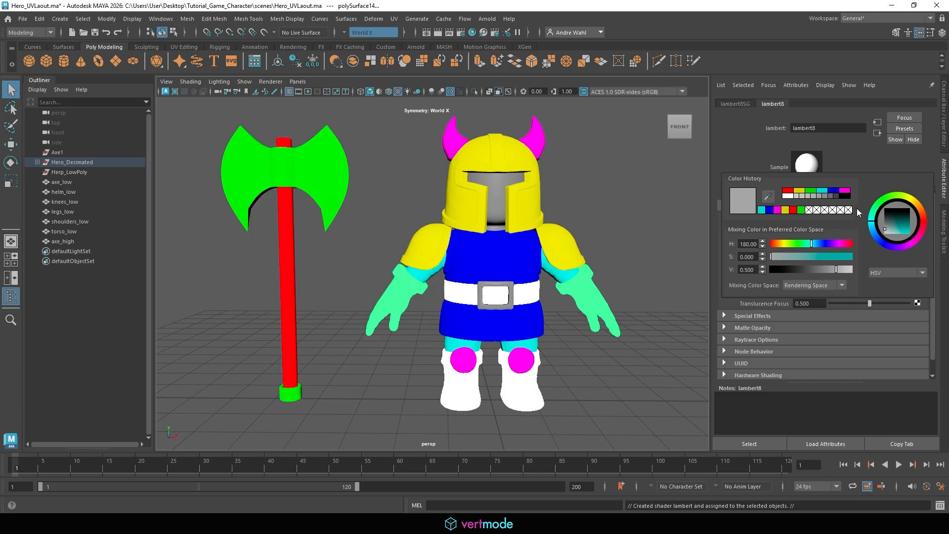
mouse_move(926, 221)
left_mouse_down()
mouse_move(922, 209)
mouse_move(925, 218)
left_mouse_up()
left_click(696, 242)
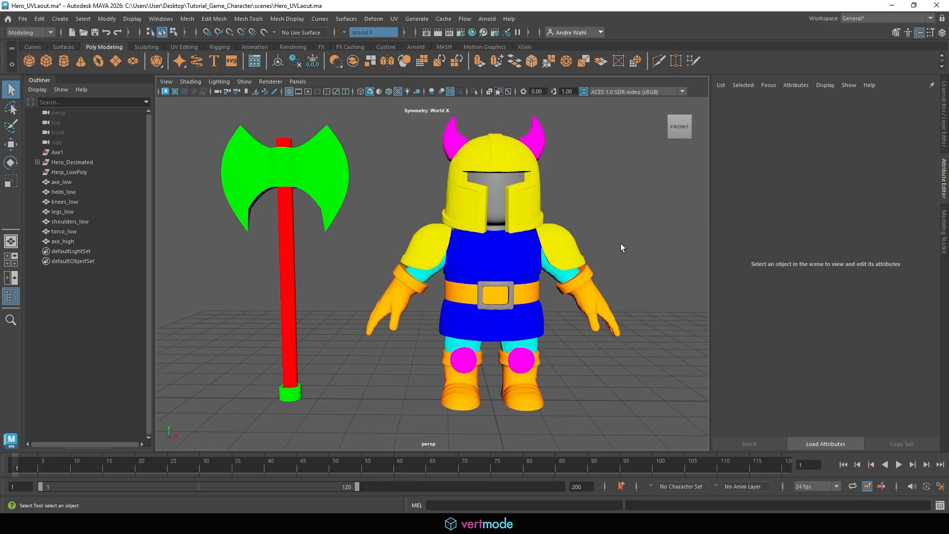
Compare with the concept art and assign a new yellow Lambert material to the high-poly hero's belt buckle
middle_click_drag(618, 241, 610, 217, "alt")
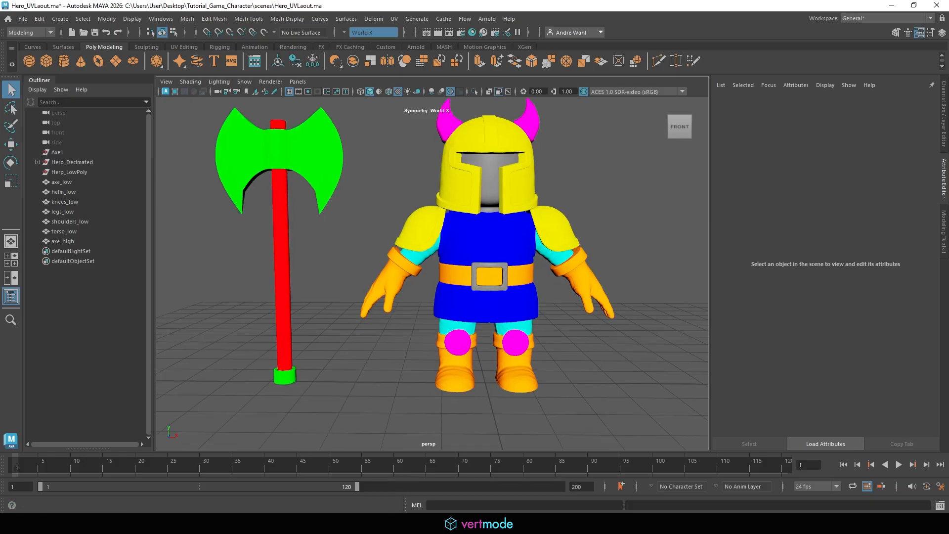
left_click(573, 524)
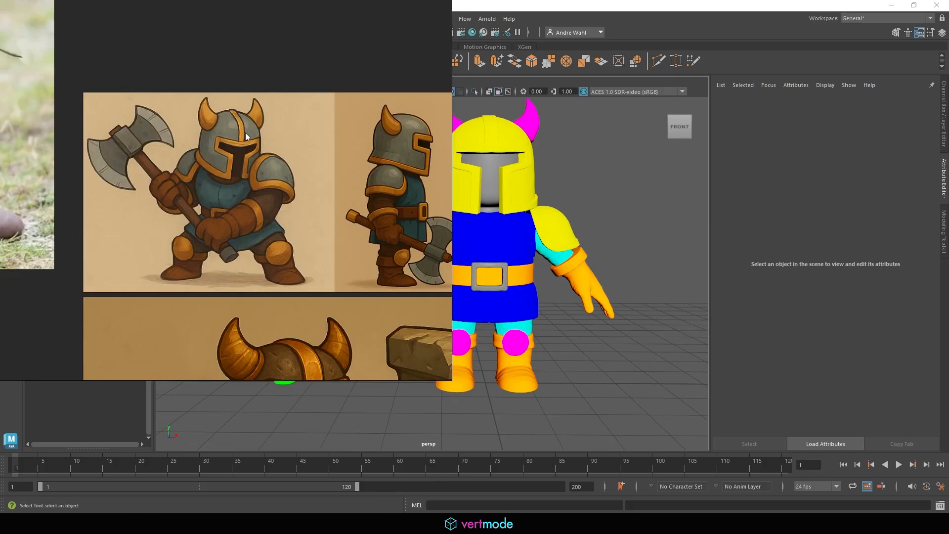
left_click(612, 359)
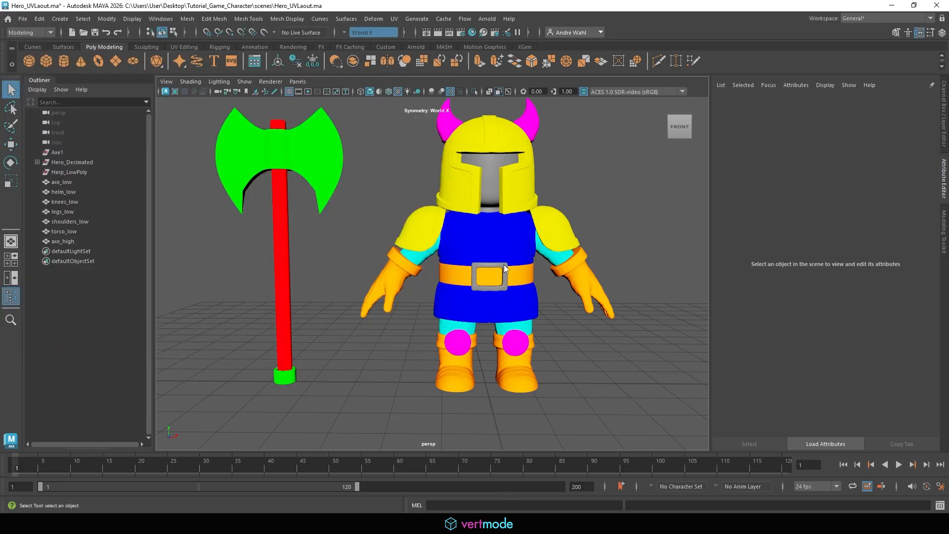
right_click(504, 271)
mouse_move(504, 230)
right_mouse_down()
mouse_move(503, 259)
mouse_move(514, 267)
mouse_move(542, 255)
right_mouse_up()
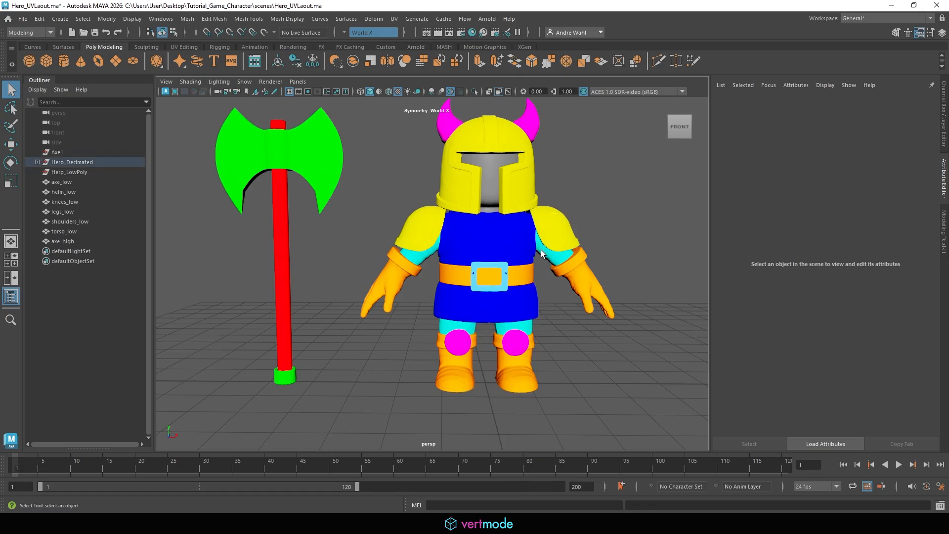
left_click(506, 268)
right_click(507, 271)
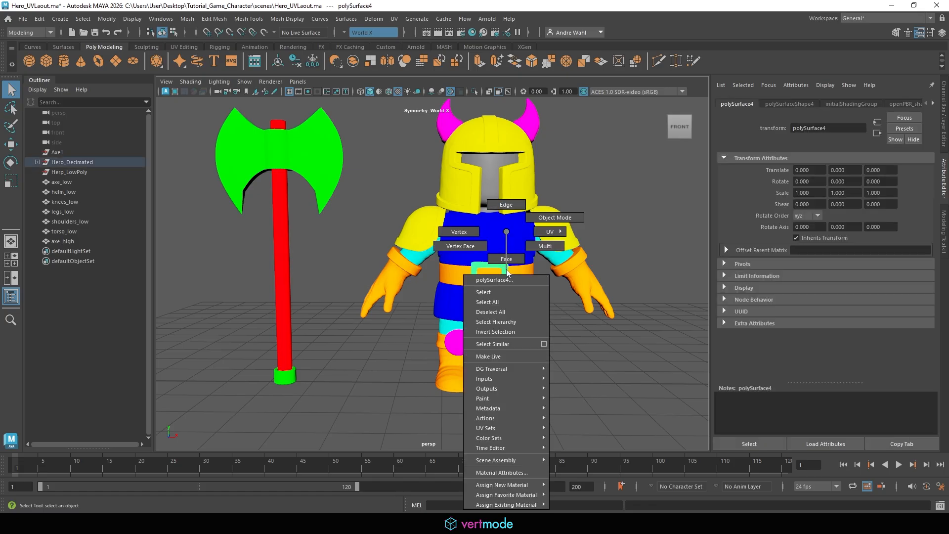
mouse_move(513, 505)
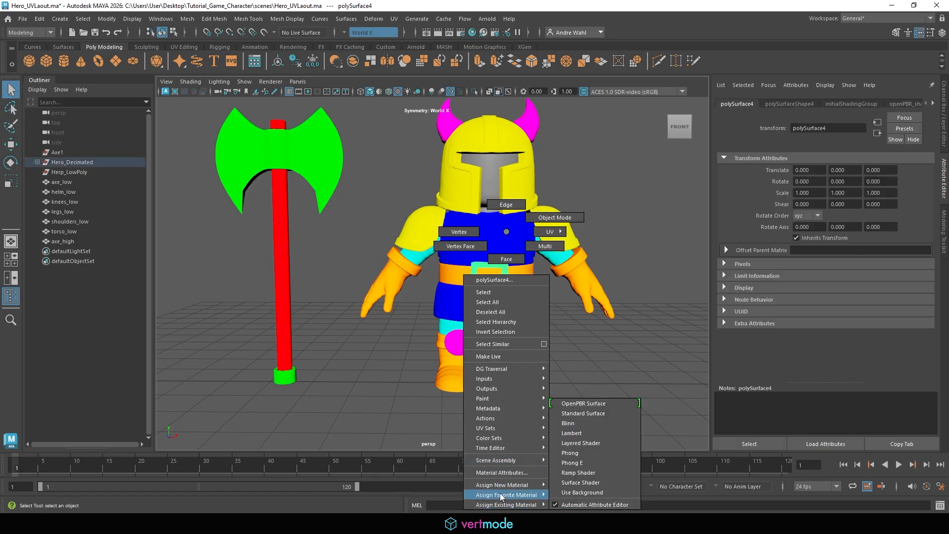
left_click(579, 433)
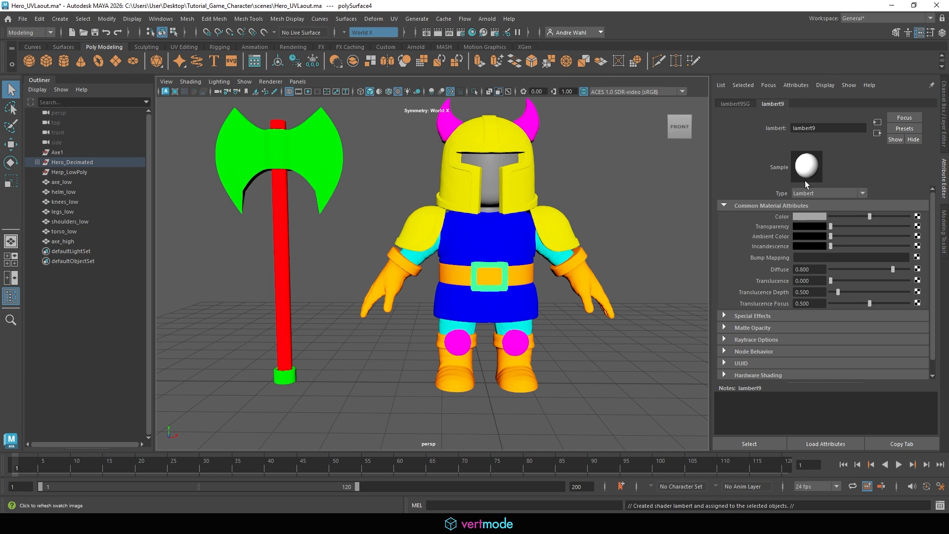
left_click(800, 216)
left_click(776, 191)
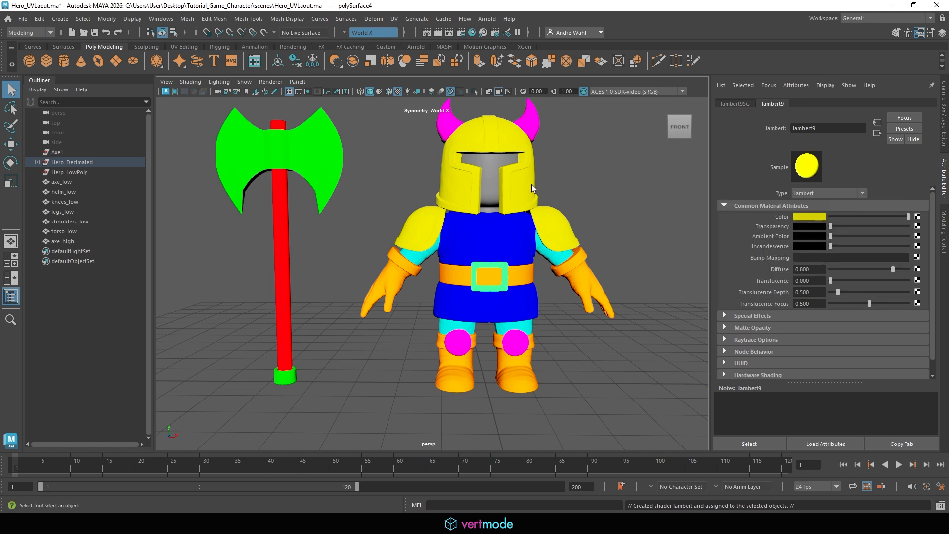
left_click(559, 168)
Assign a new Lambert material to the high-poly hero's head inside the helmet and colour it purple
left_click_drag(559, 168, 559, 219, "alt")
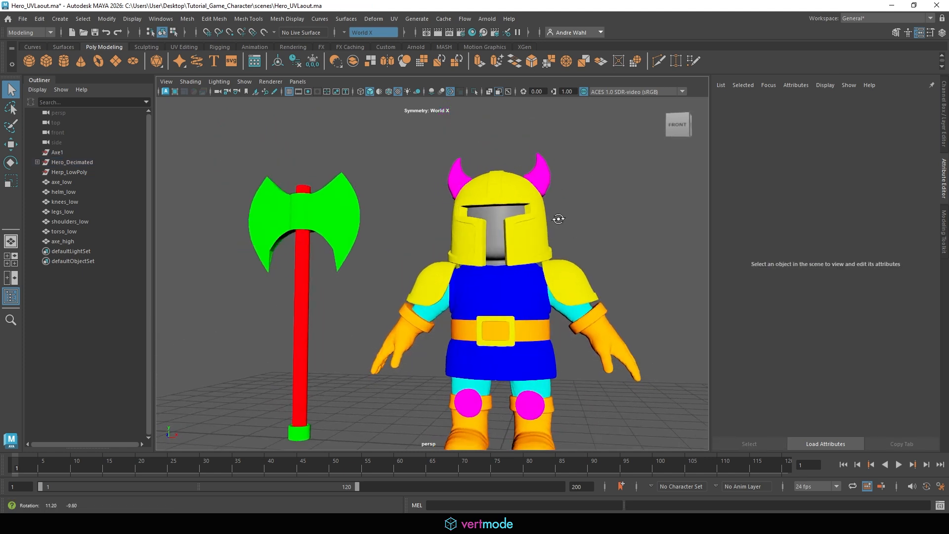
left_click(488, 215)
left_click_drag(488, 215, 500, 192, "alt")
right_click_drag(500, 192, 570, 432)
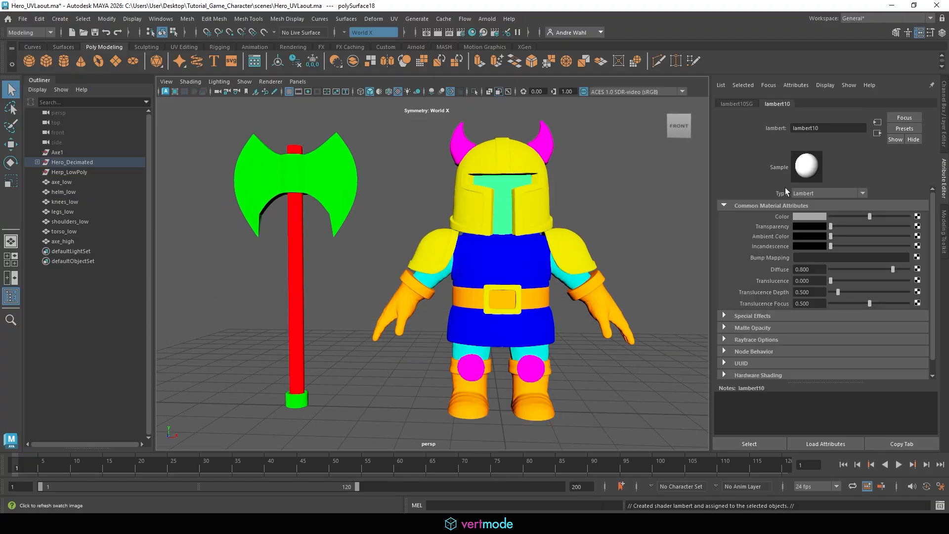
left_click(801, 218)
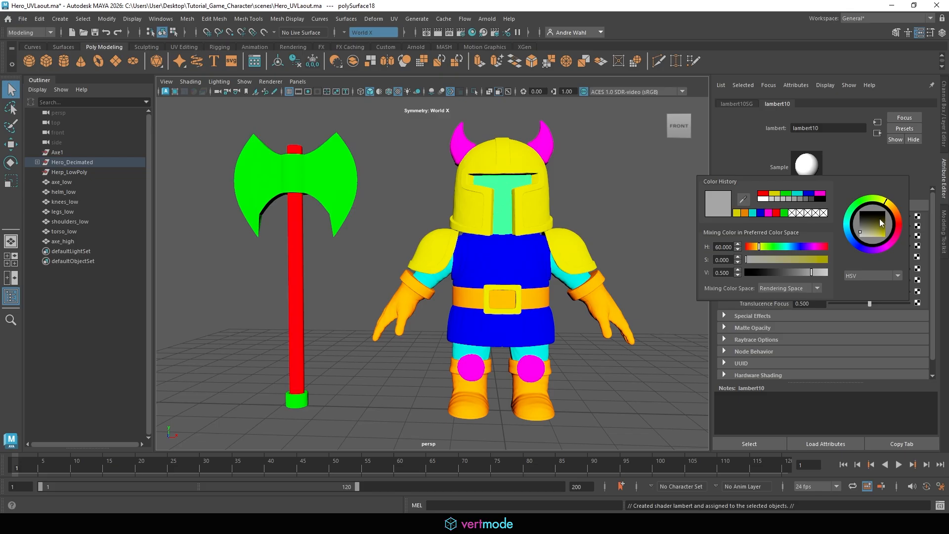
left_click_drag(878, 229, 892, 211)
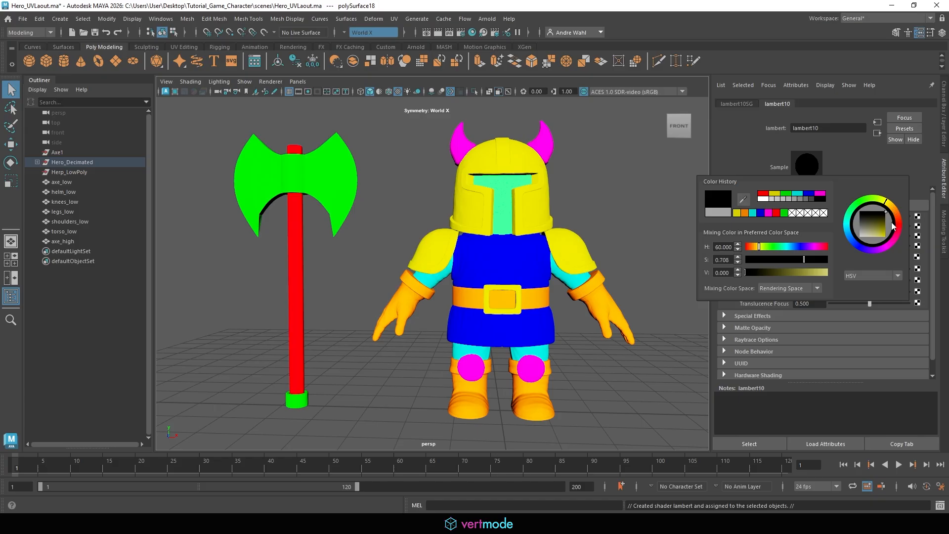
left_click(864, 251)
mouse_move(868, 229)
left_mouse_down()
mouse_move(888, 239)
mouse_move(890, 225)
mouse_move(890, 244)
left_mouse_up()
left_click_drag(864, 248, 864, 250)
left_click(208, 216)
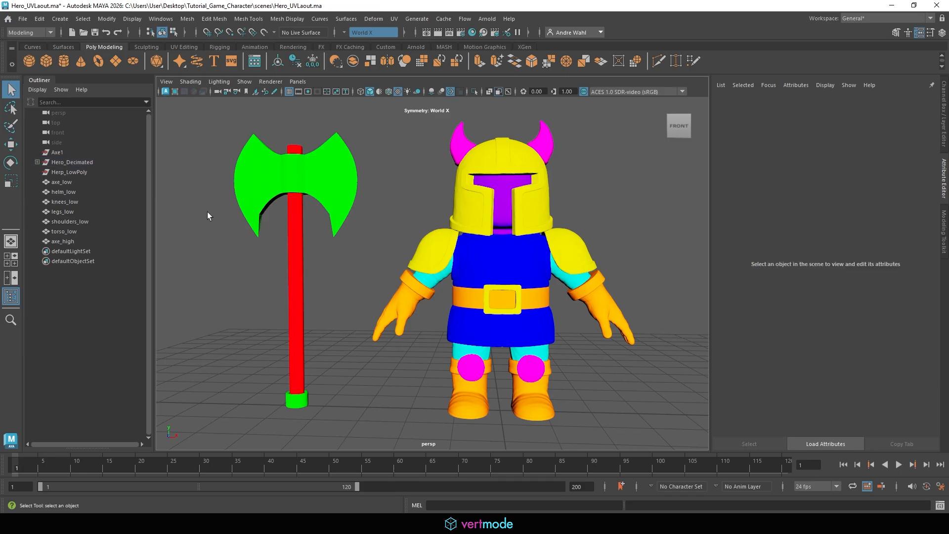
Combine the high-poly helmet parts and horns into one mesh and delete its construction history
scroll(611, 206, "down", 5)
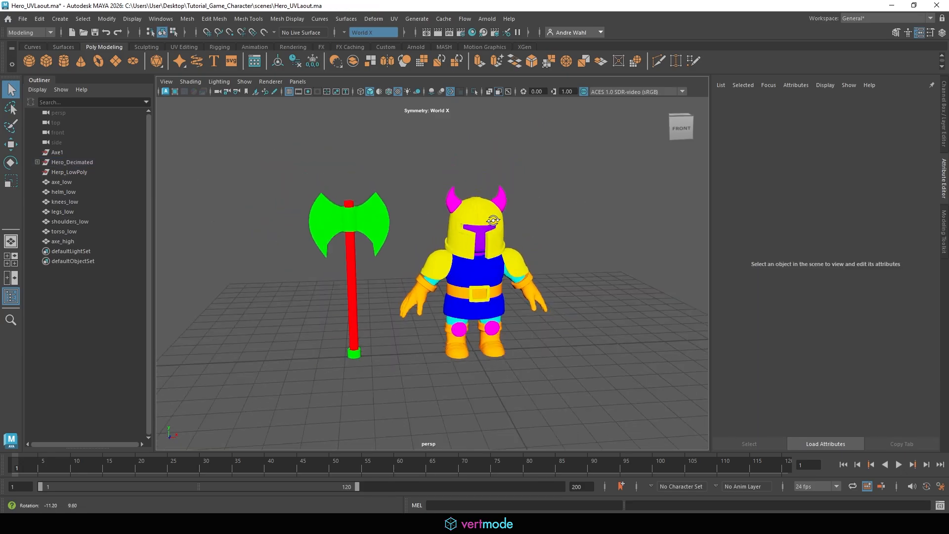
left_click(943, 33)
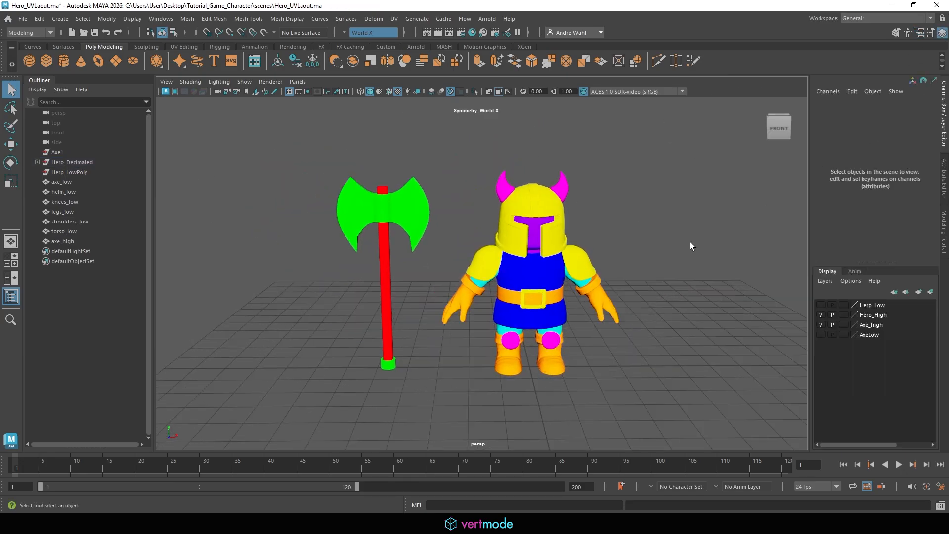
left_click(78, 192)
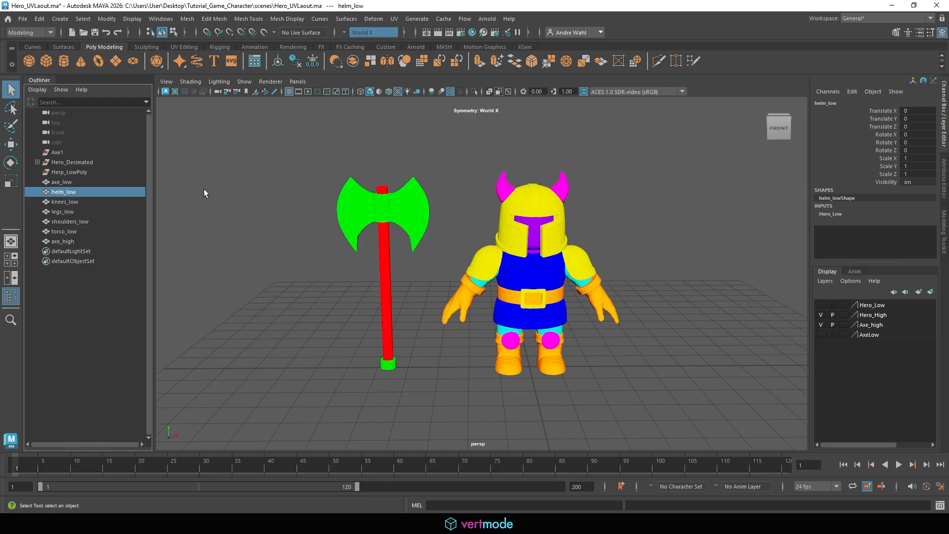
left_click(523, 201)
scroll(543, 220, "up", 5)
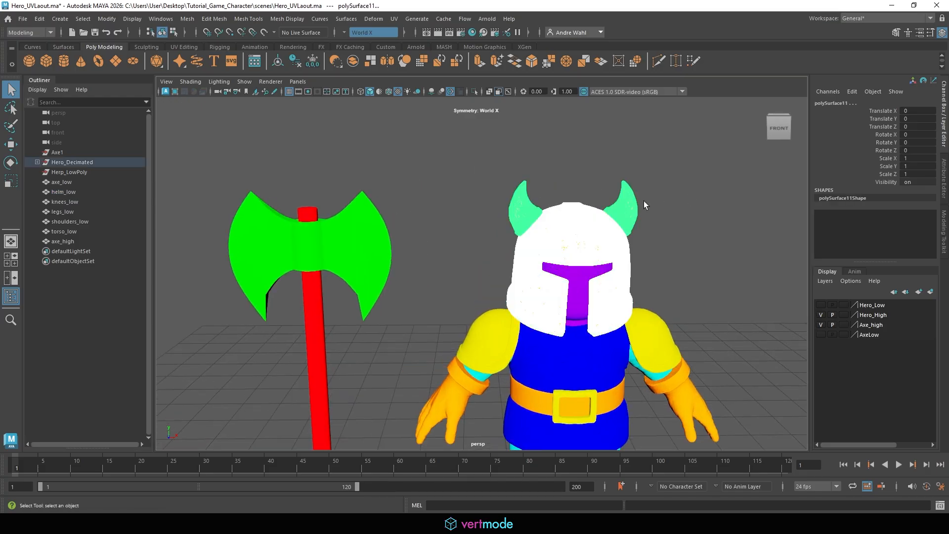
middle_click_drag(644, 201, 631, 186, "alt")
left_click(188, 19)
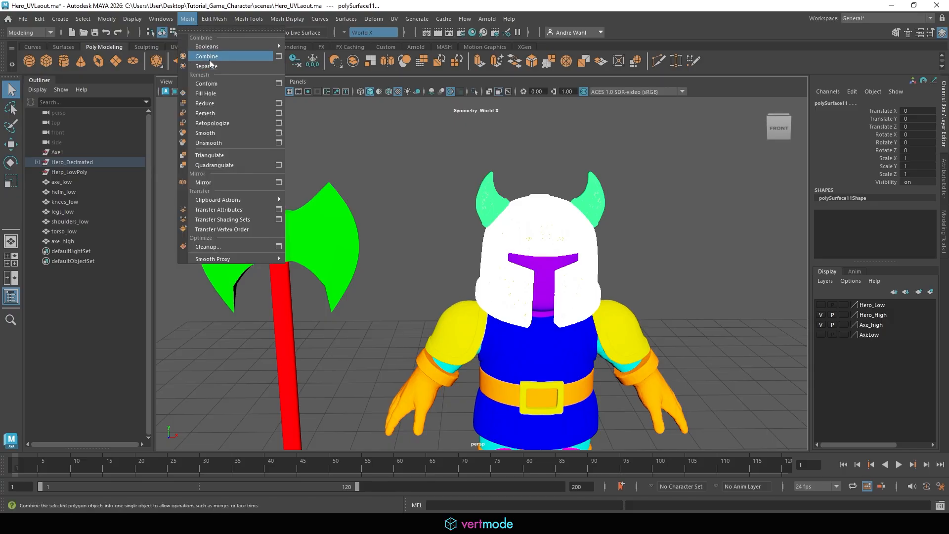
left_click(209, 57)
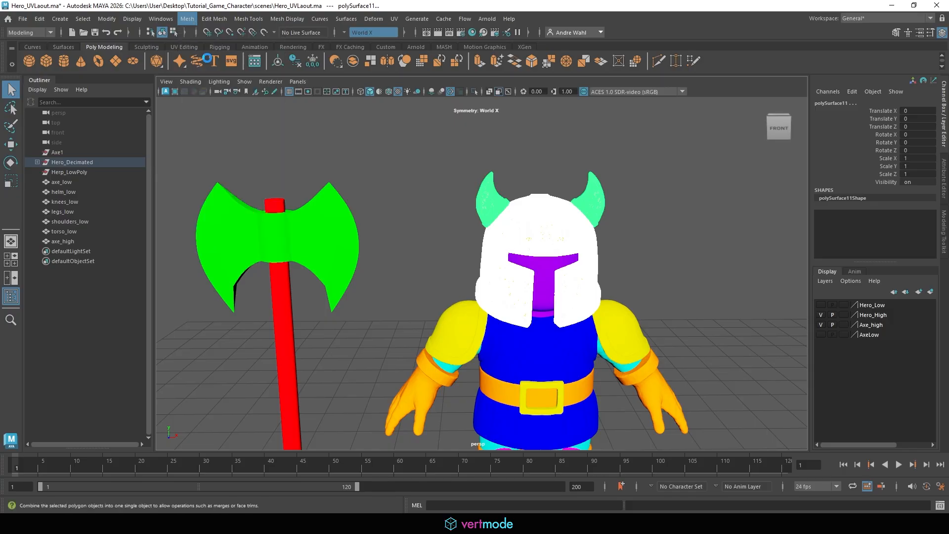
left_click(37, 20)
mouse_move(99, 138)
left_click(207, 141)
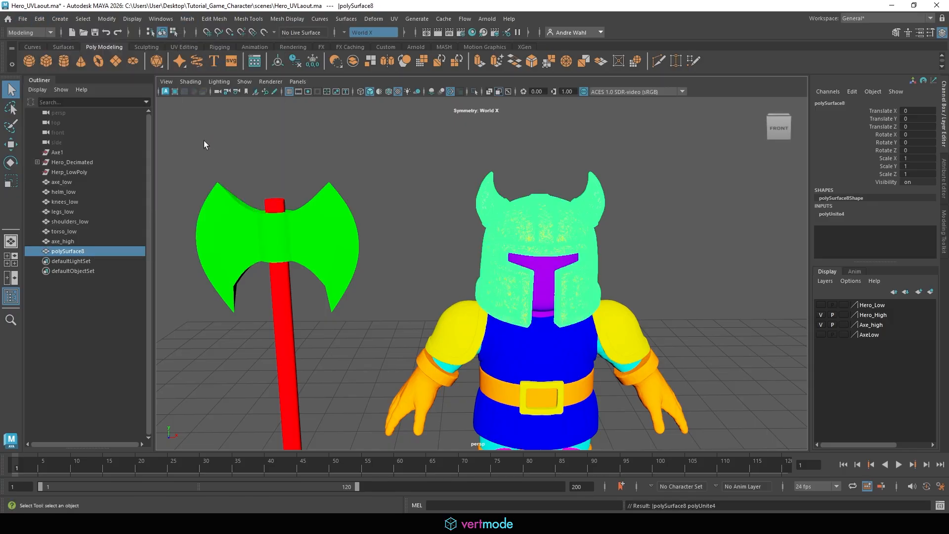
Rename the combined helmet mesh as helm_high, reusing the name of the helm_low mesh
double_click(89, 191)
key("ctrl+c")
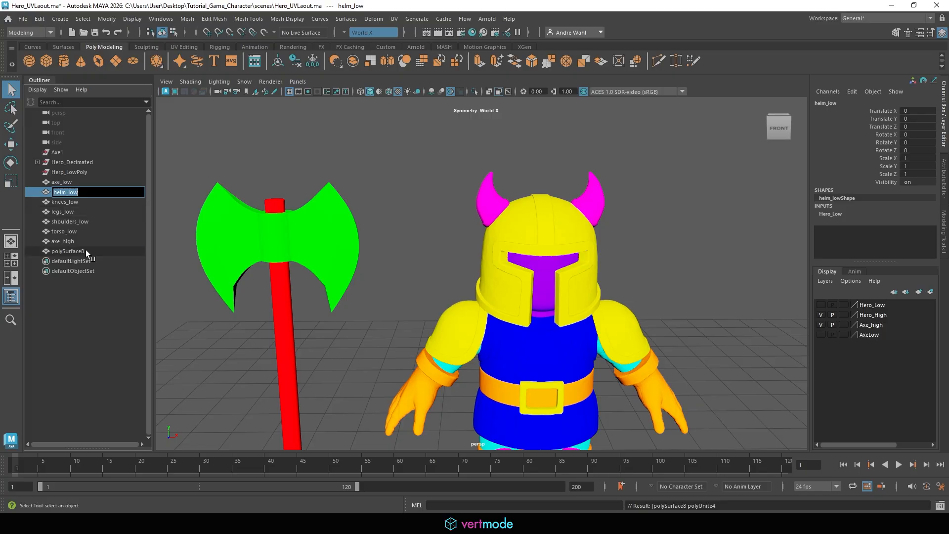
double_click(79, 249)
key("ctrl+v")
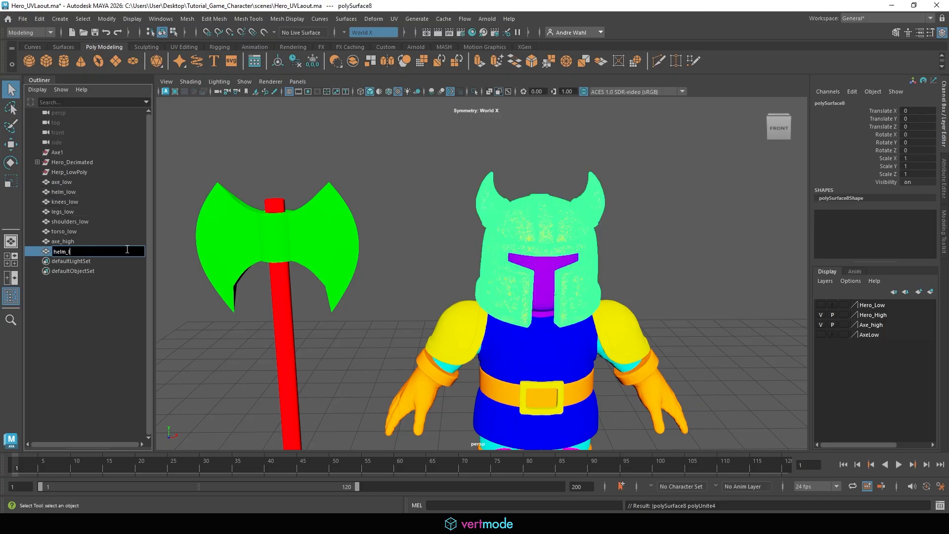
key("Return")
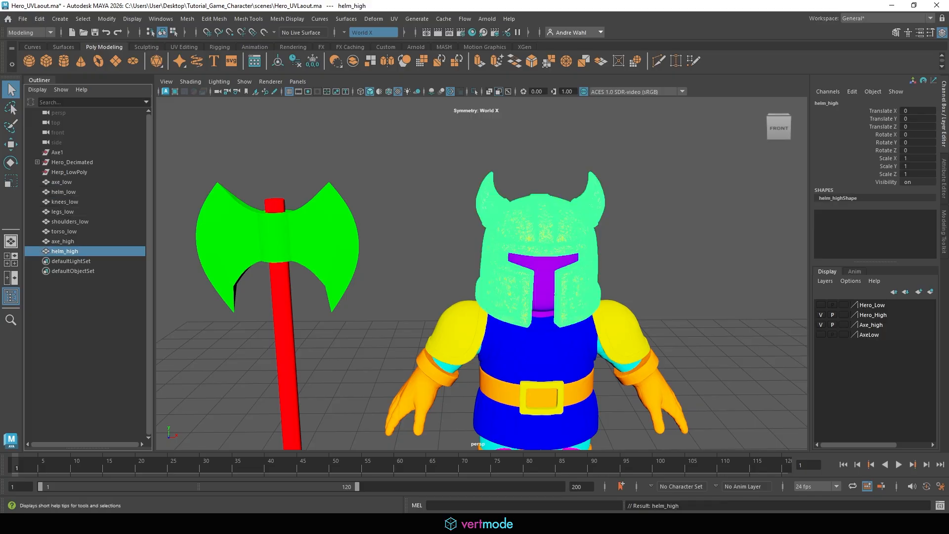
Unparent the high-poly knee pads from the Hero_Decimated group and rename them knees_high, reusing the knees_low name
left_click(65, 202)
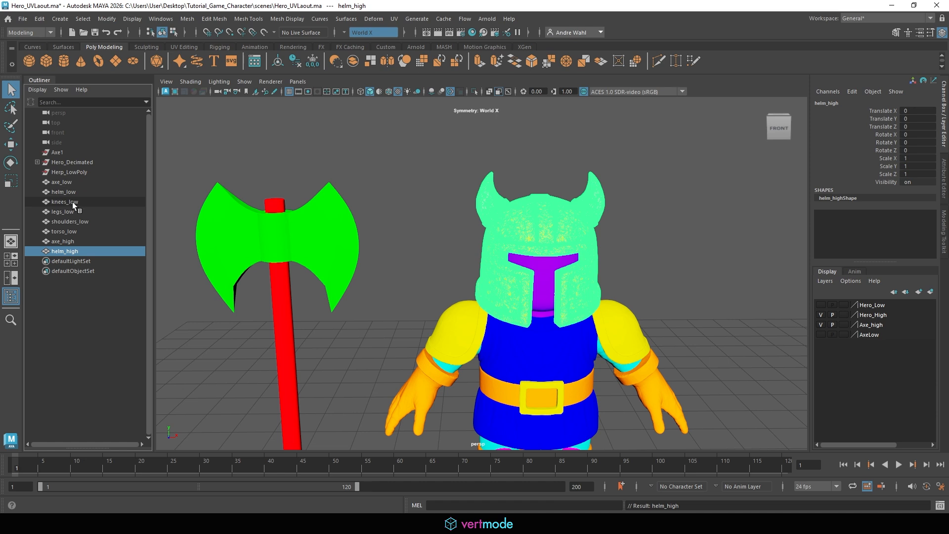
key("f")
left_click(445, 331)
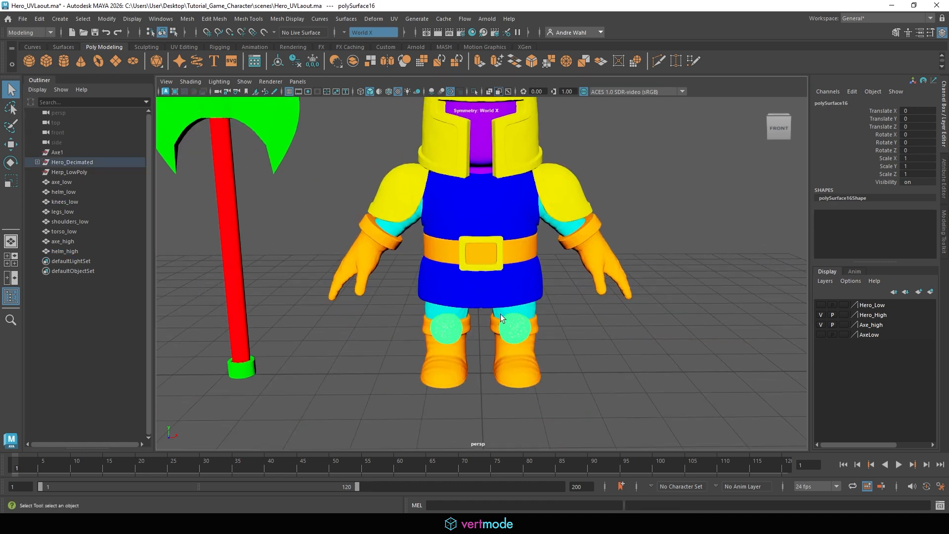
key("shift+p")
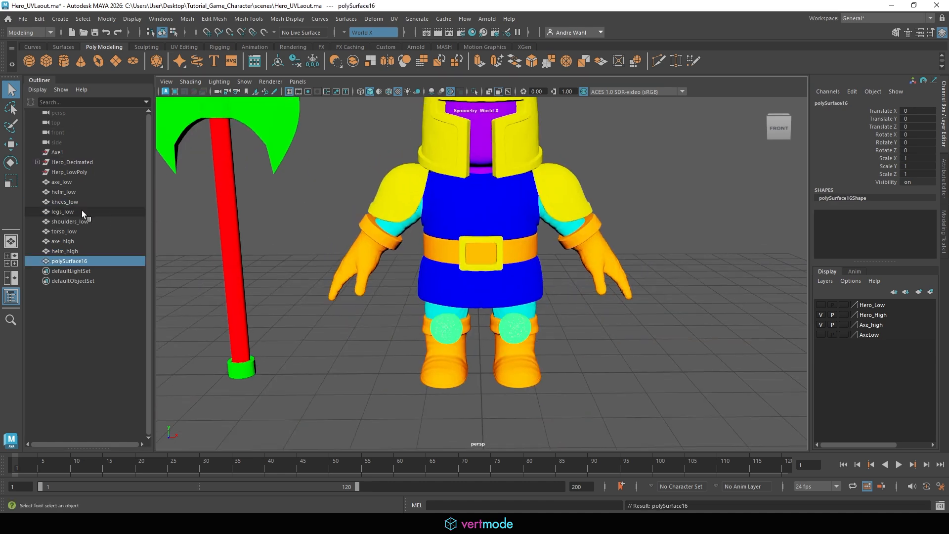
double_click(67, 202)
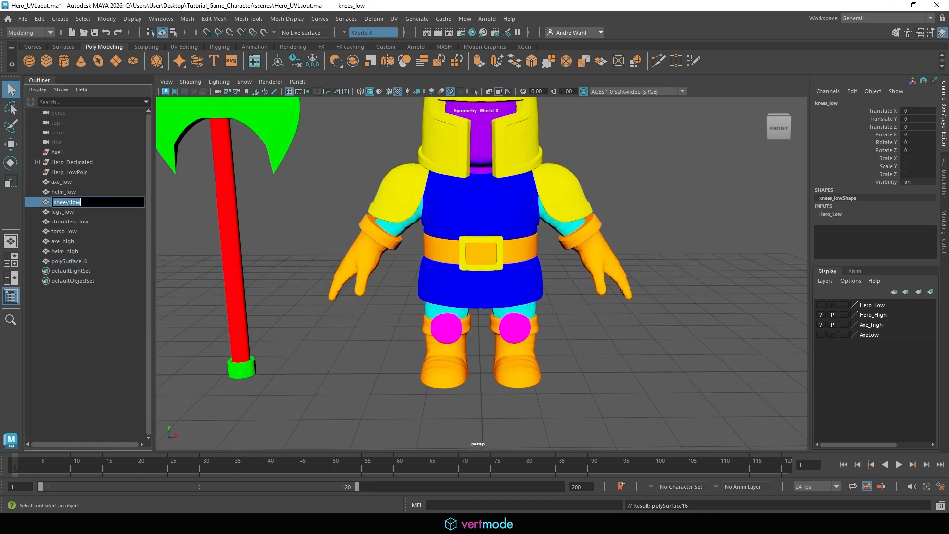
double_click(92, 261)
key("ctrl+v")
type("h")
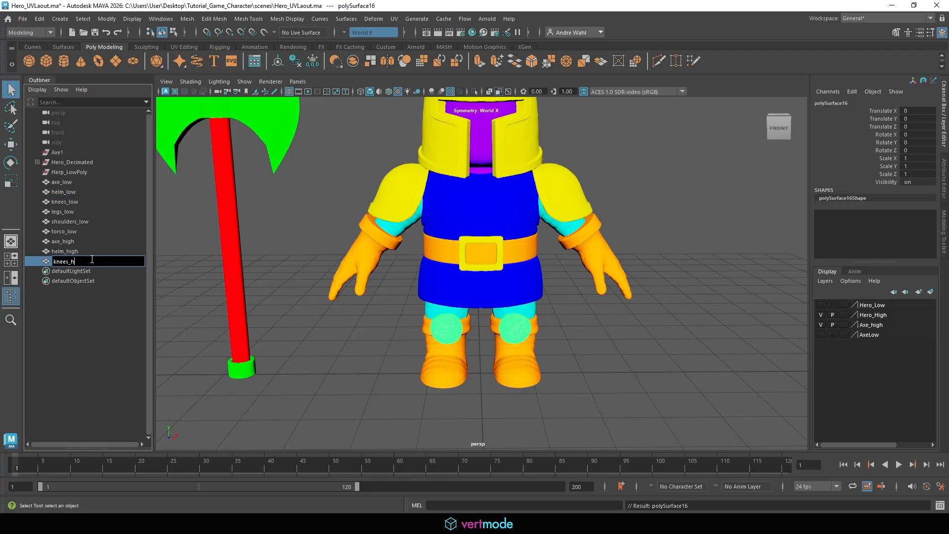
type("igh")
key("Return")
Combine the high-poly legs and boots into one mesh and delete its construction history
left_click(73, 212)
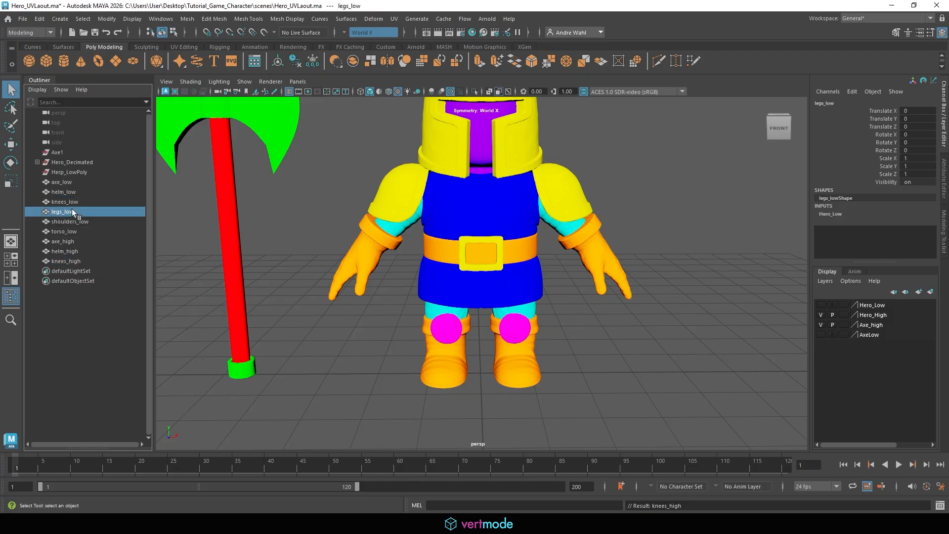
key("f")
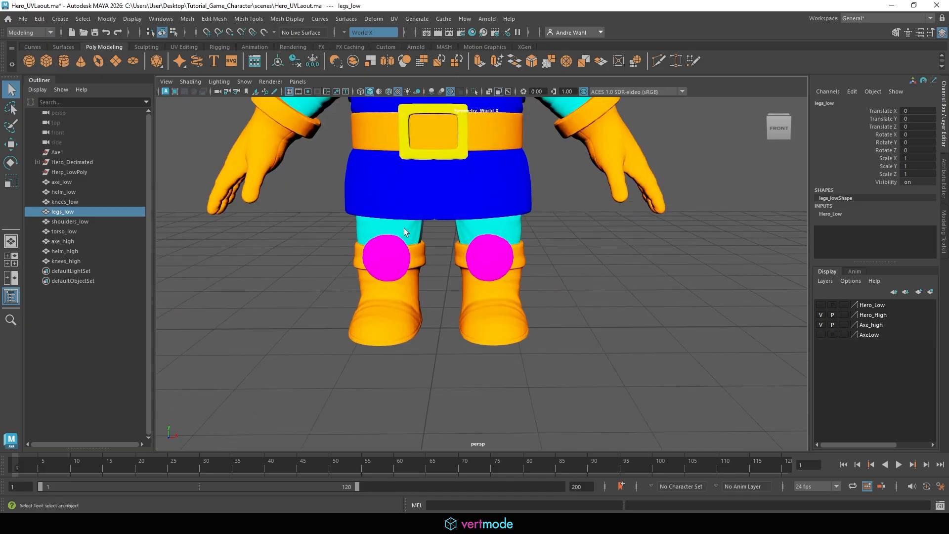
left_click(404, 228)
left_click(433, 253)
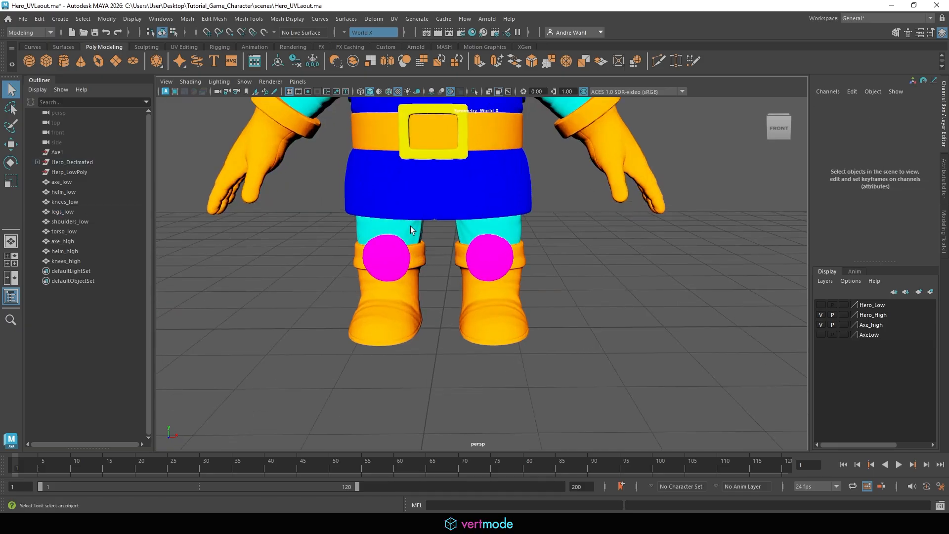
left_click(414, 231)
left_click(424, 256, "shift")
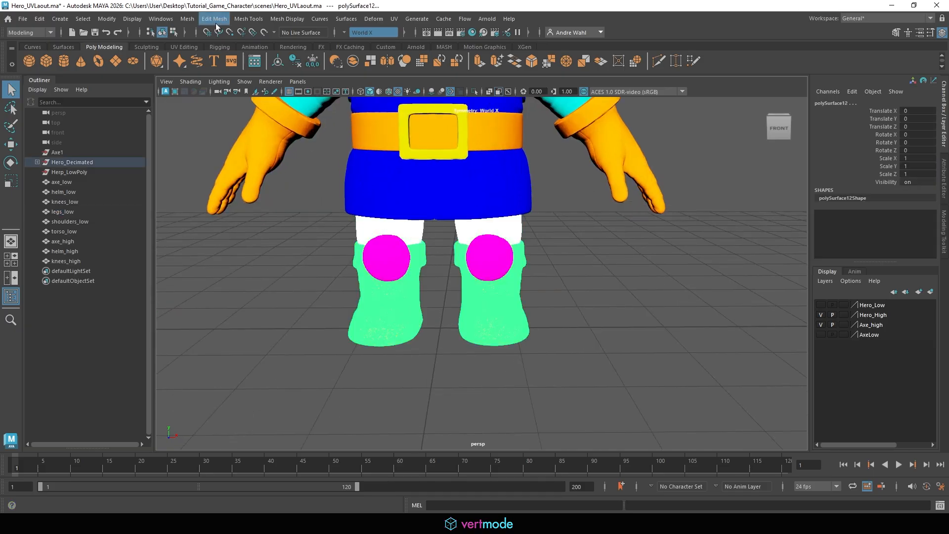
left_click(187, 19)
left_click(218, 49)
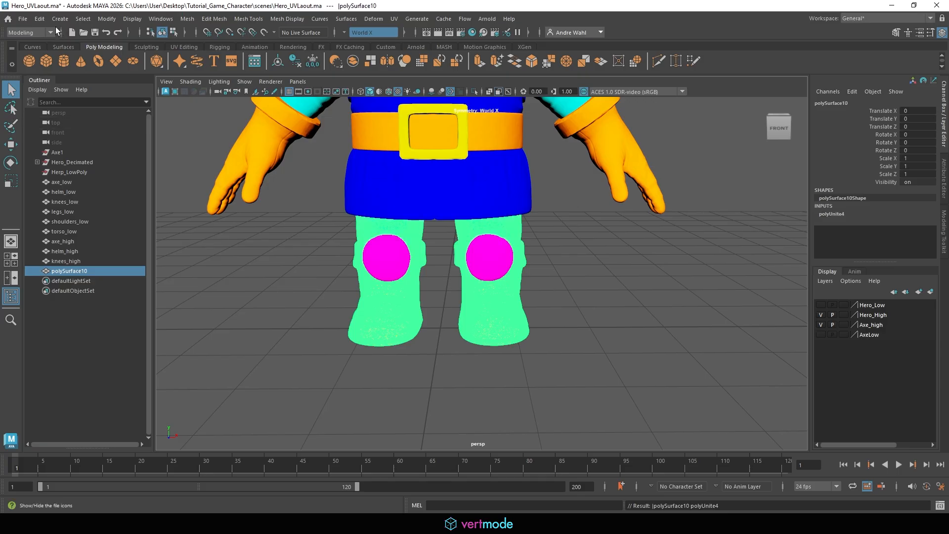
left_click(39, 18)
mouse_move(99, 138)
left_click(185, 132)
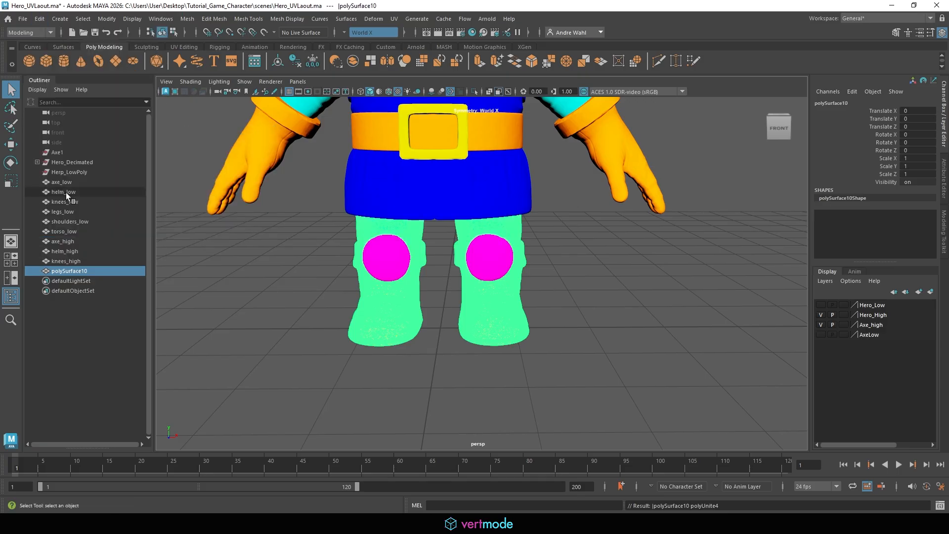
Rename the combined legs mesh as legs_high, reusing the name of the legs_low mesh
double_click(84, 213)
key("ctrl+c")
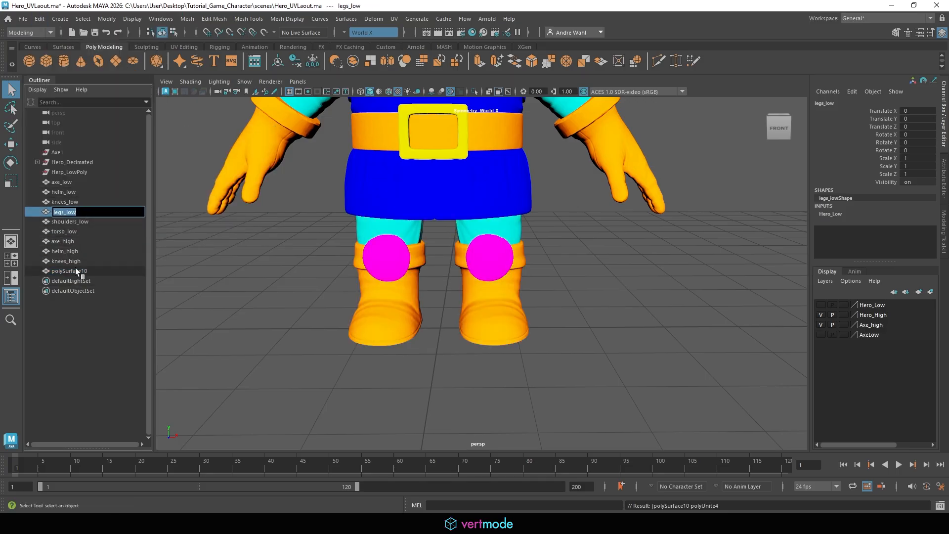
double_click(75, 270)
key("ctrl+v")
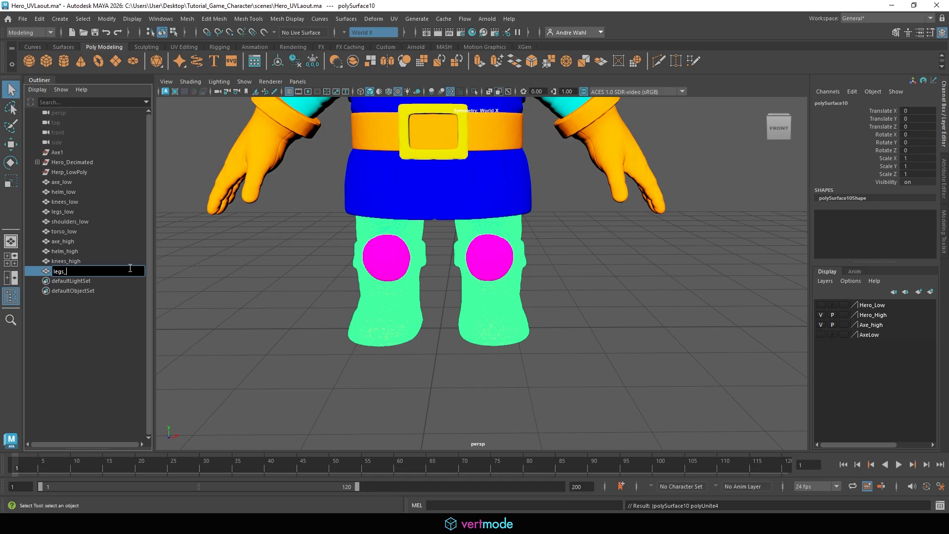
type("high")
key("Return")
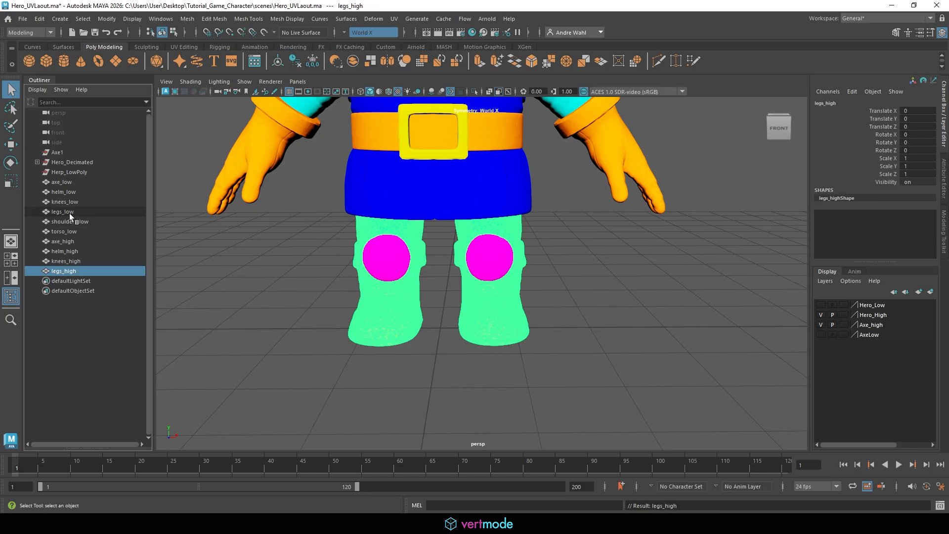
Unparent the high-poly shoulder pads from the Hero_Decimated group and rename them shoulders_high, reusing the shoulders_low name
left_click(94, 223)
key("a")
left_click(384, 196)
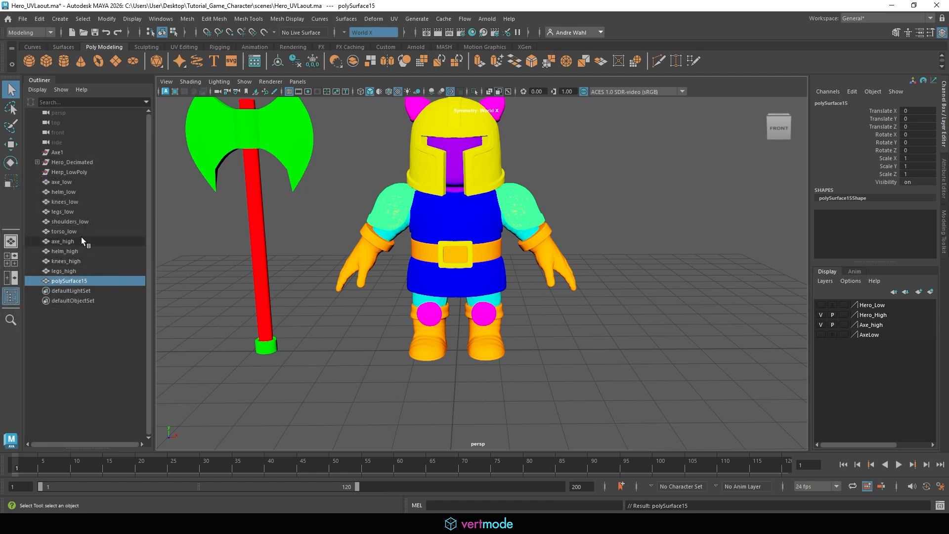
left_click(82, 223)
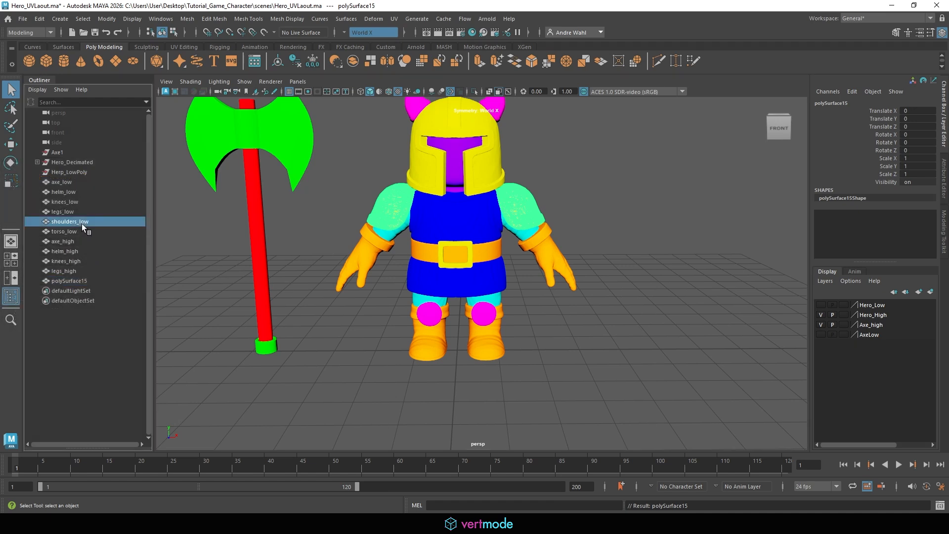
left_click(83, 272)
left_click(94, 278)
double_click(93, 280)
key("ctrl+v")
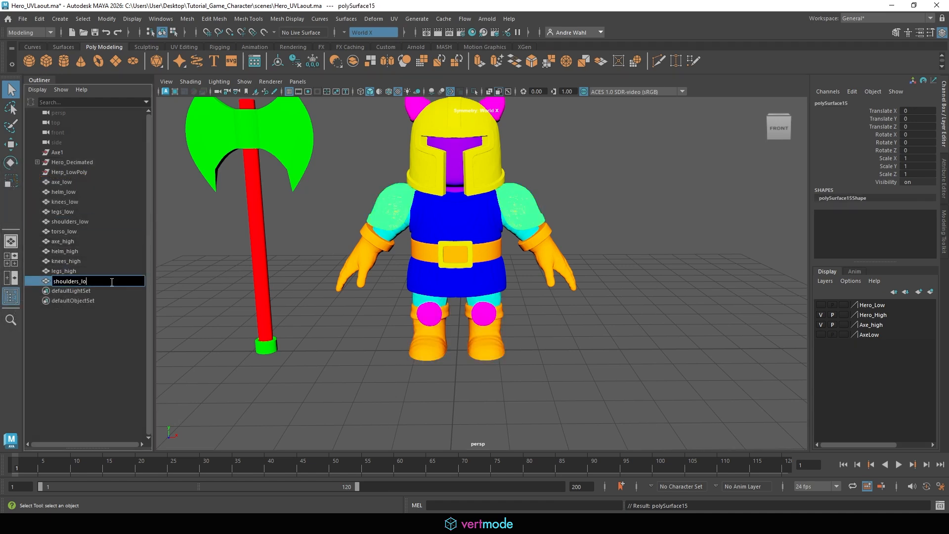
type("high")
key("Return")
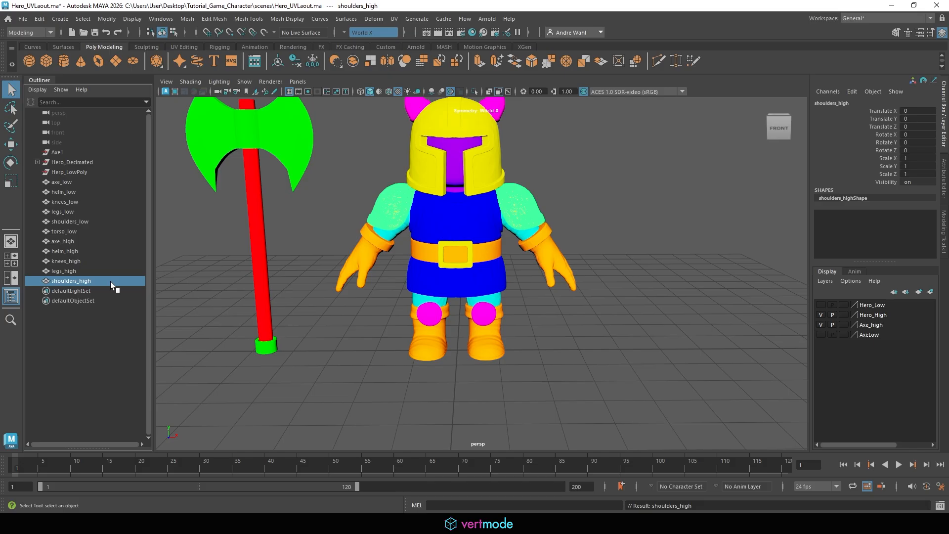
Combine the high-poly torso, arms, hands, head, belt and buckle into one mesh and delete its construction history
left_click(81, 230)
key("f")
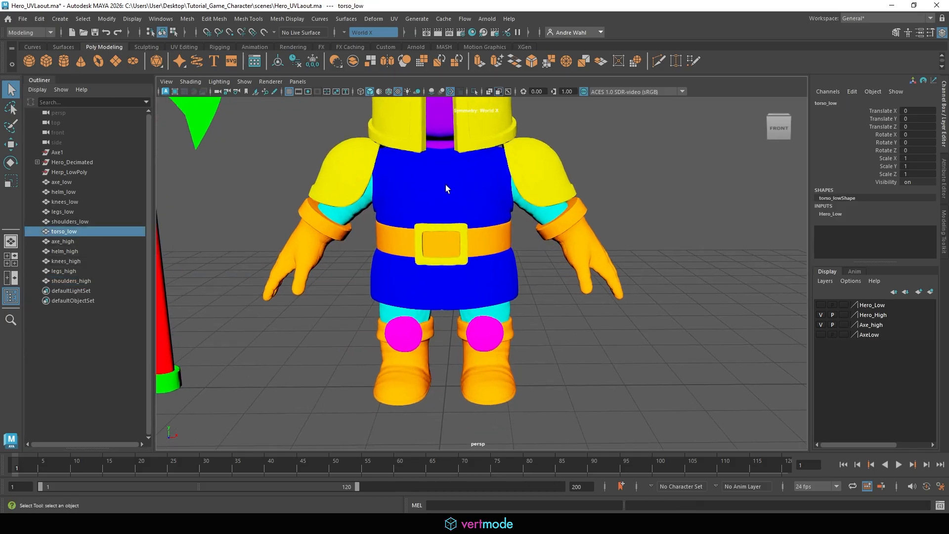
left_click(446, 185)
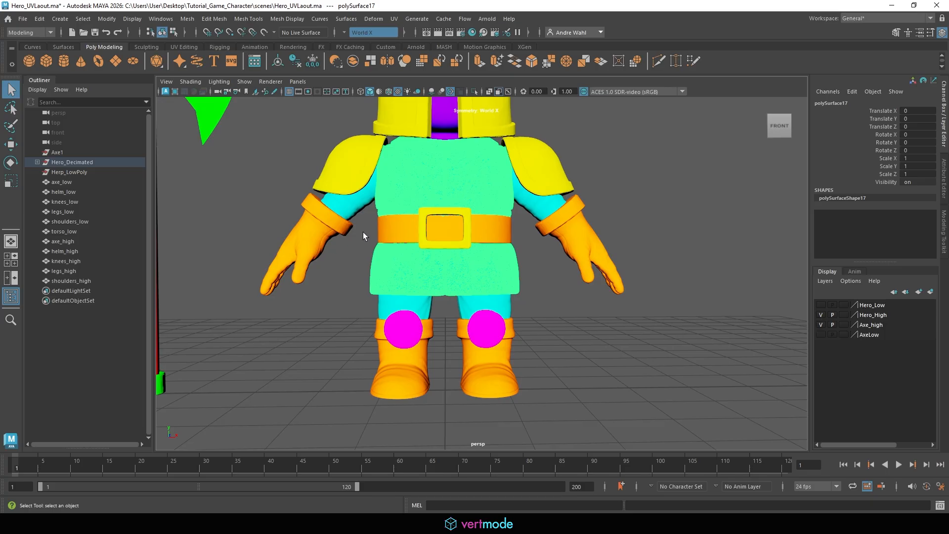
left_click_drag(363, 232, 325, 210)
left_click(439, 163)
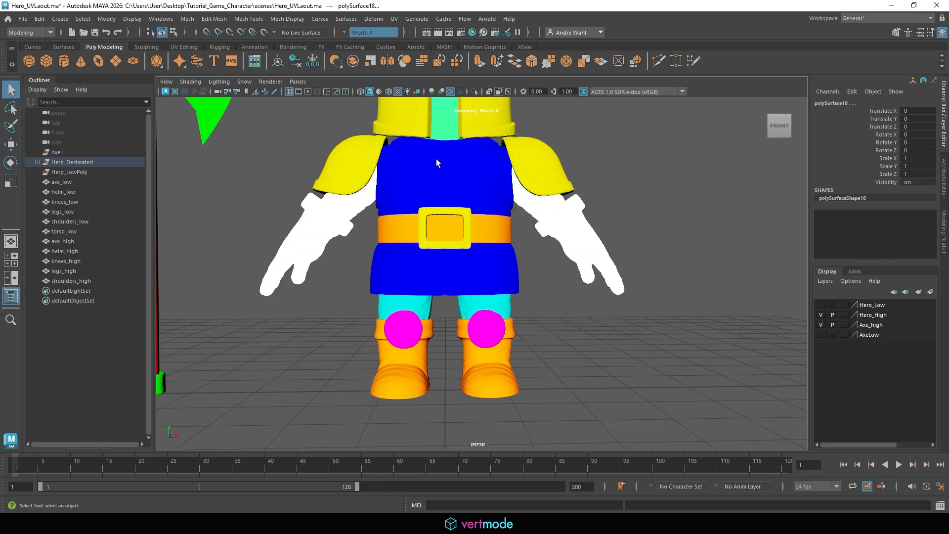
left_click(487, 224, "shift")
left_click(467, 212, "shift")
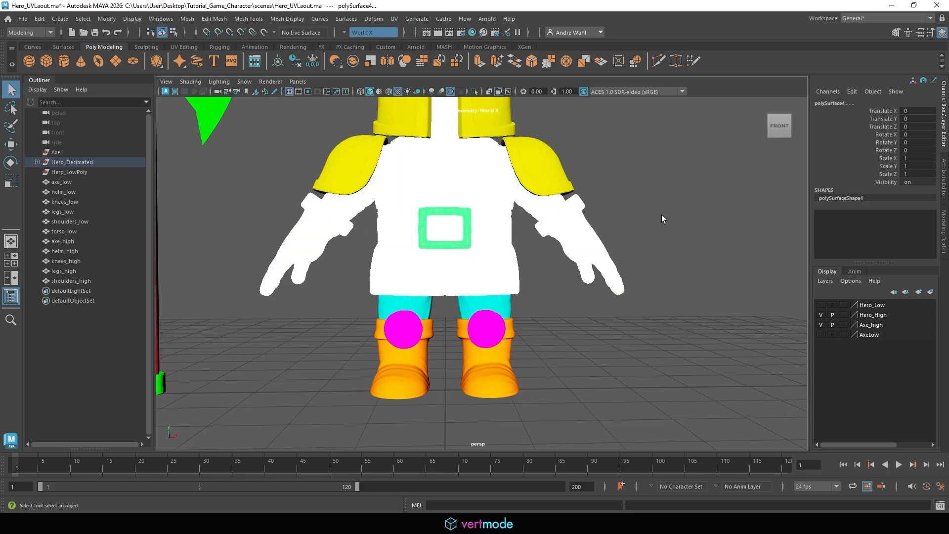
scroll(543, 194, "down", 4)
mouse_move(495, 198)
left_mouse_down("alt")
mouse_move(439, 205)
mouse_move(292, 193)
mouse_move(482, 205)
left_mouse_up("alt")
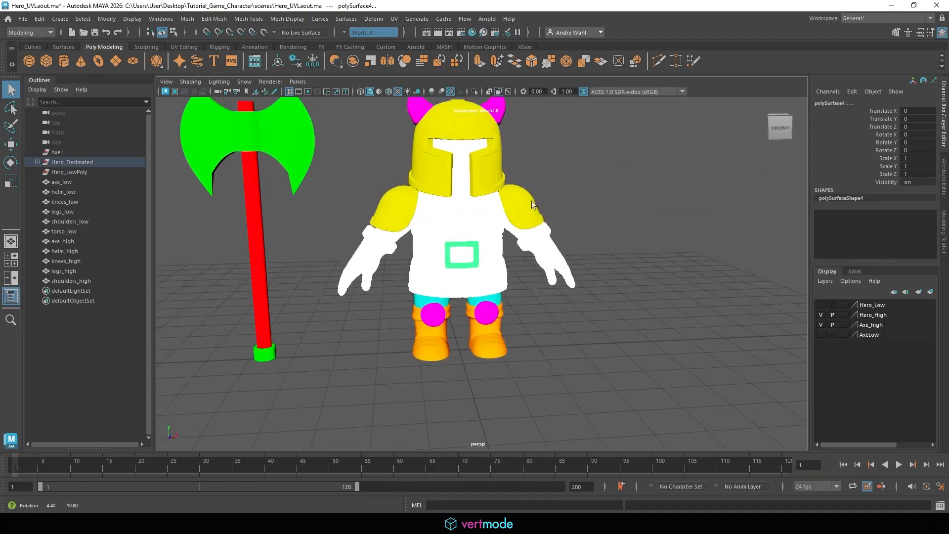
left_click(187, 18)
left_click(214, 61)
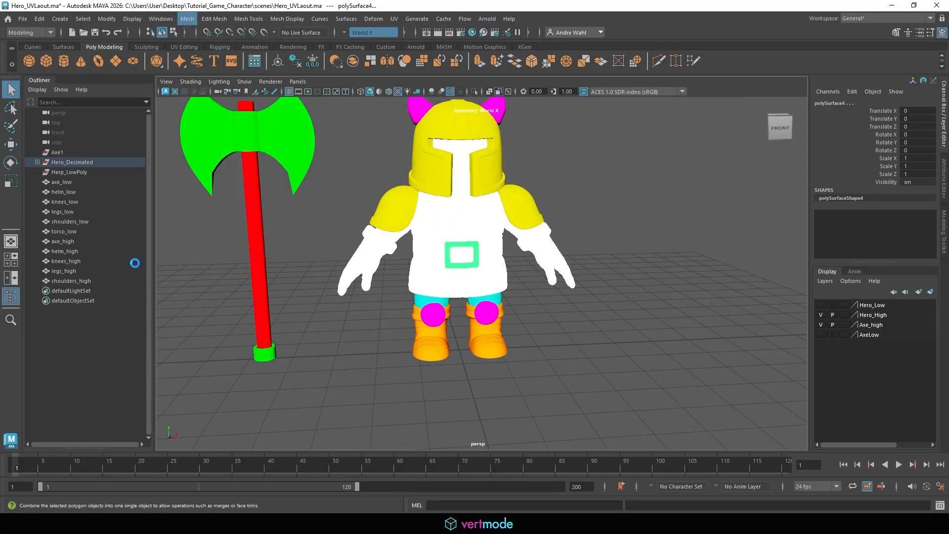
left_click(39, 18)
mouse_move(87, 134)
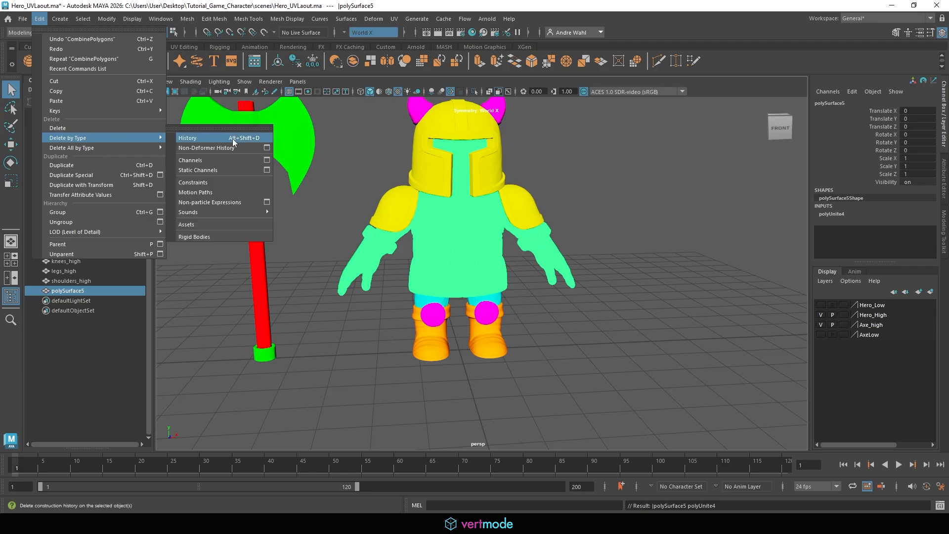
left_click(198, 134)
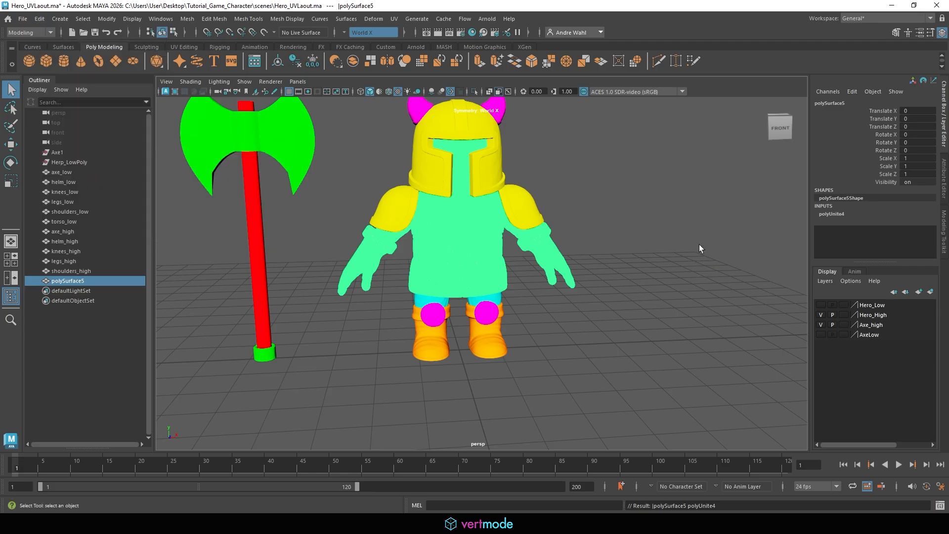
Copy the name of the torso_low mesh
left_click(85, 220)
double_click(85, 220)
key("ctrl+c")
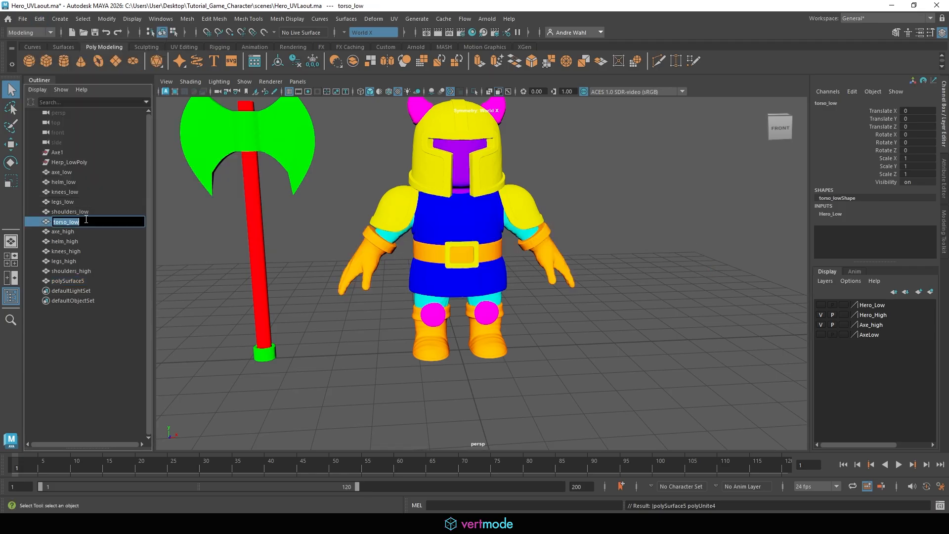
left_click(86, 281)
key("ctrl+g")
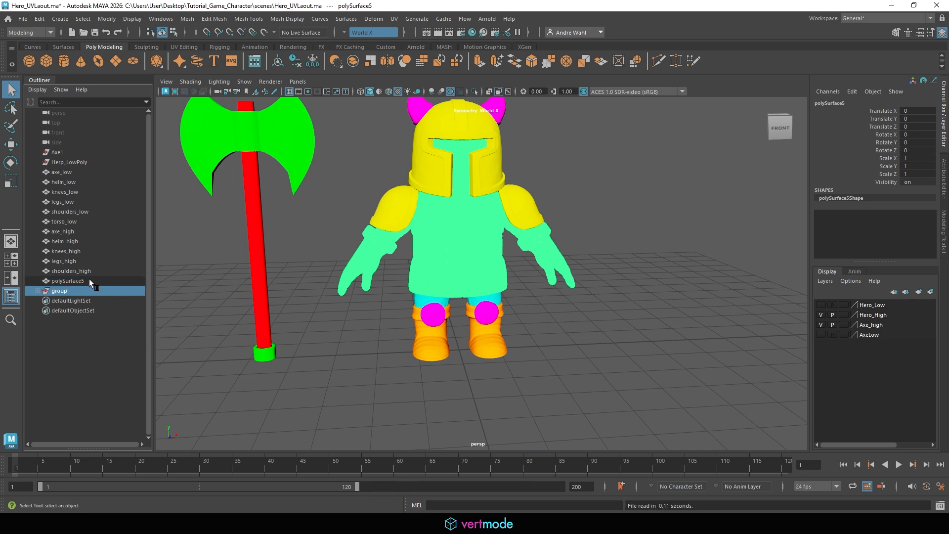
key("ctrl+z")
left_click(64, 289)
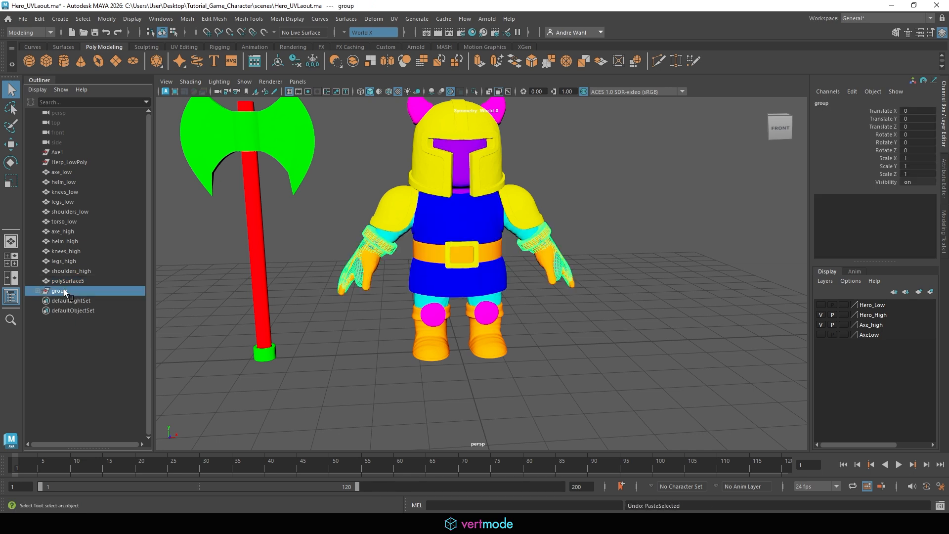
key("Delete")
Rename the combined torso mesh as torso_high
double_click(85, 279)
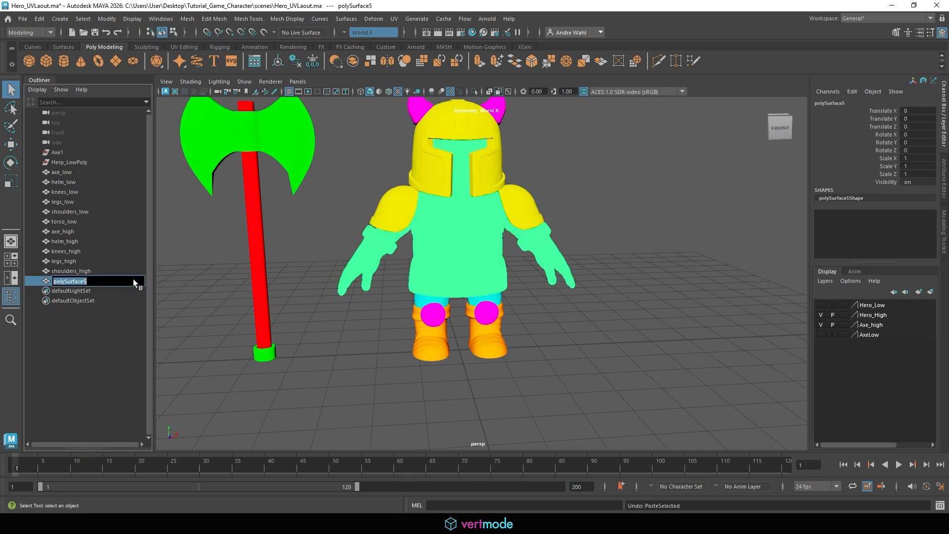
key("ctrl+v")
key("Return")
Clear the selection and examine the high-poly belt and buckle up close, as well as the whole hero with the axe
left_click(551, 193)
right_click_drag(679, 253, 791, 291, "alt")
middle_click_drag(463, 216, 512, 267, "alt")
right_click_drag(480, 240, 503, 246, "alt")
left_click_drag(503, 245, 460, 229, "alt")
middle_click_drag(460, 229, 482, 267, "alt")
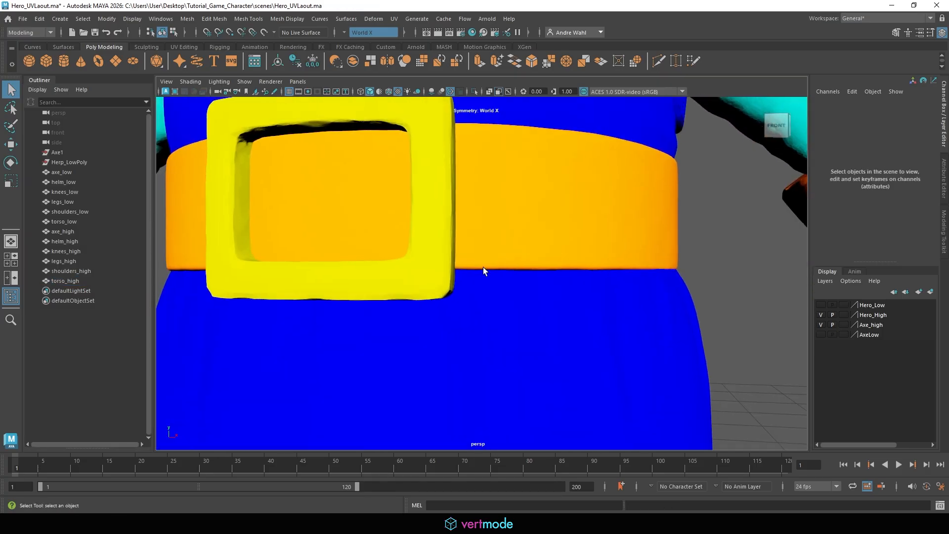
left_click_drag(446, 266, 469, 252, "alt")
right_click_drag(588, 240, 527, 221, "alt")
left_click_drag(593, 213, 562, 229, "alt")
right_click_drag(562, 229, 435, 205, "alt")
mouse_move(435, 205)
left_mouse_down("alt")
mouse_move(462, 208)
mouse_move(421, 212)
left_mouse_up("alt")
Delete the leftover Axe1 and Herp_LowPoly groups and clean unused items with Optimize Scene Size
left_click(84, 162)
left_click(78, 154, "shift")
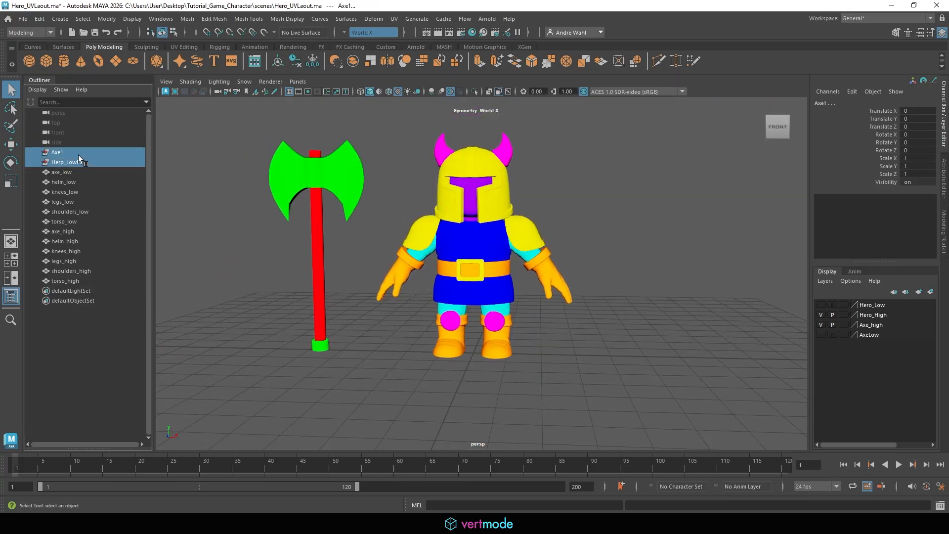
key("Delete")
left_click(22, 19)
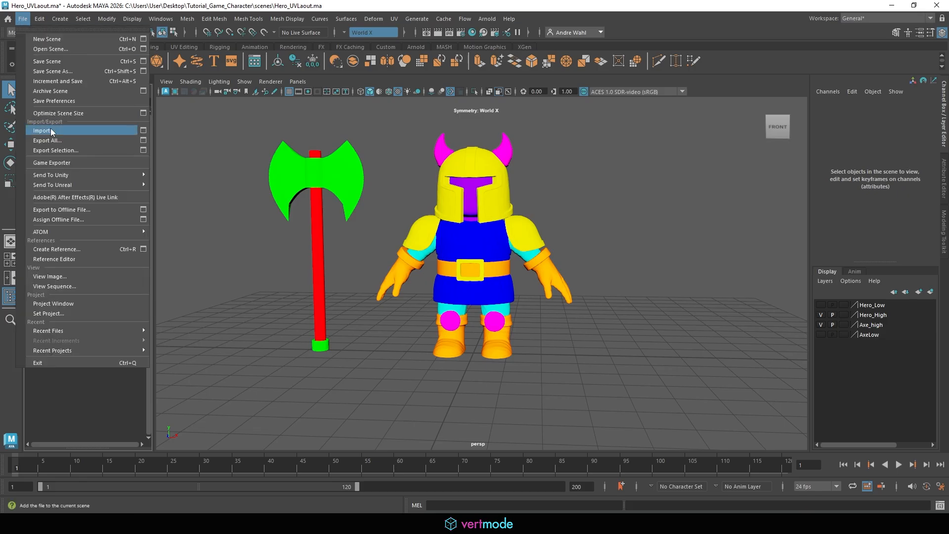
left_click(40, 116)
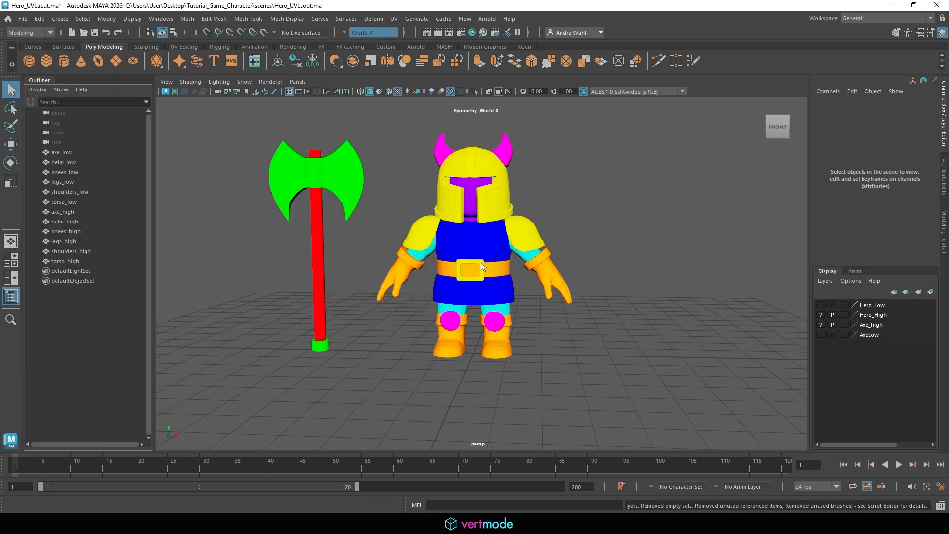
Delete the history of all the high-poly hero and axe meshes, freeze their transformations and clear the selection
left_click_drag(206, 375, 678, 98)
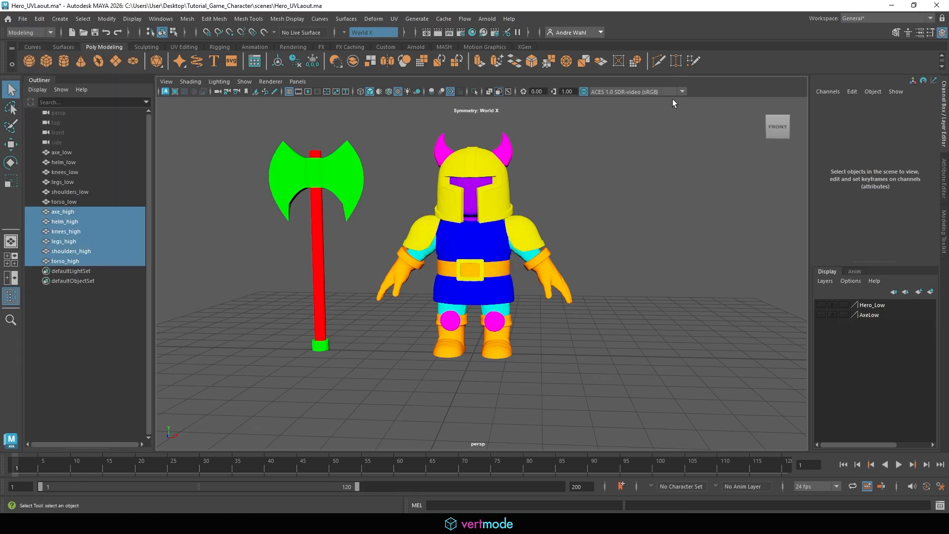
left_click(39, 19)
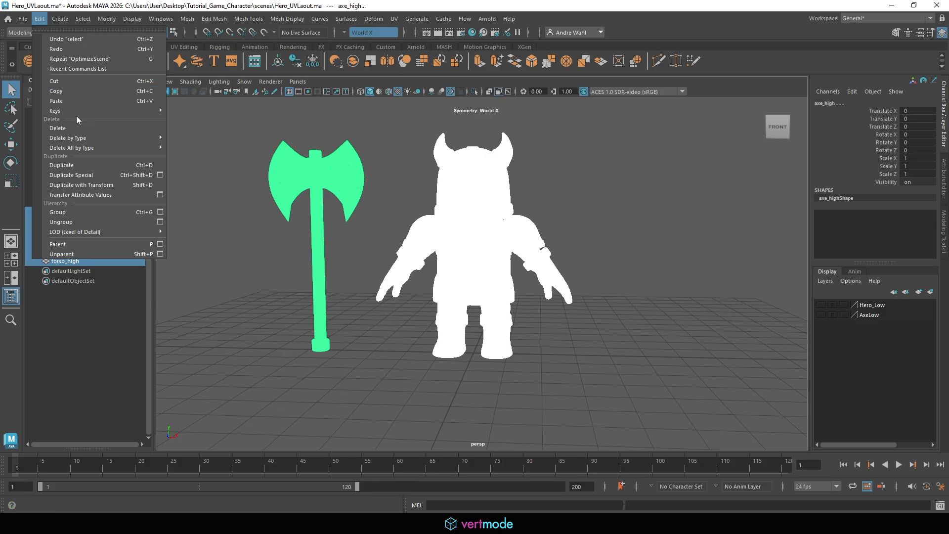
mouse_move(93, 138)
left_click(220, 147)
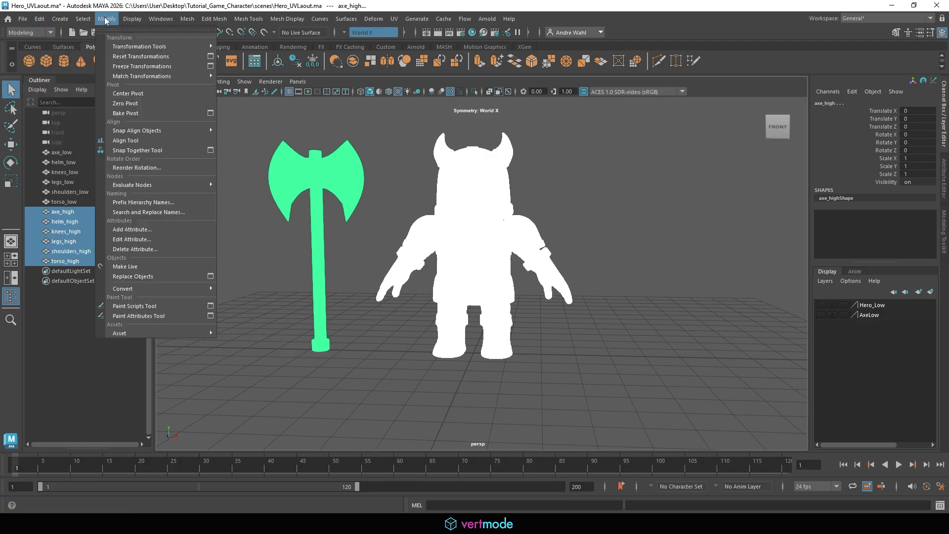
left_click(107, 18)
left_click(130, 66)
left_click(239, 213)
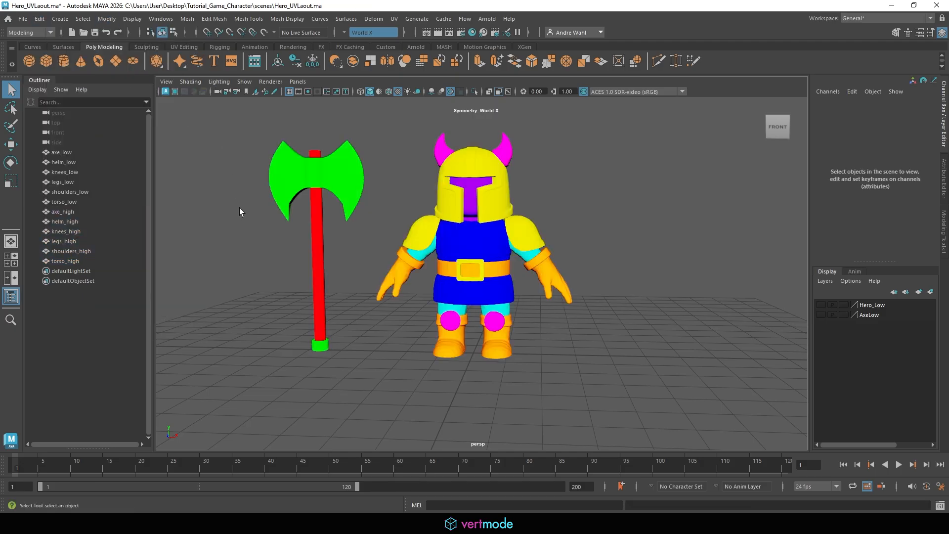
Start saving the scene under a new name and create a Hero folder inside the project's sourceimages folder
left_click(23, 18)
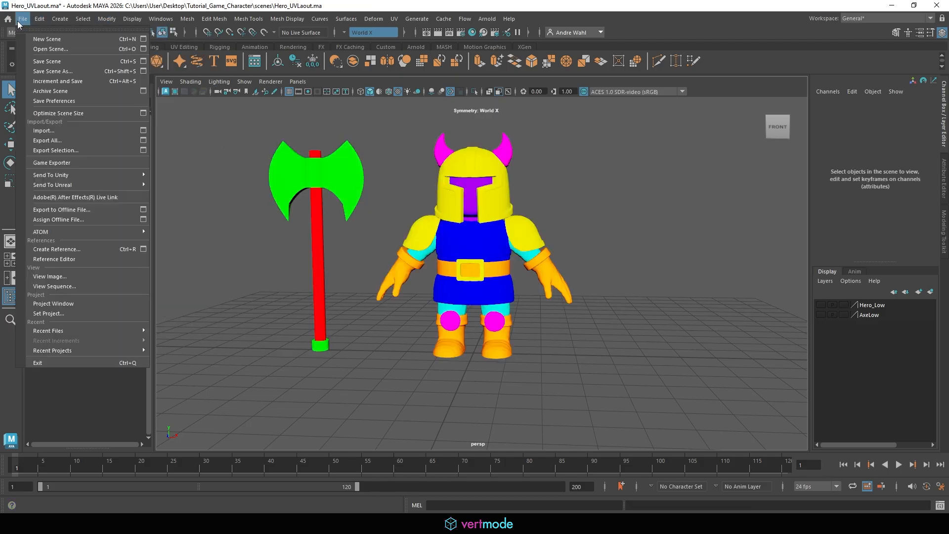
left_click(51, 72)
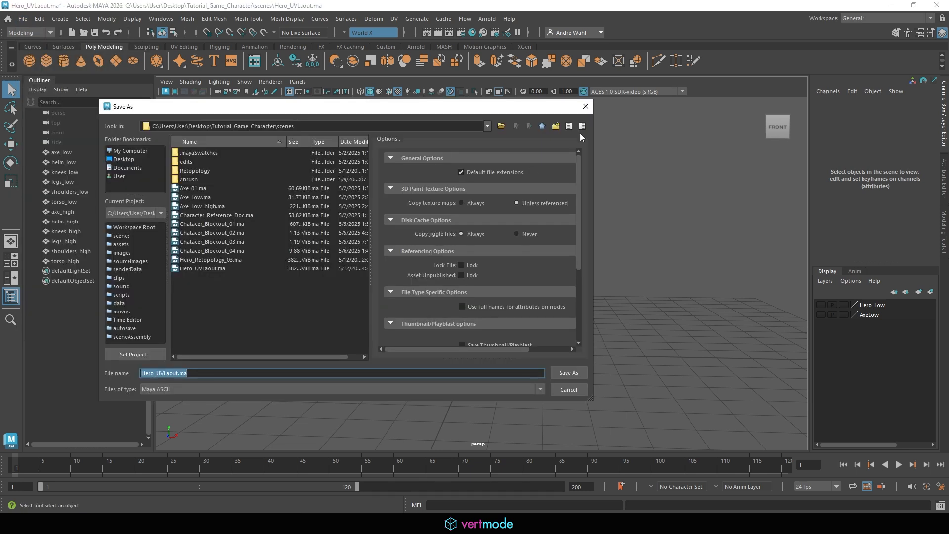
left_click(542, 126)
double_click(205, 261)
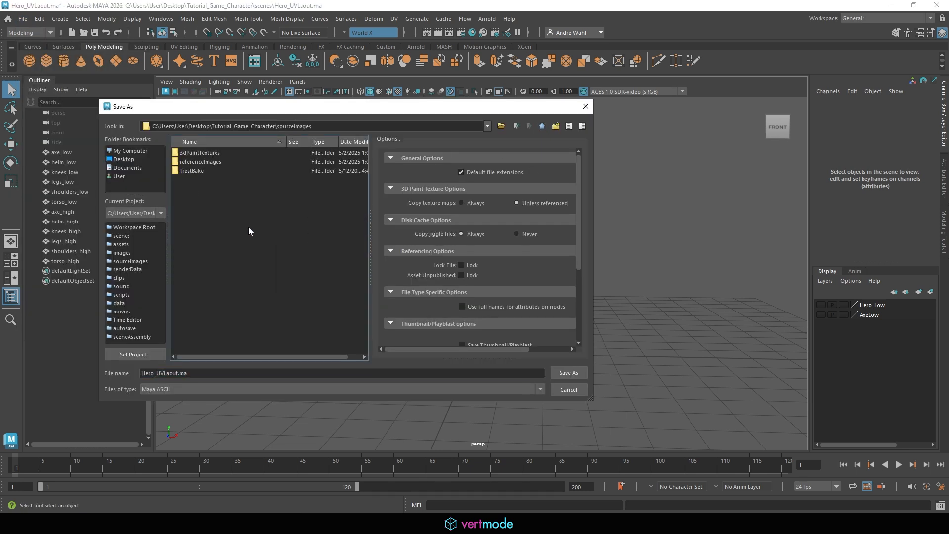
right_click(216, 211)
left_click(250, 223)
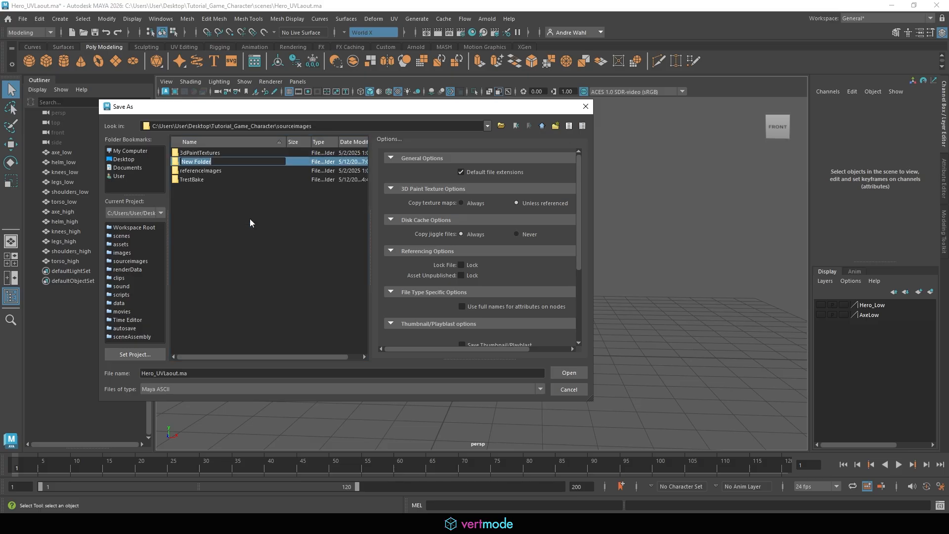
type("Hero")
key("Return")
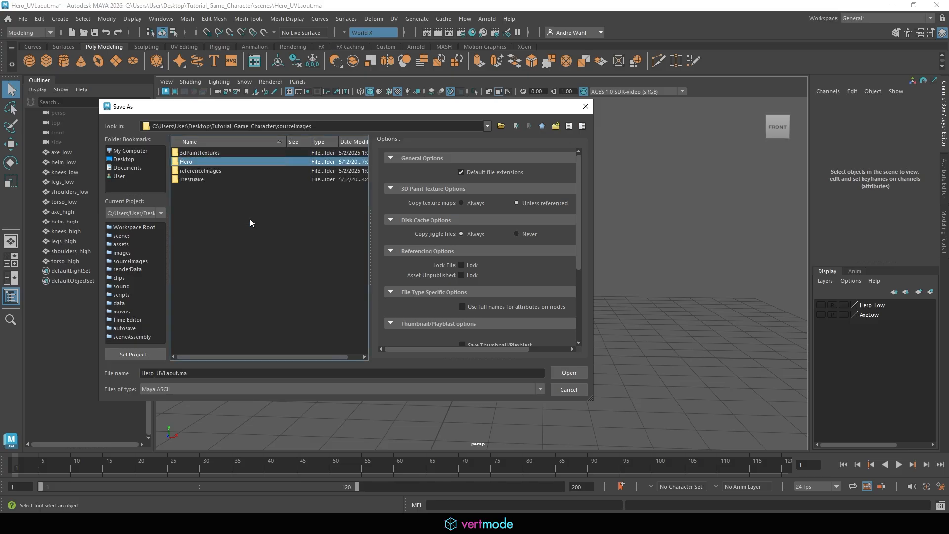
Create a folder called texturing inside the Hero folder
double_click(185, 166)
right_click(218, 192)
left_click(240, 207)
type("texturing")
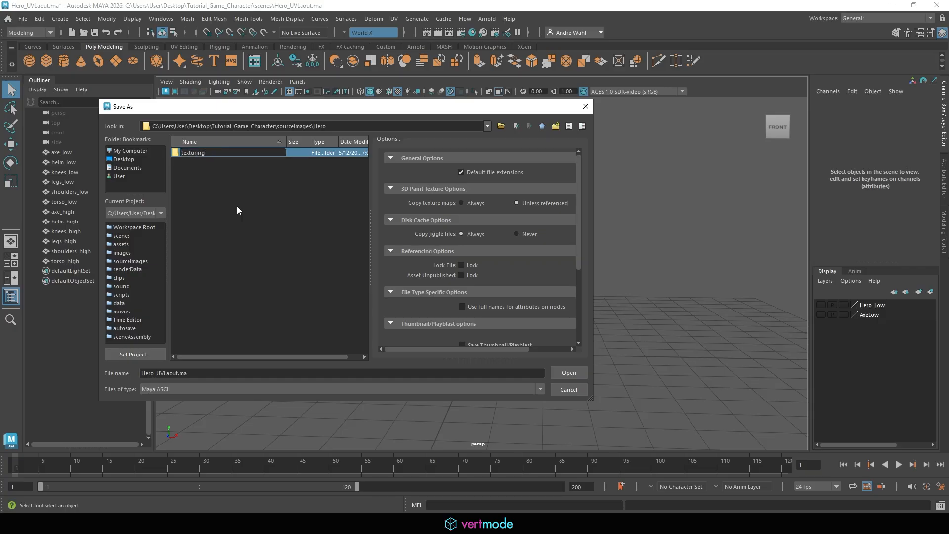
key("Return")
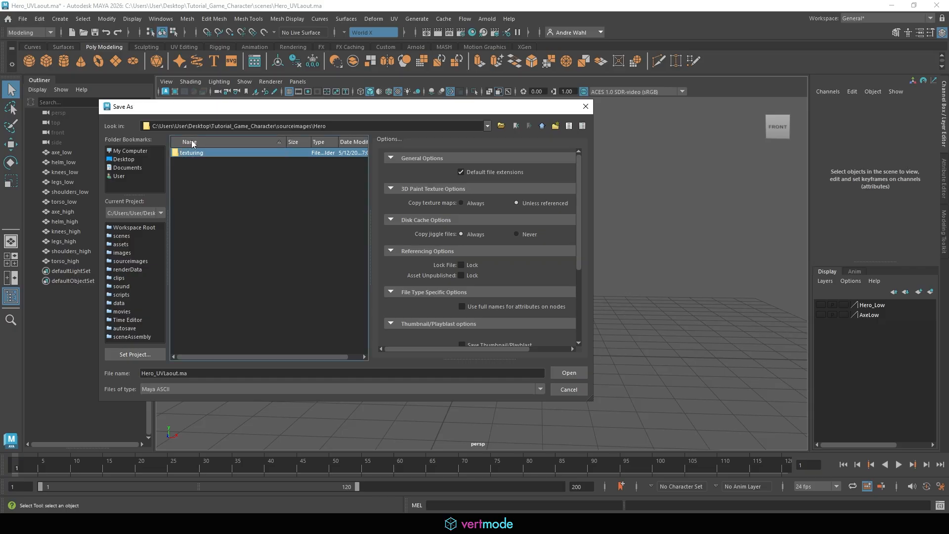
Save the scene as Hero_ExportFile in the texturing folder
double_click(205, 154)
left_click_drag(188, 373, 161, 377)
type("ExportFile")
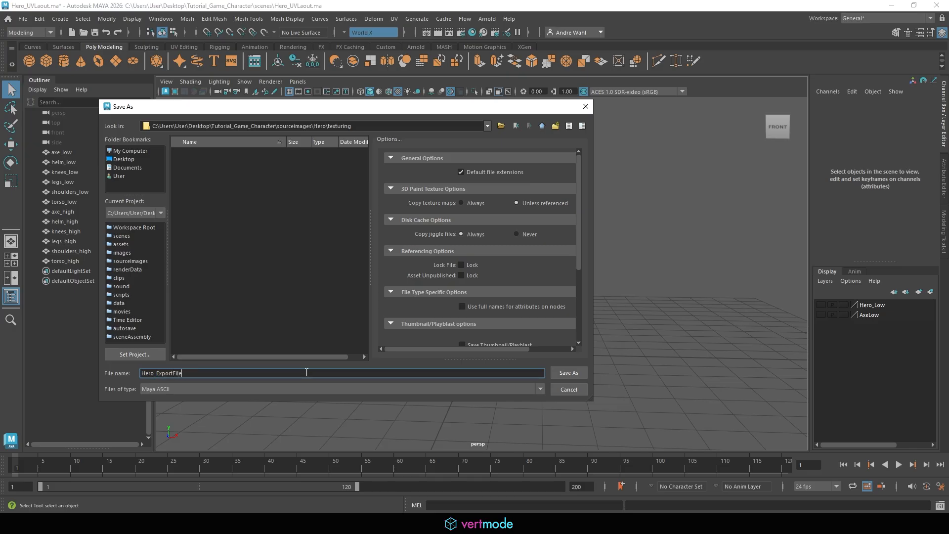
left_click(568, 374)
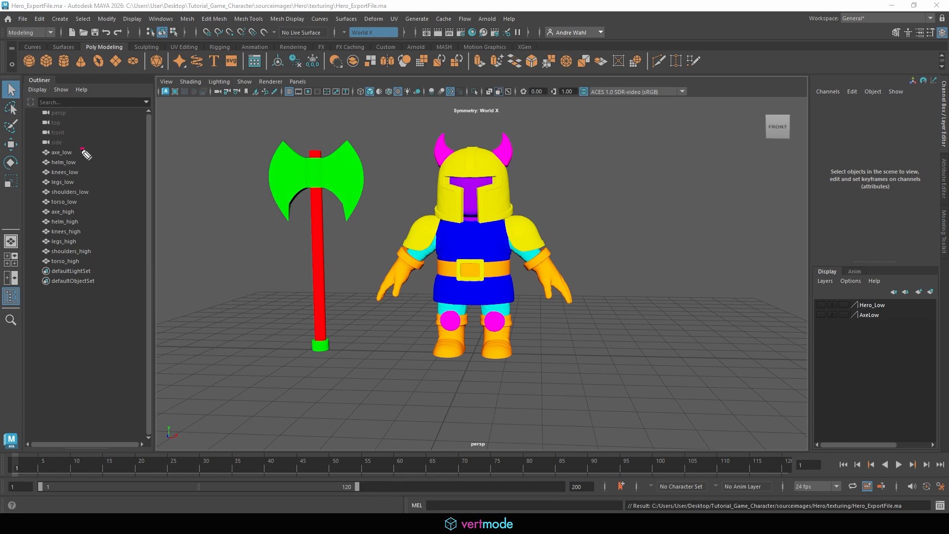
mouse_move(82, 150)
left_mouse_down()
mouse_move(98, 167)
mouse_move(101, 192)
mouse_move(86, 208)
mouse_move(80, 145)
mouse_move(86, 154)
left_mouse_up()
mouse_move(92, 208)
left_mouse_down()
mouse_move(107, 219)
mouse_move(101, 263)
left_mouse_up()
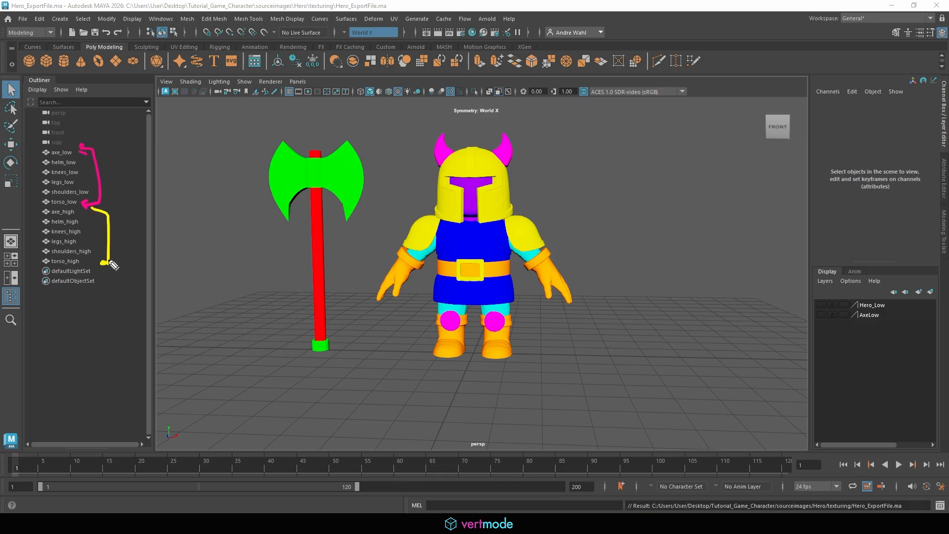
left_click(40, 150)
left_click(38, 161)
left_click(38, 172)
left_click(38, 222)
left_click(38, 182)
left_click(38, 232)
left_click(38, 242)
left_click(37, 190)
left_click(39, 252)
left_click(38, 199)
left_click(38, 263)
key("Escape")
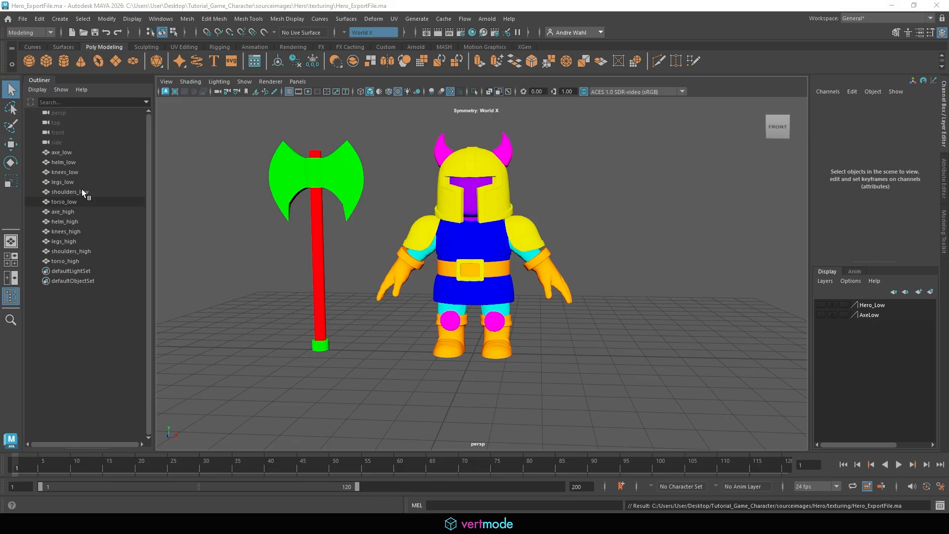
Select the meshes from axe_low to torso_low and start exporting the selection to the sourceimages/Hero/texturing folder
left_click(74, 153)
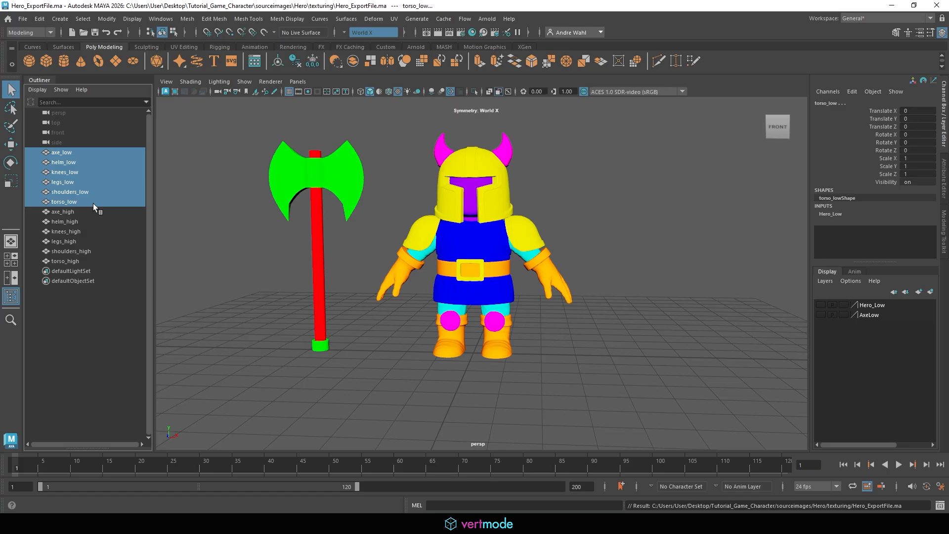
left_click(23, 19)
left_click(61, 150)
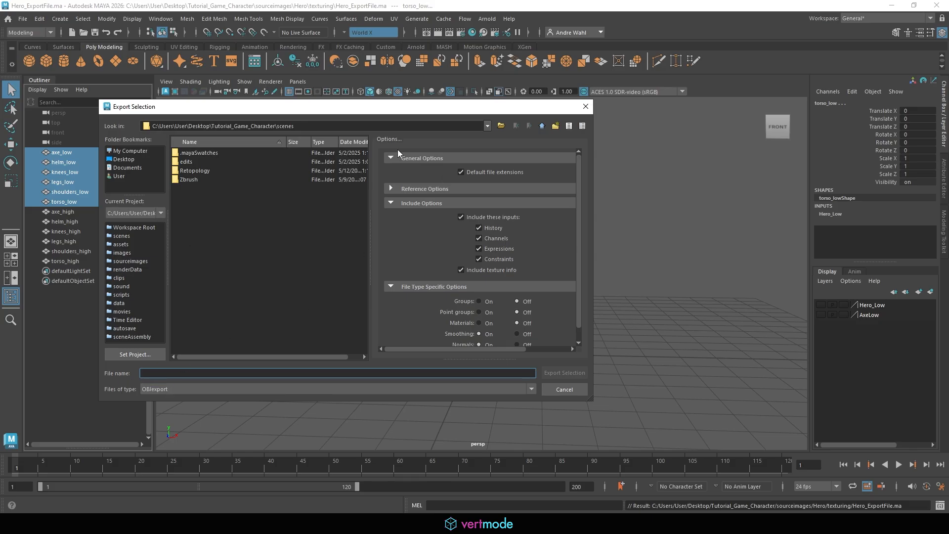
left_click(542, 126)
double_click(221, 259)
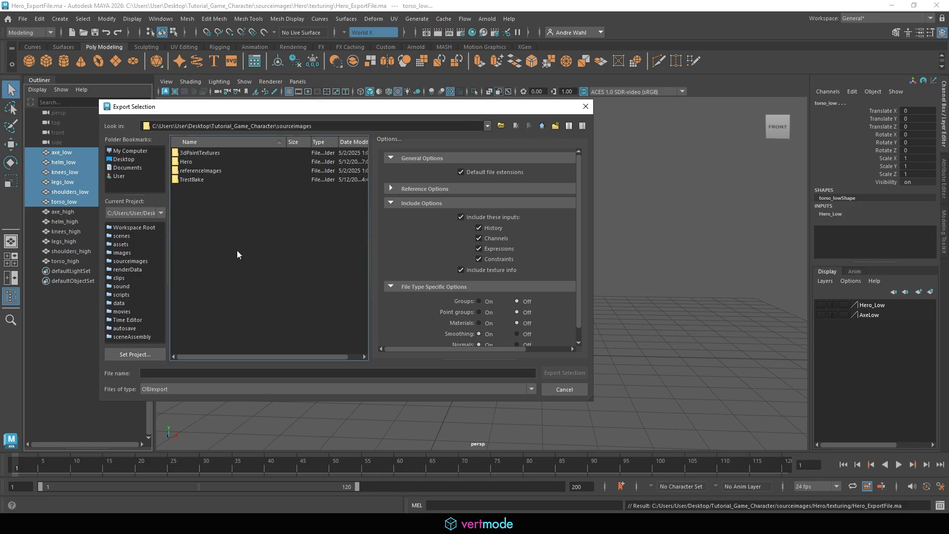
double_click(207, 163)
double_click(223, 155)
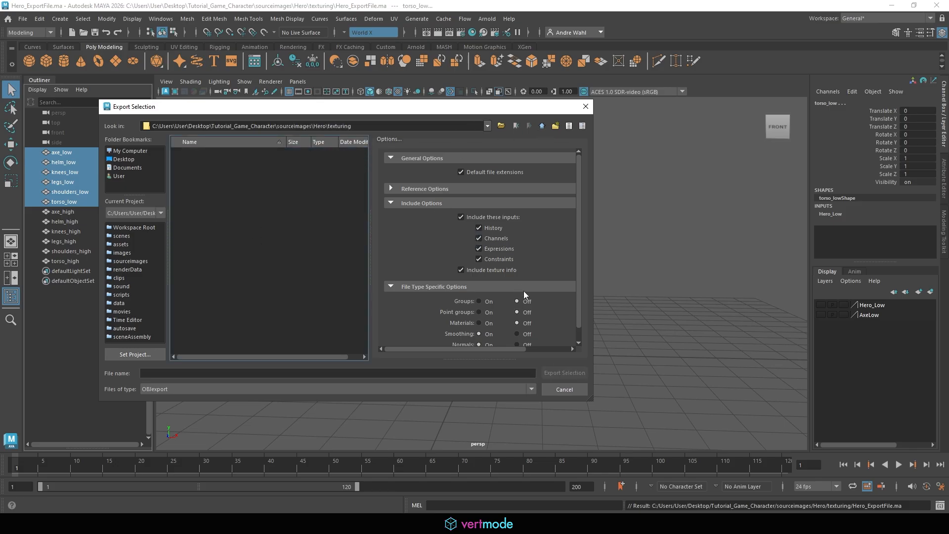
Turn on groups, point groups and materials for the OBJ export and export the low meshes as hero_low
scroll(502, 263, "down", 1)
left_click(479, 287)
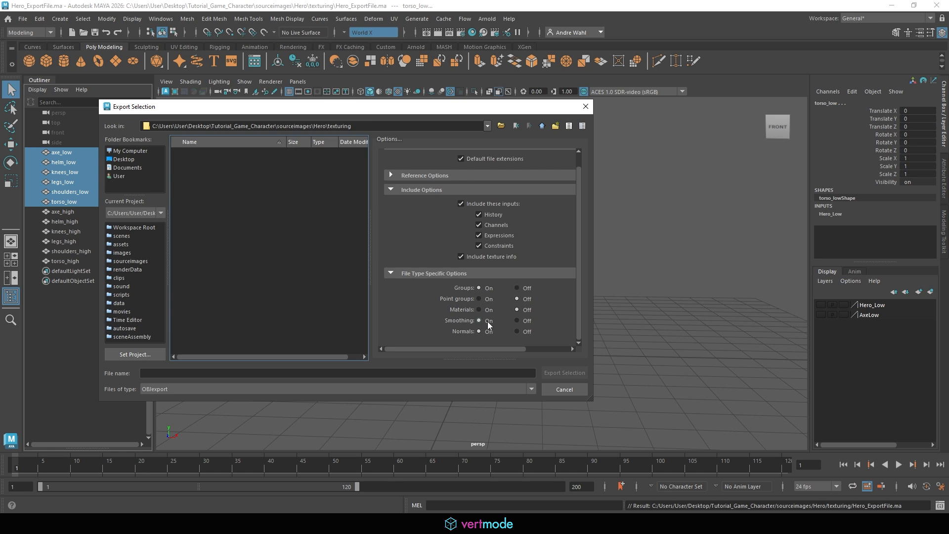
left_click(489, 298)
left_click(488, 310)
left_click(185, 374)
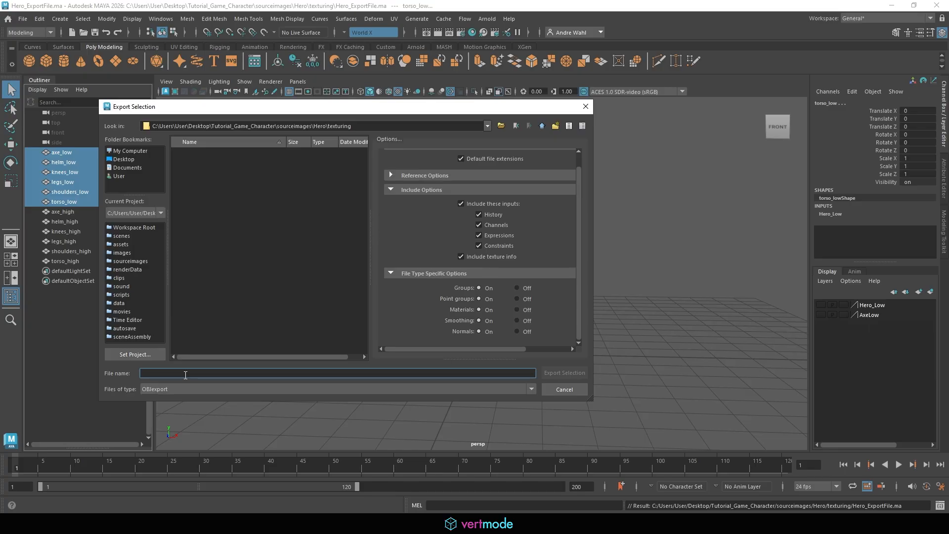
type("hero_")
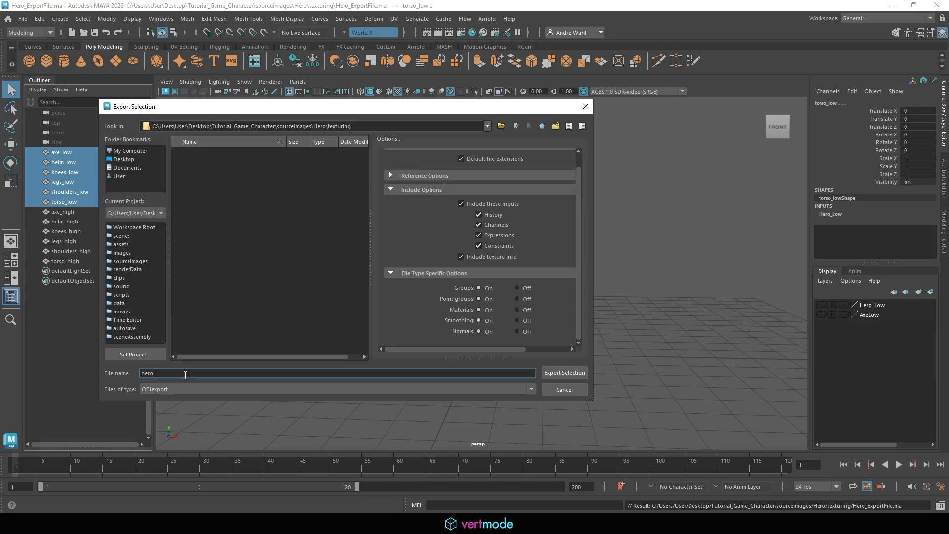
type("low")
left_click(574, 373)
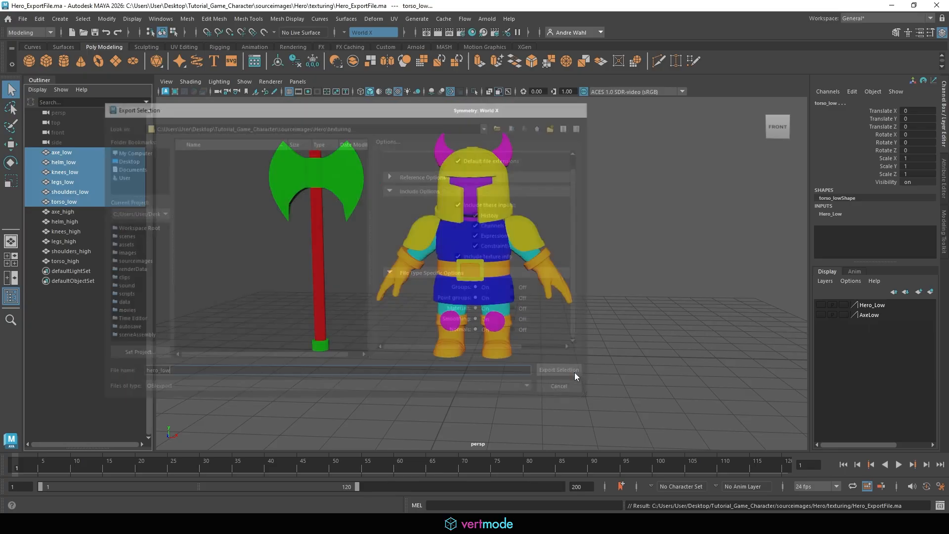
Select the meshes from axe_high to torso_high and export them as the OBJ file hero_high in the texturing folder
left_click(78, 213)
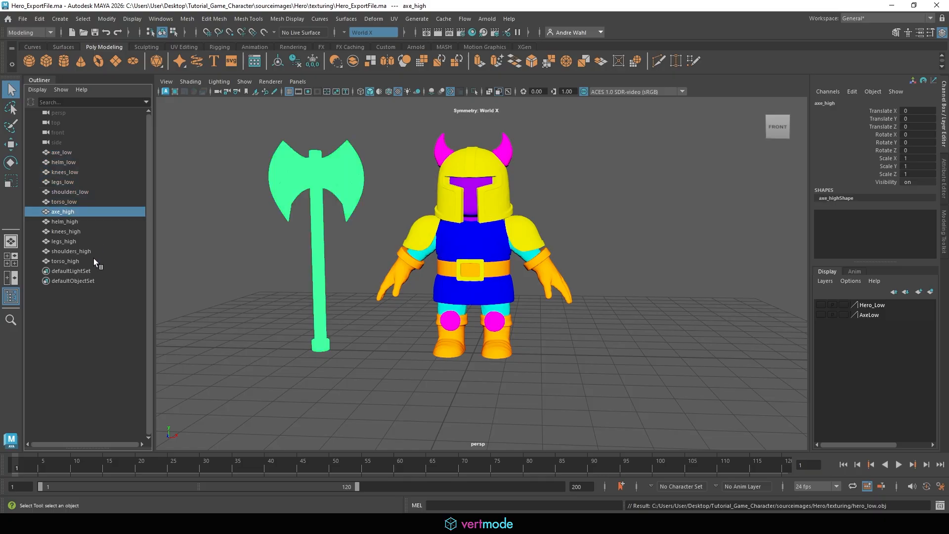
left_click(93, 259, "shift")
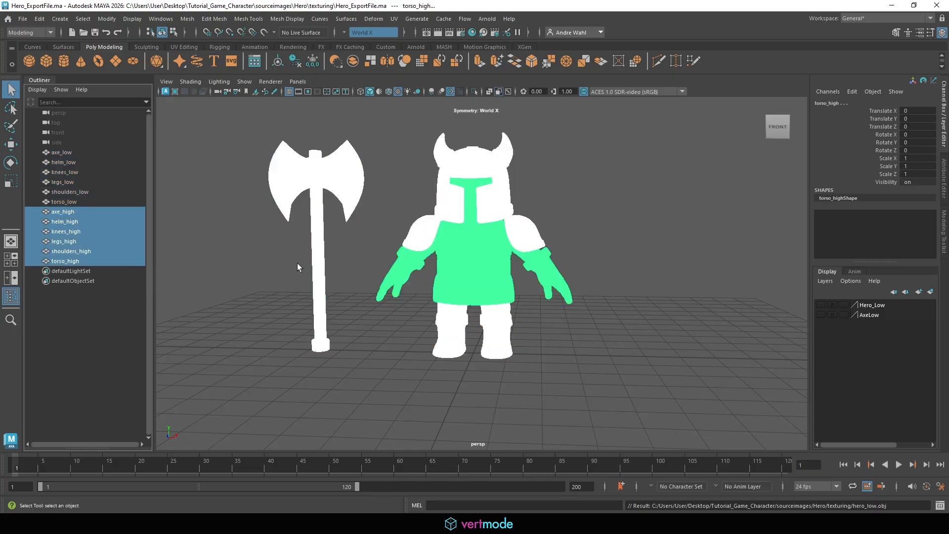
key("g")
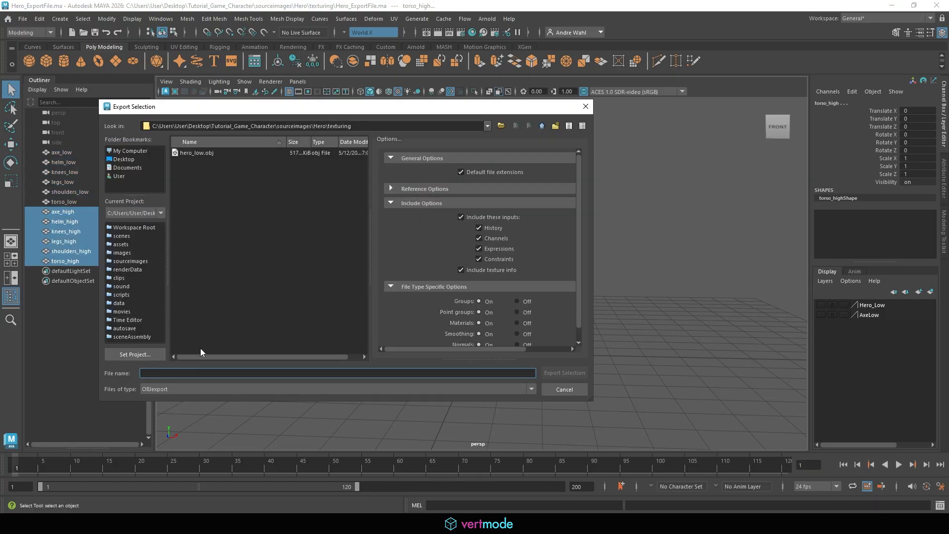
type("hero_")
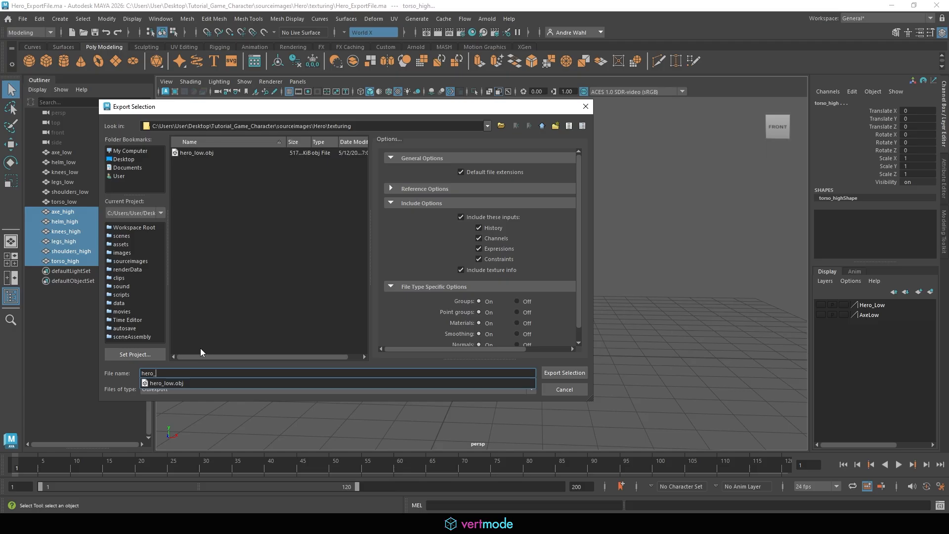
type("high")
scroll(475, 299, "down", 1)
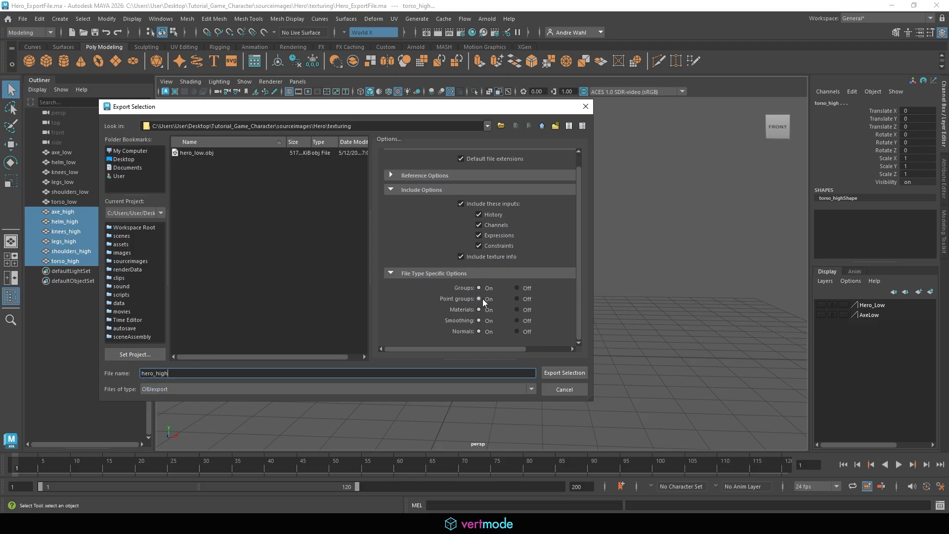
left_click(571, 371)
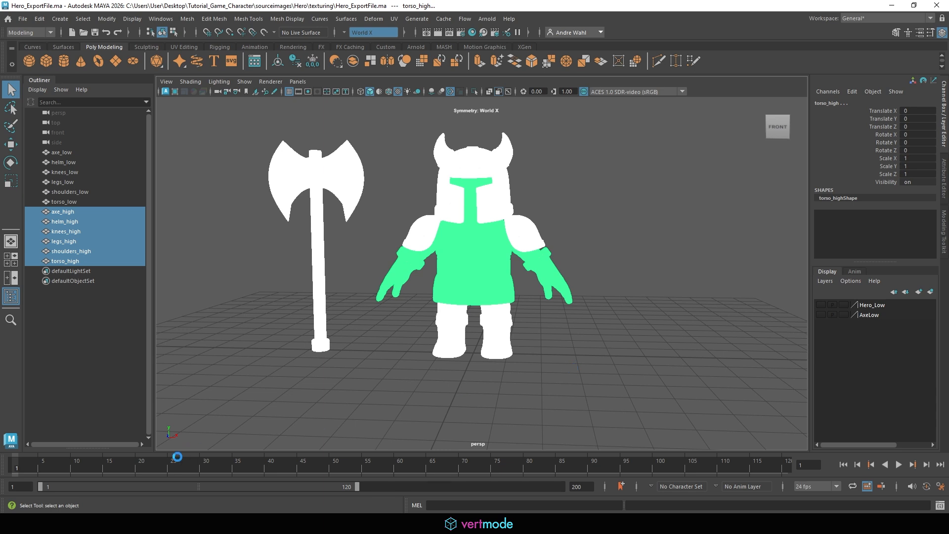
Find and launch Adobe Substance 3D Painter
key("super")
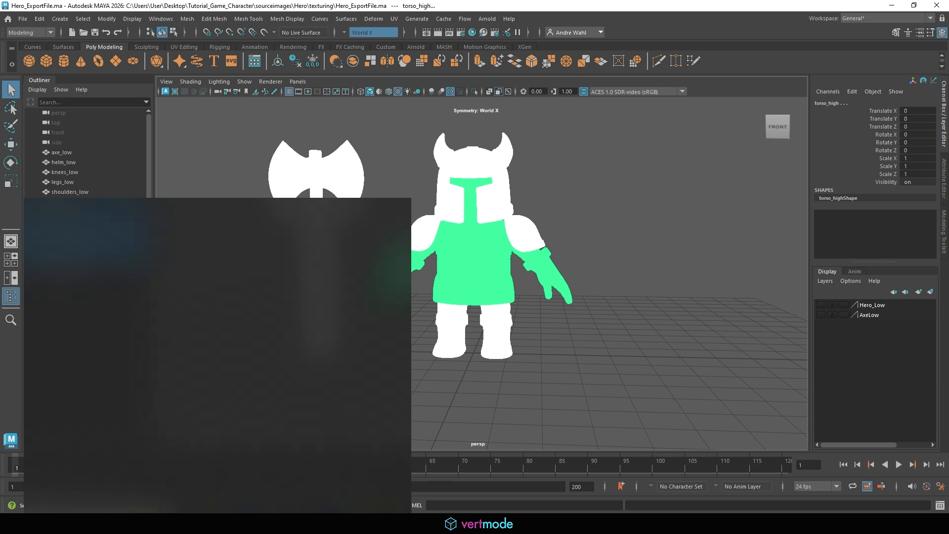
type("substan")
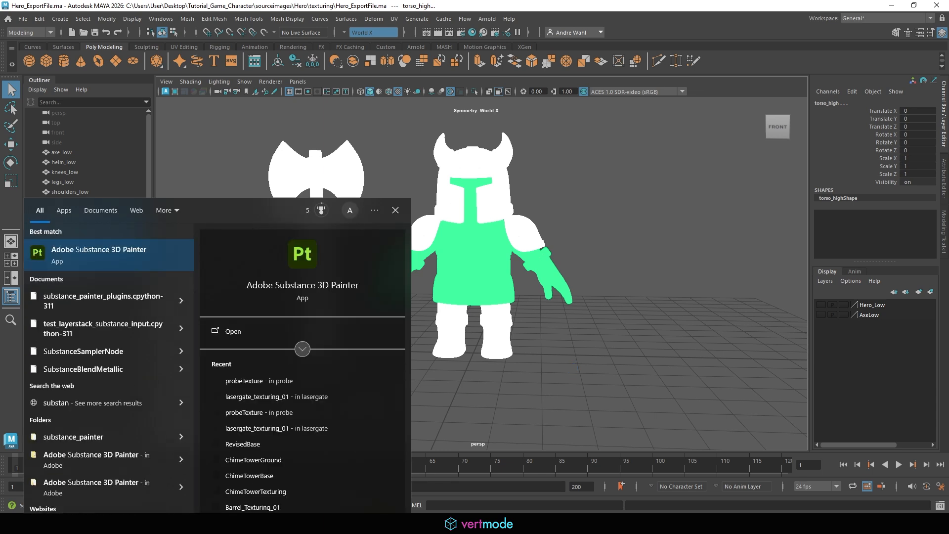
left_click(155, 254)
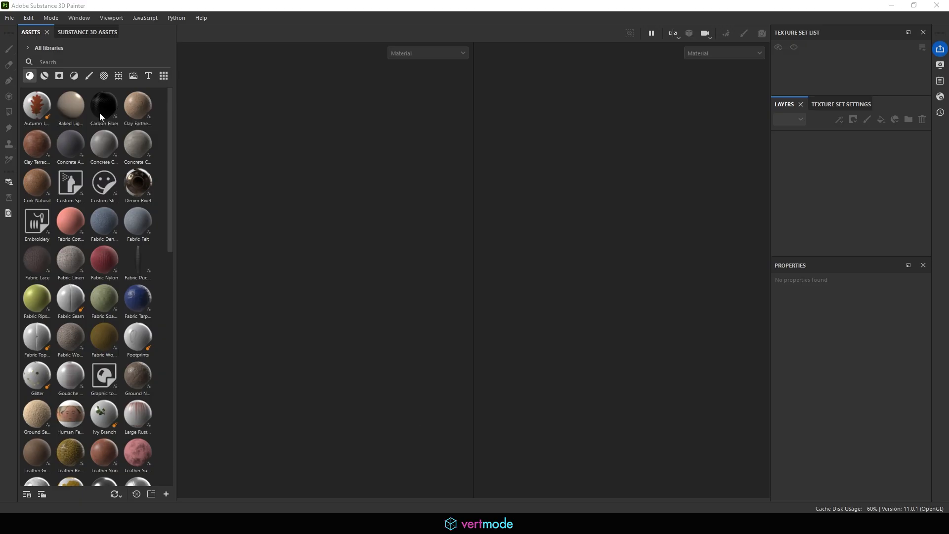
Start a new project and set its document resolution to 2048
left_click(9, 17)
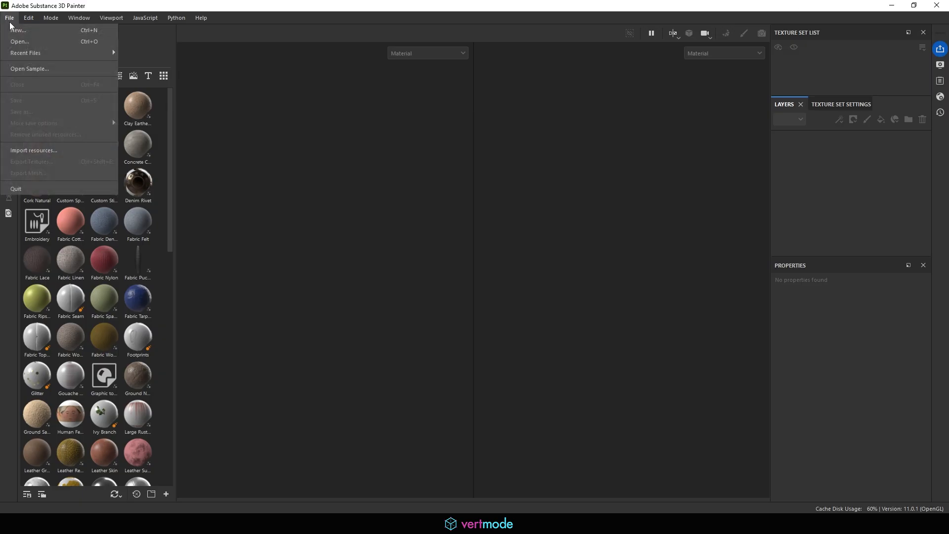
left_click(17, 30)
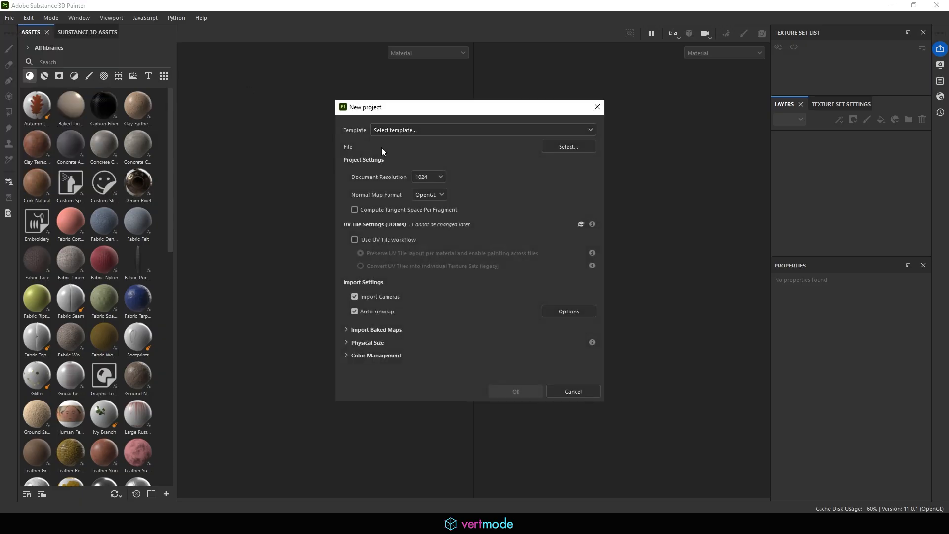
left_click(441, 177)
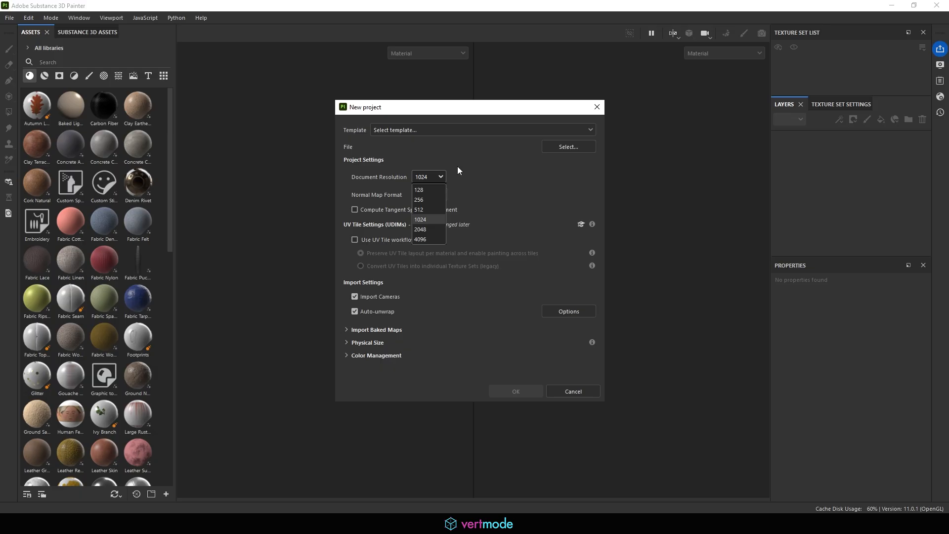
left_click(429, 229)
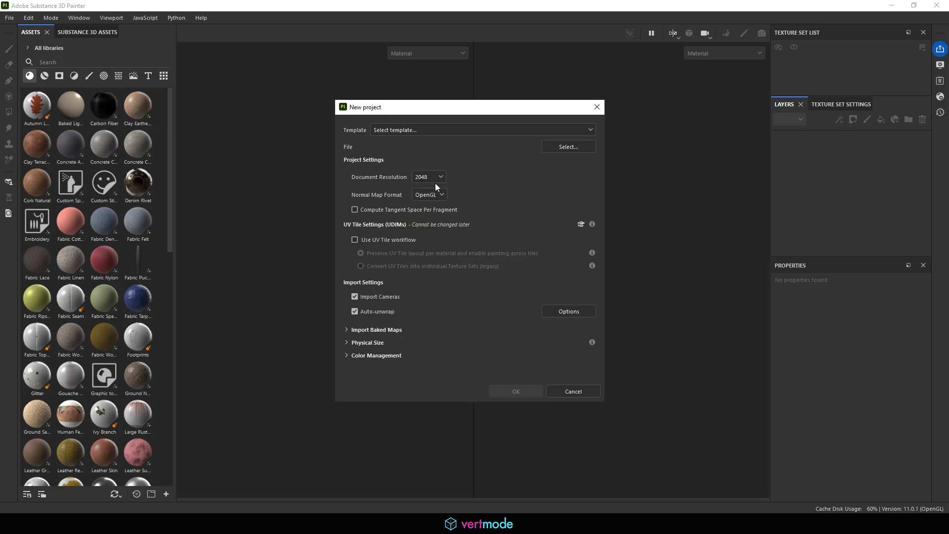
Browse for the project mesh in the desktop folder Tutorial_Game_Character/sourceimages/Hero/texturing and copy the folder's path
left_click(570, 148)
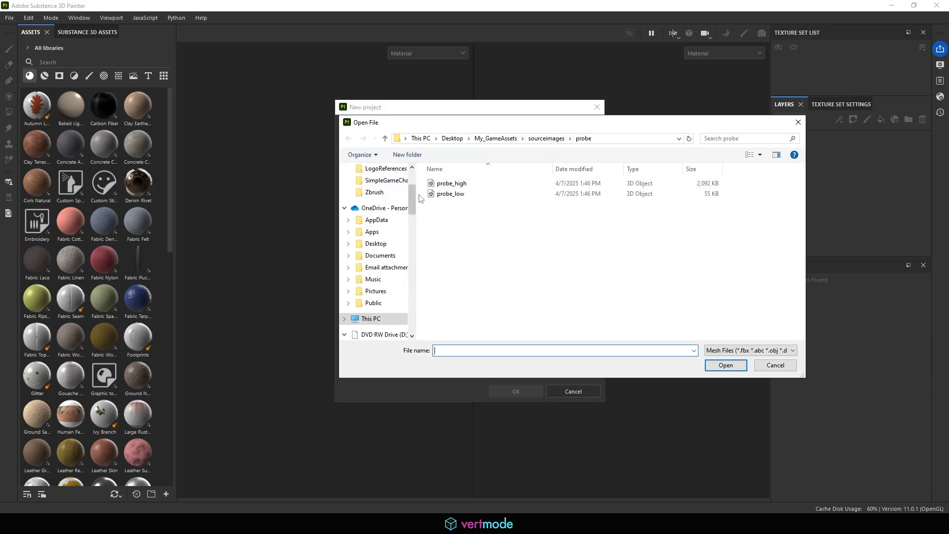
scroll(376, 193, "up", 3)
left_click(372, 189)
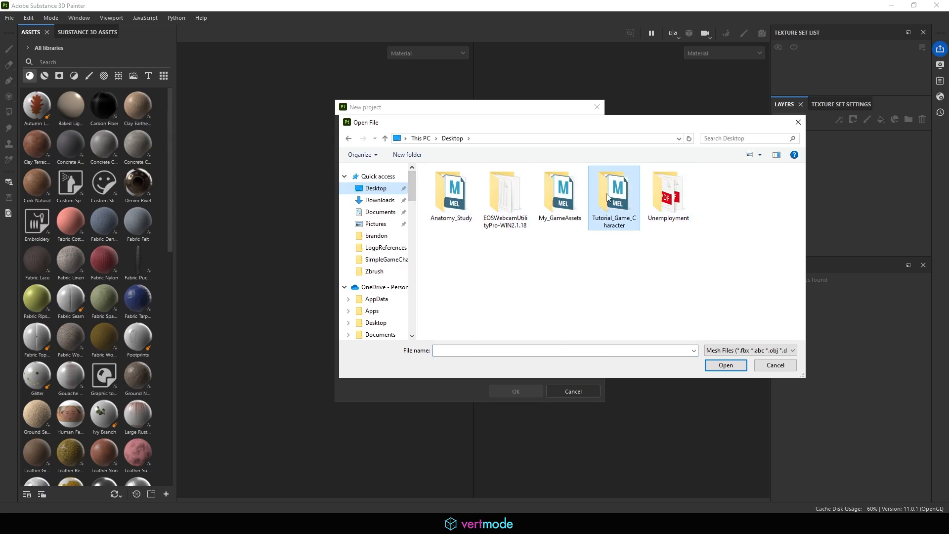
double_click(609, 193)
double_click(457, 308)
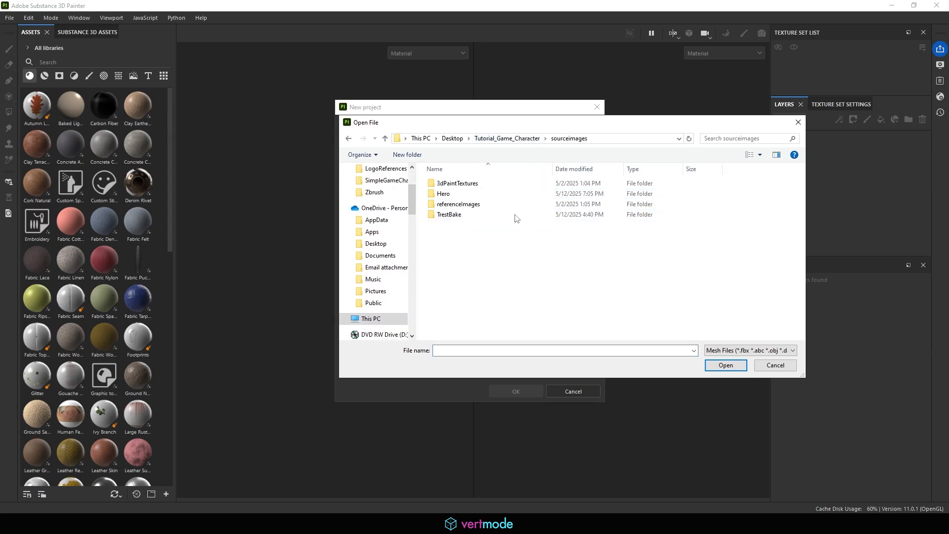
double_click(470, 196)
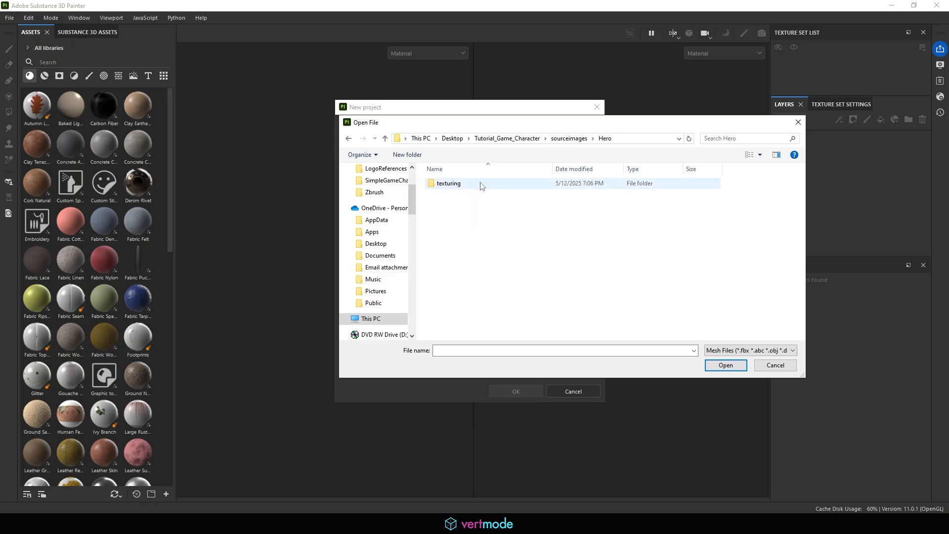
double_click(470, 184)
left_click(660, 139)
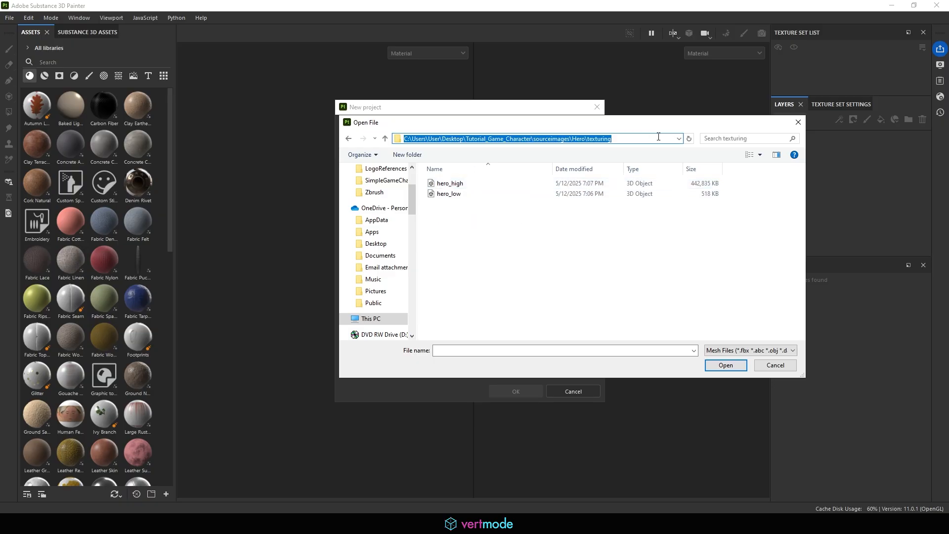
right_click(659, 139)
left_click(691, 170)
Choose hero_low as the project mesh and create the project
left_click(467, 194)
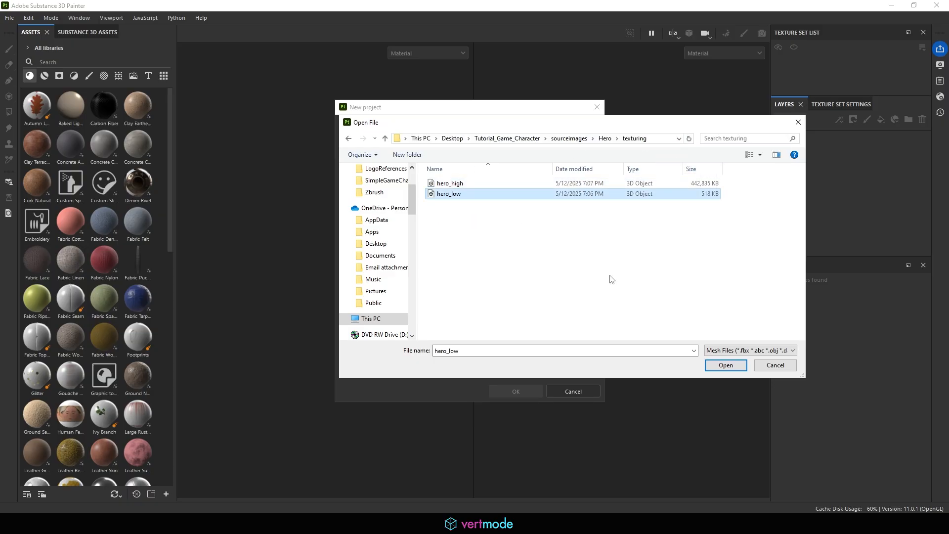
left_click(726, 365)
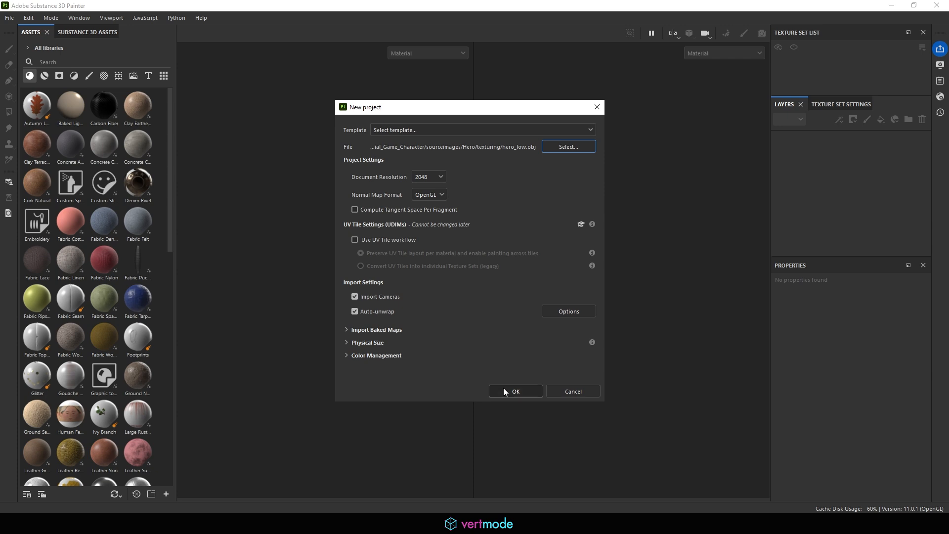
left_click(504, 390)
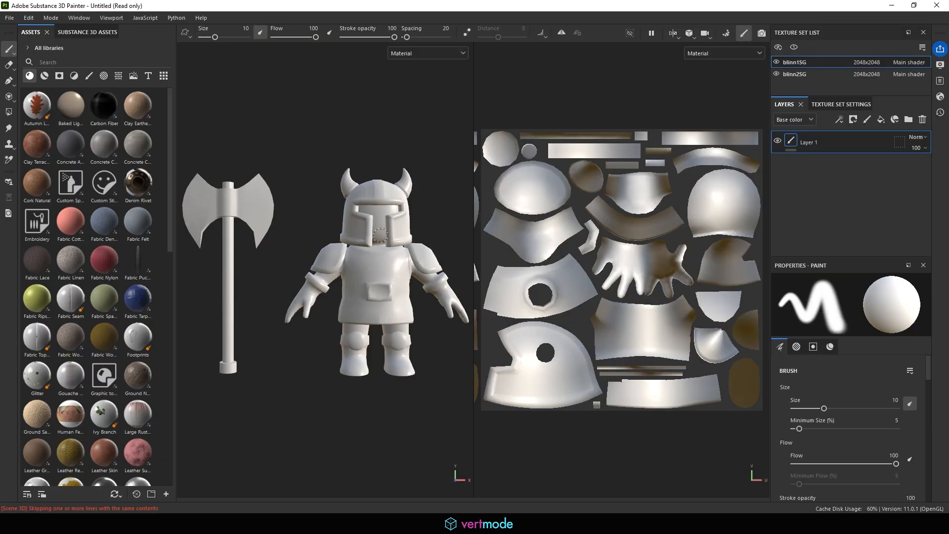
Widen the 3D view and examine the imported low-poly hero and axe from the front and back
left_click_drag(473, 240, 682, 230)
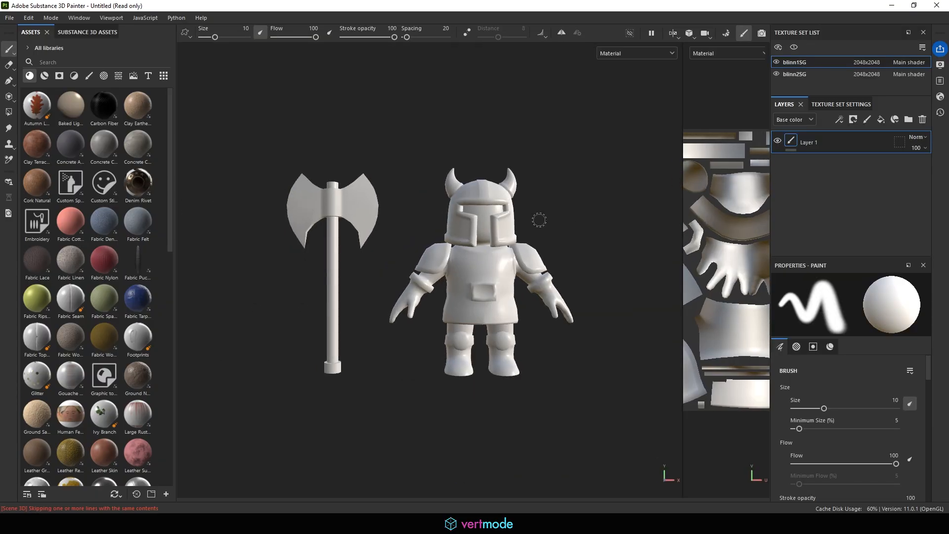
scroll(522, 220, "up", 4)
middle_click_drag(518, 213, 524, 129, "alt")
left_click_drag(516, 190, 208, 218, "alt")
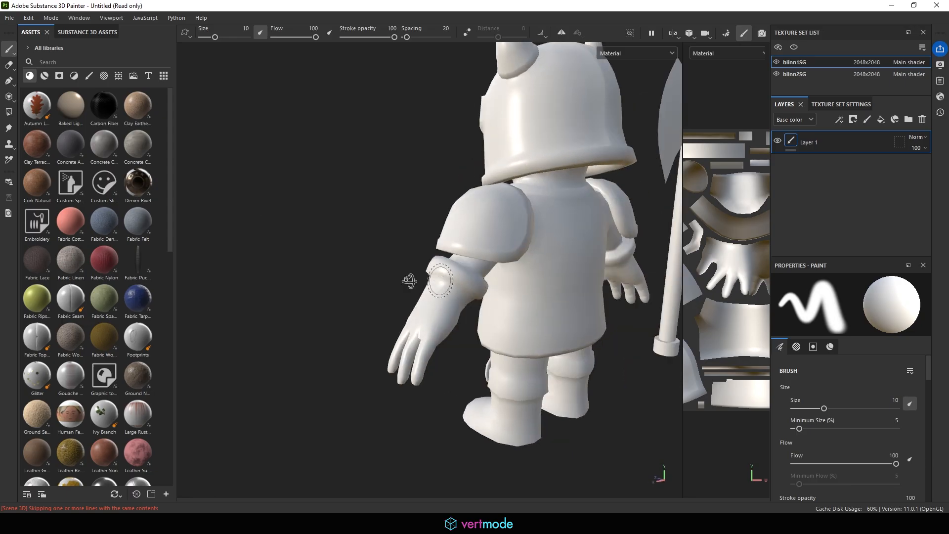
scroll(409, 279, "up", 3)
middle_click_drag(321, 272, 183, 264, "alt")
right_click_drag(376, 265, 576, 265, "shift")
right_click_drag(494, 263, 193, 259, "alt")
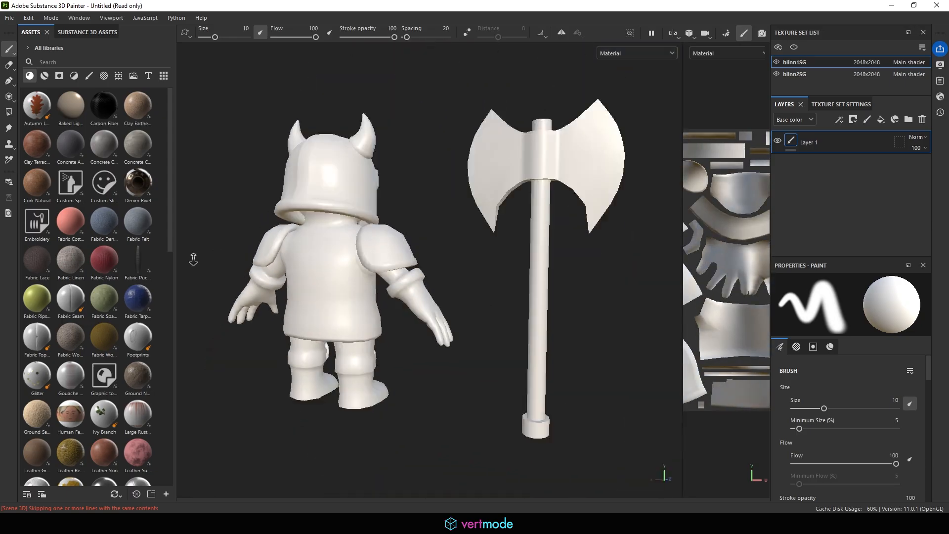
left_click_drag(198, 259, 426, 240, "alt")
middle_click_drag(430, 233, 277, 201, "alt")
right_click_drag(386, 196, 340, 197, "alt")
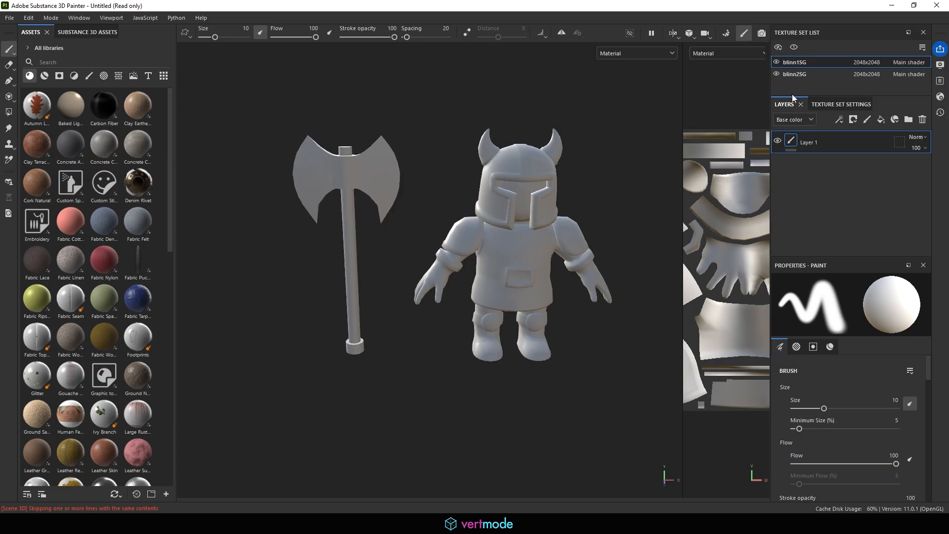
Dock the Texture Set Settings below the Layers and show the blinn2SG UV layout in a wider 2D view
left_click_drag(840, 104, 806, 197)
left_click(798, 73)
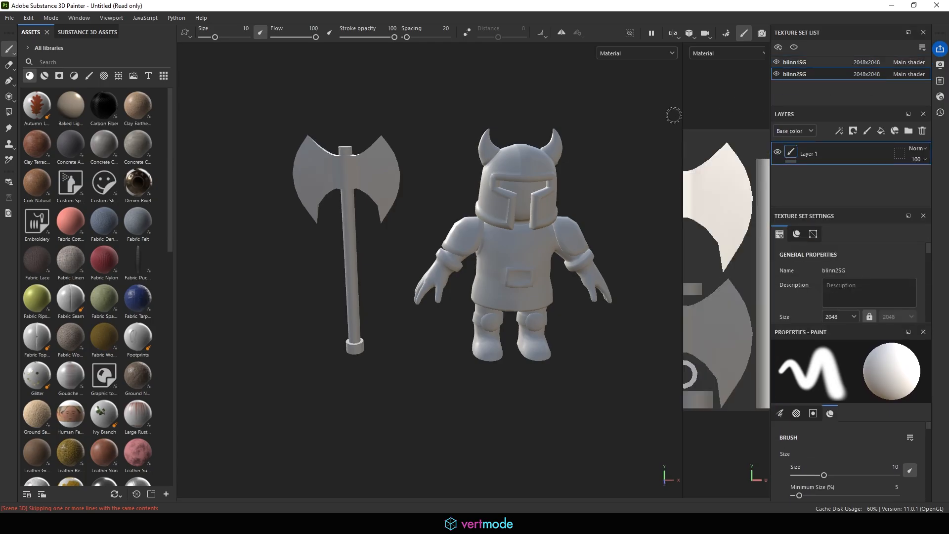
left_click_drag(682, 107, 486, 107)
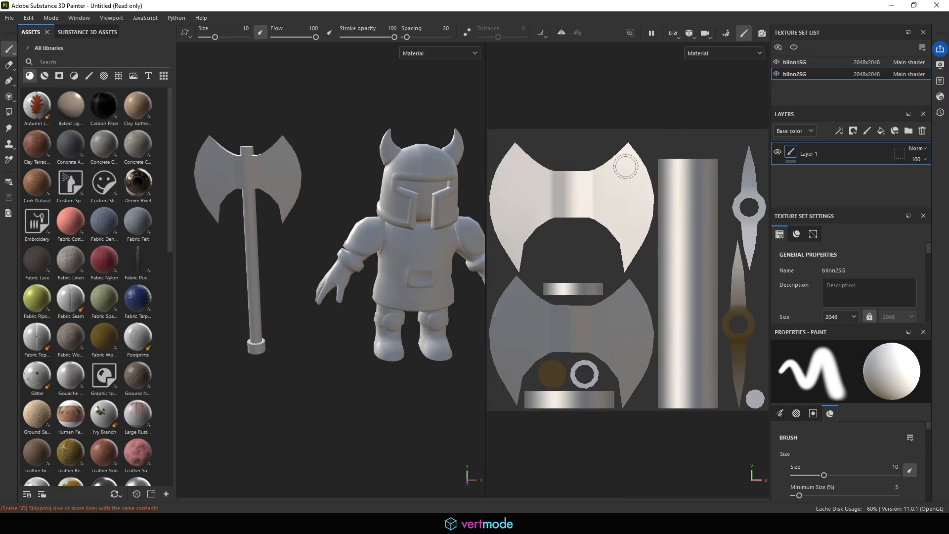
Rename the texture set blinn1SG to Hero and blinn2SG to Axe
left_click(788, 62)
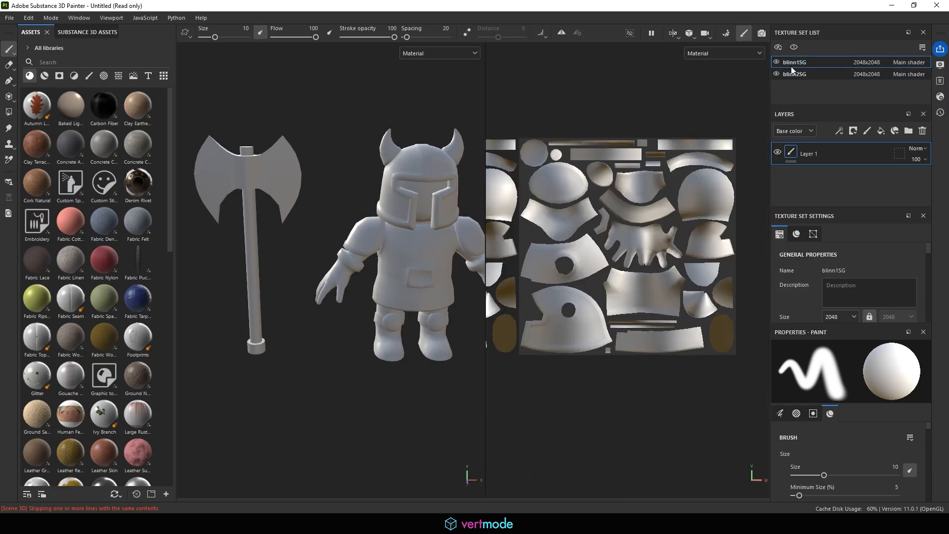
type("Hero")
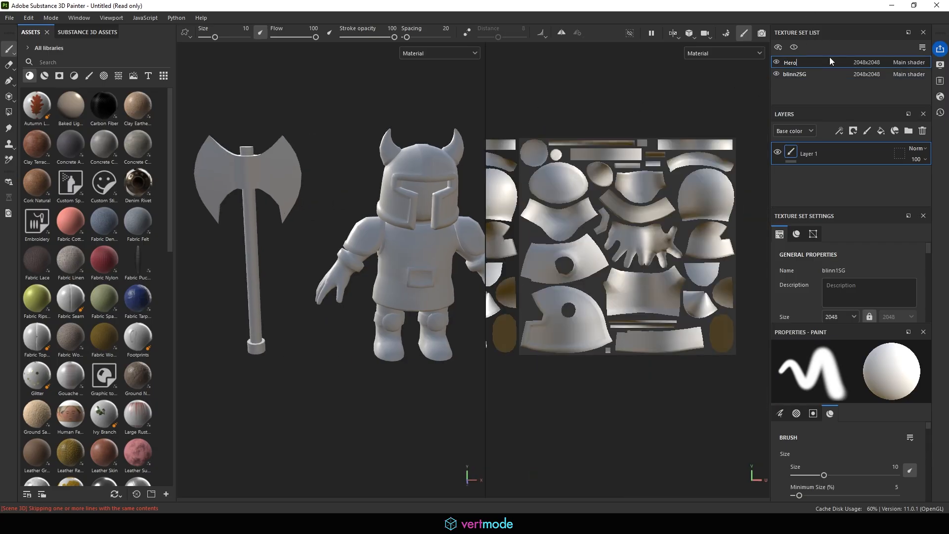
key("Return")
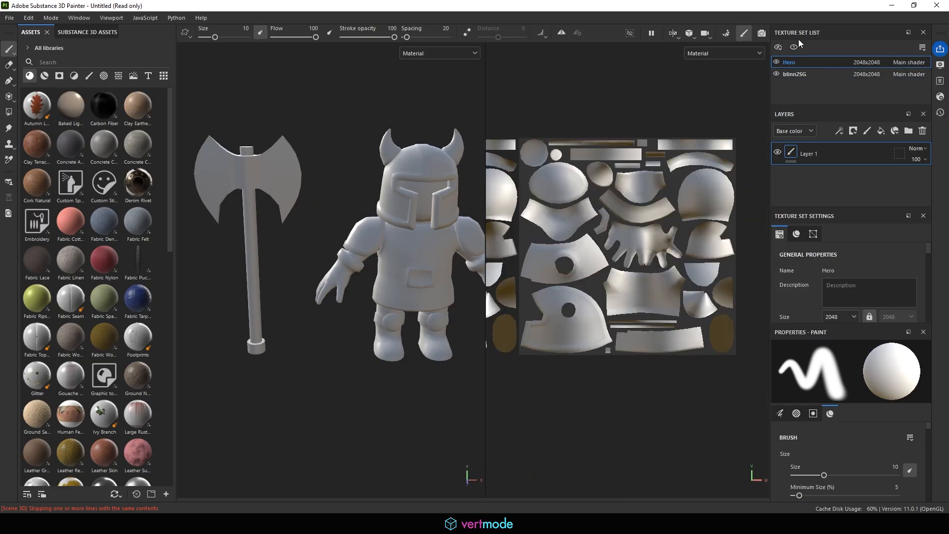
left_click(794, 74)
type("xe")
key("Return")
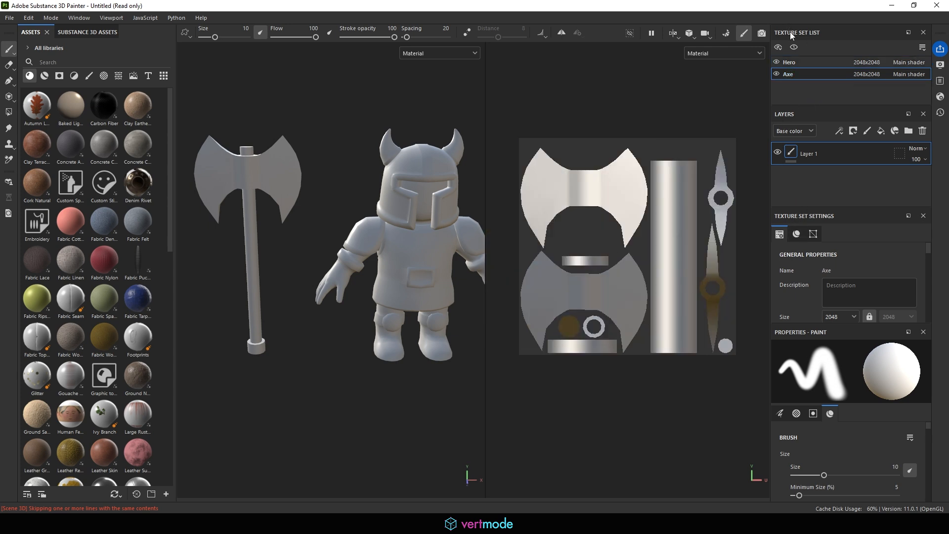
Select the Hero texture set and enlarge the area showing its Texture Set Settings
left_click(793, 61)
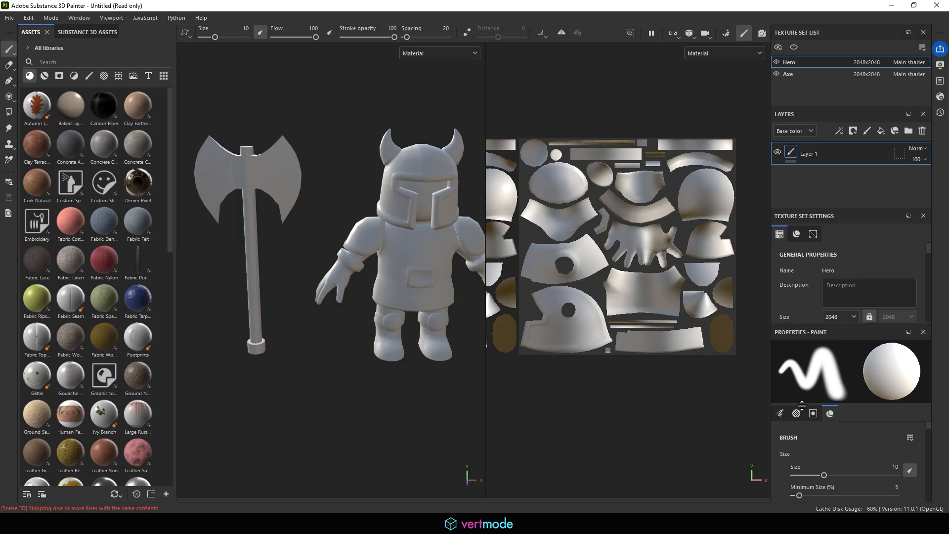
left_click(791, 74)
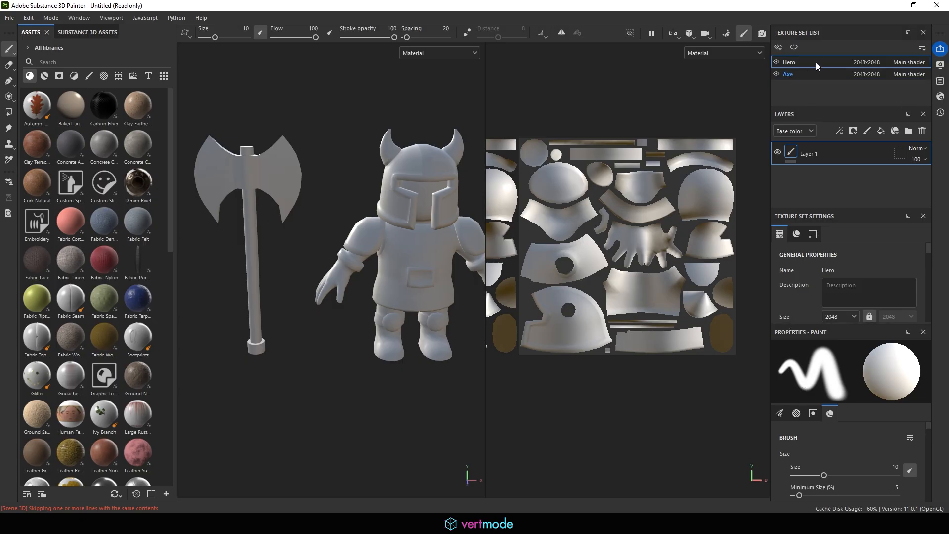
left_click(806, 63)
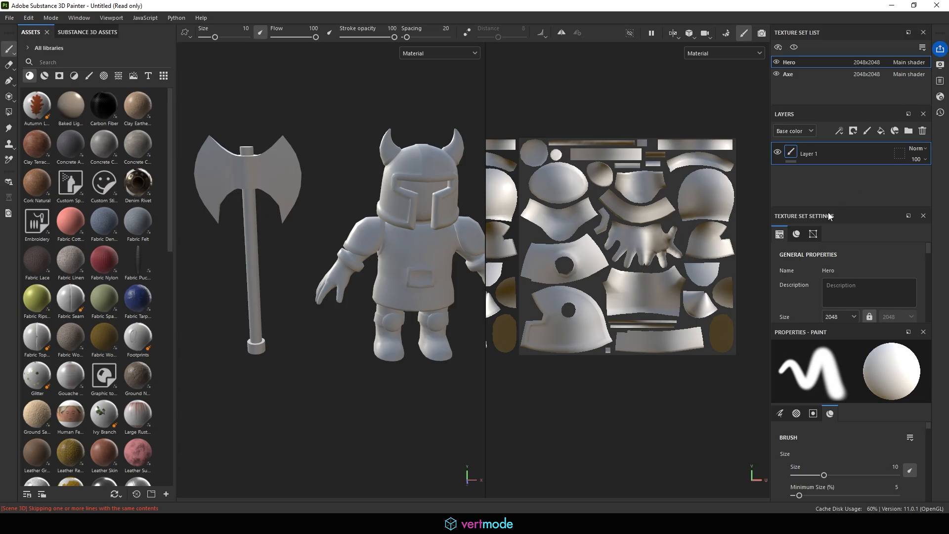
scroll(836, 280, "down", 7)
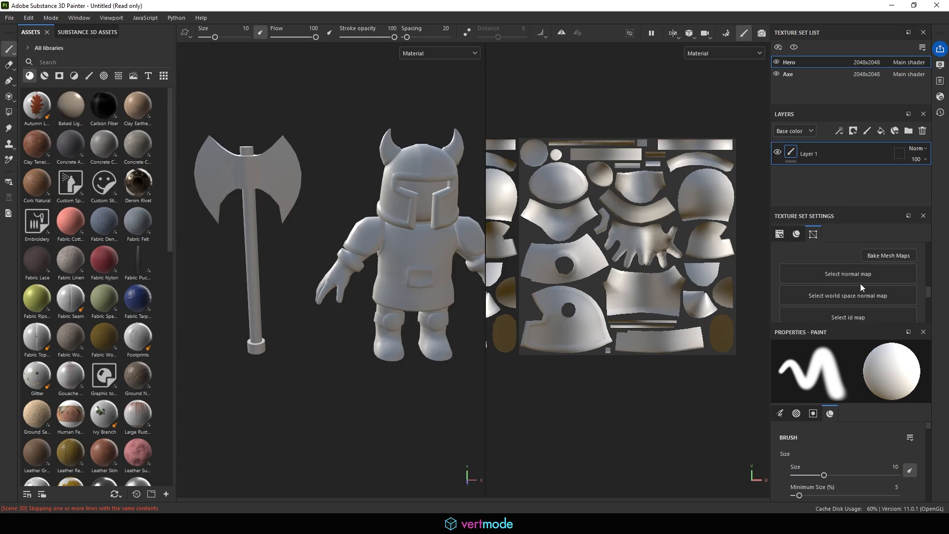
scroll(860, 283, "up", 4)
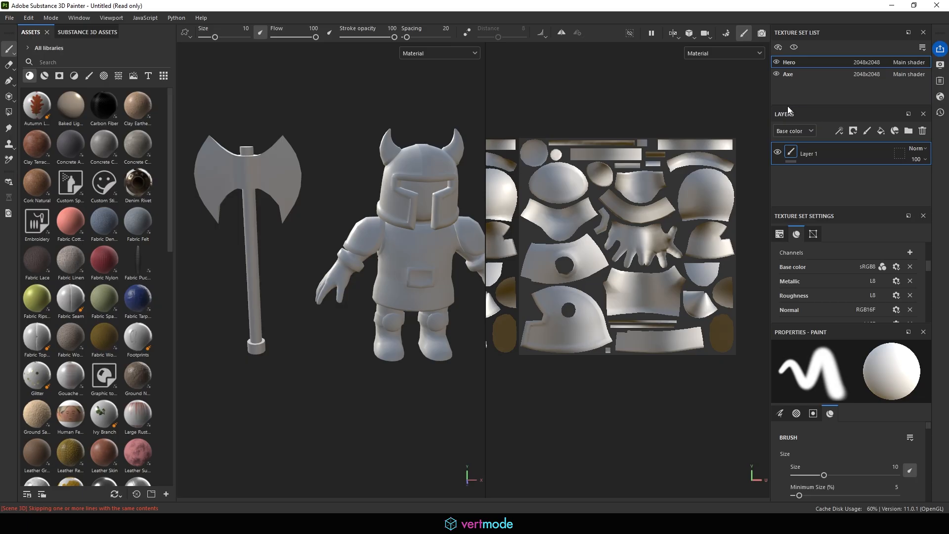
left_click_drag(789, 105, 789, 83)
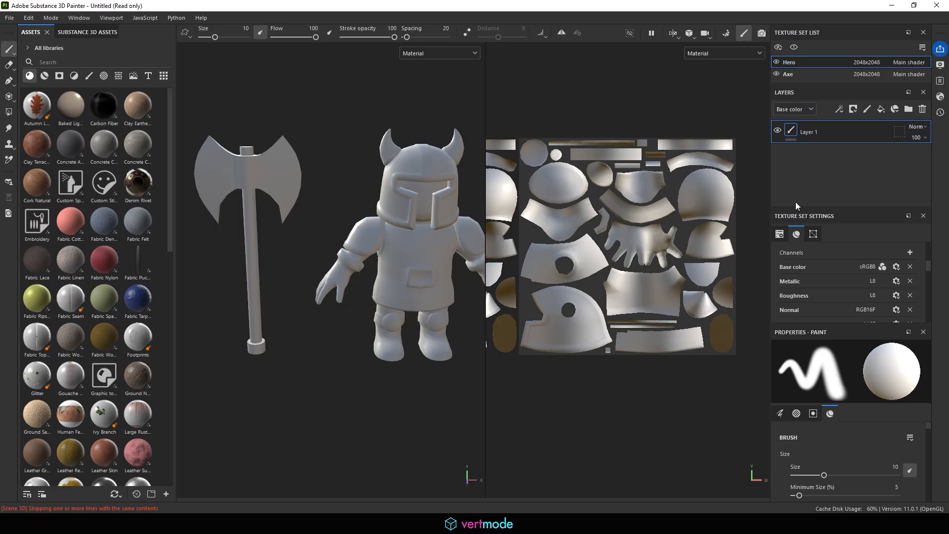
left_click_drag(797, 207, 797, 145)
Find the mesh maps section in the Hero texture set's settings and open mesh map baking
scroll(802, 230, "up", 4)
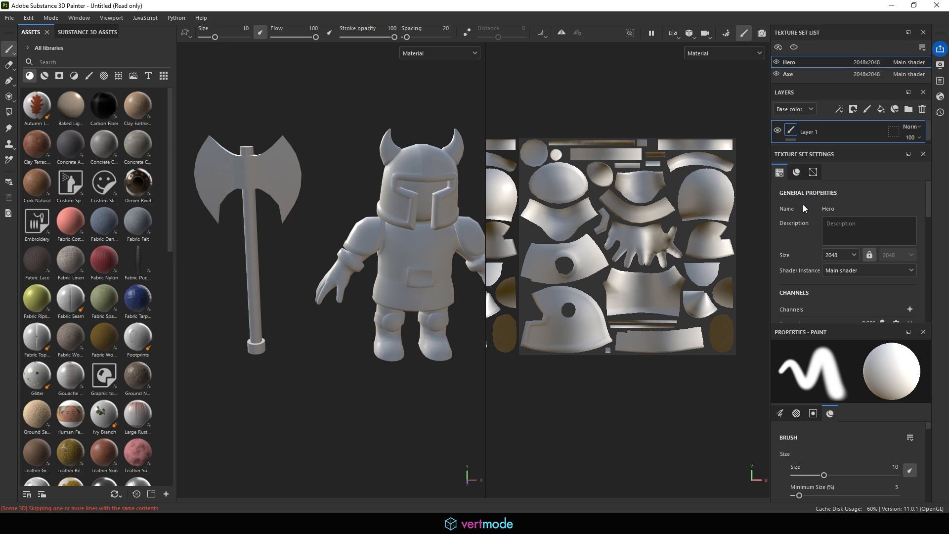
scroll(804, 205, "down", 6)
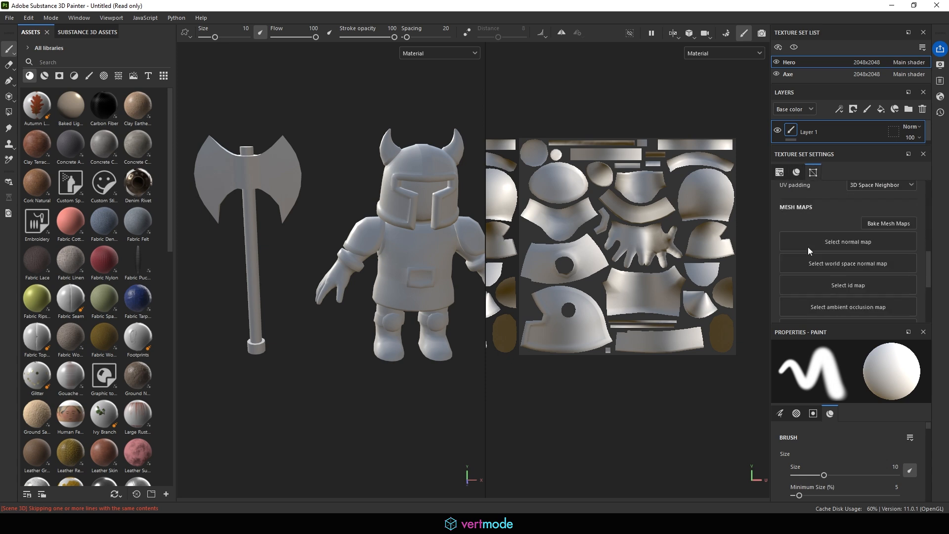
scroll(809, 247, "down", 1)
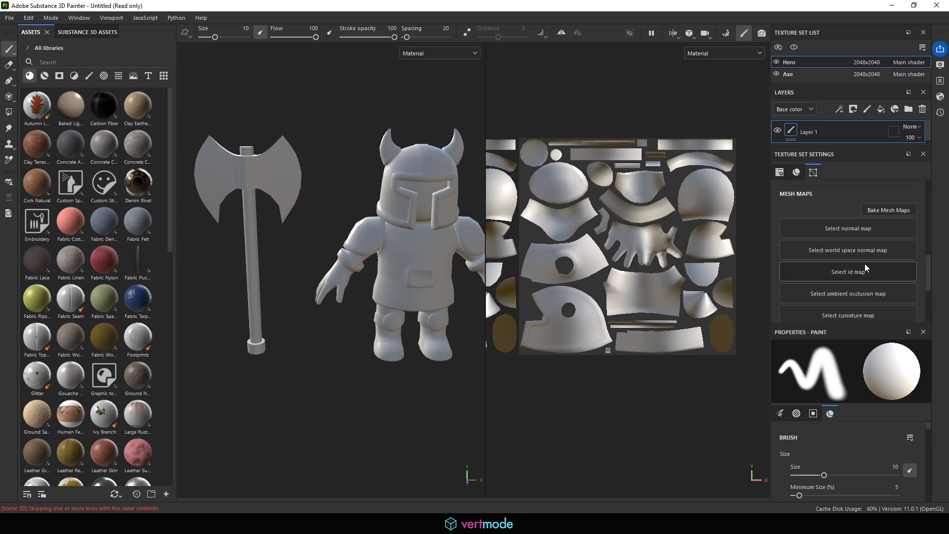
left_click(879, 208)
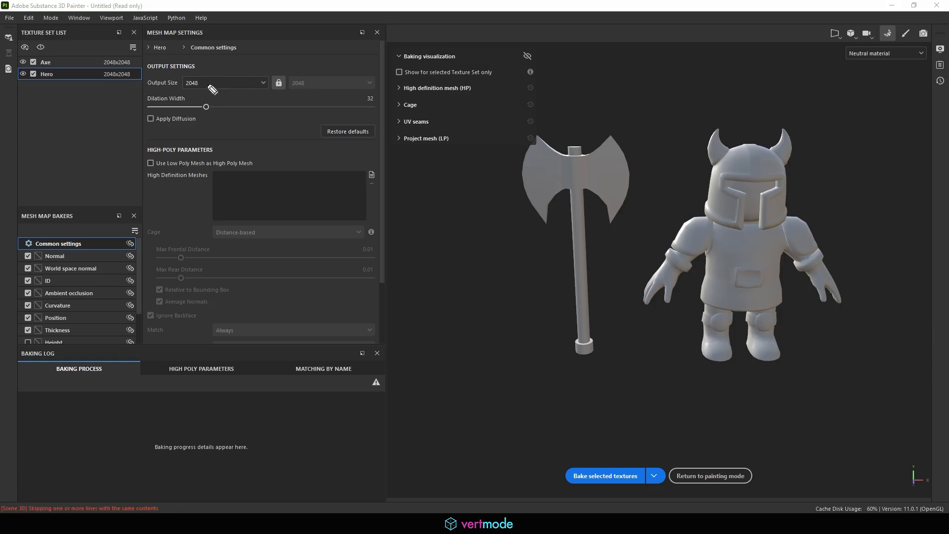
mouse_move(213, 89)
left_mouse_down()
mouse_move(200, 72)
mouse_move(239, 100)
left_mouse_up()
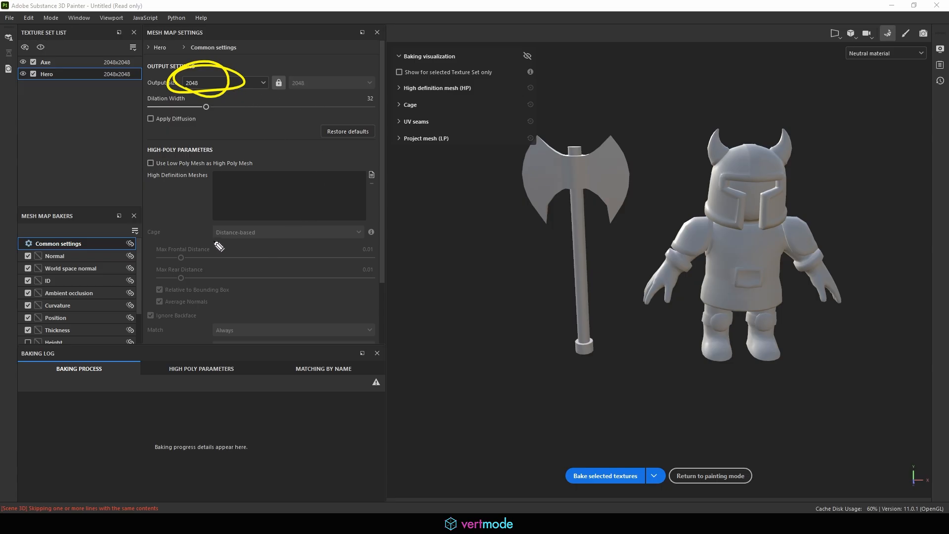
mouse_move(198, 229)
left_mouse_down()
mouse_move(275, 248)
mouse_move(224, 227)
left_mouse_up()
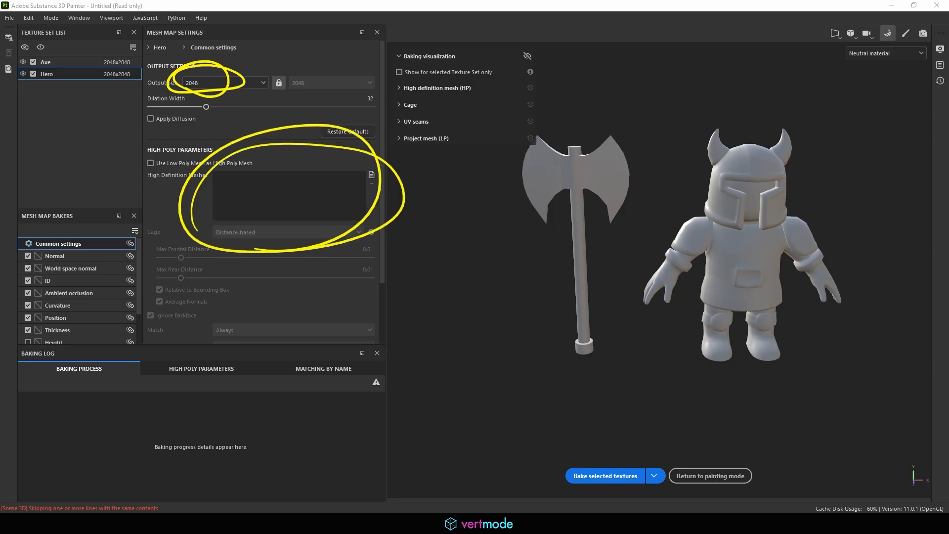
left_click_drag(366, 184, 376, 173)
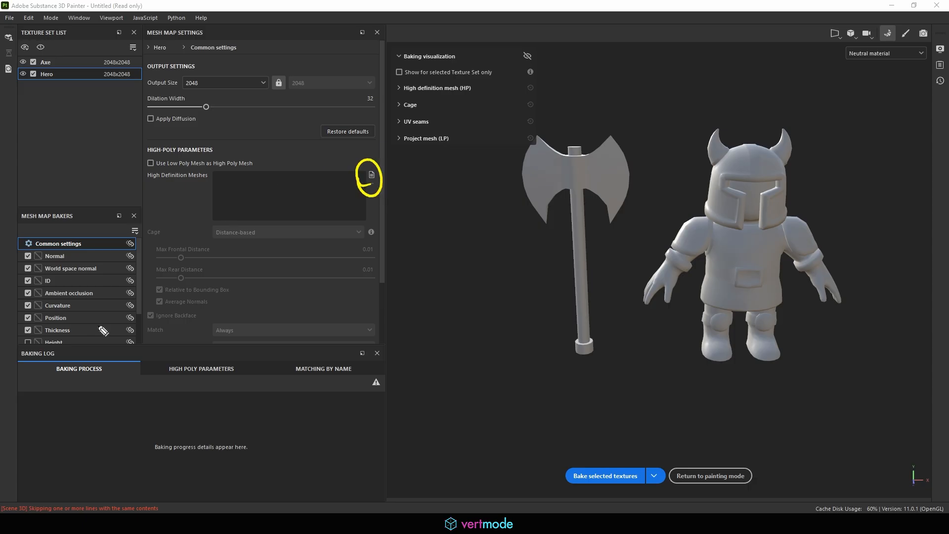
Load hero_high as the high definition mesh for the bake
mouse_move(146, 174)
left_mouse_down()
mouse_move(188, 153)
mouse_move(236, 182)
mouse_move(144, 175)
left_mouse_up()
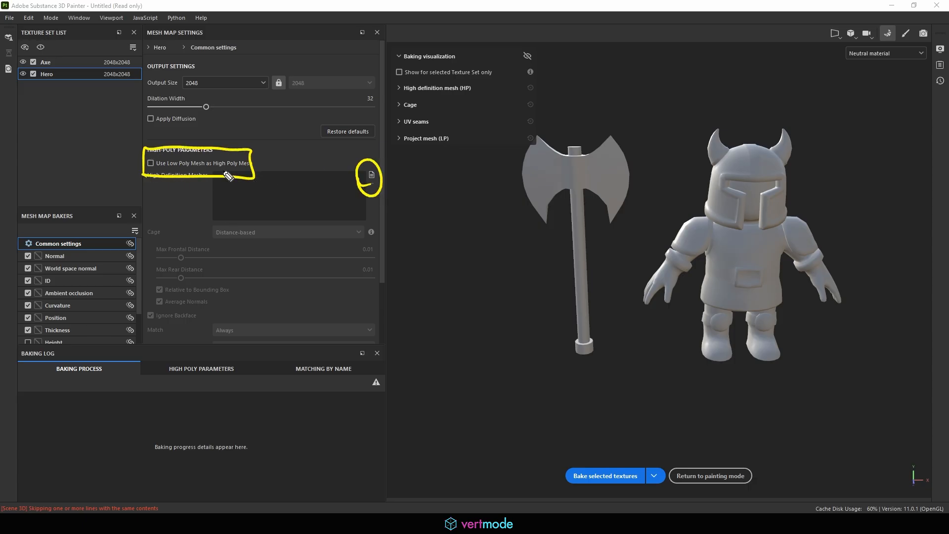
key("Escape")
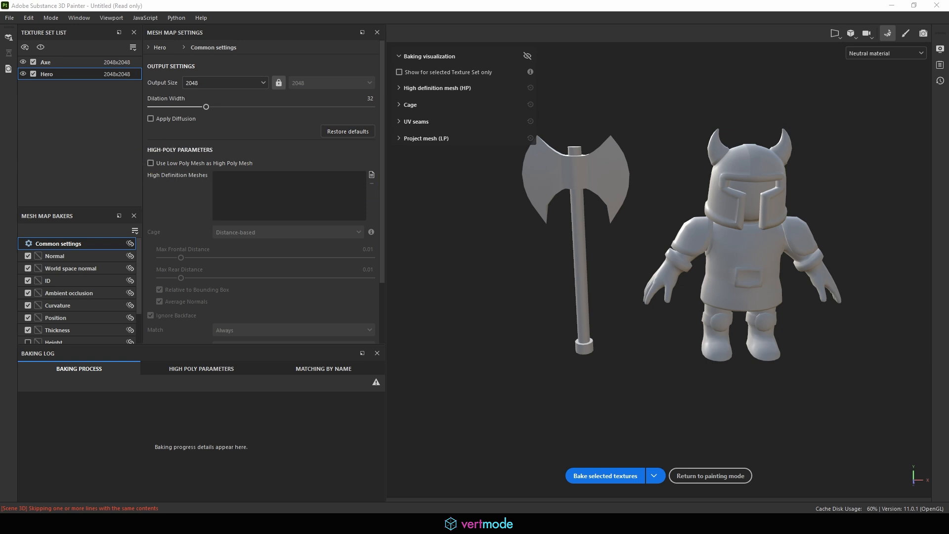
left_click(371, 176)
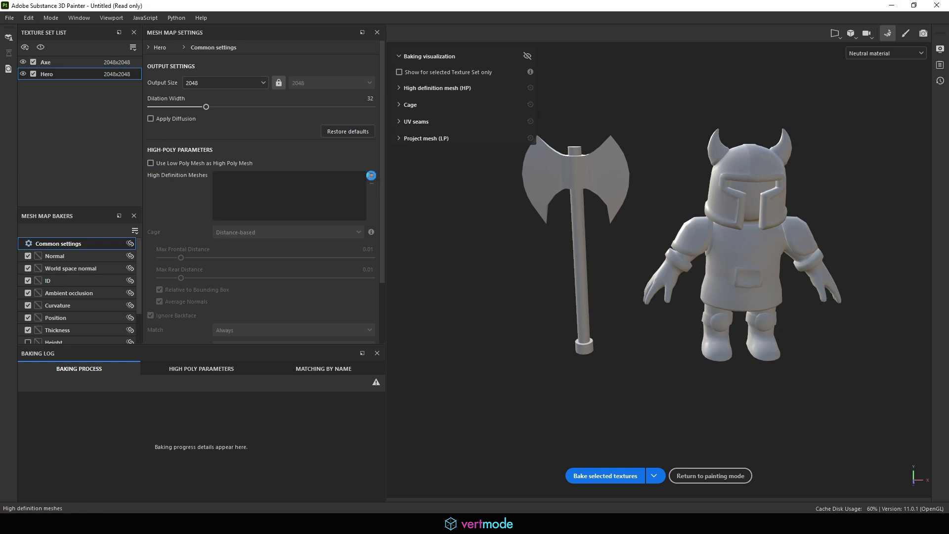
left_click(122, 80)
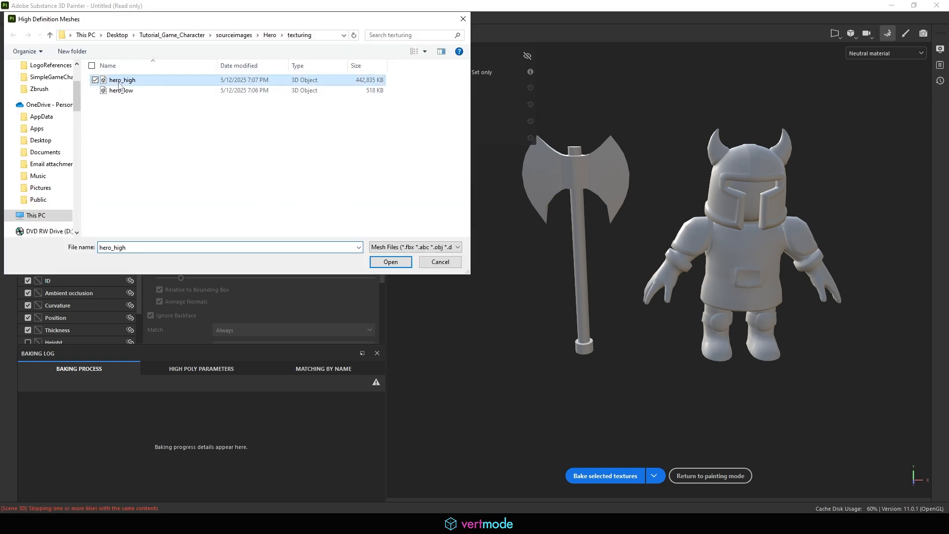
left_click(391, 261)
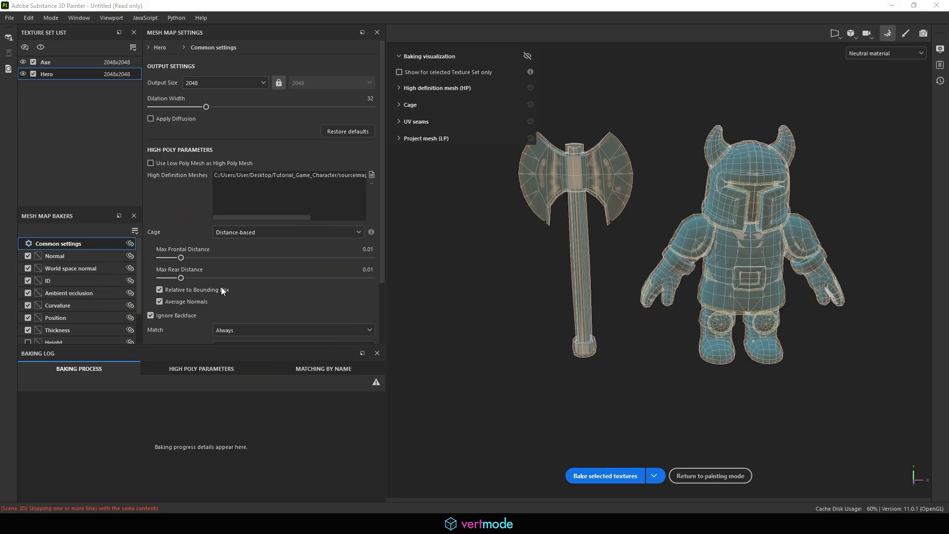
Set the cage's Max Rear Distance to 1 in the high-poly parameters
scroll(287, 262, "down", 2)
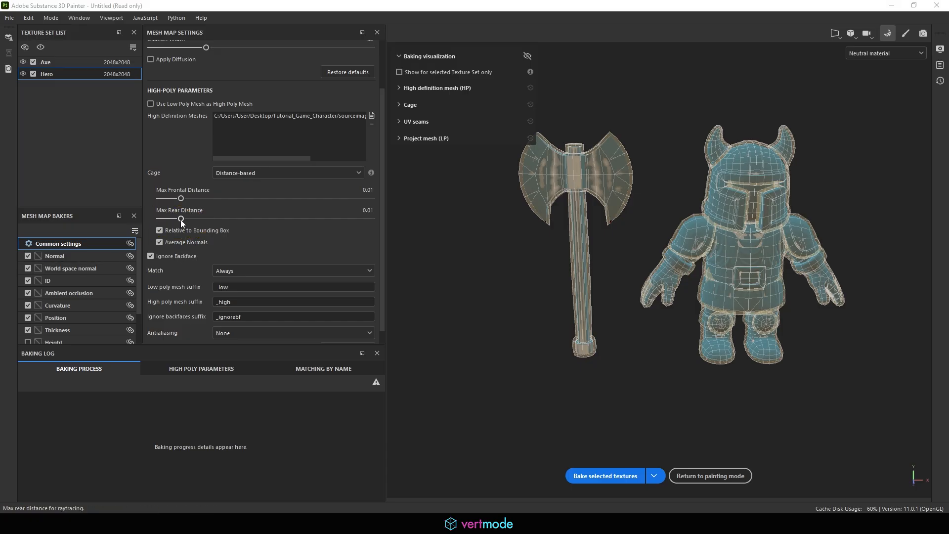
left_click_drag(180, 218, 195, 219)
left_click_drag(349, 223, 429, 223)
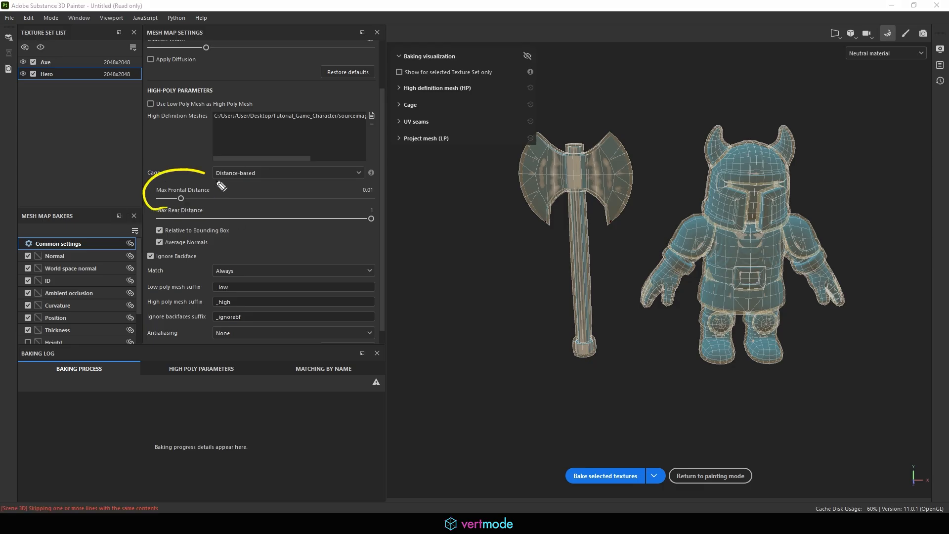
mouse_move(637, 105)
left_mouse_down()
mouse_move(620, 172)
mouse_move(637, 181)
left_mouse_up()
mouse_move(732, 107)
left_mouse_down()
mouse_move(726, 138)
mouse_move(741, 144)
left_mouse_up()
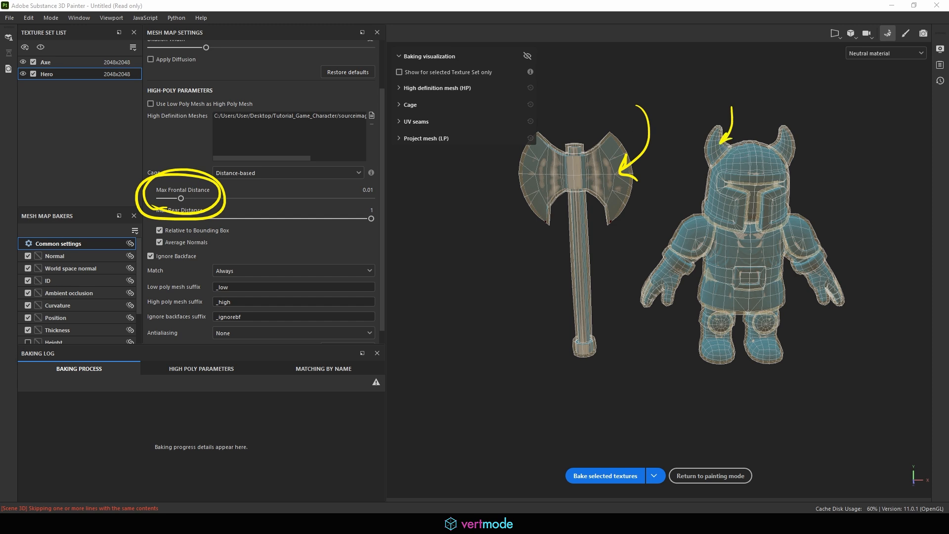
key("Escape")
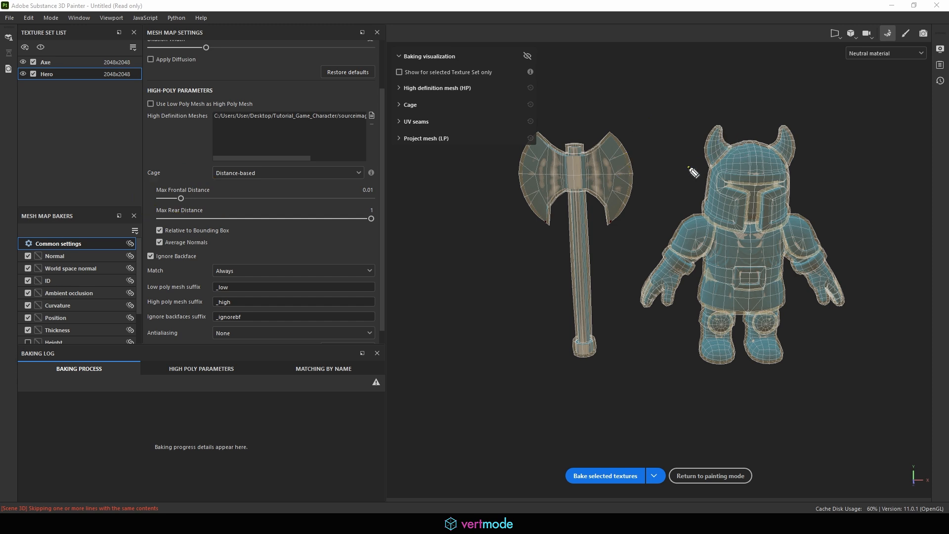
Check the cage around the axe and the hero's head, and lower the Max Frontal Distance to 0.0053
left_click_drag(690, 171, 702, 160)
right_click_drag(554, 196, 839, 182, "alt")
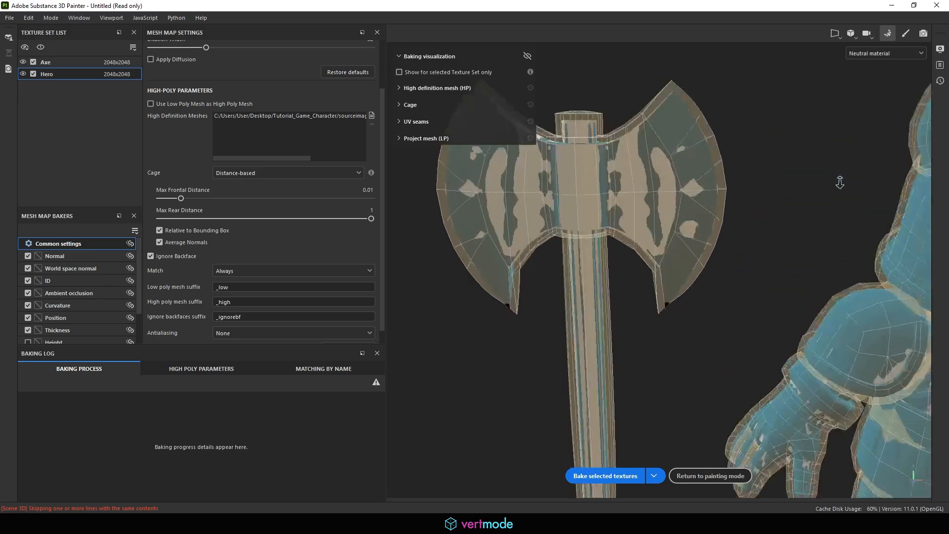
middle_click_drag(643, 185, 532, 266, "alt")
left_click_drag(532, 266, 582, 192, "alt")
right_click_drag(690, 173, 559, 167, "alt")
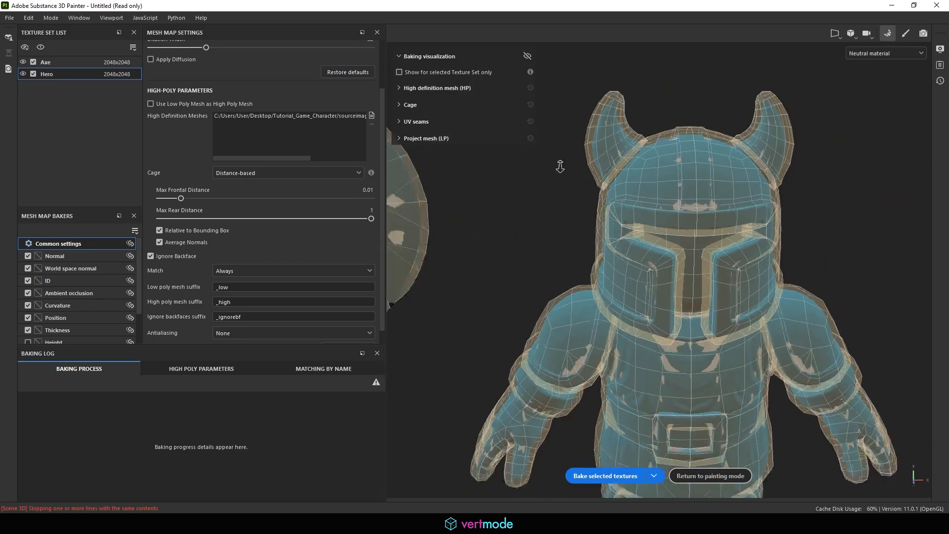
left_click_drag(559, 167, 593, 181, "alt")
middle_click_drag(624, 208, 609, 161, "alt")
mouse_move(181, 198)
left_mouse_down()
mouse_move(163, 199)
mouse_move(176, 202)
left_mouse_up()
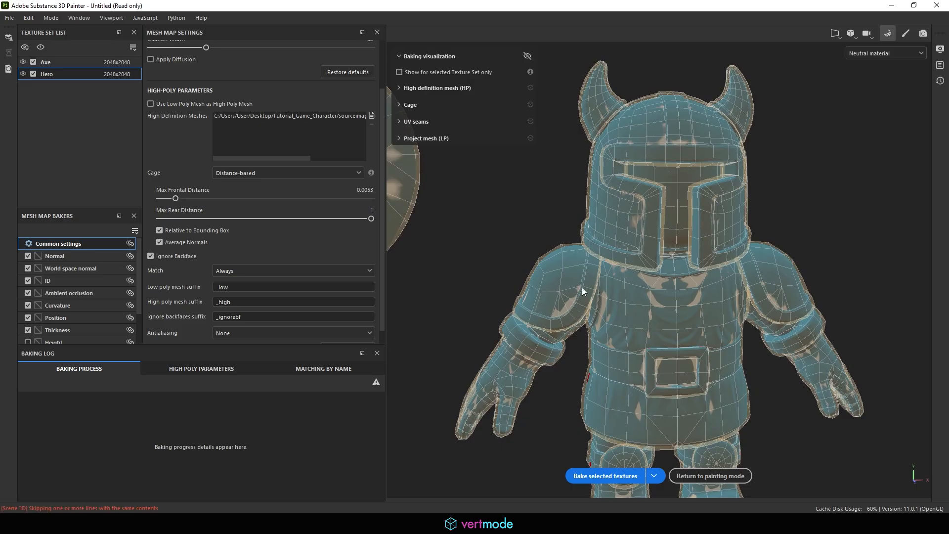
Inspect the hero's tunic and legs for uncovered areas and raise the Max Frontal Distance to 0.0067
middle_click_drag(573, 232, 569, 64, "alt")
left_click_drag(569, 198, 623, 192, "alt")
middle_click_drag(601, 297, 605, 222, "alt")
scroll(605, 221, "up", 3)
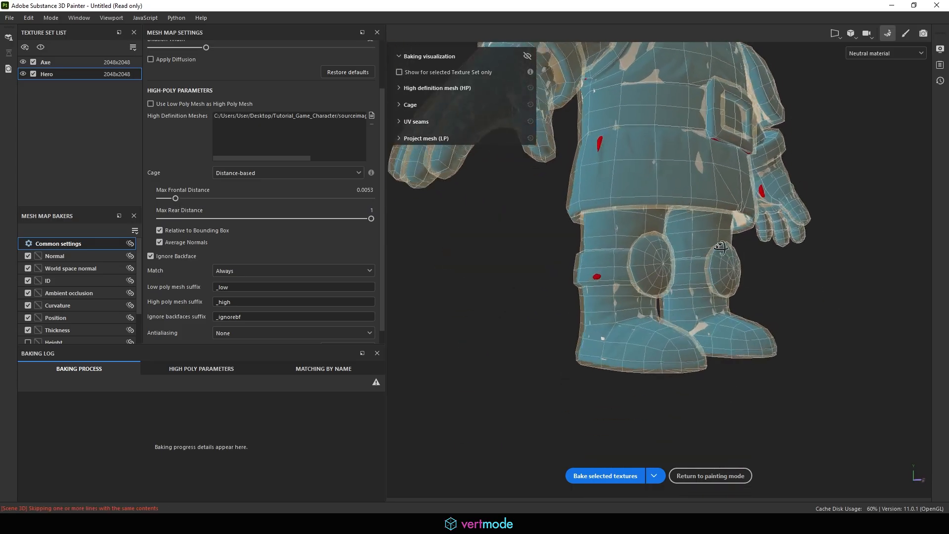
left_click_drag(605, 232, 611, 245, "alt")
middle_click_drag(606, 184, 633, 236, "alt")
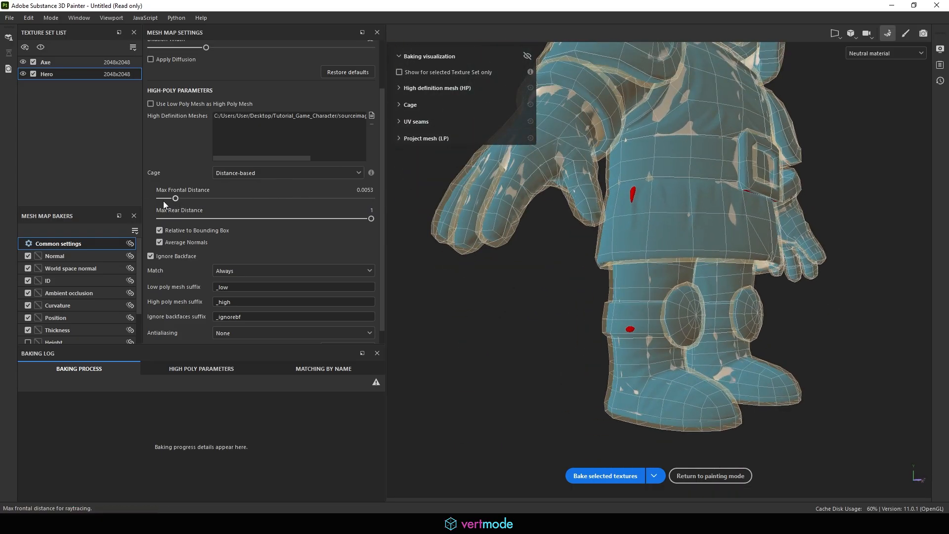
left_click_drag(176, 201, 175, 200)
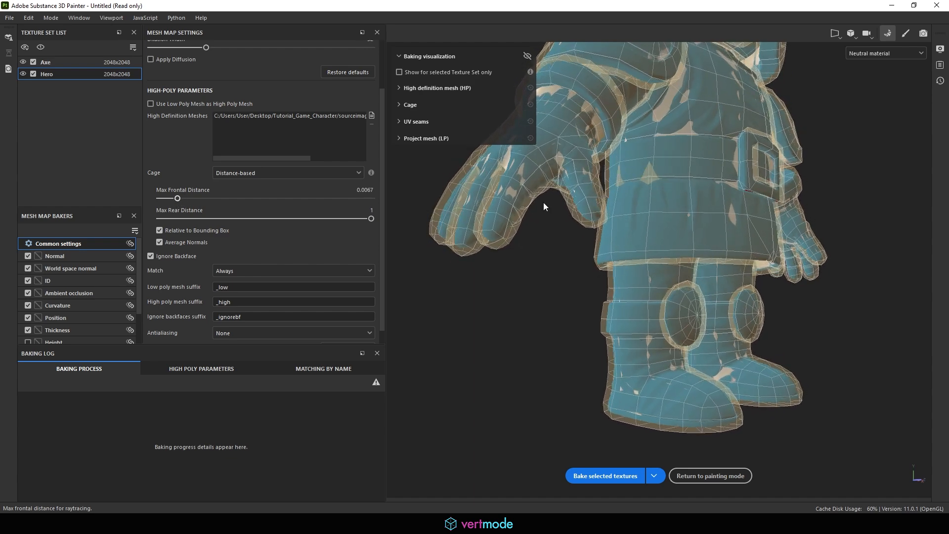
Zoom in on the hero's belt buckle and raise the Max Frontal Distance to 0.0116
left_click_drag(682, 247, 506, 177, "alt")
right_click_drag(506, 178, 680, 240, "alt")
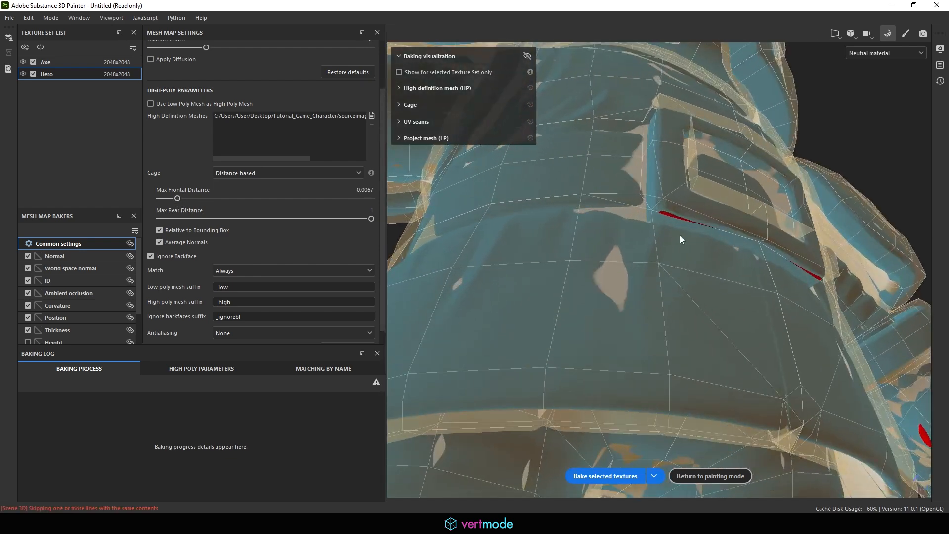
left_click_drag(178, 199, 183, 199)
right_click_drag(781, 259, 710, 271, "alt")
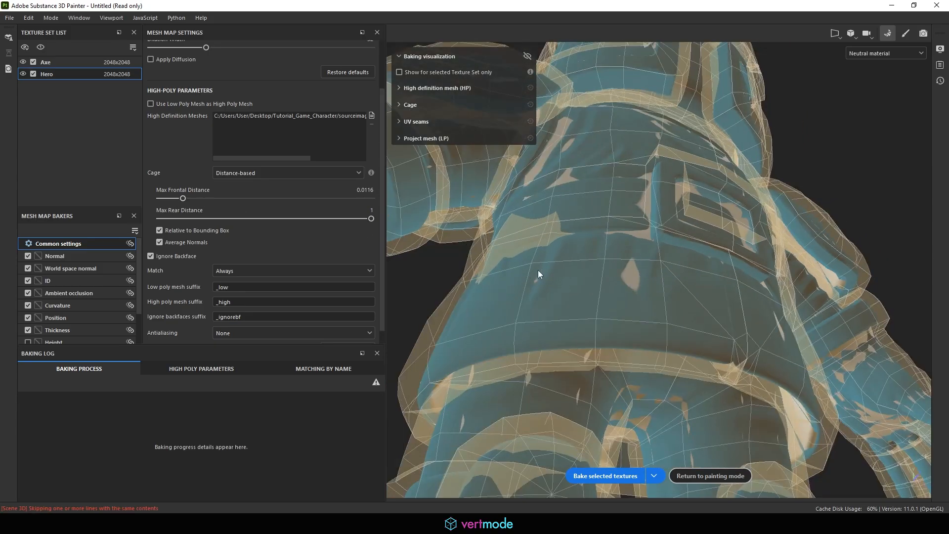
Try the cage without Relative to Bounding Box and without Average Normals, restore both options, and set the Max Frontal Distance to 0.0106
left_click(162, 229)
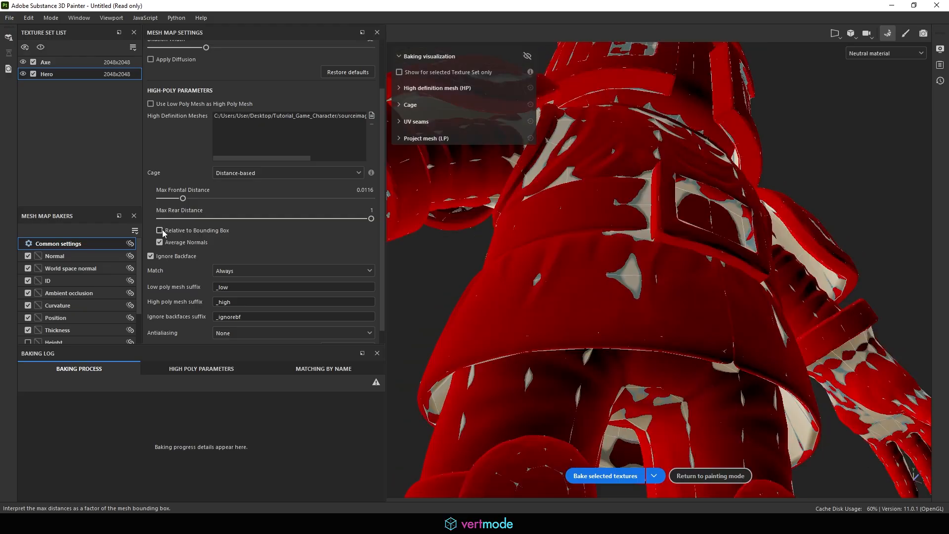
left_click(160, 231)
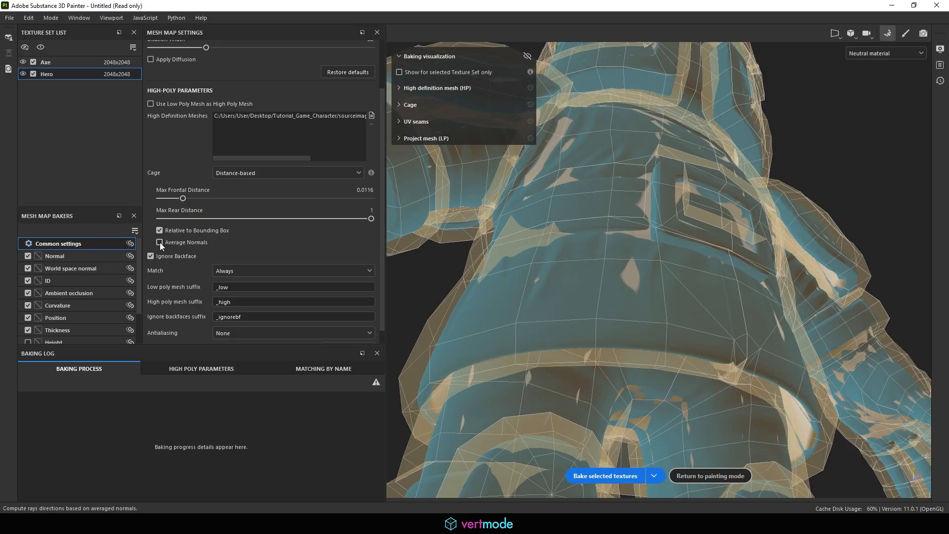
left_click(159, 242)
mouse_move(183, 198)
left_mouse_down()
mouse_move(170, 198)
mouse_move(183, 199)
left_mouse_up()
left_click(160, 243)
Check the lower tips of the axe blades for uncovered areas and set the Max Frontal Distance to 0.0211
scroll(625, 261, "down", 5)
left_click_drag(625, 268, 577, 335, "alt")
scroll(614, 311, "up", 5)
middle_click_drag(614, 311, 544, 356, "alt")
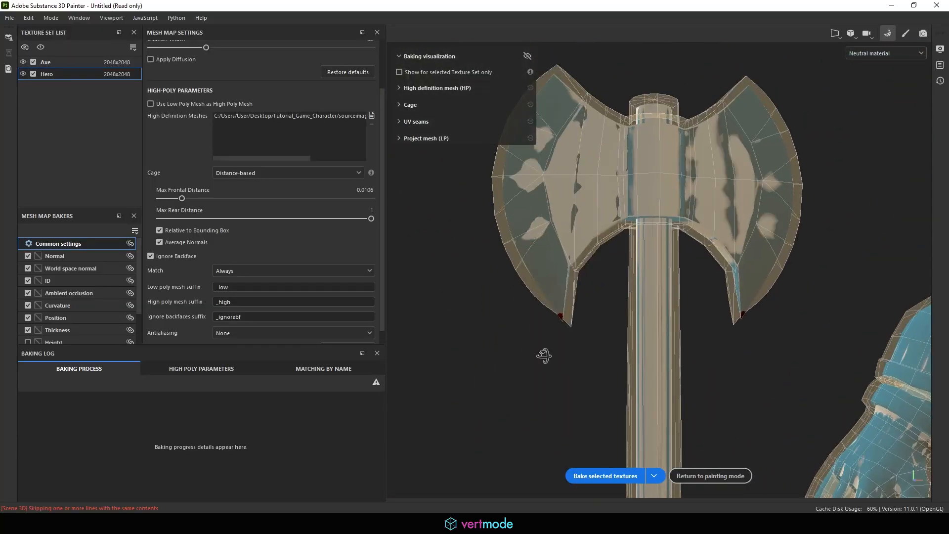
left_click_drag(544, 356, 542, 337, "alt")
right_click_drag(542, 337, 646, 341, "alt")
left_click_drag(646, 341, 655, 357, "alt")
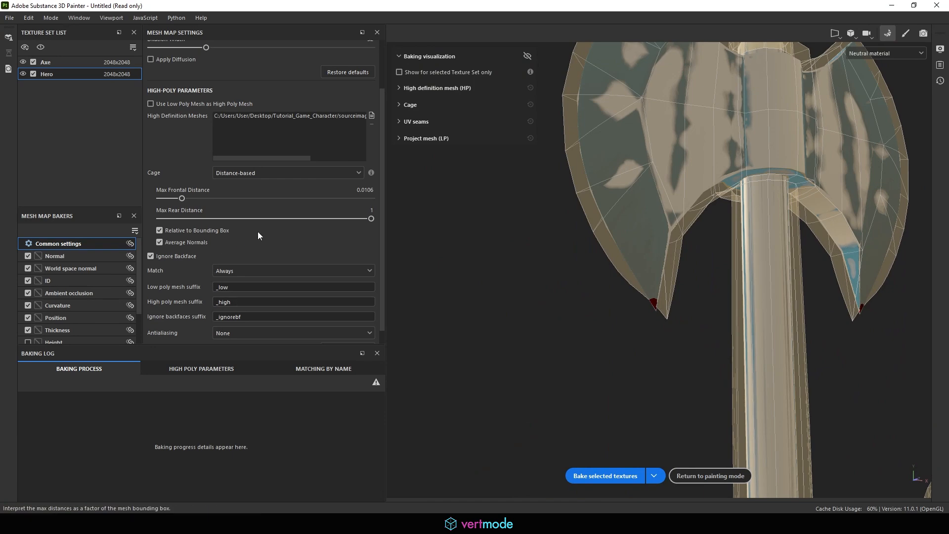
left_click_drag(181, 198, 192, 199)
Examine the cage coverage around the whole axe and the hero from several angles
right_click_drag(666, 311, 574, 267, "alt")
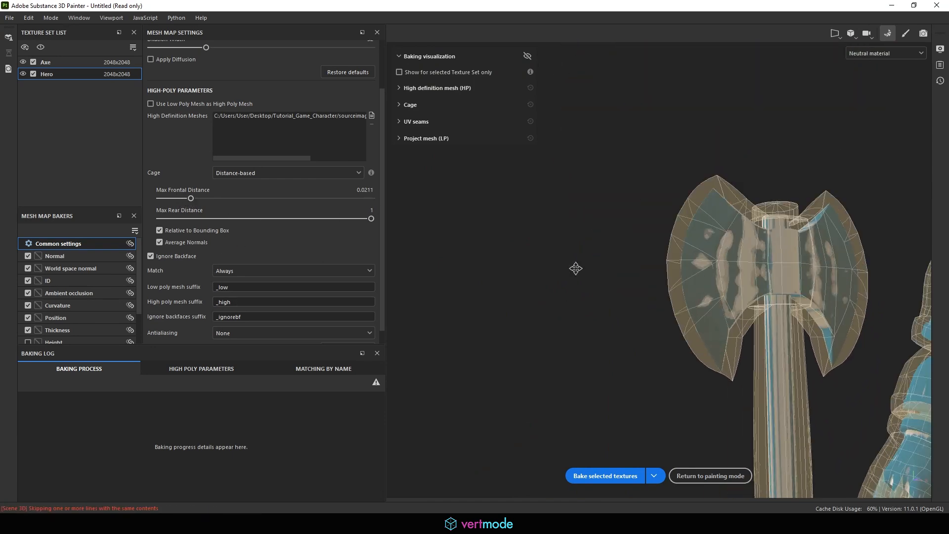
middle_click_drag(575, 267, 474, 299, "alt")
left_click_drag(474, 299, 563, 311, "alt")
middle_click_drag(563, 311, 454, 153, "alt")
right_click_drag(554, 197, 496, 244, "alt")
left_click_drag(495, 244, 559, 250, "alt")
middle_click_drag(559, 249, 586, 315, "alt")
right_click_drag(586, 311, 522, 287, "alt")
middle_click_drag(550, 296, 594, 300, "alt")
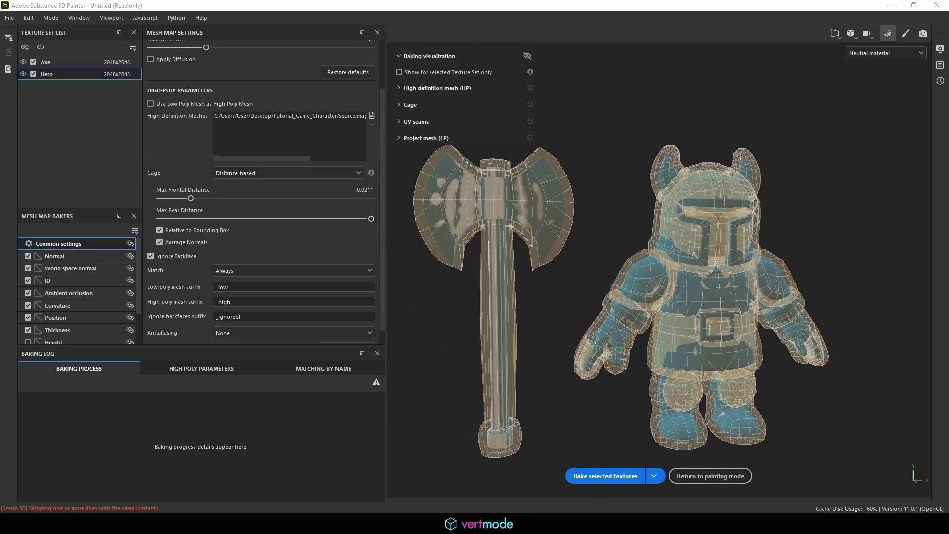
Set the bake matching to By Mesh Name, using the _low and _high suffixes
mouse_move(230, 289)
left_mouse_down()
mouse_move(242, 255)
mouse_move(205, 275)
left_mouse_up()
left_click(253, 291)
mouse_move(204, 288)
left_mouse_down()
mouse_move(238, 306)
mouse_move(203, 303)
left_mouse_up()
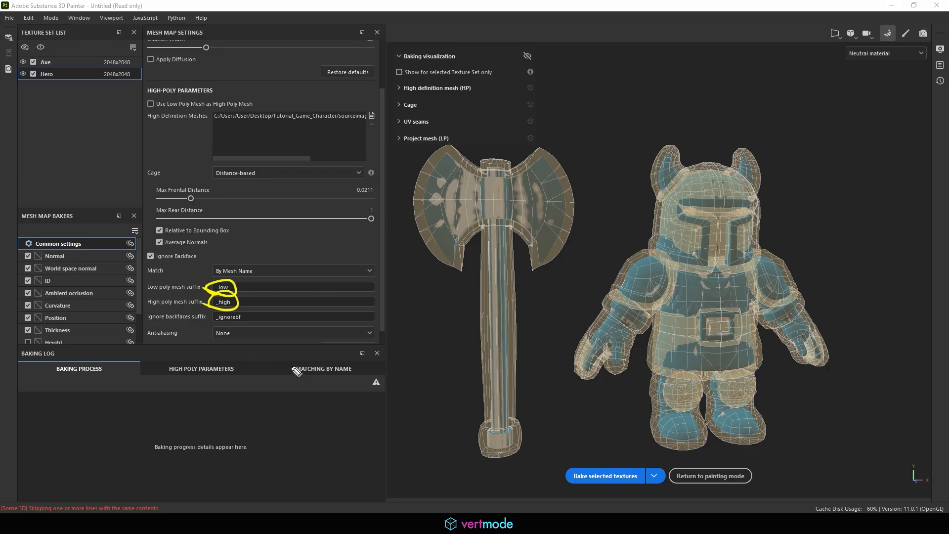
key("Escape")
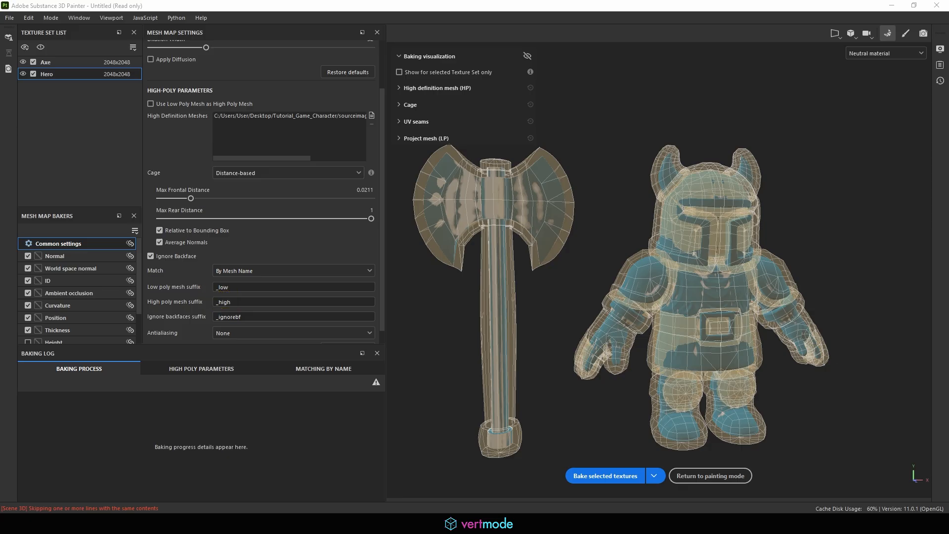
Set the bake antialiasing to Supersampling 4x
scroll(232, 201, "down", 1)
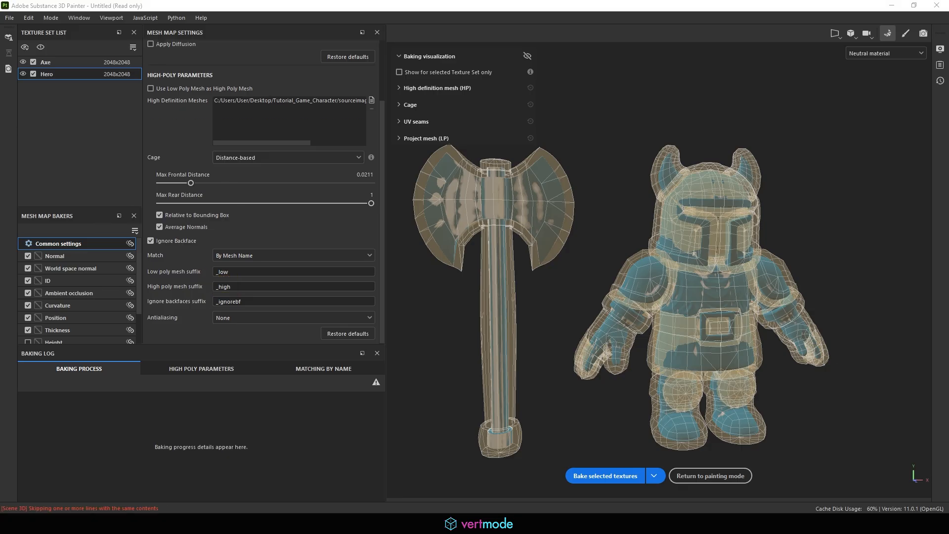
mouse_move(218, 345)
left_mouse_down()
mouse_move(136, 316)
mouse_move(208, 344)
left_mouse_up()
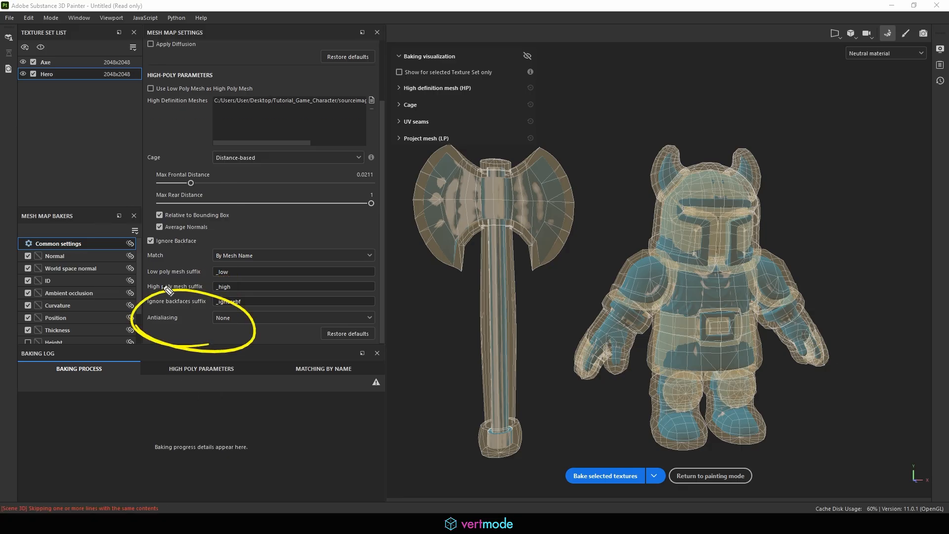
key("Escape")
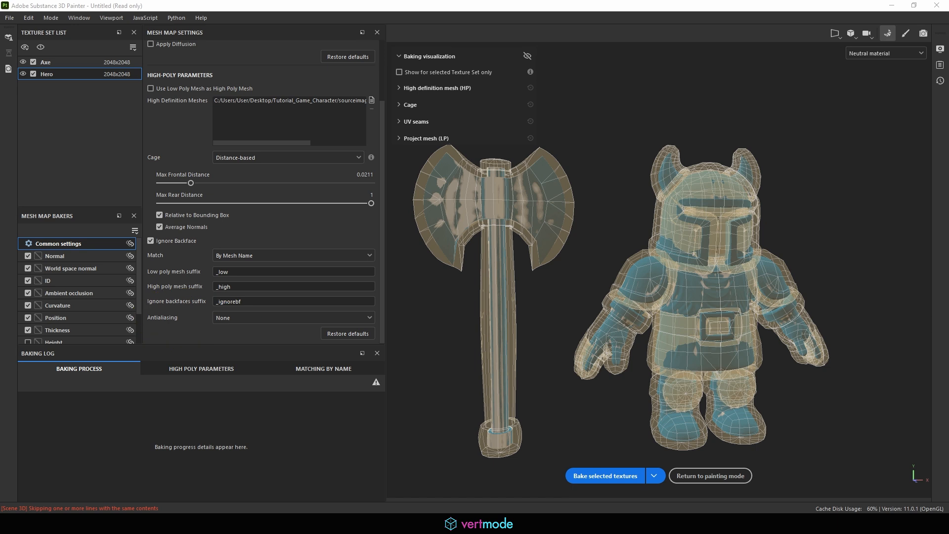
left_click(233, 316)
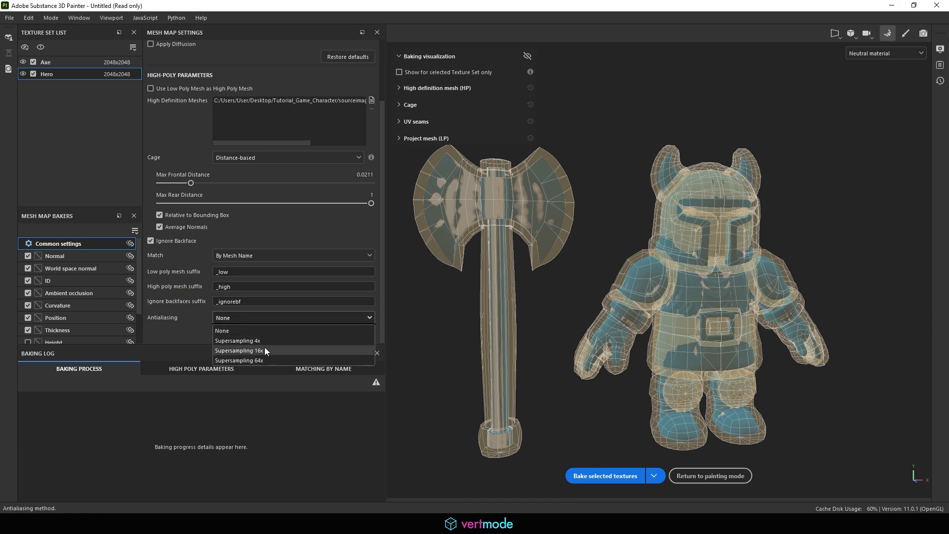
left_click(268, 341)
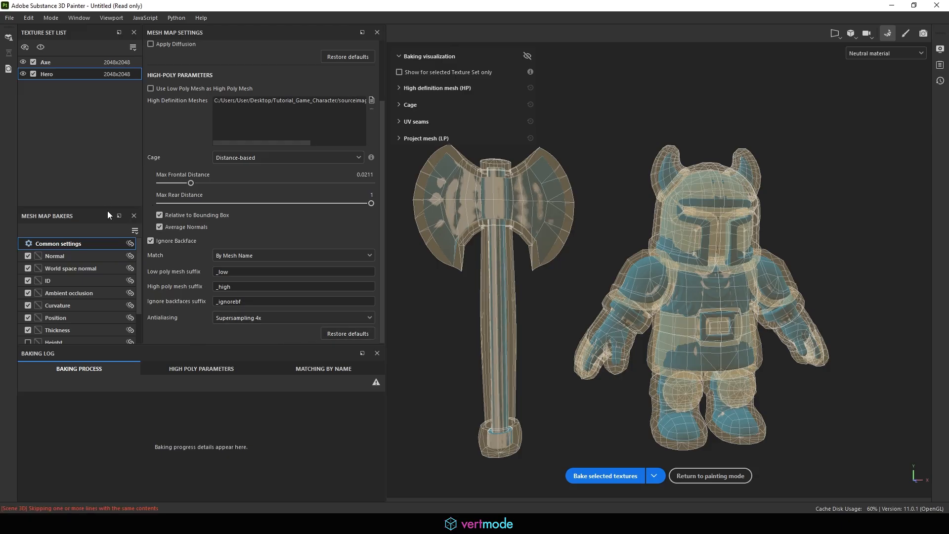
Enlarge the Mesh Map Bakers area to show the complete list of bakers
left_click_drag(98, 206, 99, 105)
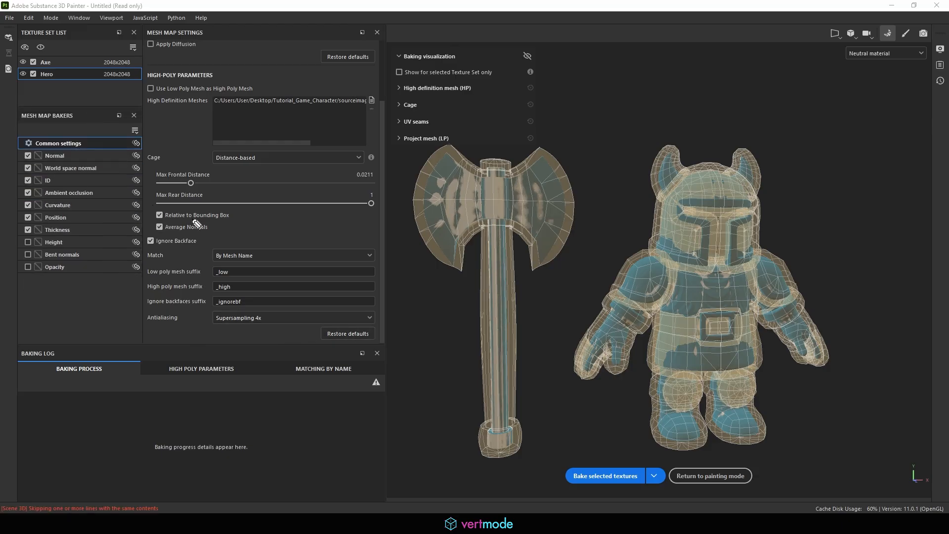
mouse_move(49, 317)
left_mouse_down()
mouse_move(144, 292)
mouse_move(14, 287)
mouse_move(19, 274)
left_mouse_up()
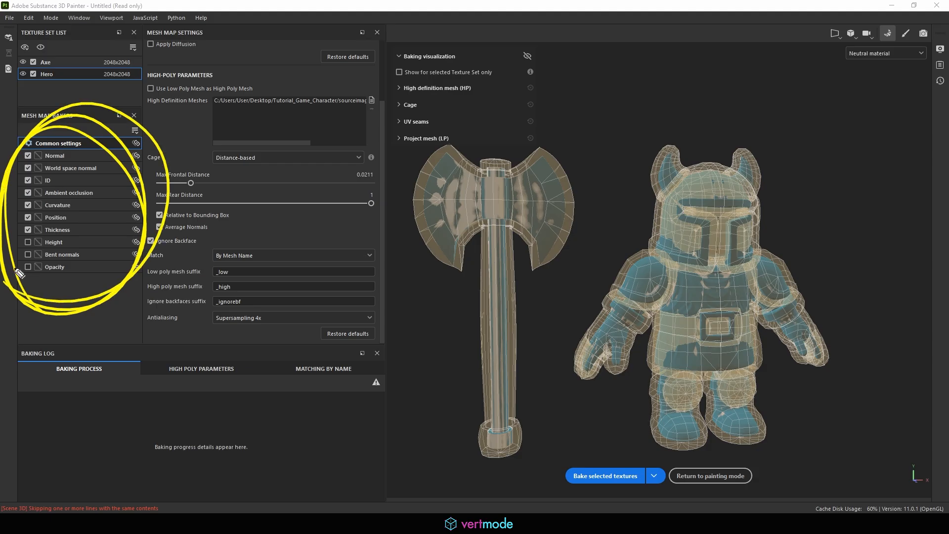
key("Escape")
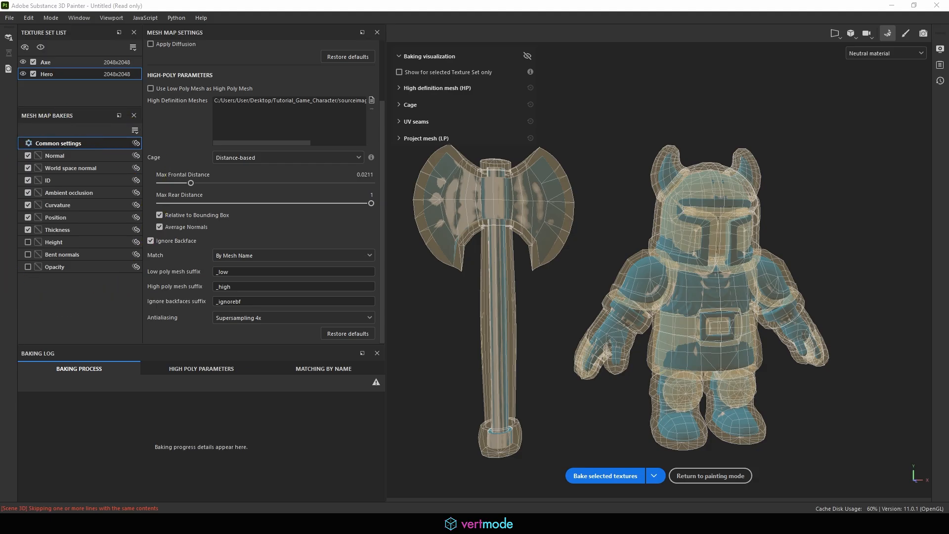
Set the mesh map output size to 512
scroll(348, 170, "up", 3)
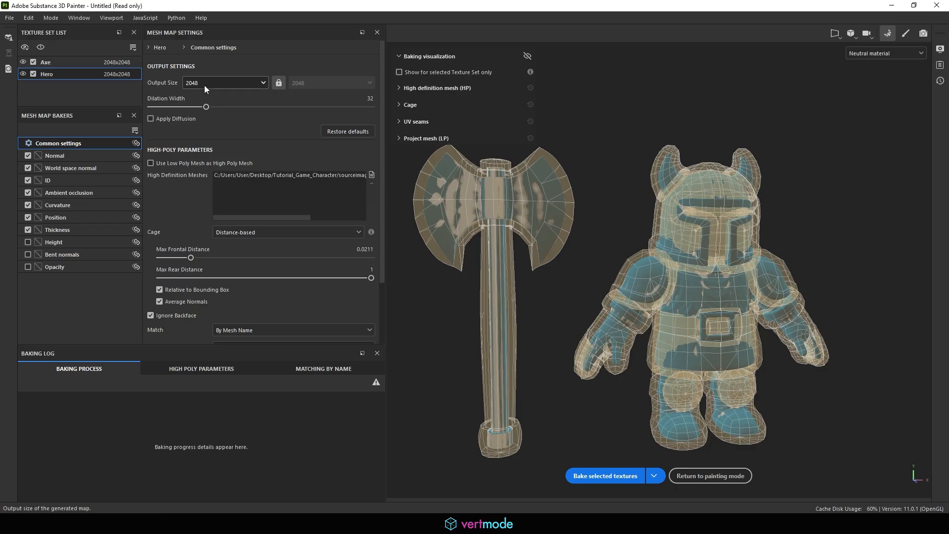
left_click(204, 84)
left_click(201, 134)
Switch to Maya, show the Hero_Low and AxeLow layers, and isolate the axe_low mesh in the viewport
middle_click_drag(582, 184, 664, 244, "alt")
scroll(663, 244, "up", 5)
left_click_drag(663, 244, 692, 232, "alt")
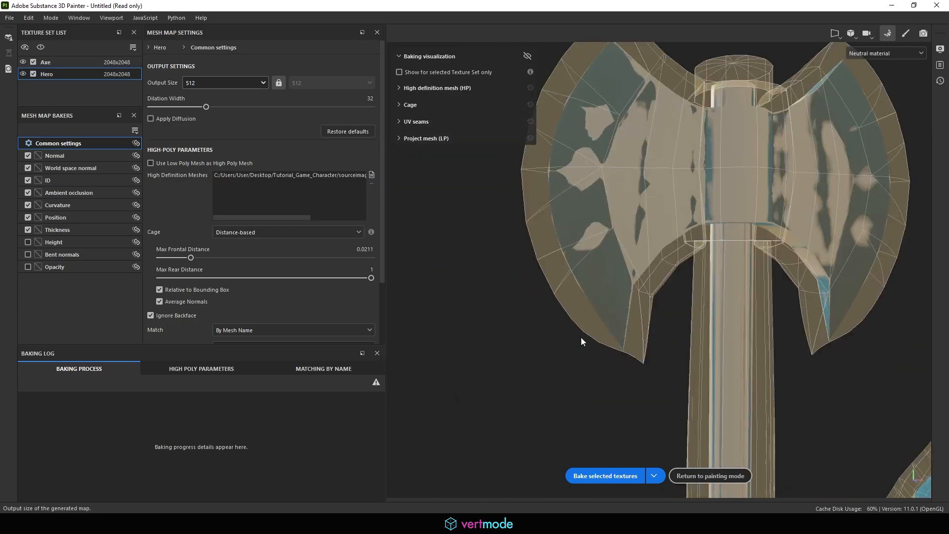
left_click_drag(538, 292, 569, 375, "alt")
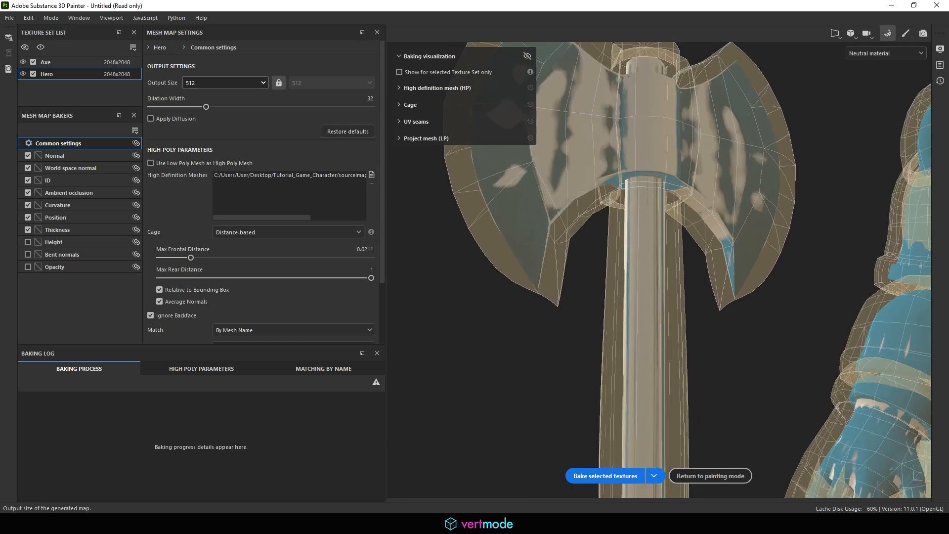
key("alt+Tab")
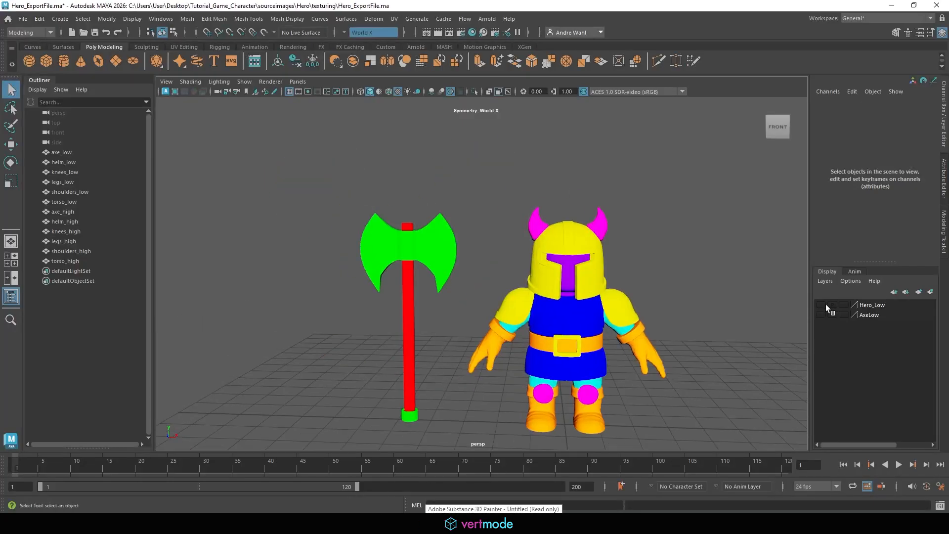
left_click(417, 238)
scroll(381, 235, "up", 5)
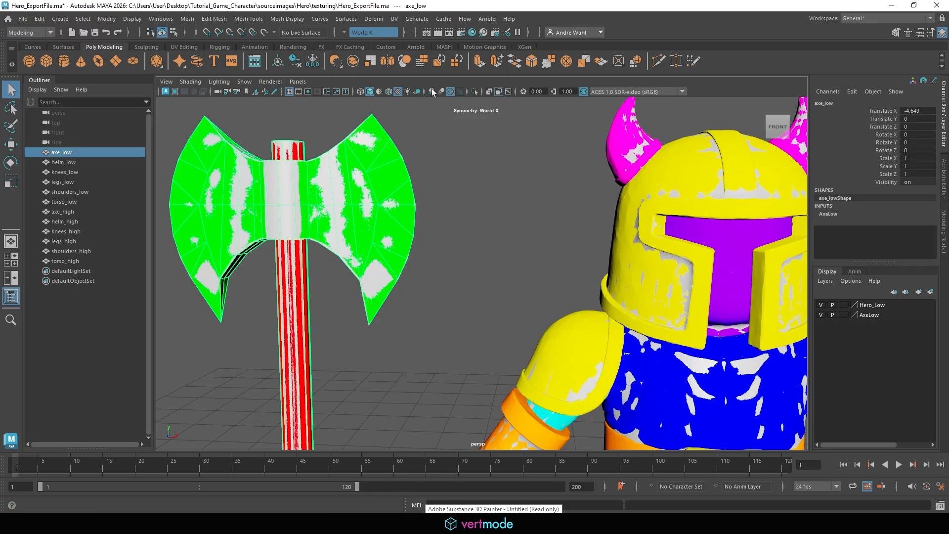
left_click(475, 91)
left_click(453, 283)
right_click_drag(453, 283, 514, 242, "alt")
middle_click_drag(514, 242, 687, 247, "alt")
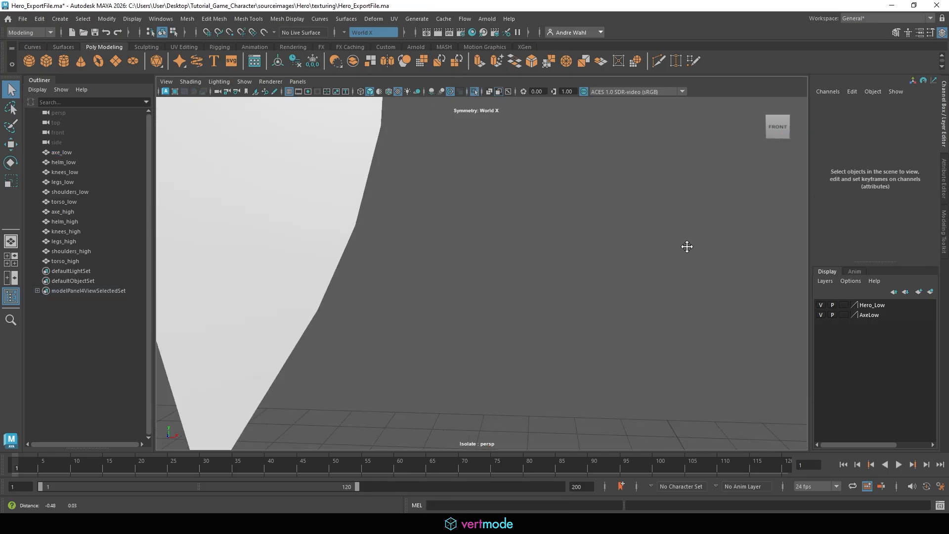
left_click_drag(687, 246, 339, 281, "alt")
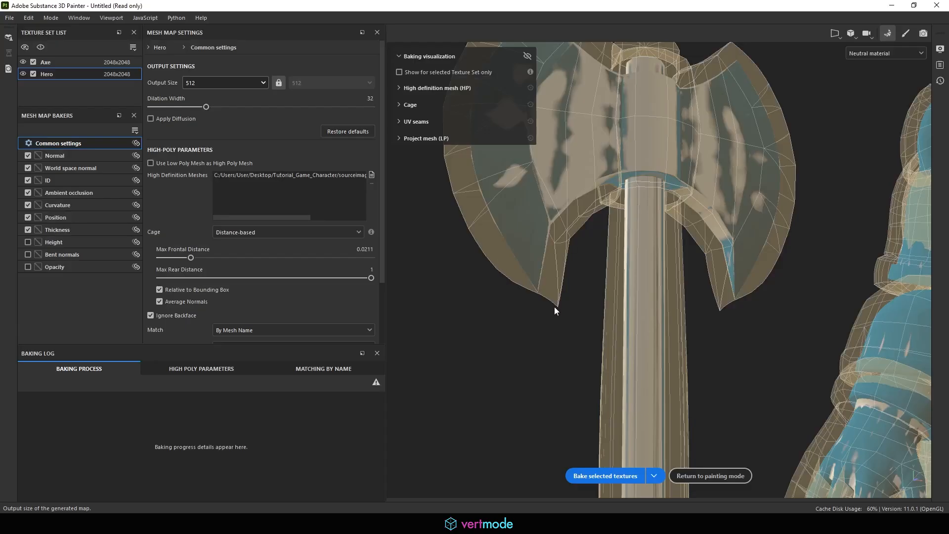
Switch back to Substance 3D Painter, bake the mesh maps for the Hero and Axe texture sets, and return to painting mode
left_click_drag(474, 364, 416, 313, "alt")
scroll(533, 354, "down", 6)
left_click_drag(533, 353, 593, 409, "alt")
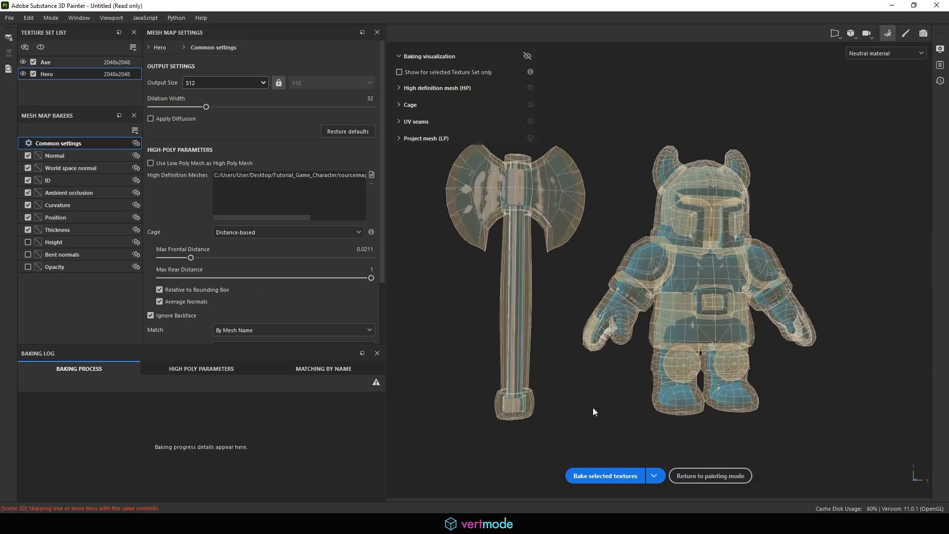
left_click(603, 475)
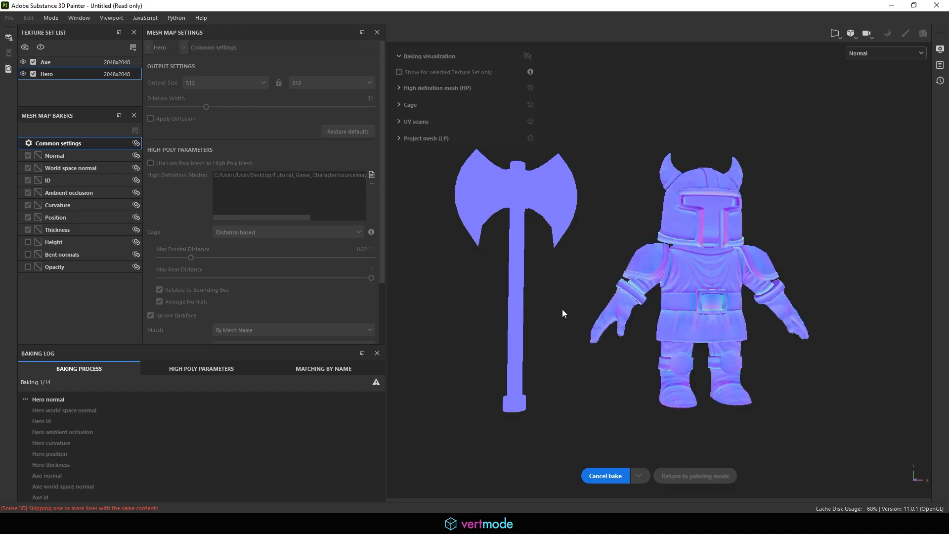
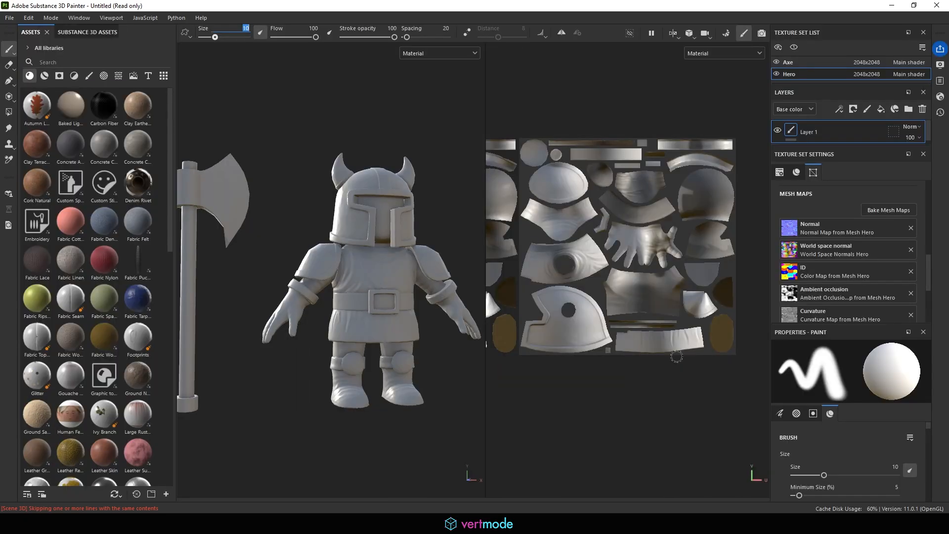
Examine the baked shading on both axe blades and the handle under different environment light directions
scroll(298, 336, "up", 5)
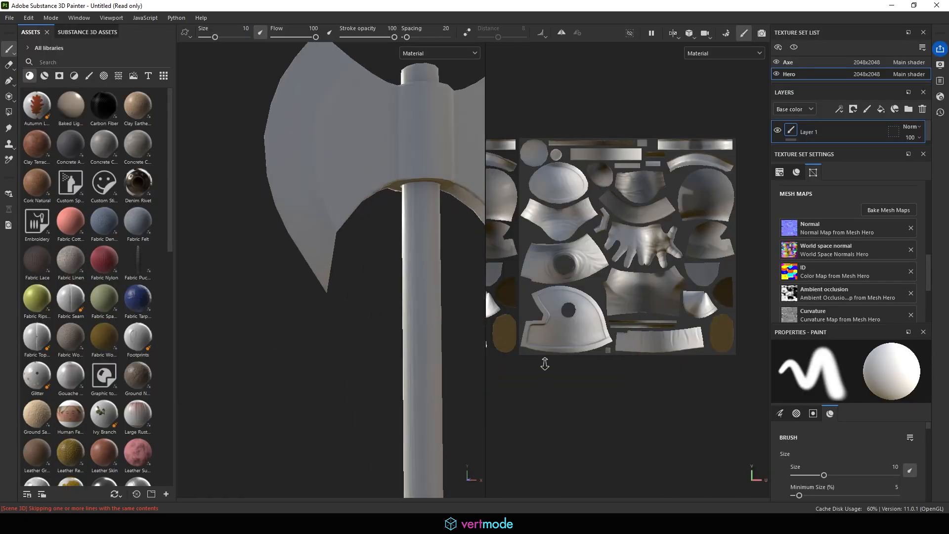
right_click_drag(299, 336, 388, 366, "shift")
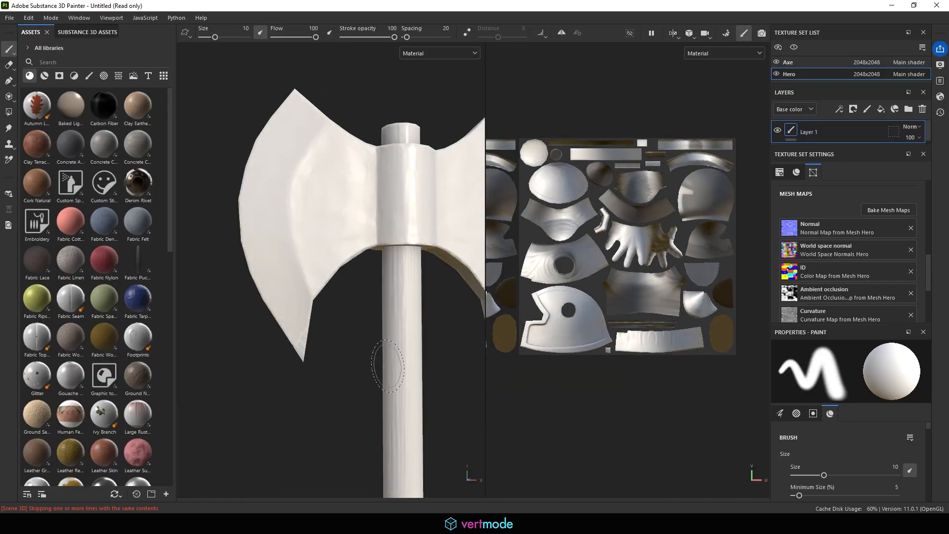
middle_click_drag(388, 366, 267, 324, "alt")
right_click_drag(266, 324, 628, 410, "alt")
middle_click_drag(375, 356, 172, 420, "alt")
mouse_move(327, 401)
left_mouse_down("alt")
mouse_move(340, 336)
mouse_move(353, 381)
mouse_move(370, 394)
mouse_move(354, 377)
mouse_move(350, 396)
mouse_move(317, 410)
left_mouse_up("alt")
right_click_drag(307, 414, 144, 349, "shift")
left_click_drag(301, 380, 332, 447, "alt+shift")
middle_click_drag(333, 447, 254, 420, "alt")
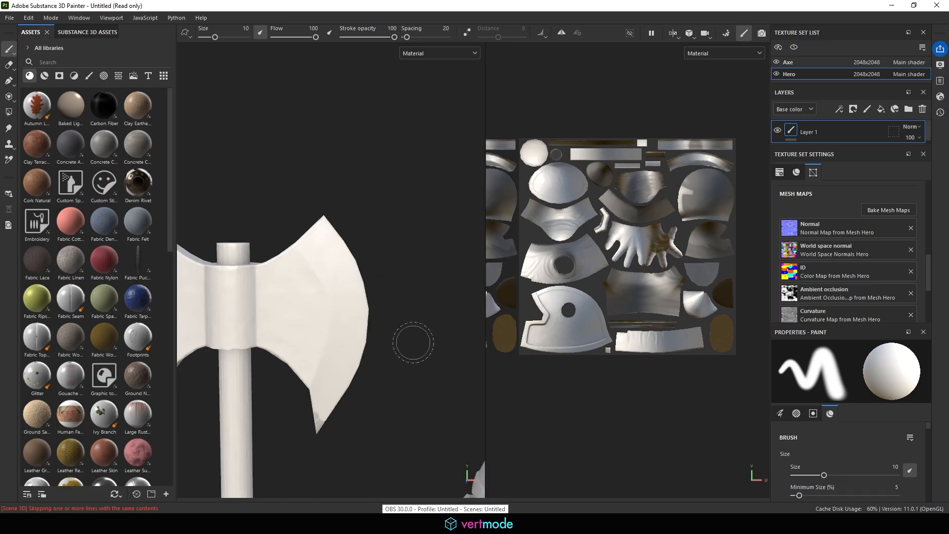
right_click_drag(356, 360, 366, 374, "alt")
left_click_drag(366, 373, 343, 325, "alt")
right_click_drag(343, 324, 324, 365, "shift")
Widen the 3D view and examine the baked folds and seams on the hero's torso and shoulder
key("f")
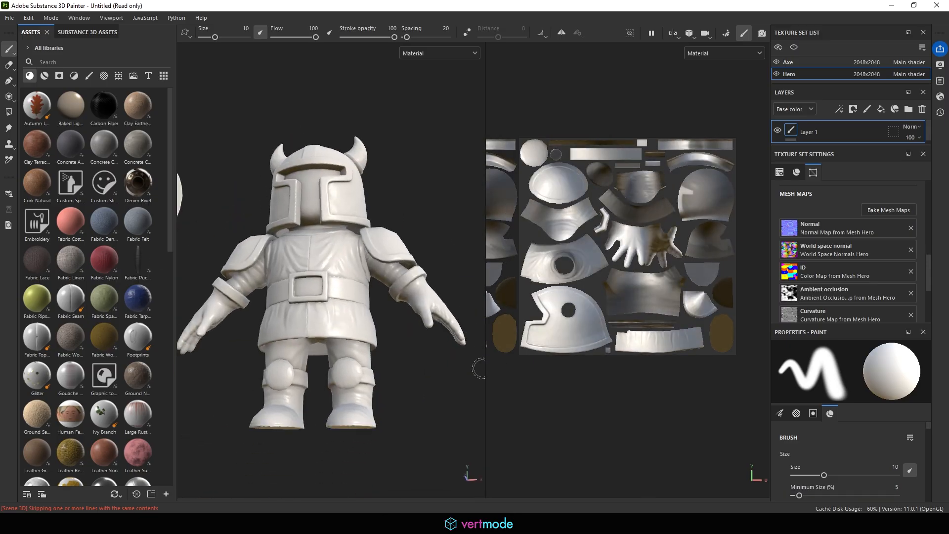
left_click_drag(485, 370, 691, 365)
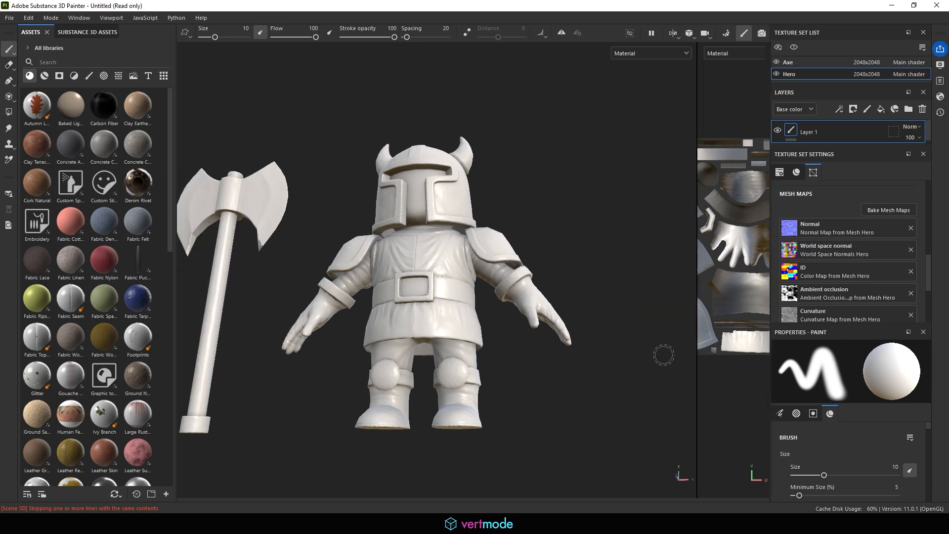
right_click_drag(410, 317, 464, 324, "alt")
left_click_drag(453, 307, 483, 290, "alt")
right_click_drag(483, 290, 607, 358, "alt")
middle_click_drag(608, 357, 605, 476, "alt")
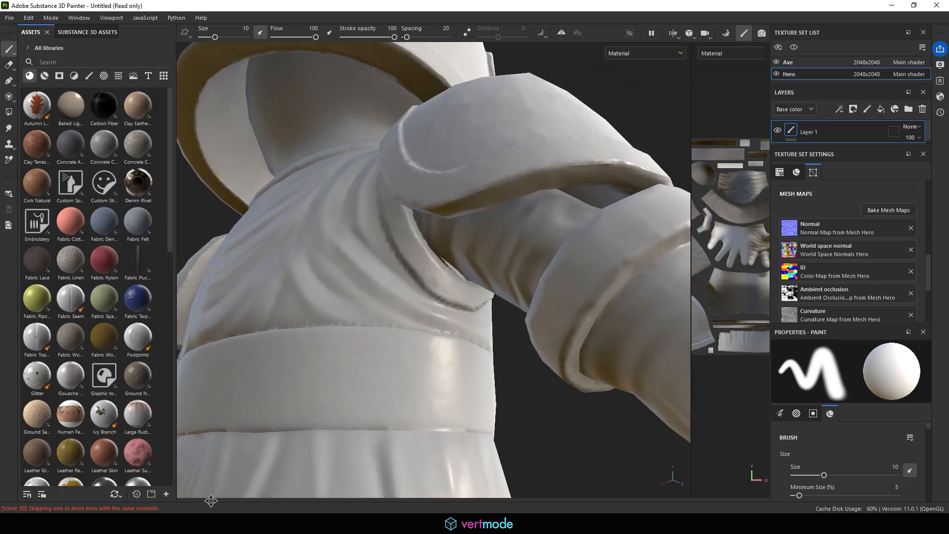
right_click_drag(336, 346, 413, 360, "alt")
left_click_drag(414, 360, 430, 322, "alt")
mouse_move(430, 307)
right_mouse_down("shift")
mouse_move(481, 298)
mouse_move(566, 154)
right_mouse_up("shift")
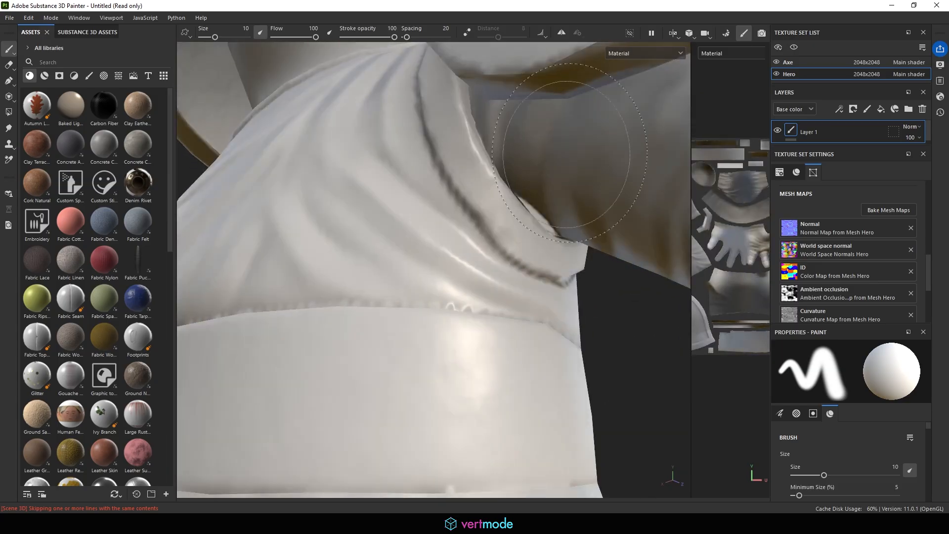
mouse_move(505, 226)
right_mouse_down("shift")
mouse_move(539, 222)
mouse_move(519, 218)
right_mouse_up("shift")
left_click_drag(512, 208, 452, 192, "alt")
middle_click_drag(452, 193, 464, 224, "alt")
left_click_drag(465, 225, 425, 371, "alt")
Examine the baked shading on the hero's glove, cuff and sleeve while rotating the environment light
scroll(373, 339, "down", 2)
left_click_drag(372, 339, 495, 373, "alt")
middle_click_drag(568, 357, 452, 351, "alt")
left_click_drag(453, 352, 357, 324, "alt")
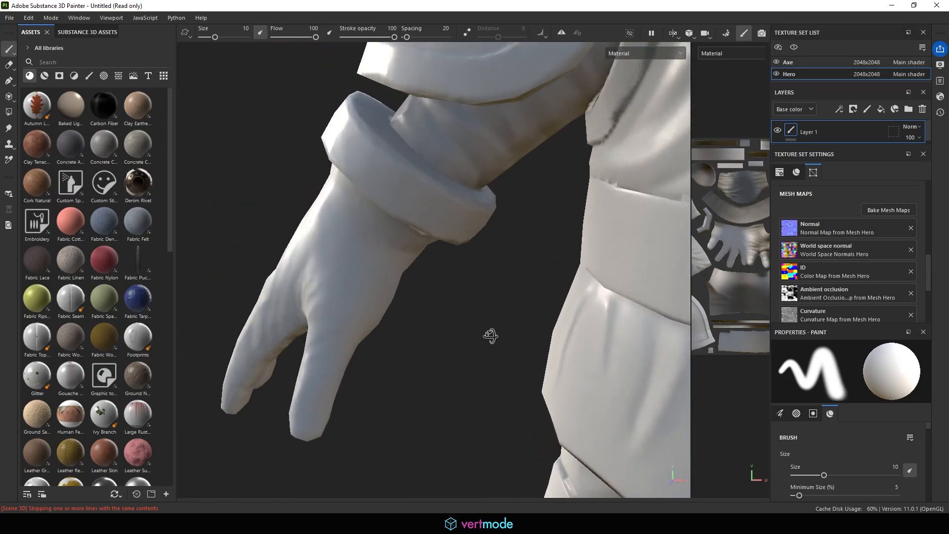
mouse_move(490, 336)
right_mouse_down("shift")
mouse_move(484, 303)
mouse_move(462, 293)
right_mouse_up("shift")
left_click_drag(475, 257, 462, 301, "alt")
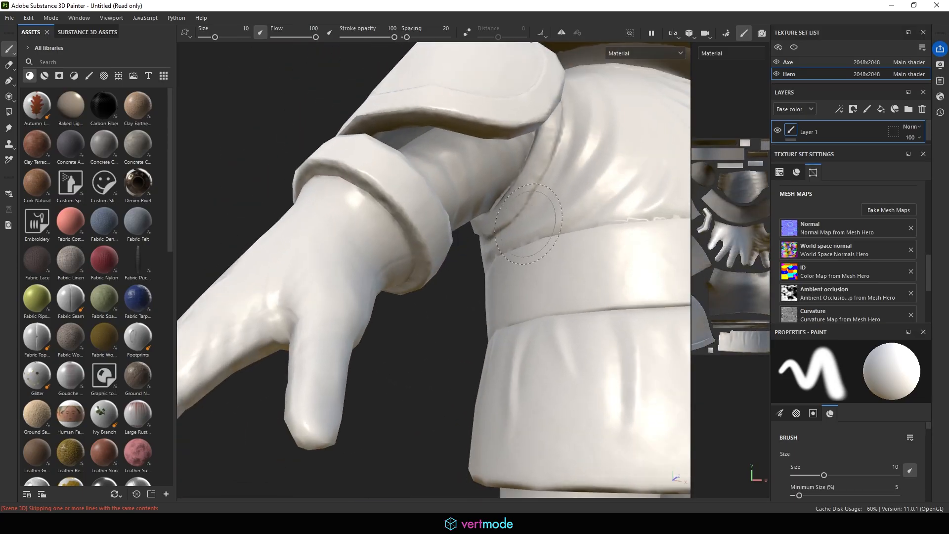
right_click_drag(462, 302, 446, 298, "shift")
left_click_drag(447, 299, 519, 336, "alt")
mouse_move(519, 336)
right_mouse_down("shift")
mouse_move(414, 315)
mouse_move(485, 337)
mouse_move(297, 345)
right_mouse_up("shift")
Examine the bake beneath the hero's tunic, around the legs, and back up to the upper body
left_click_drag(296, 345, 207, 232, "alt")
middle_click_drag(378, 274, 381, 225, "alt")
left_click_drag(381, 225, 349, 249, "alt")
right_click_drag(433, 309, 817, 329, "alt")
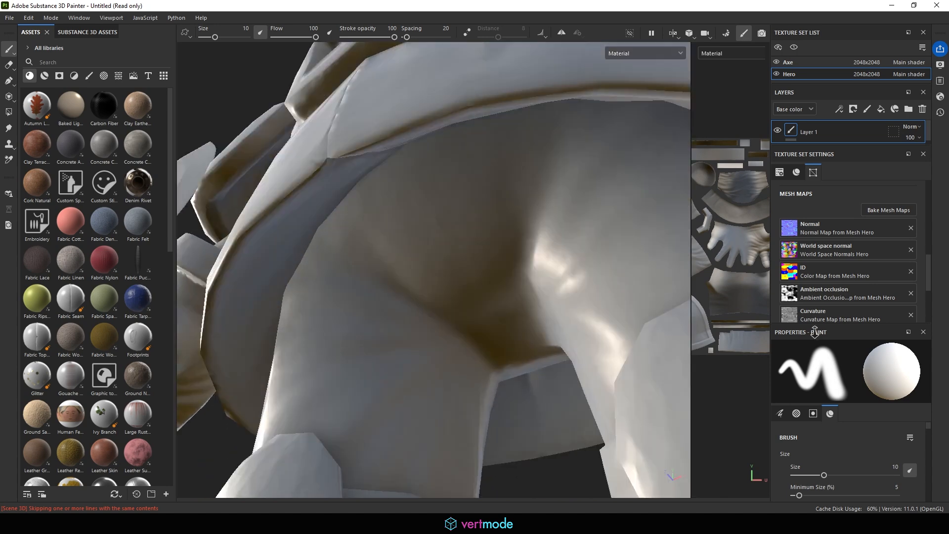
mouse_move(595, 292)
right_mouse_down("shift")
mouse_move(543, 270)
mouse_move(603, 299)
right_mouse_up("shift")
left_click_drag(603, 299, 586, 287, "alt")
right_click_drag(587, 287, 415, 343, "alt")
middle_click_drag(415, 343, 398, 110, "alt")
left_click_drag(398, 110, 529, 259, "alt")
mouse_move(530, 258)
right_mouse_down("alt")
mouse_move(607, 298)
mouse_move(516, 207)
right_mouse_up("alt")
left_click_drag(447, 171, 588, 233, "alt")
right_click_drag(589, 233, 331, 257, "alt")
middle_click_drag(331, 247, 352, 396, "alt")
left_click_drag(352, 395, 316, 276, "alt")
middle_click_drag(444, 197, 395, 330, "alt")
left_click_drag(394, 332, 267, 283, "alt")
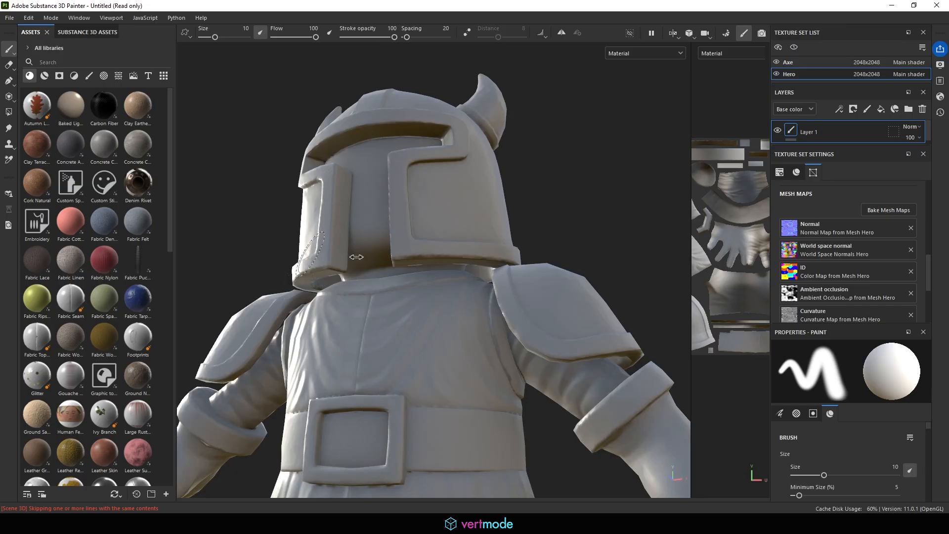
Examine the baked edges around the helmet's visor opening and face plates from several angles
right_click_drag(356, 257, 452, 244, "shift")
left_click_drag(452, 244, 467, 290, "alt")
middle_click_drag(470, 188, 481, 279, "alt")
right_click_drag(481, 280, 470, 240, "alt")
left_click_drag(469, 240, 547, 242, "alt")
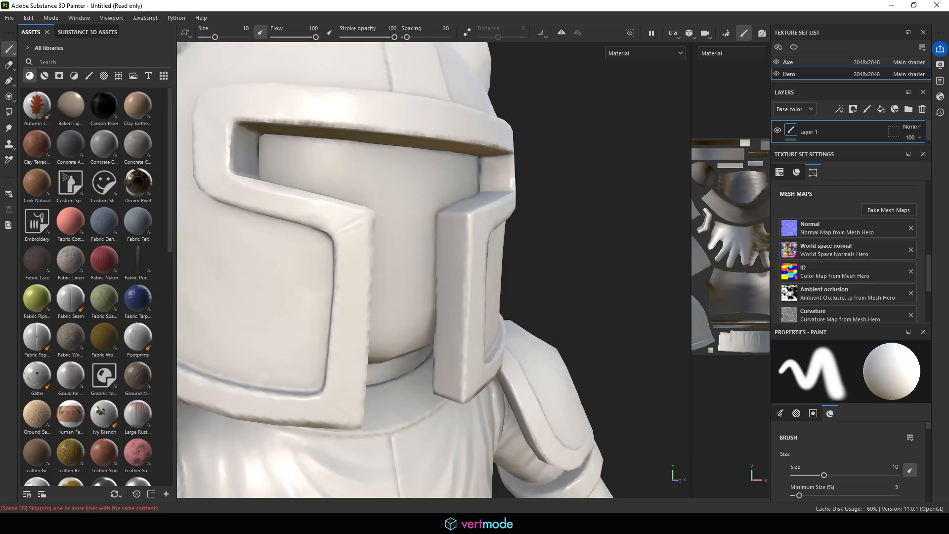
left_click_drag(364, 212, 418, 222, "alt")
mouse_move(440, 230)
right_mouse_down("shift")
mouse_move(570, 250)
mouse_move(491, 229)
mouse_move(405, 250)
right_mouse_up("shift")
left_click_drag(405, 250, 445, 253, "alt")
Examine the baked detail on the helmet's crown, central ridge and horns
middle_click_drag(445, 252, 408, 280, "alt")
left_click_drag(409, 280, 418, 356, "alt")
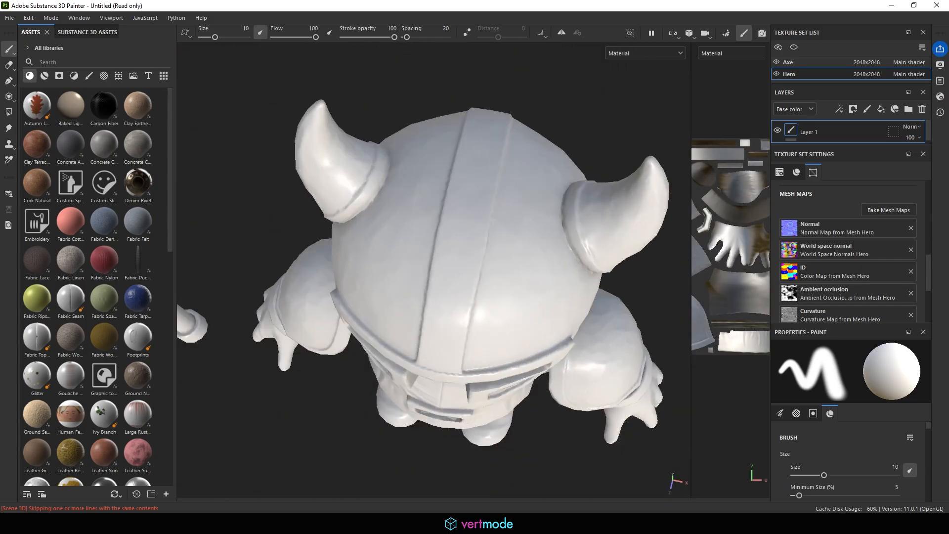
right_click_drag(437, 263, 549, 298, "shift")
left_click_drag(513, 304, 470, 445, "alt")
middle_click_drag(470, 445, 396, 484, "alt")
right_click_drag(548, 296, 494, 273, "shift")
left_click_drag(494, 274, 420, 292, "alt")
right_click_drag(420, 292, 331, 279, "alt")
left_click_drag(331, 280, 376, 346, "alt")
right_click_drag(375, 346, 457, 460, "alt")
middle_click_drag(457, 484, 511, 376, "alt")
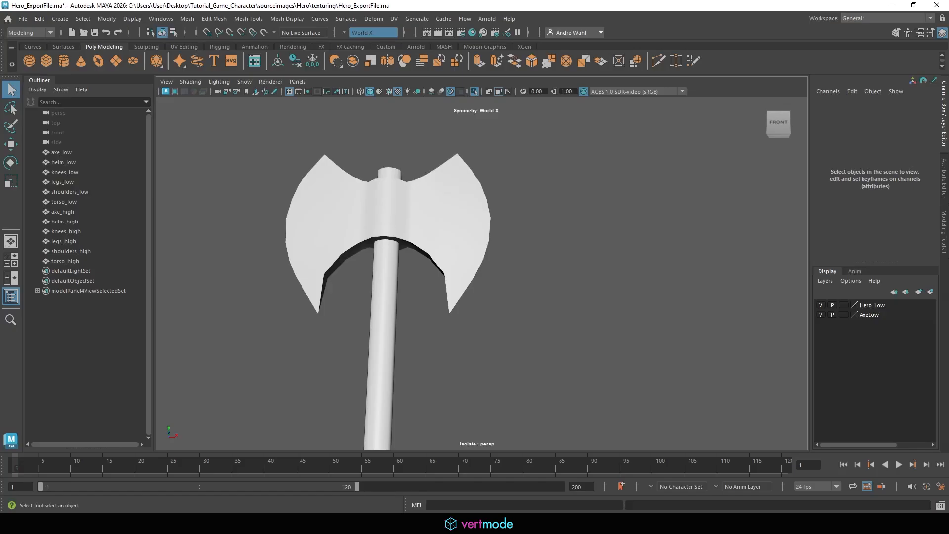
Switch to Maya, open the UV Editor for axe_low and place it beside the framed axe
left_click(457, 224)
right_click_drag(595, 271, 420, 269, "alt")
left_click_drag(421, 269, 455, 235, "alt")
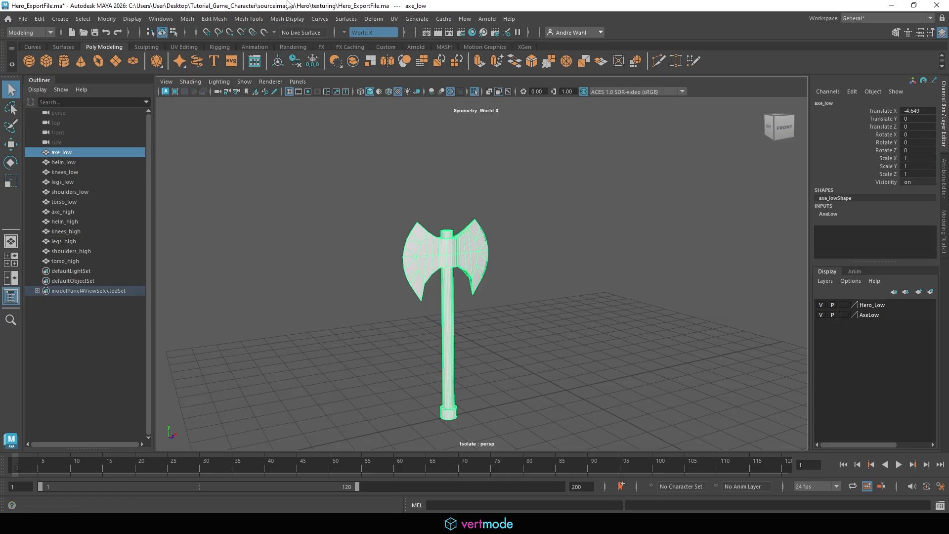
left_click(397, 22)
left_click(408, 35)
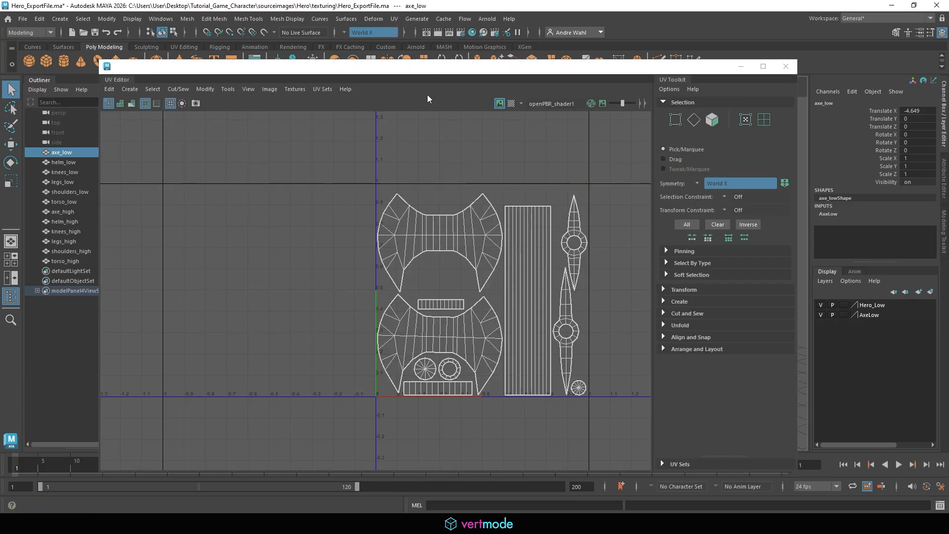
left_click_drag(351, 66, 582, 51)
key("f")
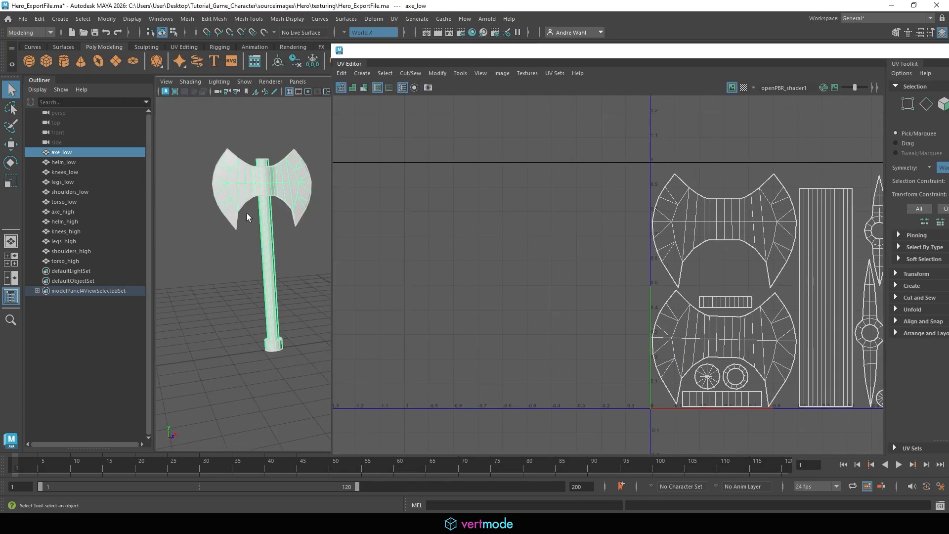
Select the vertices around one lower blade tip in the UV Editor to check its topology, and minimize the editor
scroll(692, 297, "up", 10)
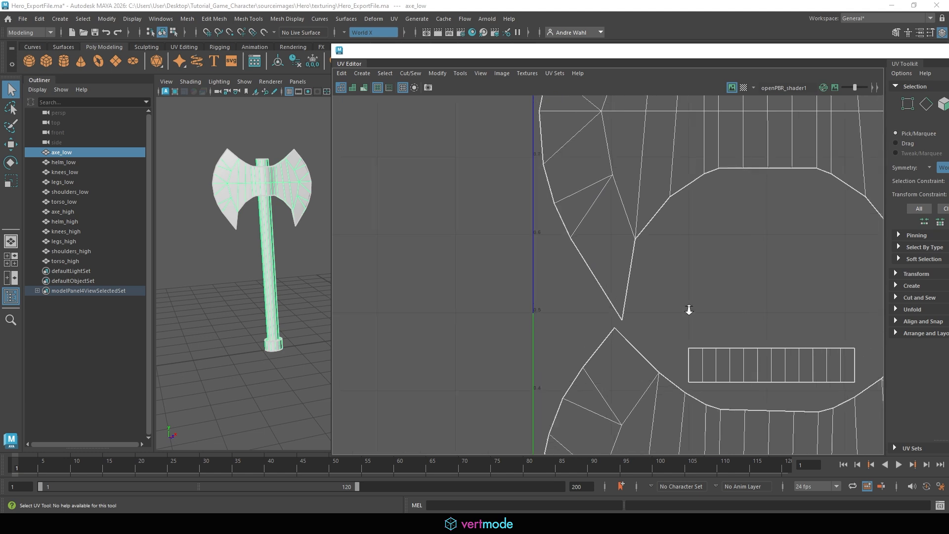
right_click_drag(640, 161, 609, 154)
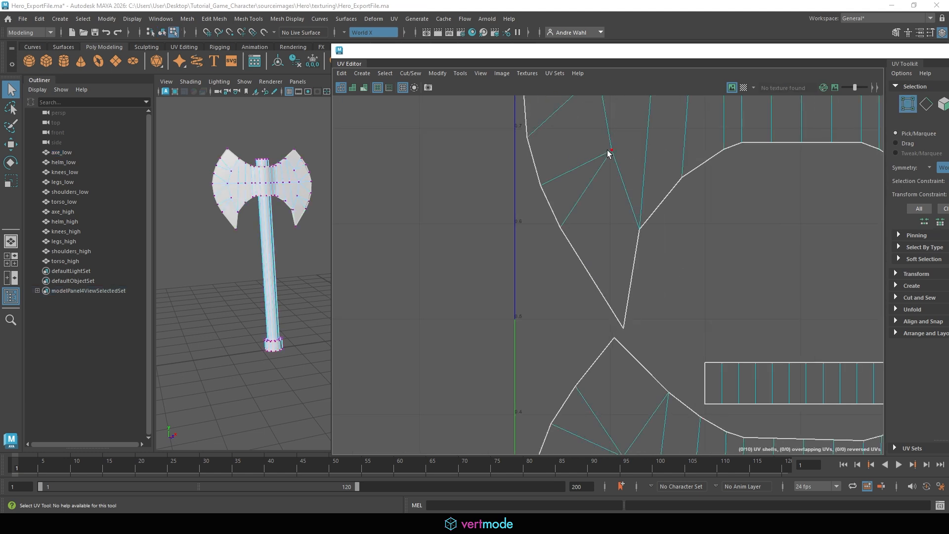
left_click(638, 229, "shift")
left_click(623, 327, "shift")
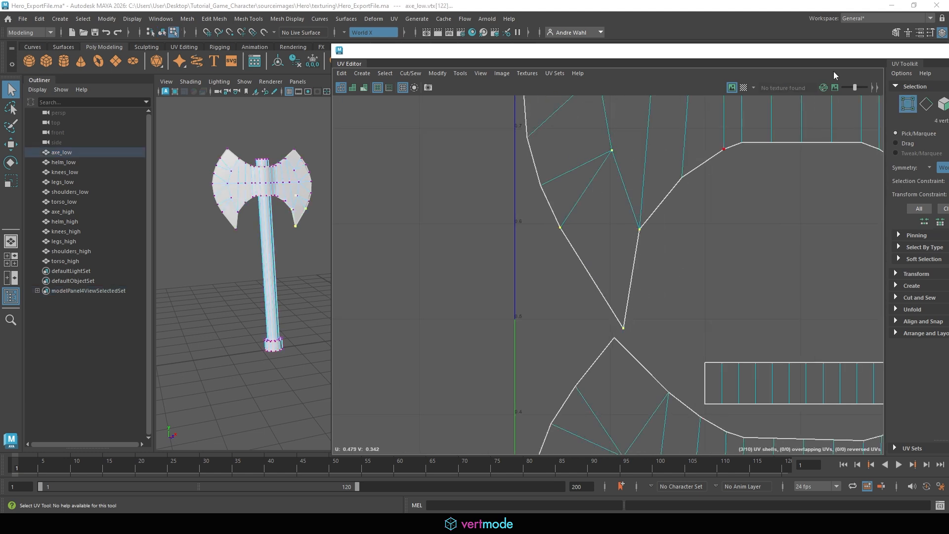
left_click(740, 93)
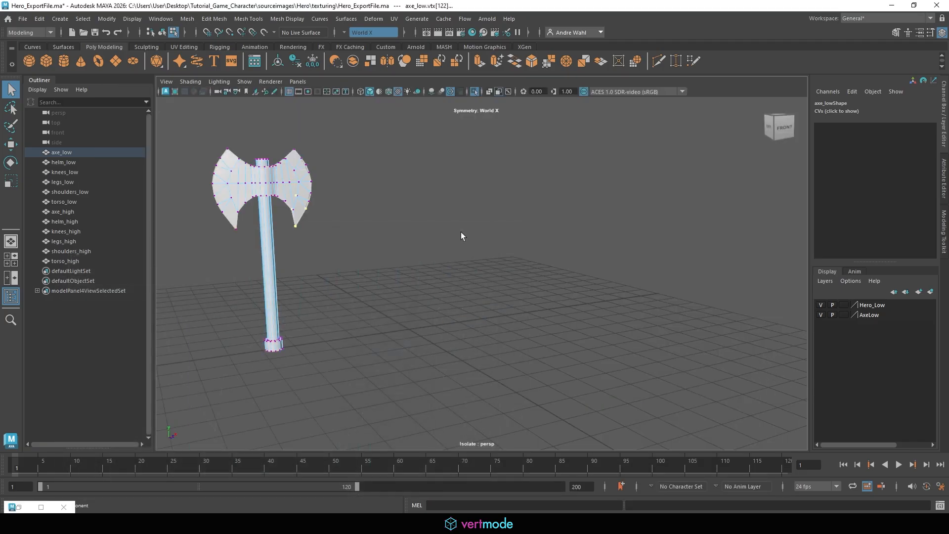
Cut an edge across one lower blade tip of axe_low with Multi-Cut, from the inner corner to the outer edge
key("f")
right_click_drag(371, 216, 470, 227)
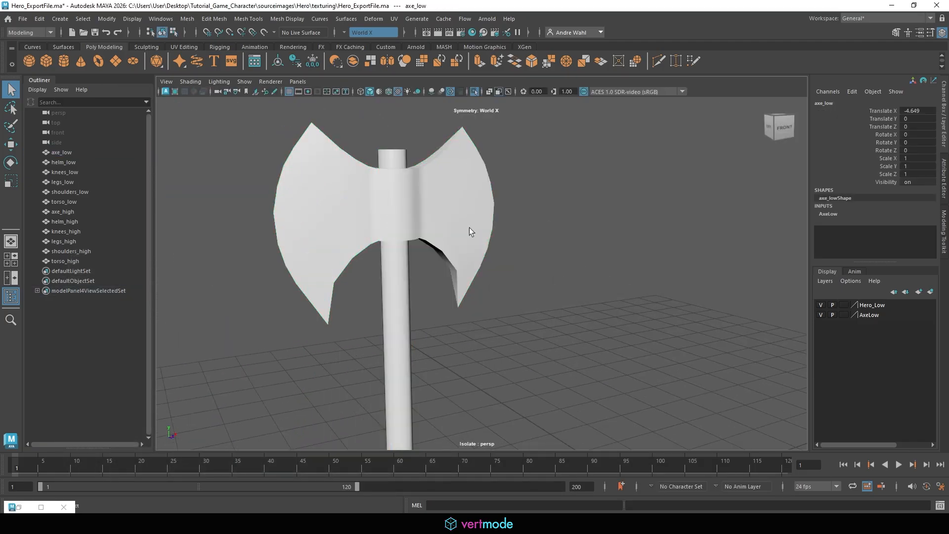
scroll(378, 206, "up", 5)
left_click_drag(378, 206, 420, 219, "alt")
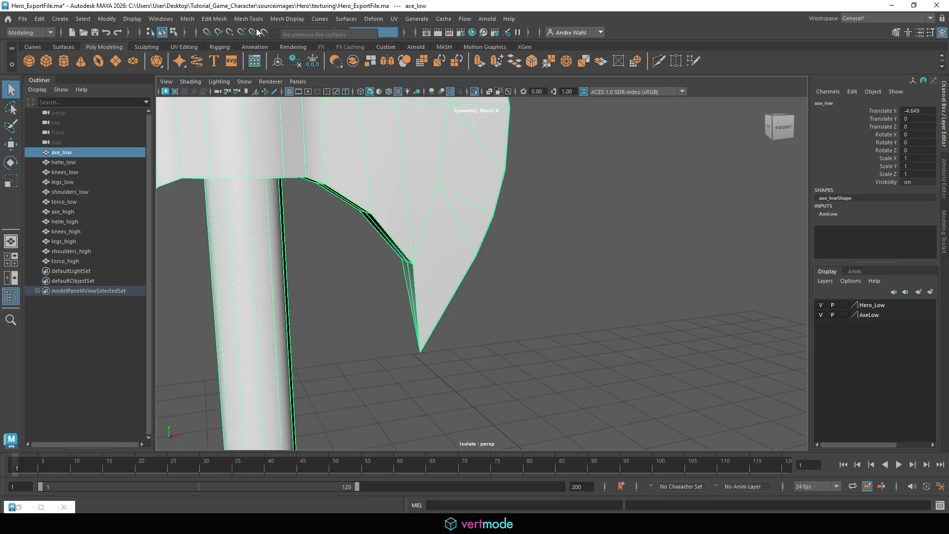
left_click(592, 152)
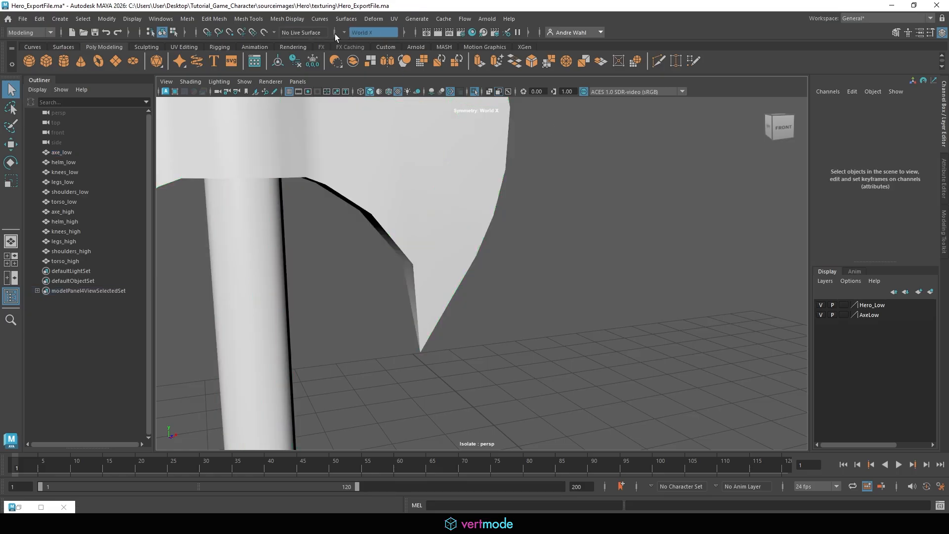
left_click(364, 121)
left_click(896, 33)
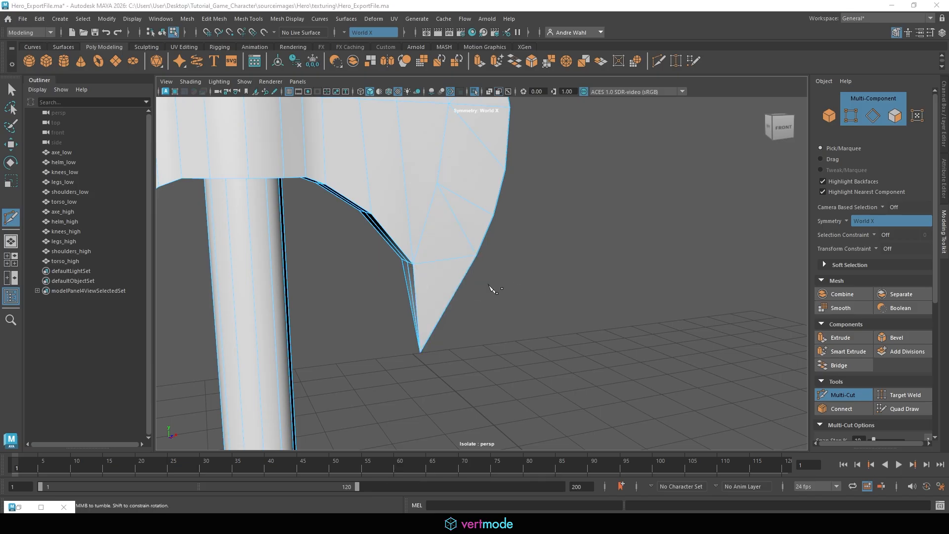
left_click_drag(492, 288, 366, 241, "alt")
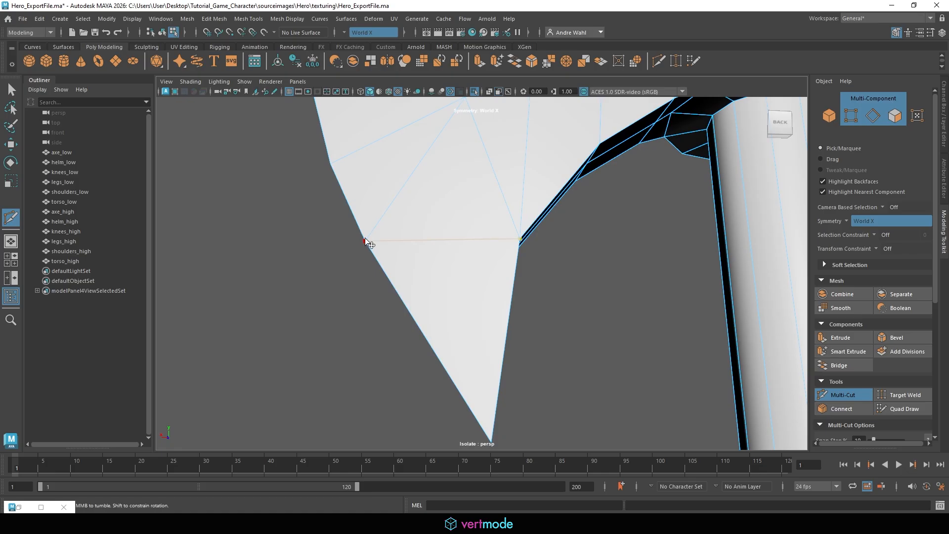
left_click_drag(556, 281, 478, 304, "alt")
Cut matching edges across the opposite lower blade tip on its front and back faces, and return to object mode
right_click_drag(477, 303, 565, 312, "alt")
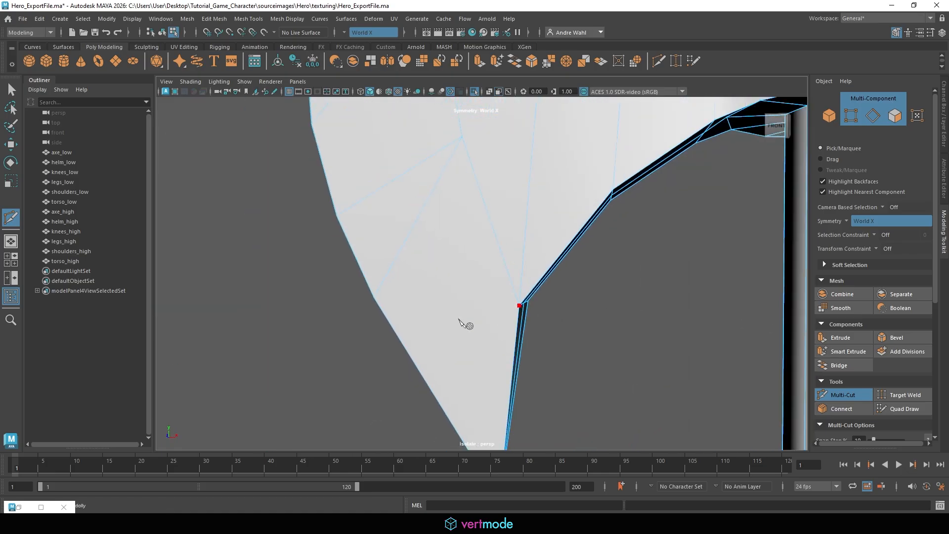
middle_click_drag(460, 322, 380, 373, "alt")
left_click_drag(381, 373, 511, 327, "alt")
left_click_drag(316, 307, 377, 353, "alt")
right_click_drag(377, 354, 326, 350, "alt")
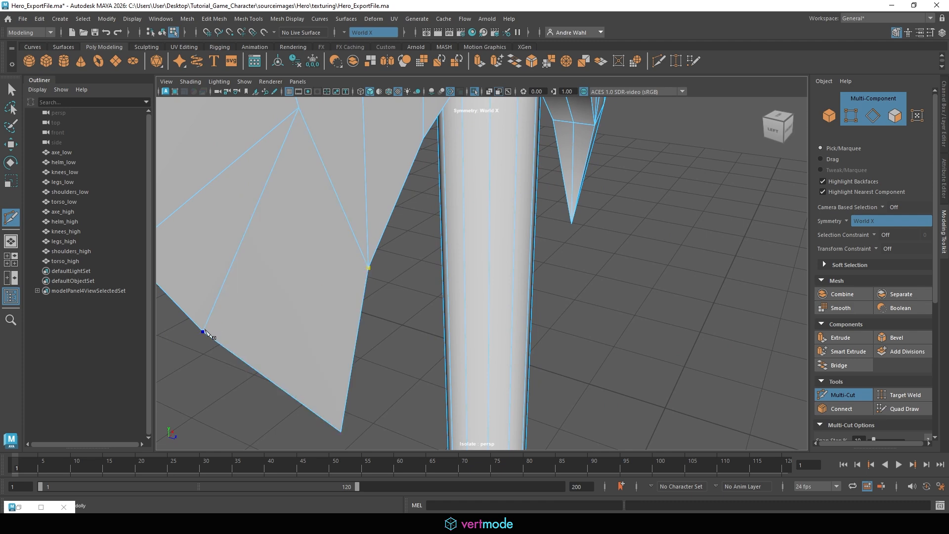
left_click_drag(456, 313, 431, 367, "alt")
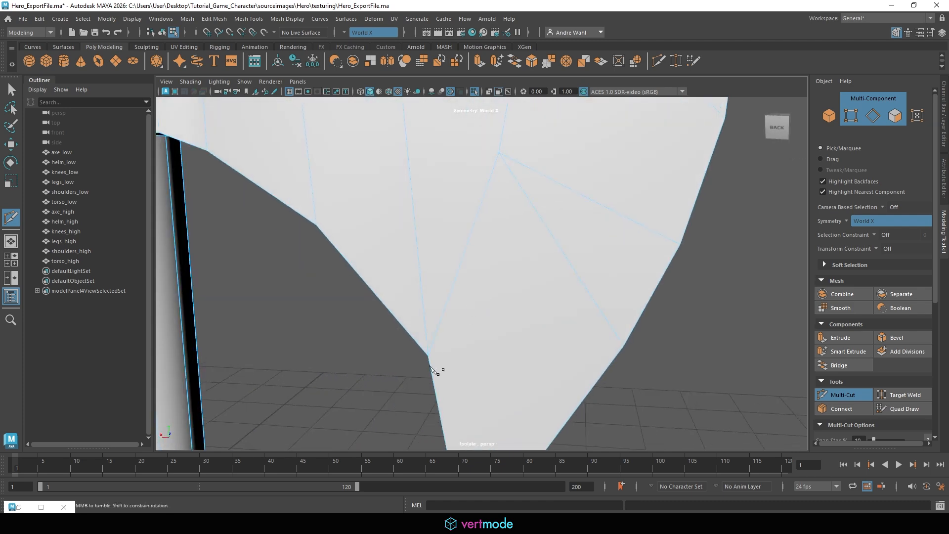
middle_click_drag(568, 366, 469, 323, "alt")
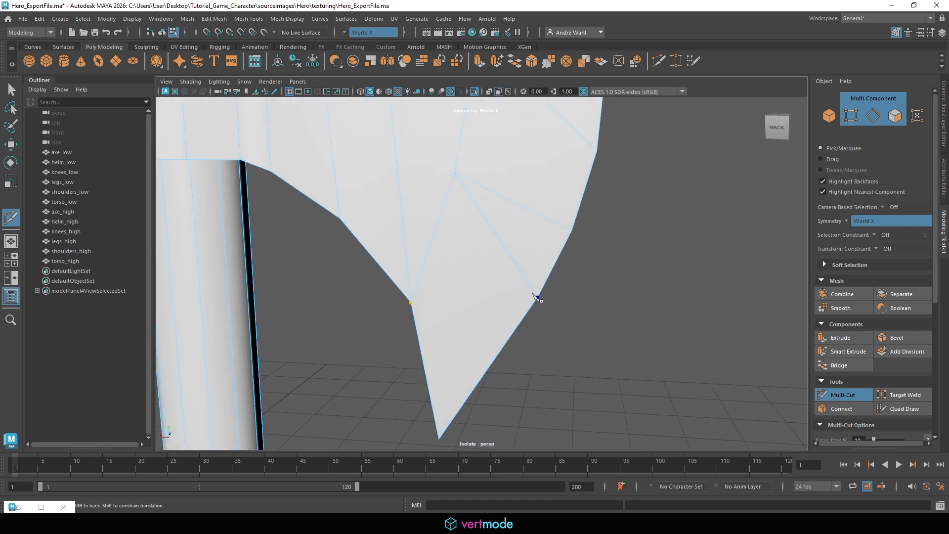
right_click_drag(411, 273, 371, 307, "alt")
left_click_drag(371, 308, 292, 355, "alt")
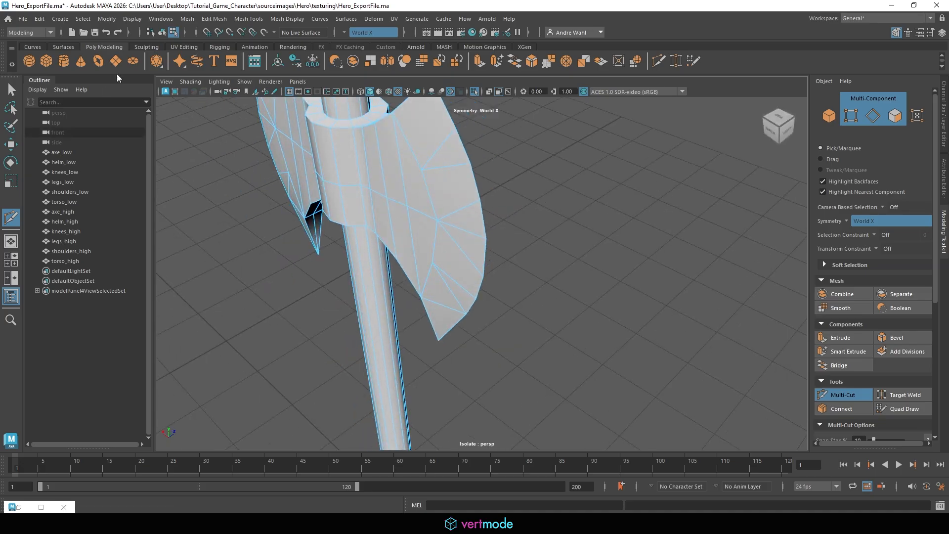
left_click(12, 90)
right_click_drag(487, 218, 566, 178)
left_click(530, 346)
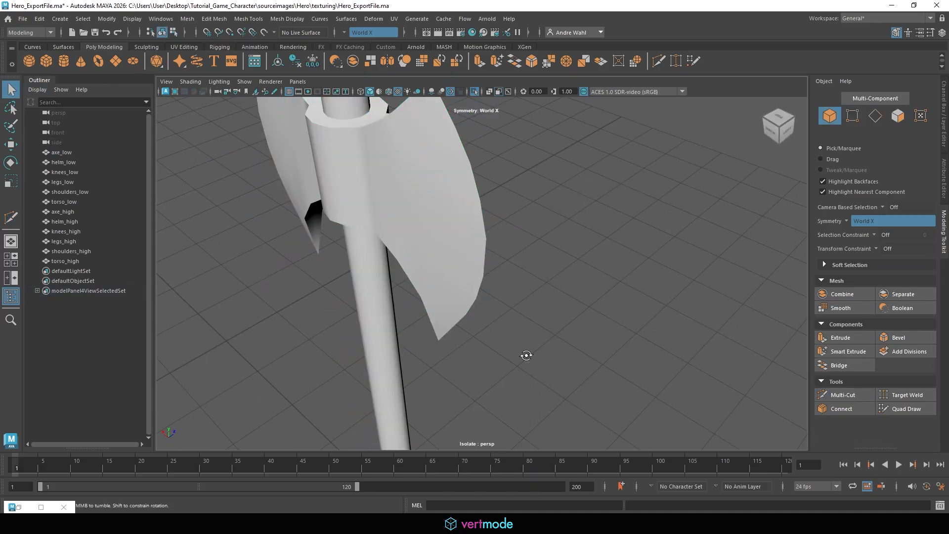
Switch to Substance 3D Painter and examine the baked axe head and its blade tips from several angles
left_click_drag(527, 354, 469, 190, "alt")
left_click_drag(453, 240, 568, 410, "alt")
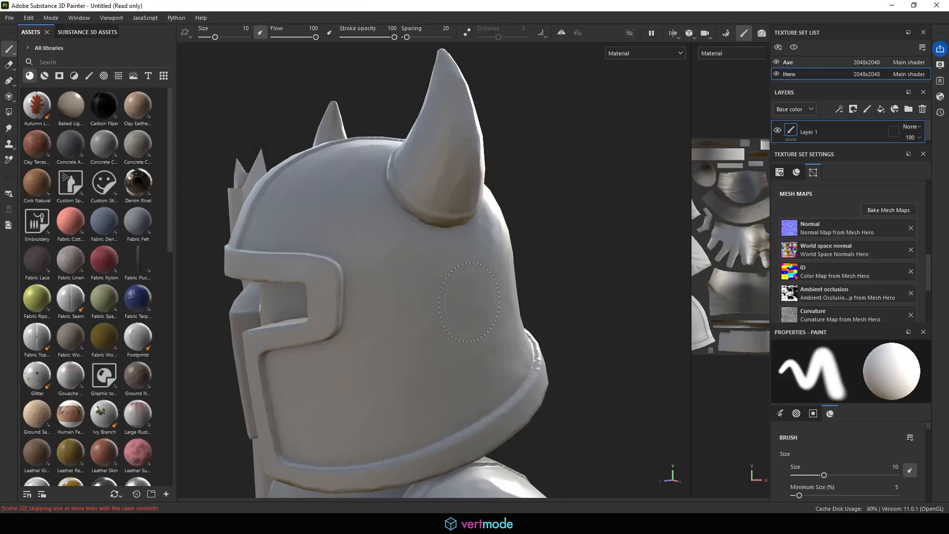
mouse_move(494, 237)
left_mouse_down("alt")
mouse_move(555, 244)
mouse_move(626, 296)
mouse_move(566, 332)
mouse_move(411, 279)
left_mouse_up("alt")
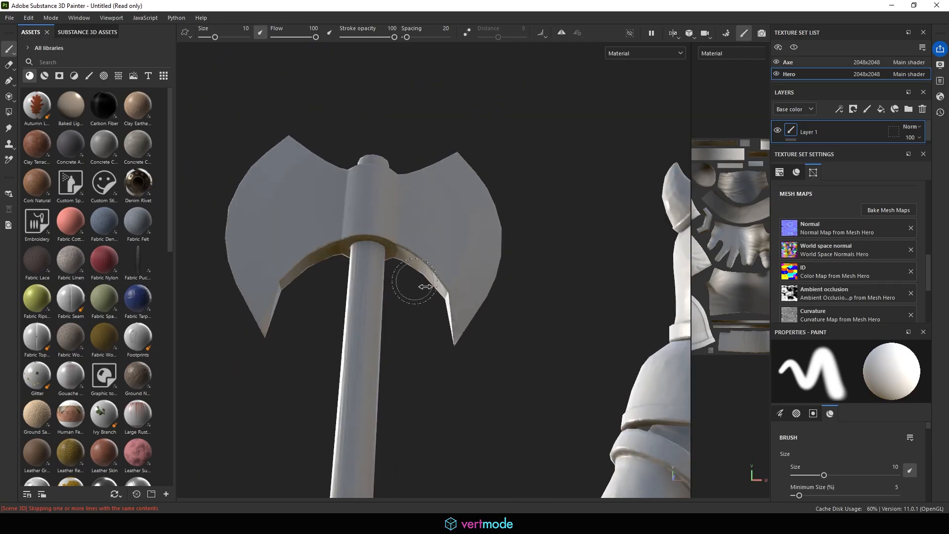
right_click_drag(411, 280, 514, 321, "shift")
left_click_drag(444, 350, 528, 381, "alt")
right_click_drag(529, 381, 484, 363, "alt")
left_click_drag(485, 363, 297, 316, "alt")
right_click_drag(346, 291, 392, 271, "shift")
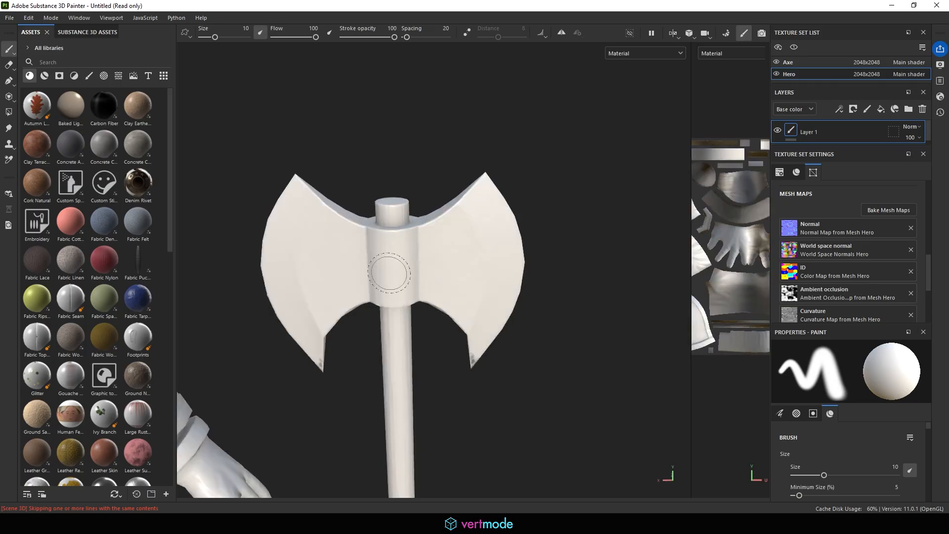
Examine the baked detail on the hero's arm, glove cuff, shoulder plate and torso from front, back and below
key("f")
middle_click_drag(464, 276, 301, 289, "alt")
left_click_drag(406, 281, 428, 248, "alt")
middle_click_drag(420, 291, 445, 223, "alt")
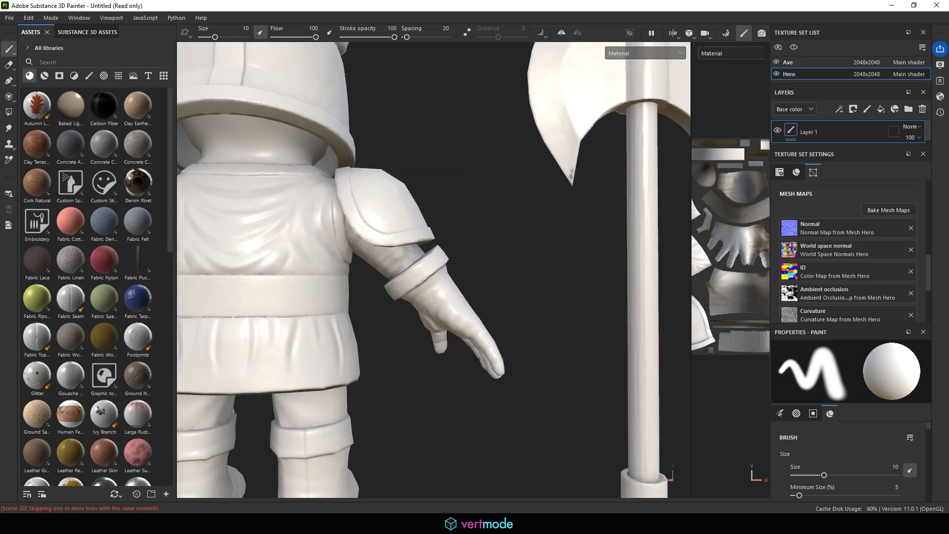
right_click_drag(411, 252, 452, 263, "alt")
left_click_drag(452, 262, 426, 181, "alt")
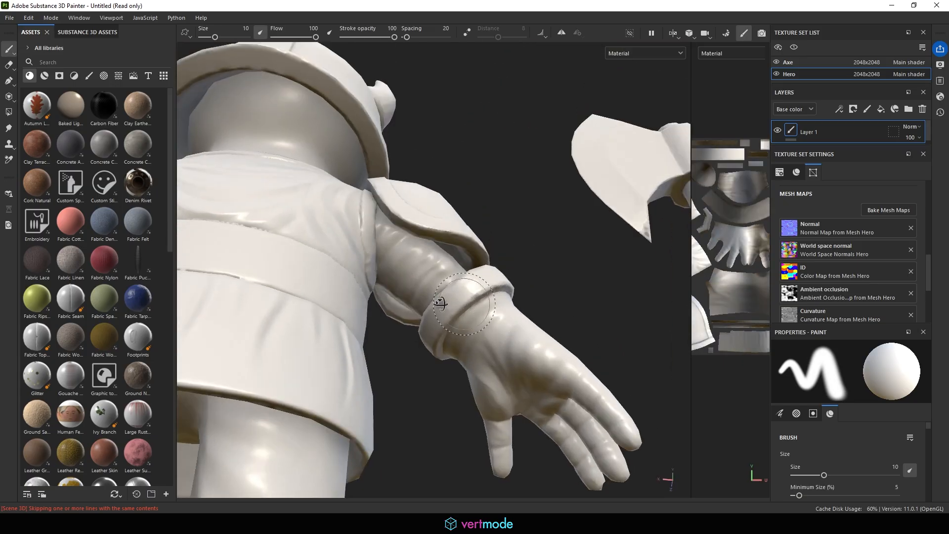
left_click_drag(441, 302, 326, 291, "alt")
left_click_drag(445, 322, 348, 324, "alt")
left_click_drag(537, 325, 500, 358, "alt")
middle_click_drag(499, 358, 262, 415, "alt")
right_click_drag(509, 282, 463, 277, "shift")
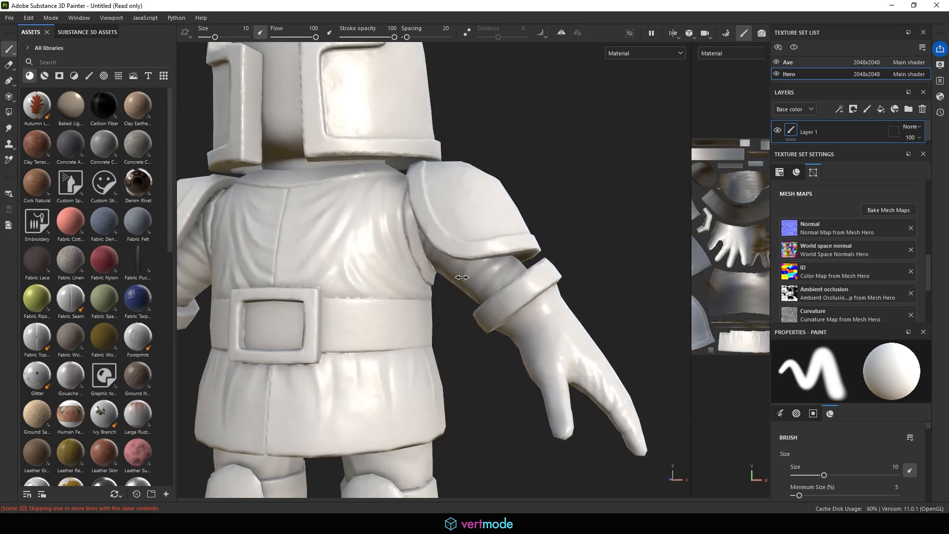
right_click_drag(558, 275, 642, 261, "alt")
left_click_drag(460, 269, 413, 243, "alt")
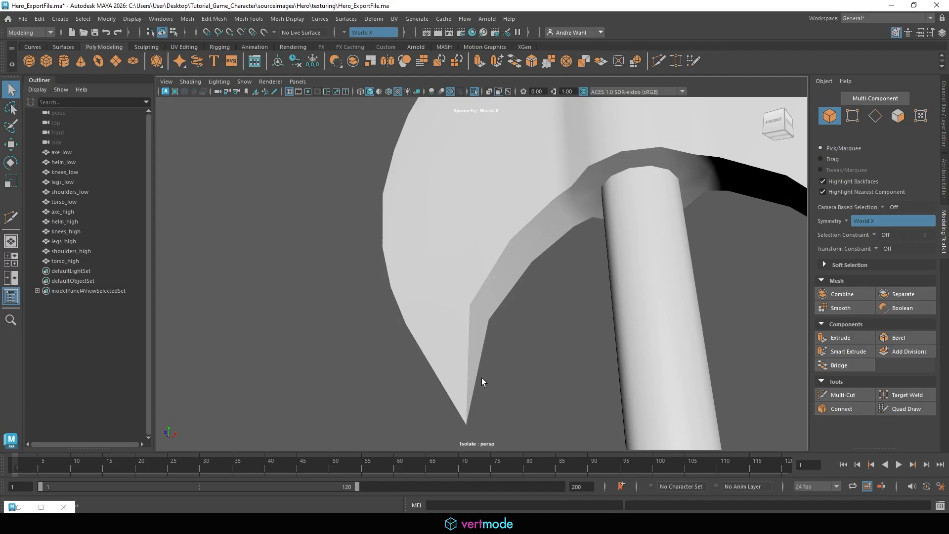
Return to Maya, end the axe isolation to show all the models, and isolate torso_low
left_click_drag(483, 381, 286, 318, "alt")
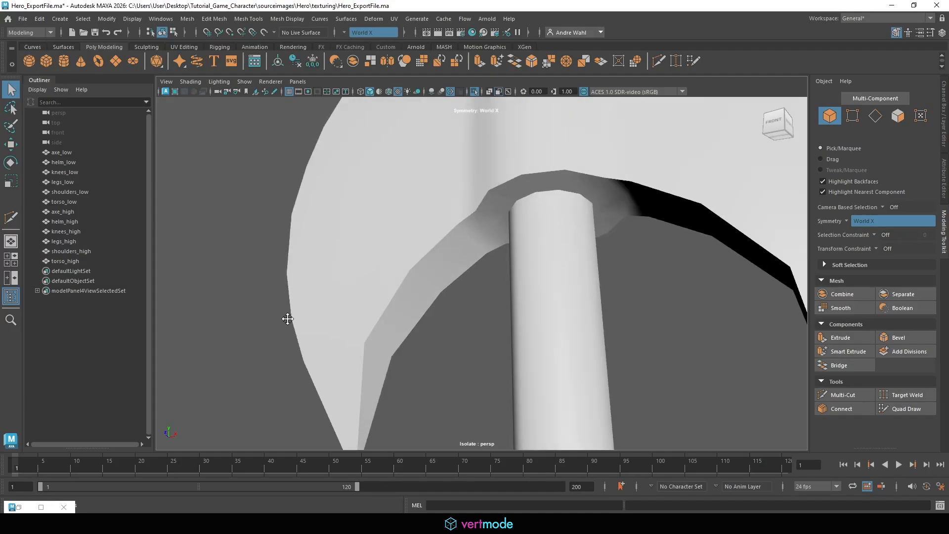
scroll(469, 115, "down", 5)
left_click(474, 91)
middle_click_drag(662, 277, 444, 228, "alt")
scroll(443, 227, "down", 3)
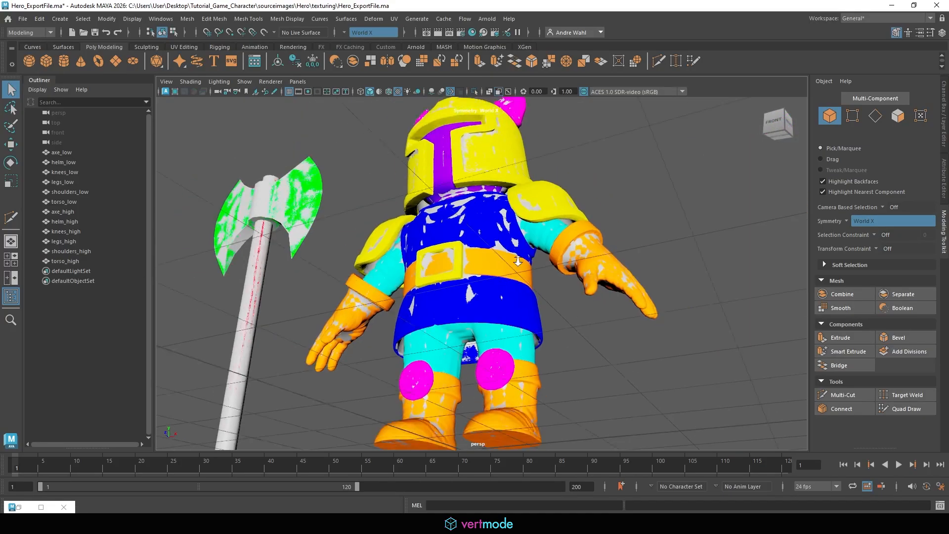
left_click_drag(474, 296, 554, 341, "alt")
middle_click_drag(584, 361, 532, 209, "alt")
scroll(531, 209, "down", 5)
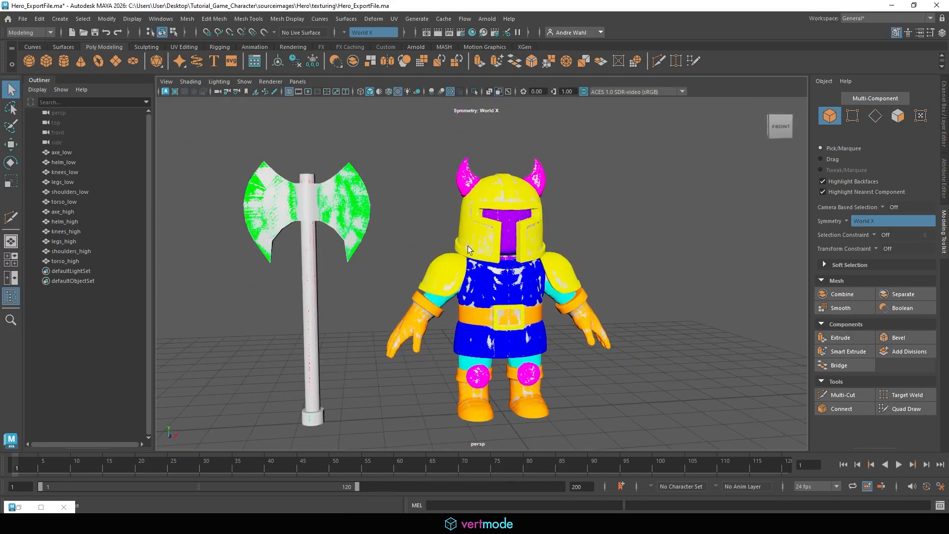
left_click(553, 296)
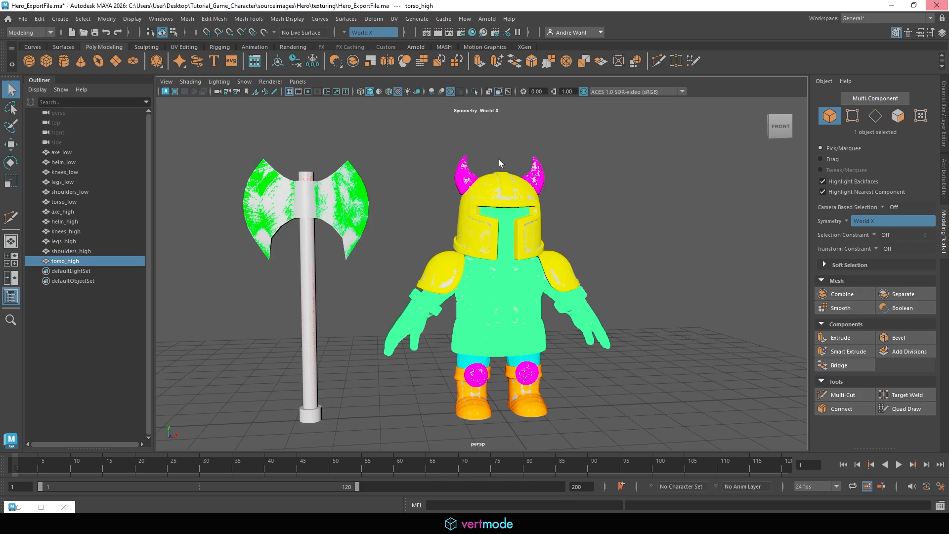
left_click(82, 172)
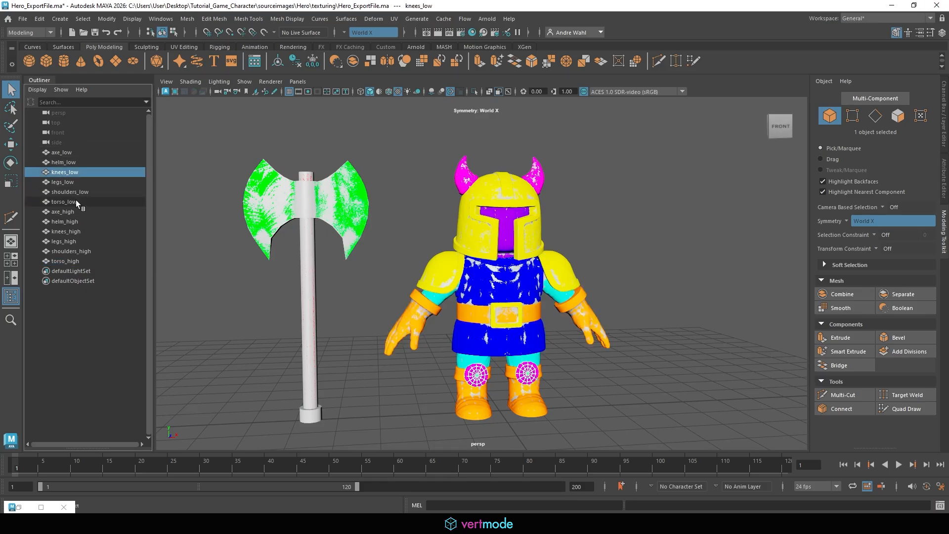
left_click(76, 201)
left_click(474, 92)
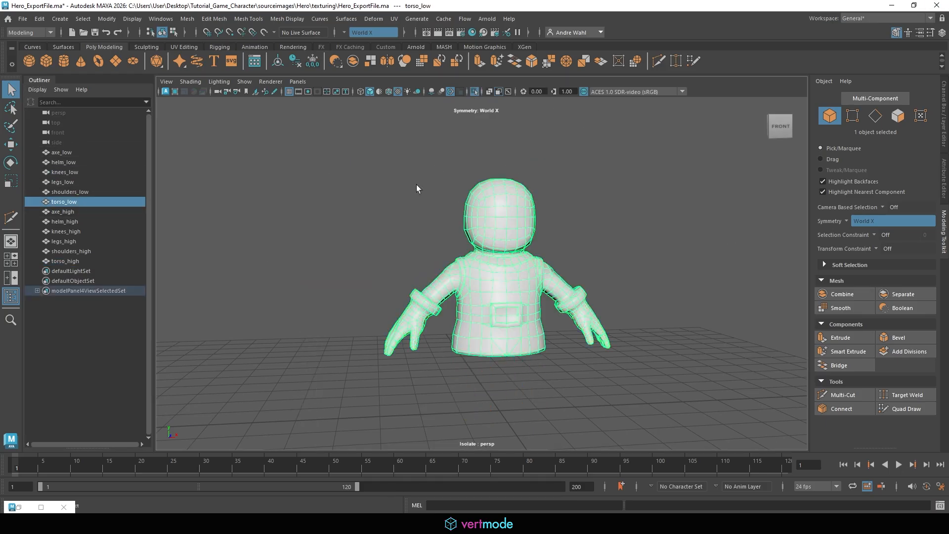
Extract the upper-arm faces between the shoulders and glove cuffs on both arms of torso_low
scroll(466, 271, "up", 6)
right_click_drag(354, 218, 357, 244)
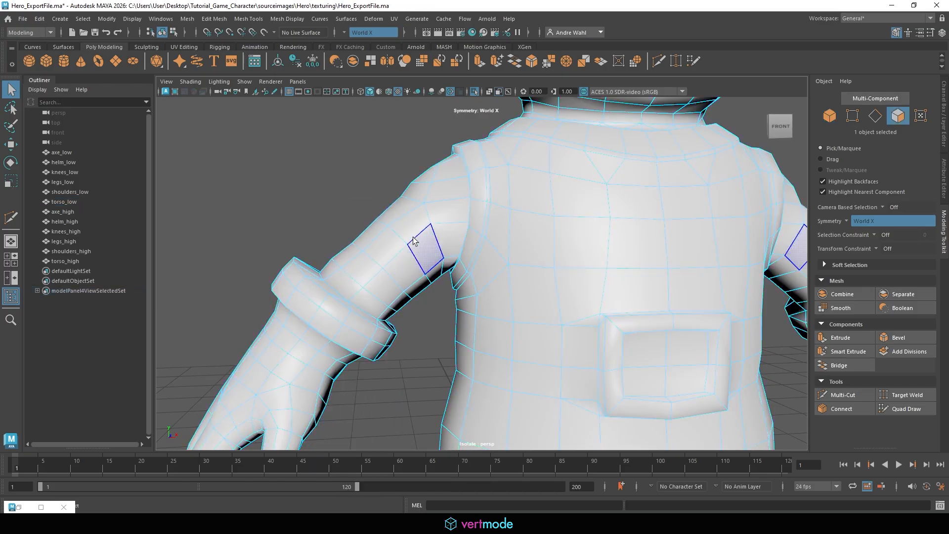
right_click_drag(413, 232, 455, 254)
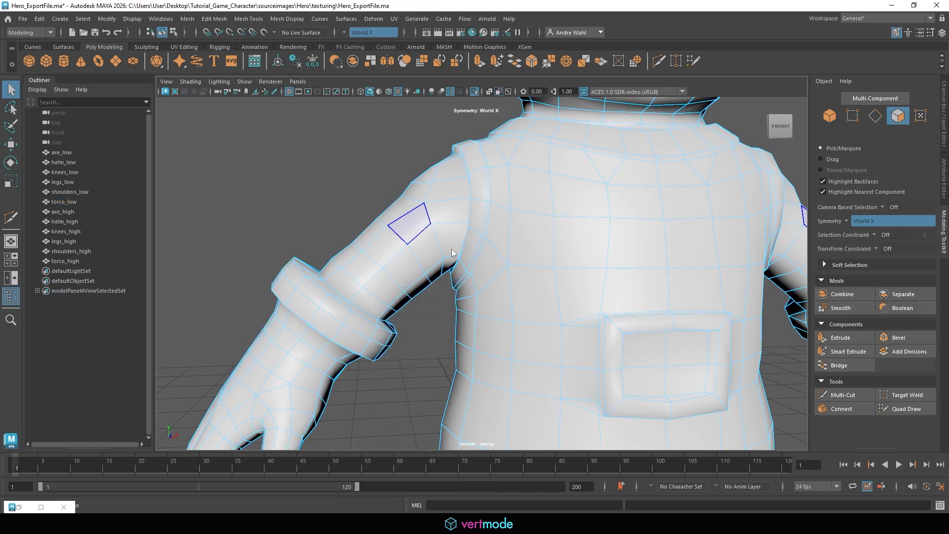
left_click(421, 224)
scroll(604, 227, "down", 6)
left_click_drag(396, 242, 356, 252, "alt")
middle_click_drag(448, 262, 356, 207, "alt")
left_click_drag(356, 208, 348, 192, "alt")
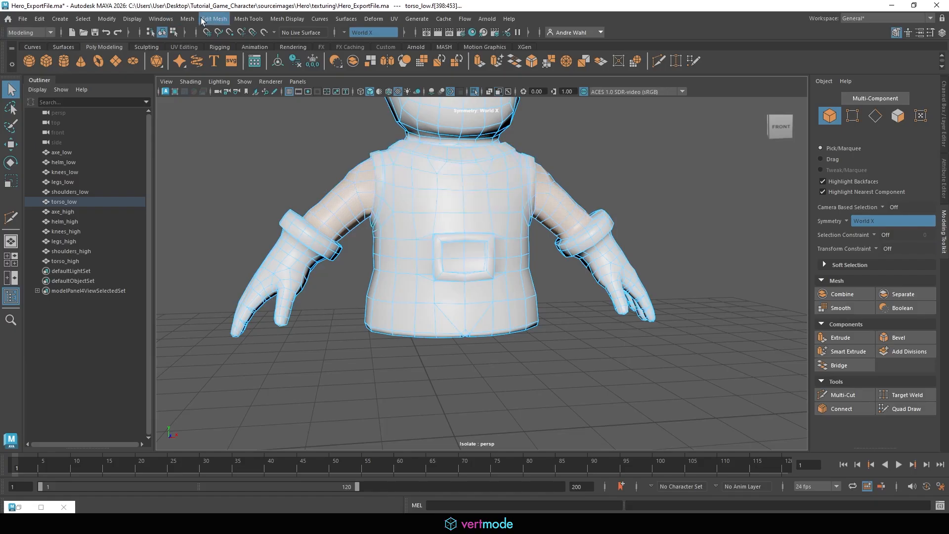
left_click(215, 18)
left_click(229, 308)
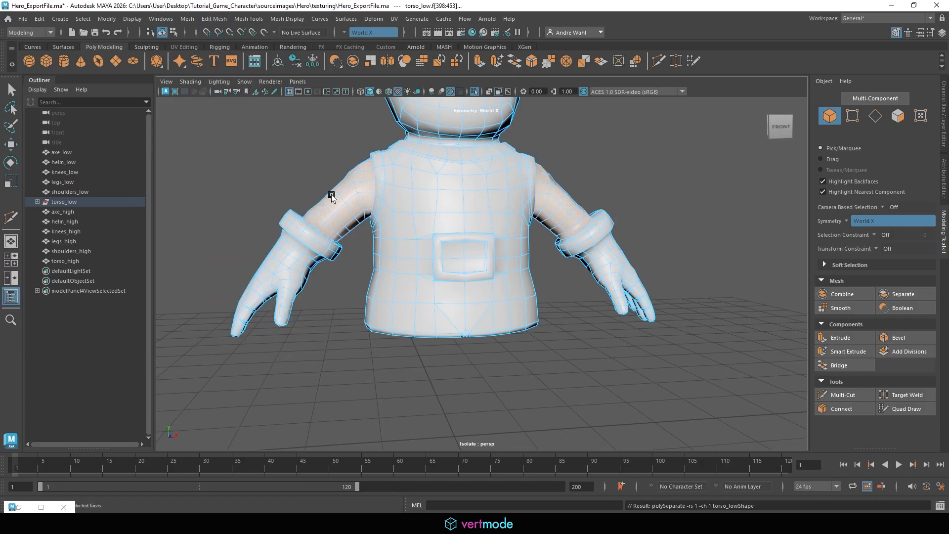
Combine the two extracted arm meshes into one object and delete its construction history
right_click_drag(327, 196, 352, 183)
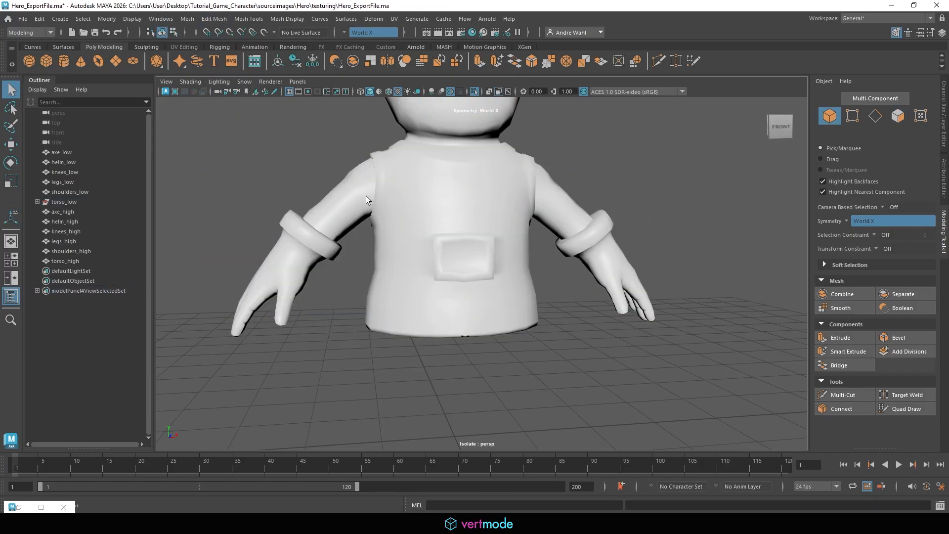
left_click(548, 208, "shift")
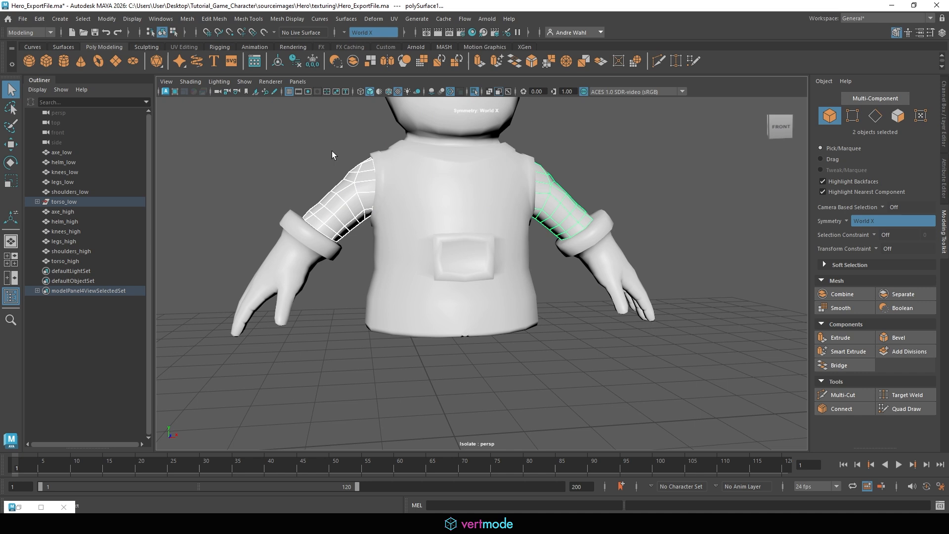
left_click(190, 23)
left_click(216, 55)
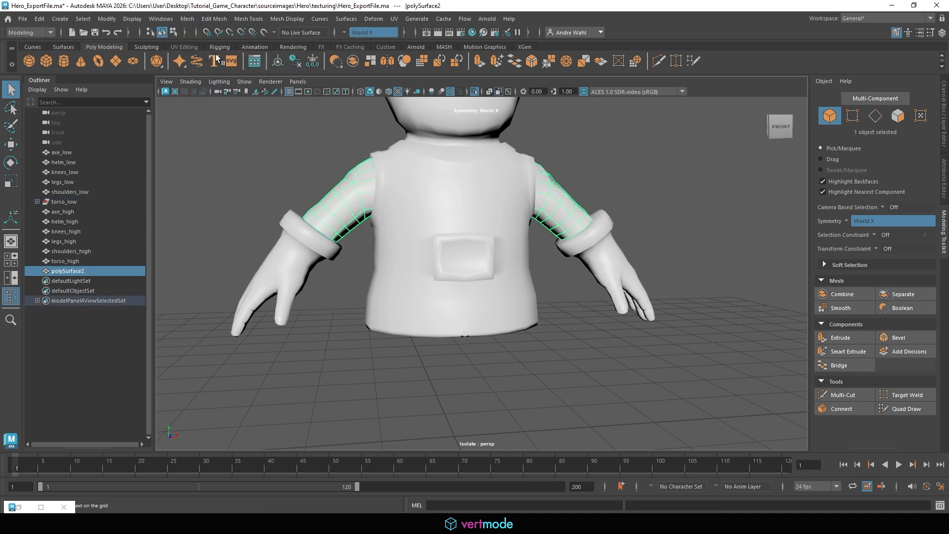
left_click(36, 22)
mouse_move(123, 136)
left_click(214, 140)
Delete the construction history of torso_low
left_click(64, 202)
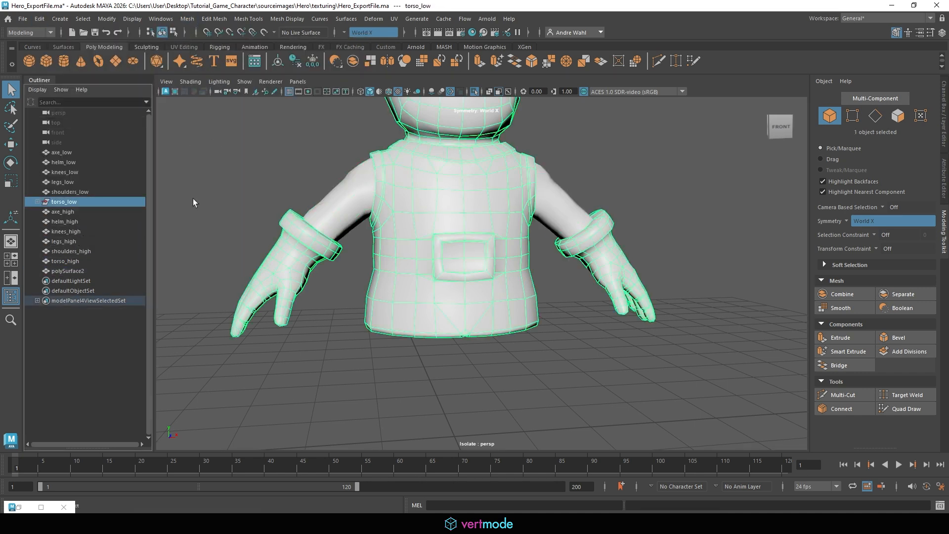
left_click(40, 19)
mouse_move(82, 144)
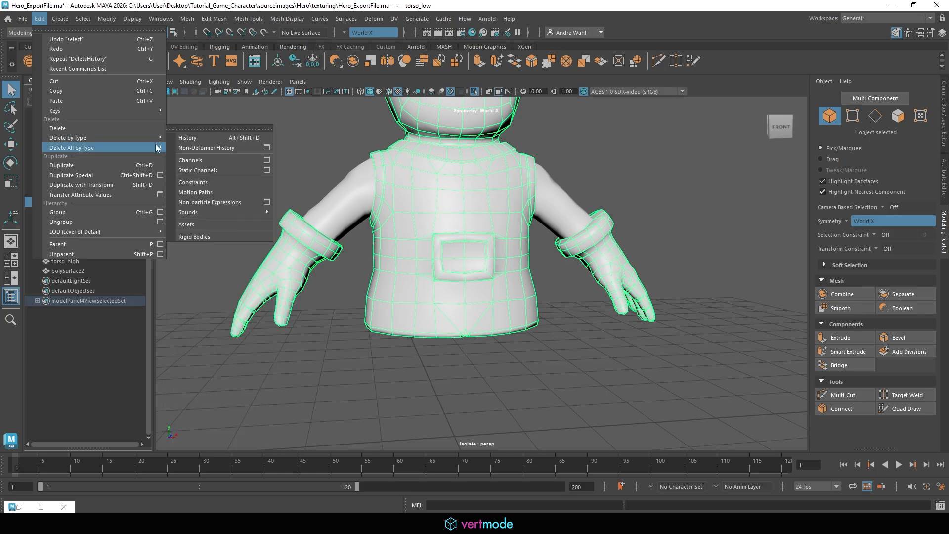
left_click(189, 137)
Unparent the torso mesh polySurface3 from the torso_low group
left_click(37, 201)
left_click(79, 212)
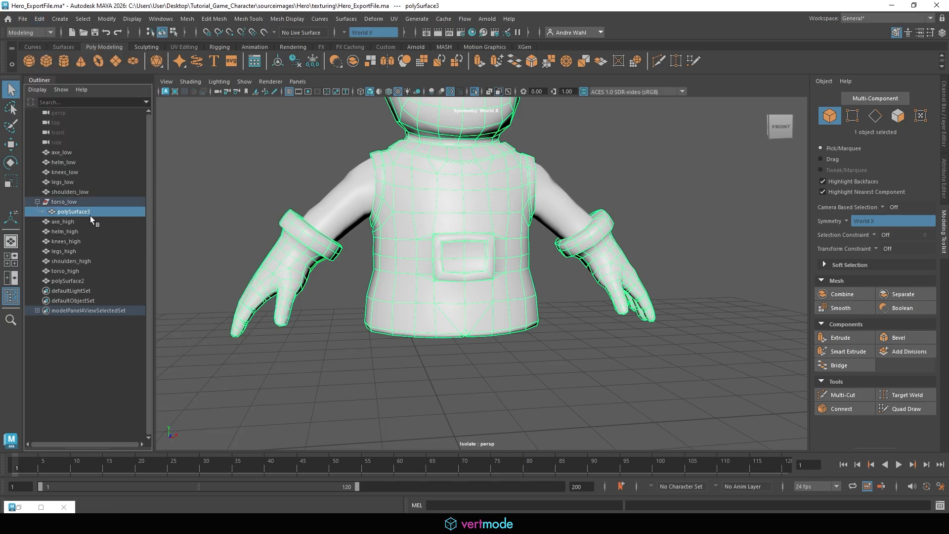
double_click(82, 212)
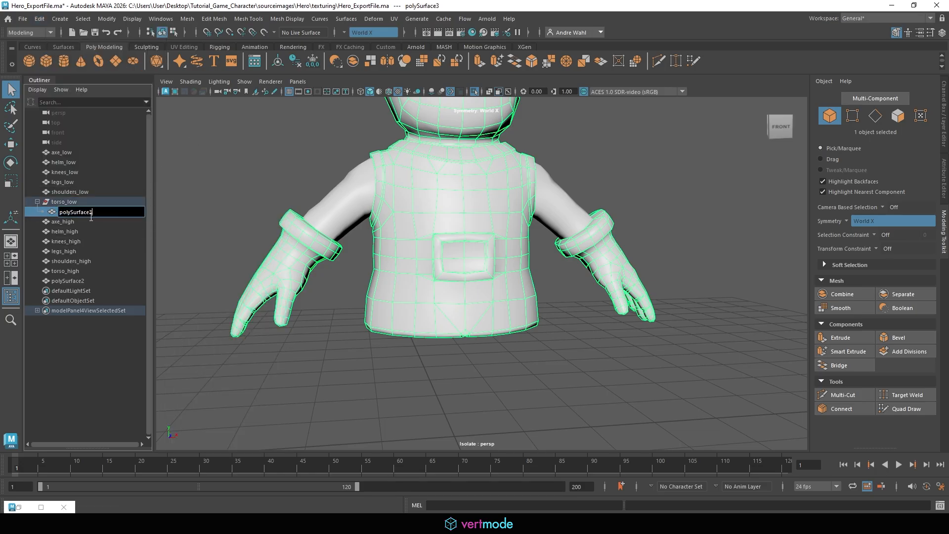
left_click(79, 183)
left_click(81, 209)
key("shift+p")
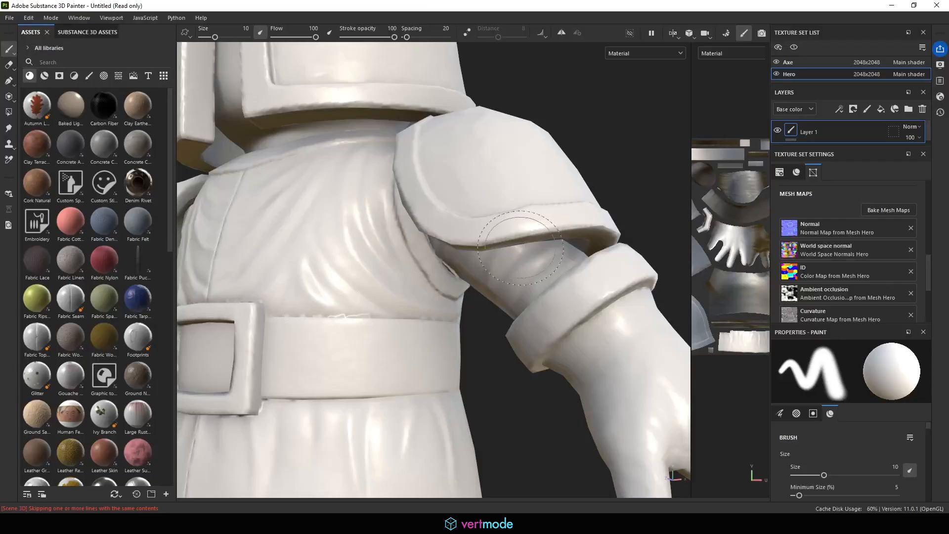
Switch to Substance 3D Painter and examine the baked Hero around the helmet, neck, shoulder pads and upper arm
middle_click_drag(475, 296, 475, 403, "alt")
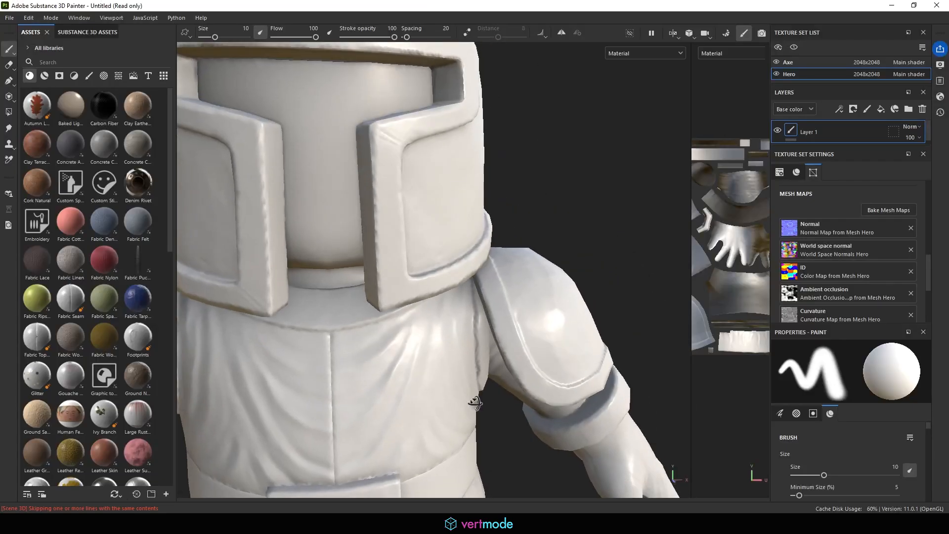
scroll(356, 307, "up", 3)
left_click_drag(475, 403, 327, 368, "alt")
right_click_drag(327, 368, 329, 373, "alt")
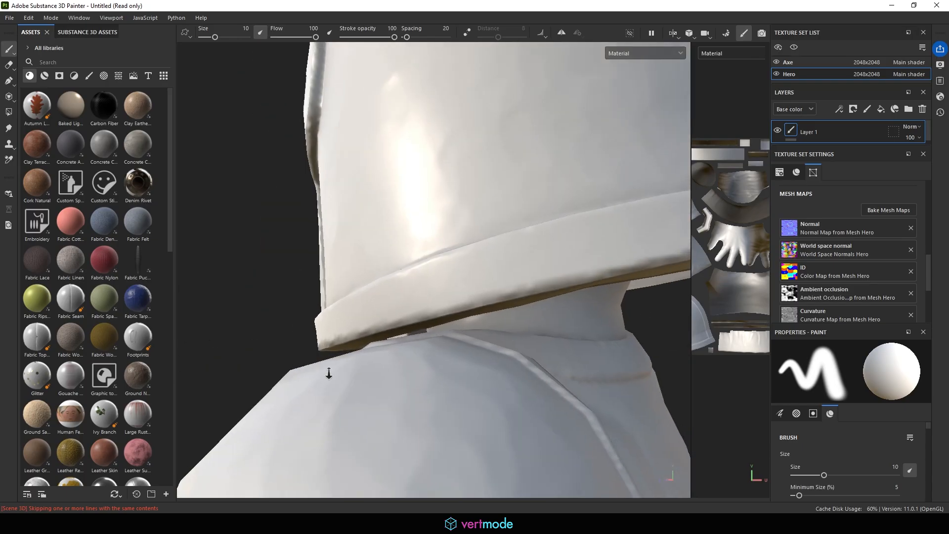
left_click_drag(329, 373, 430, 365, "alt")
right_click_drag(430, 364, 504, 277, "shift")
left_click_drag(504, 277, 395, 342, "alt")
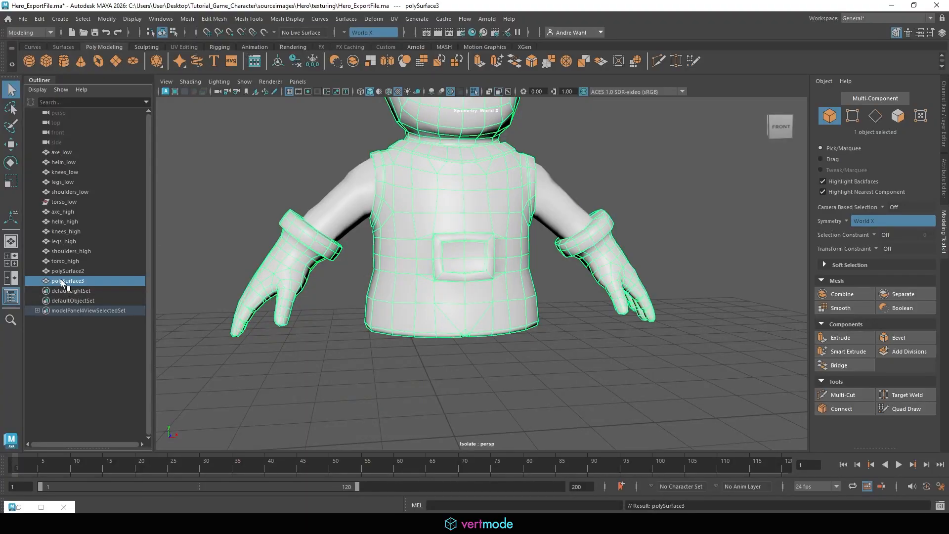
Back in Maya, delete the leftover torso_low group and rename the combined arm mesh arm_low
left_click(73, 202)
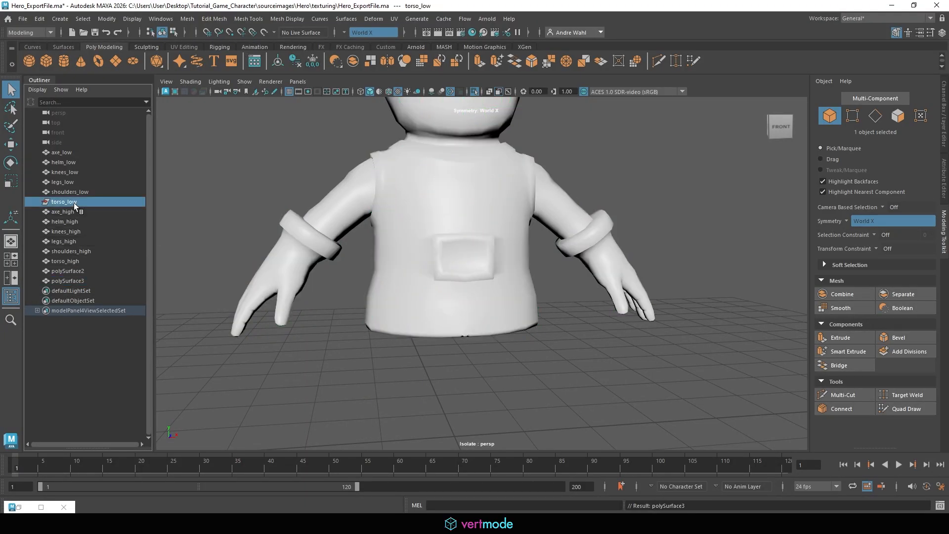
key("Delete")
left_click(98, 260)
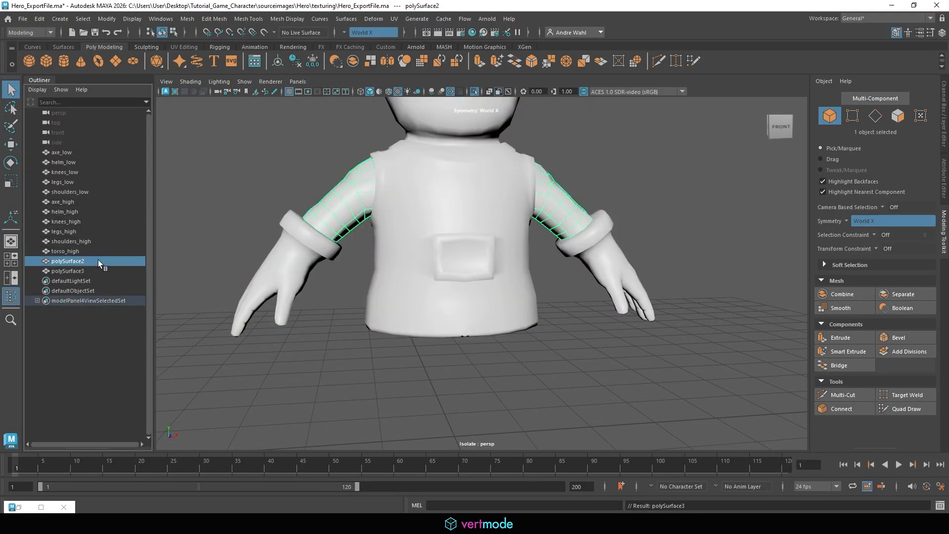
double_click(94, 260)
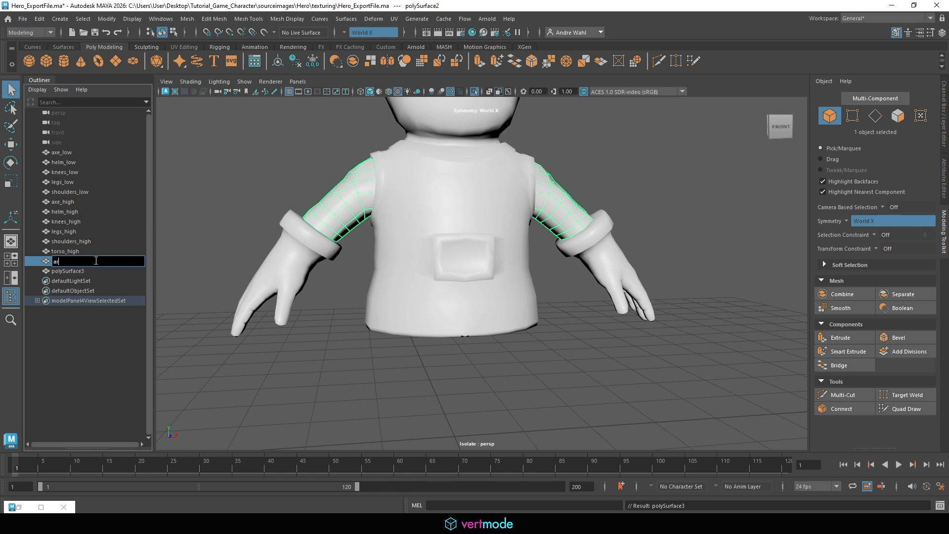
type("arm_low")
key("Return")
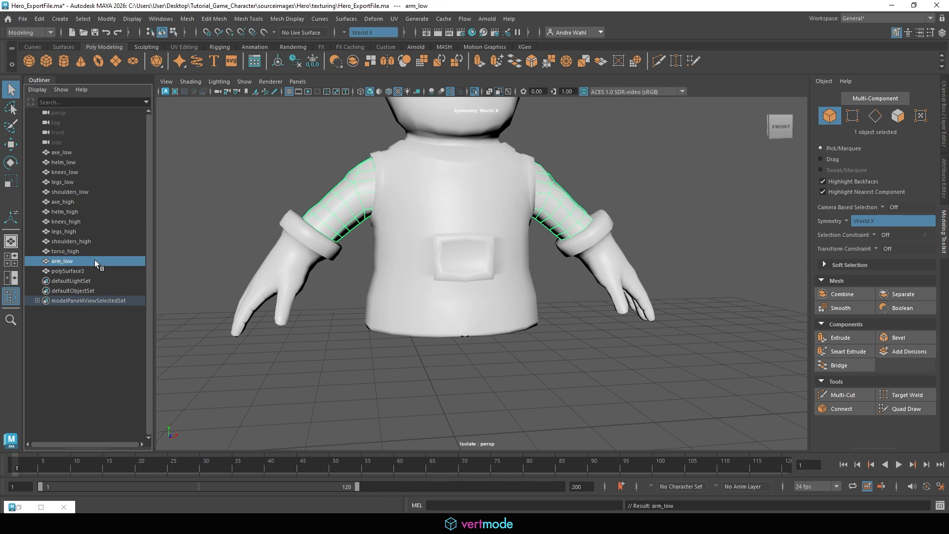
Reorder arm_low among the low-poly meshes, placing it directly below axe_low
left_click_drag(67, 148, 69, 154)
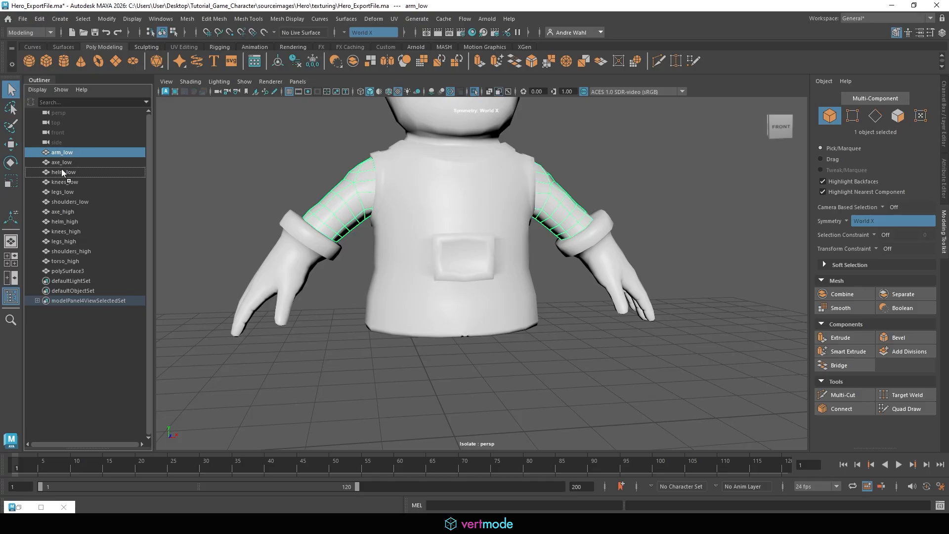
middle_click_drag(62, 169, 60, 168)
key("ctrl+z")
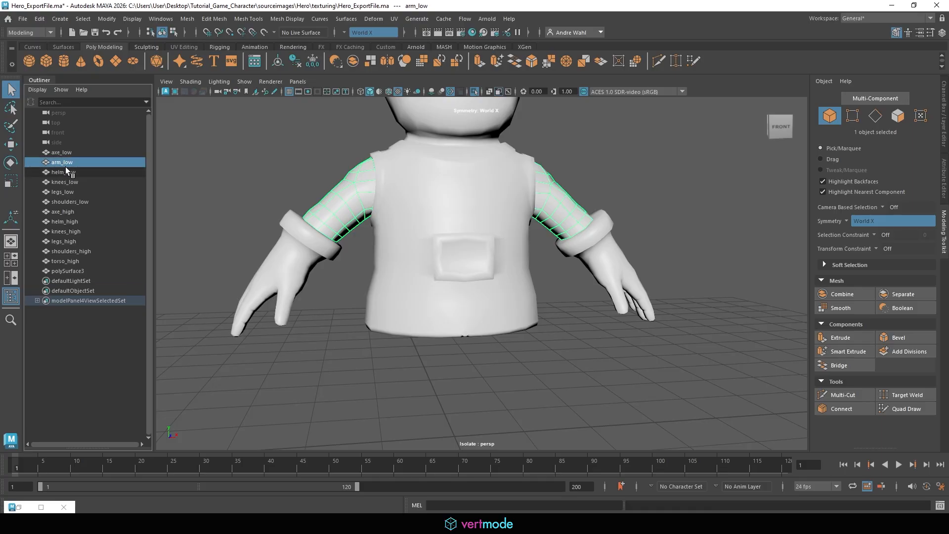
Rename the remaining torso mesh polySurface3, starting its new name with torso_
double_click(75, 271)
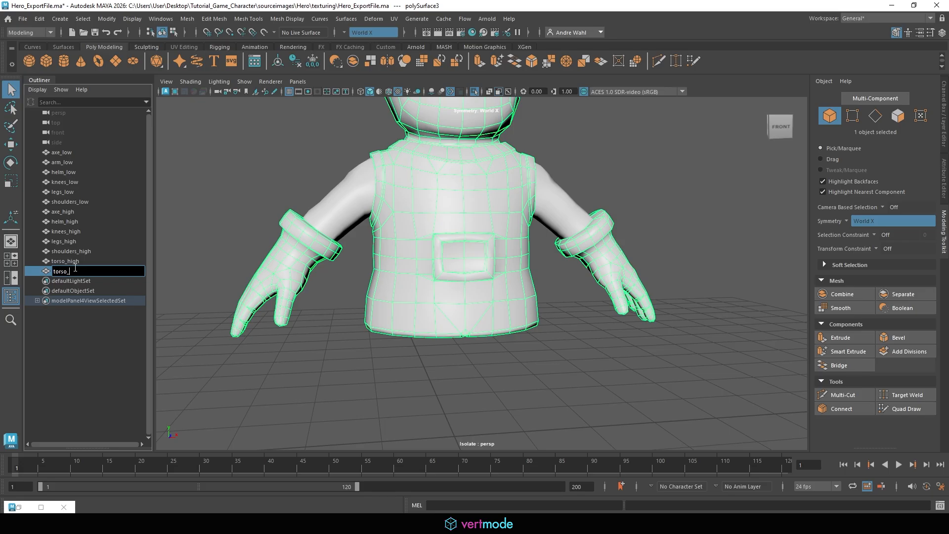
Name the low-poly torso mesh torso_low and move it directly below arm_low in the Outliner
key("Return")
middle_click_drag(90, 271, 64, 176)
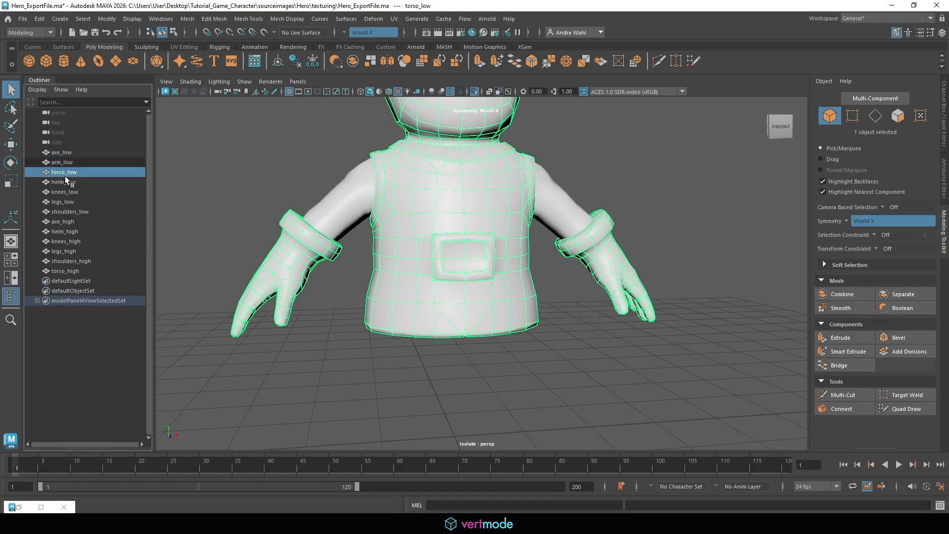
Switch to Substance 3D Painter and examine the bake on the character's torso, belt and buckle from several angles
scroll(418, 236, "up", 3)
middle_click_drag(419, 237, 435, 266, "alt")
scroll(435, 266, "down", 4)
left_click_drag(435, 266, 461, 278, "alt")
middle_click_drag(461, 278, 429, 227, "alt")
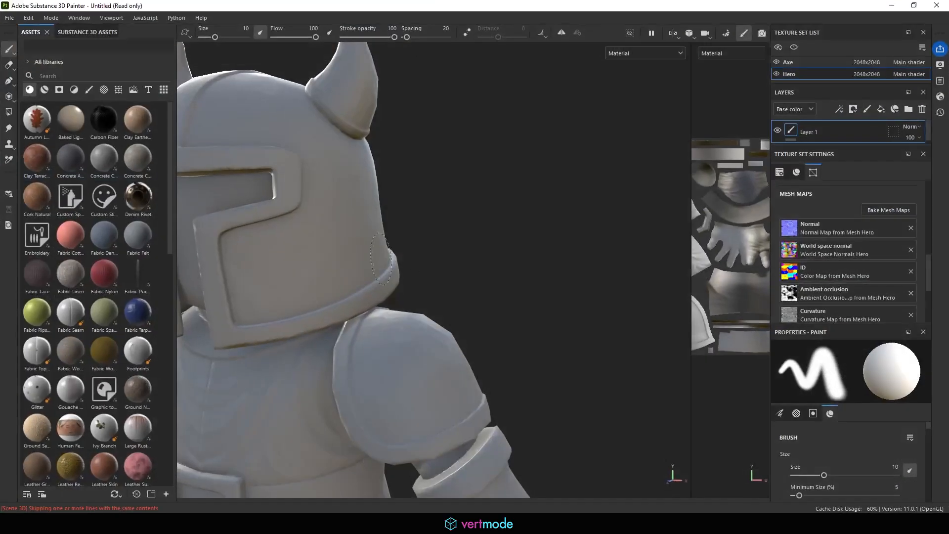
scroll(569, 91, "up", 5)
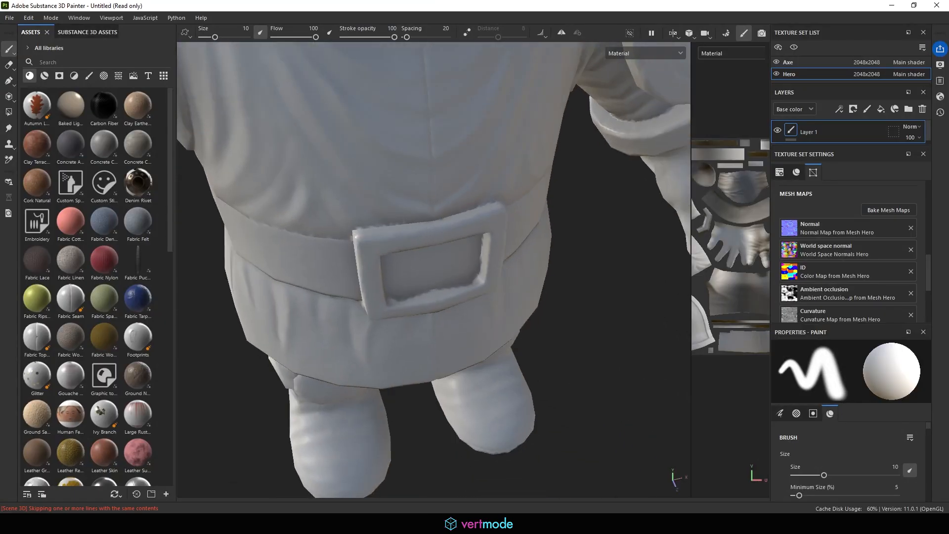
mouse_move(430, 297)
right_mouse_down("shift")
mouse_move(470, 300)
mouse_move(445, 291)
right_mouse_up("shift")
left_click_drag(445, 290, 440, 163, "alt")
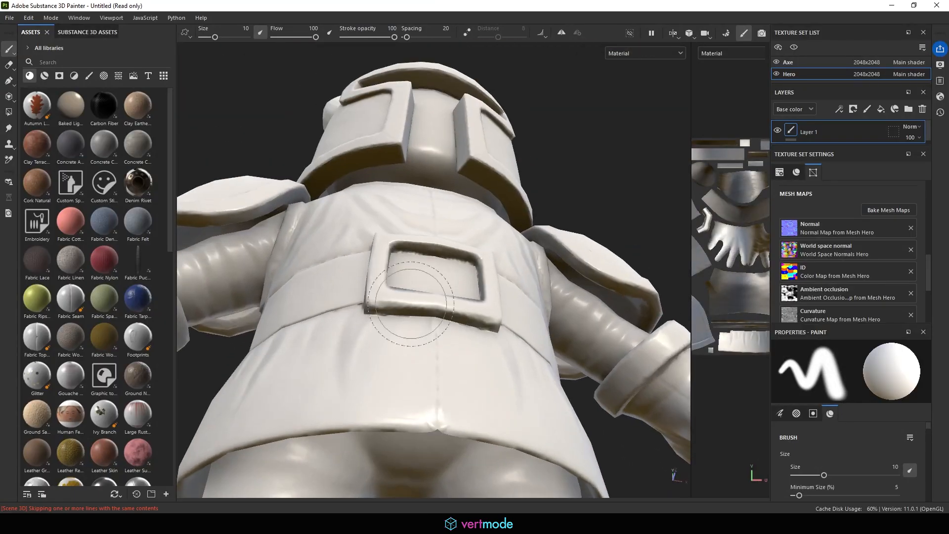
right_click_drag(410, 304, 397, 288, "shift")
left_click_drag(399, 292, 472, 353, "alt")
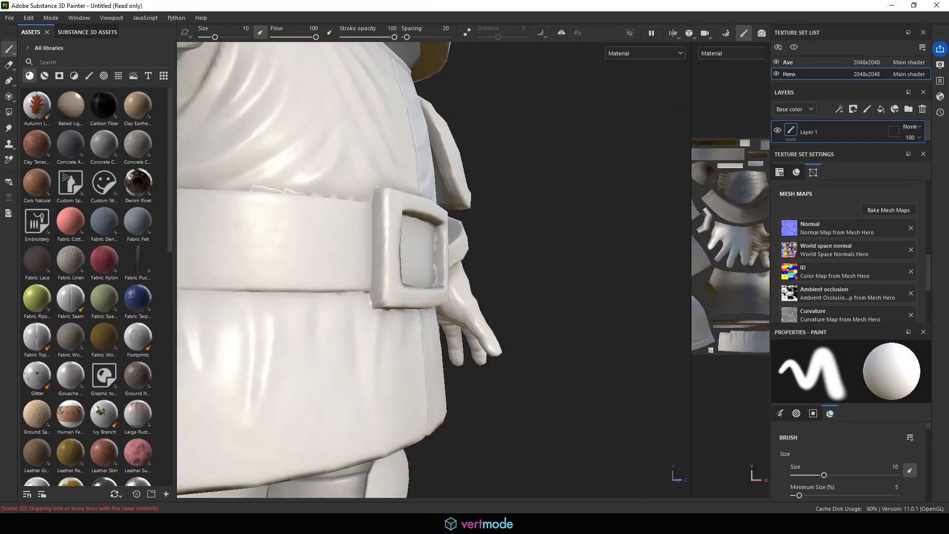
right_click_drag(472, 353, 345, 370, "alt")
left_click_drag(345, 371, 298, 377, "alt")
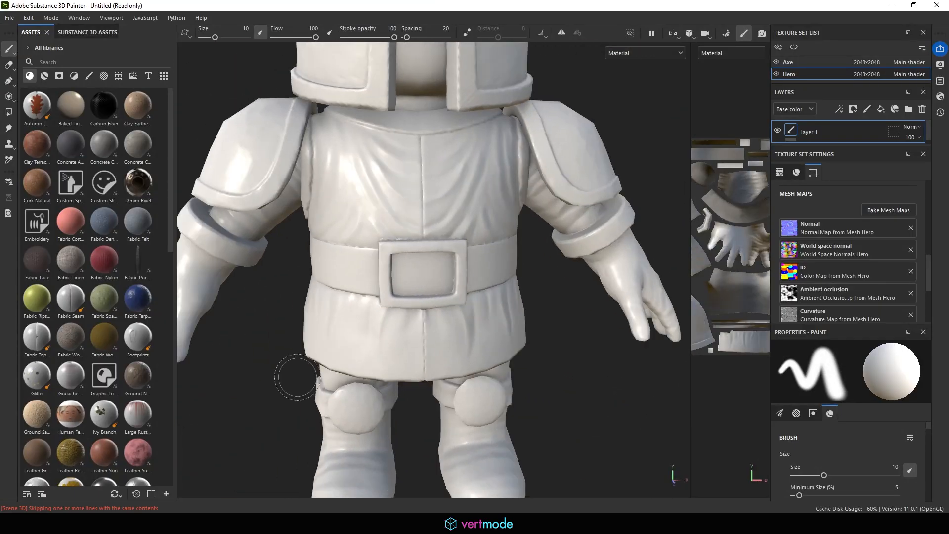
Switch back to Maya, isolate the torso_high mesh and separate it into its individual parts
left_click(896, 3)
left_click(478, 93)
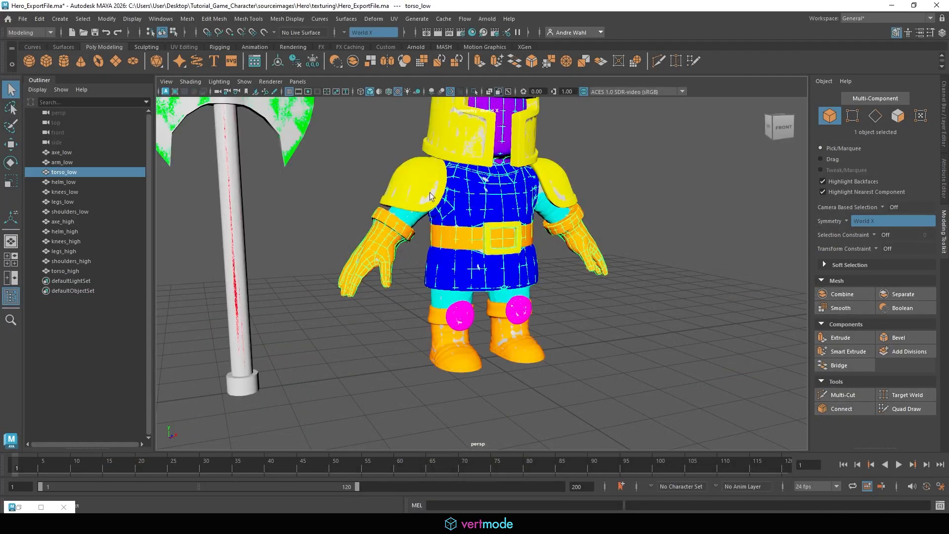
left_click(411, 227)
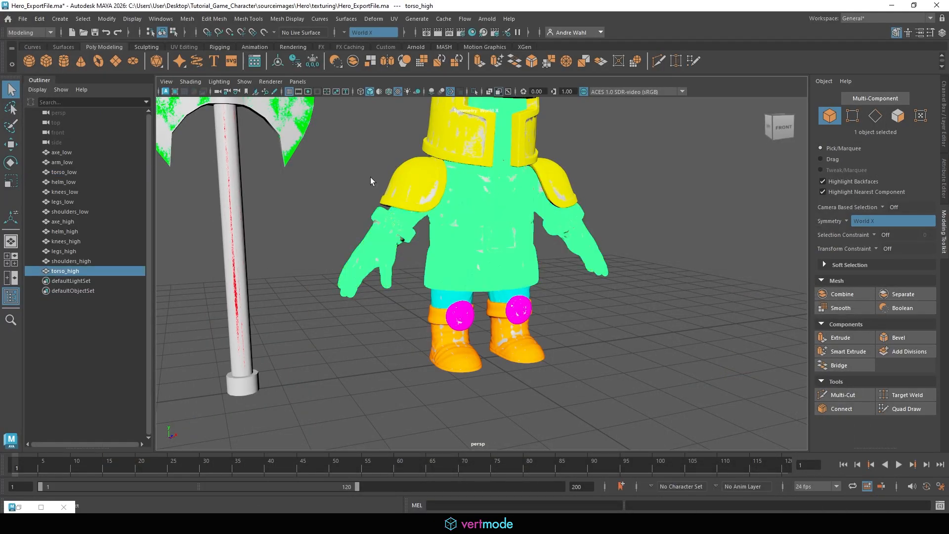
left_click(474, 92)
left_click(188, 19)
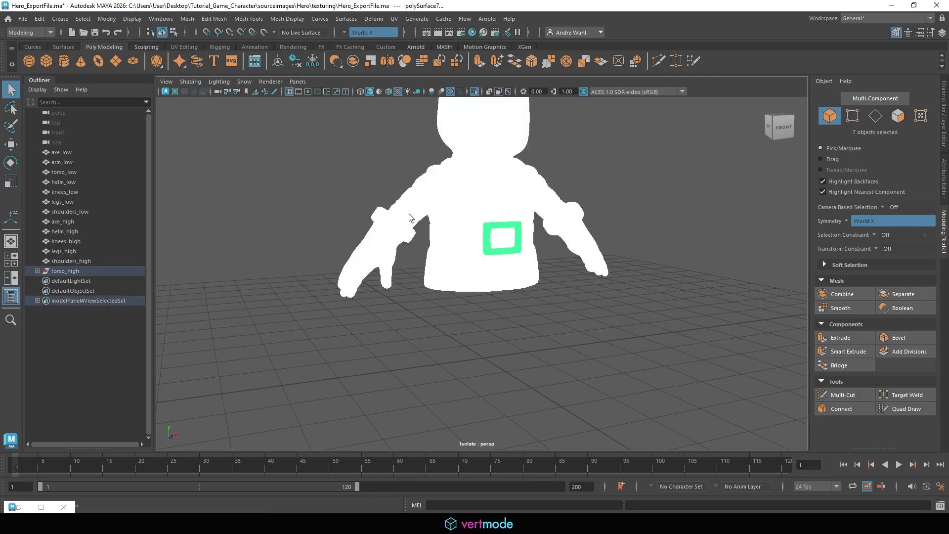
Combine all separated torso parts except the arms into one mesh and delete its history
left_click(410, 194)
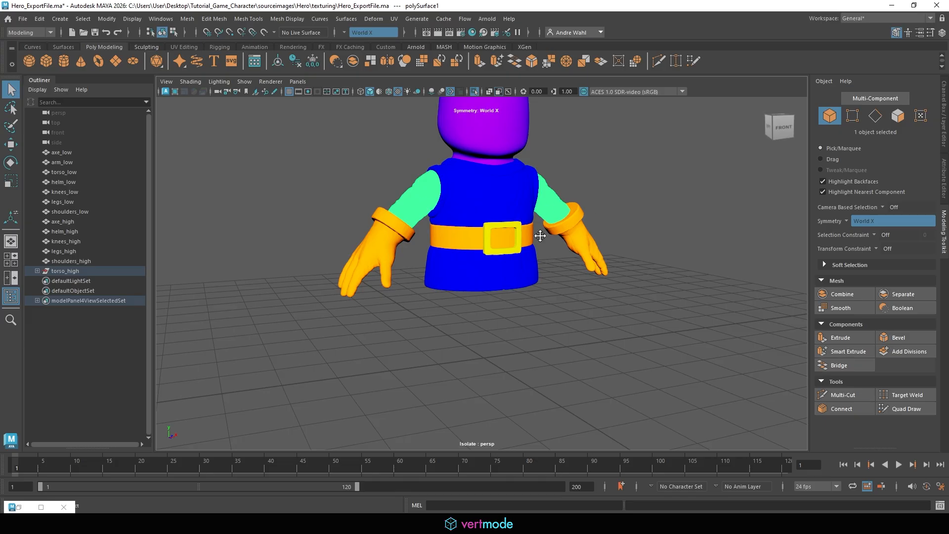
middle_click_drag(540, 236, 500, 296, "alt")
left_click_drag(500, 296, 455, 244, "alt")
scroll(395, 280, "down", 4)
left_click_drag(316, 374, 614, 113)
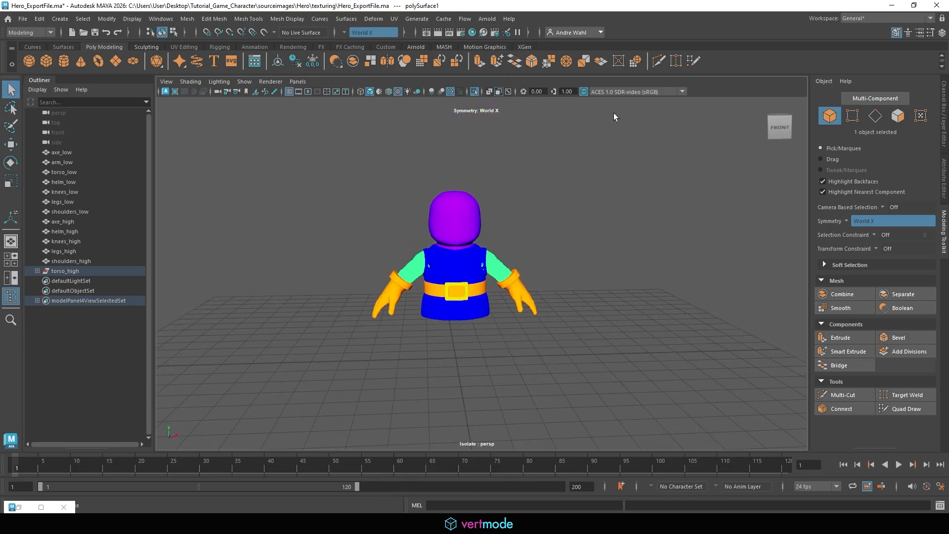
left_click(187, 18)
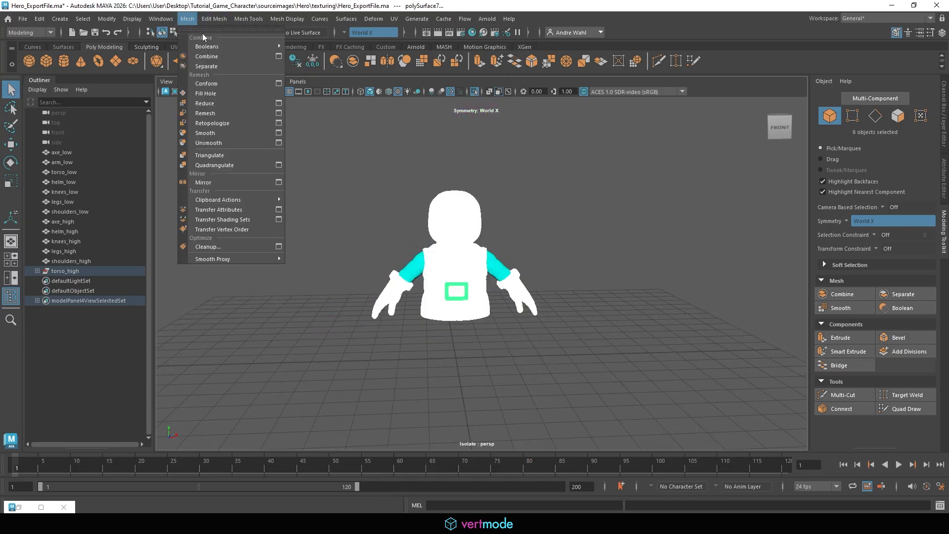
left_click(204, 61)
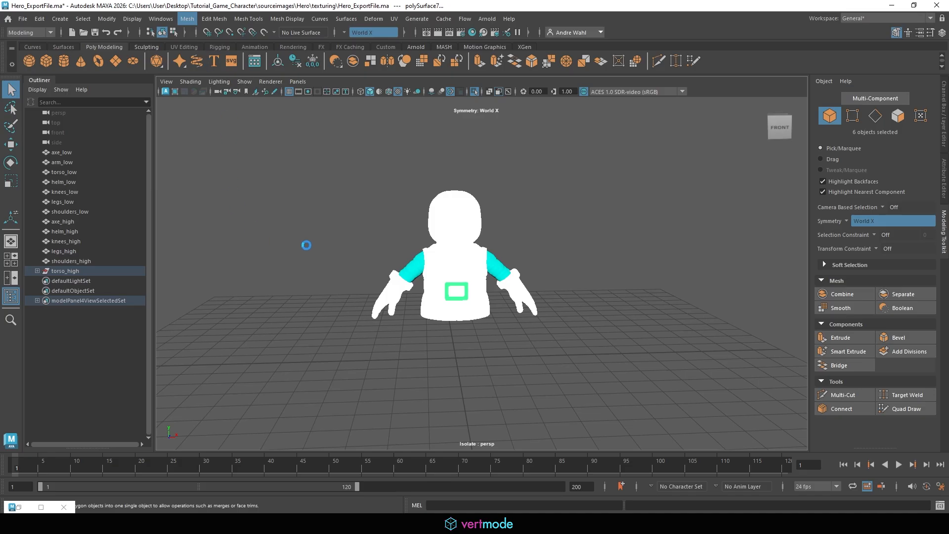
left_click(38, 20)
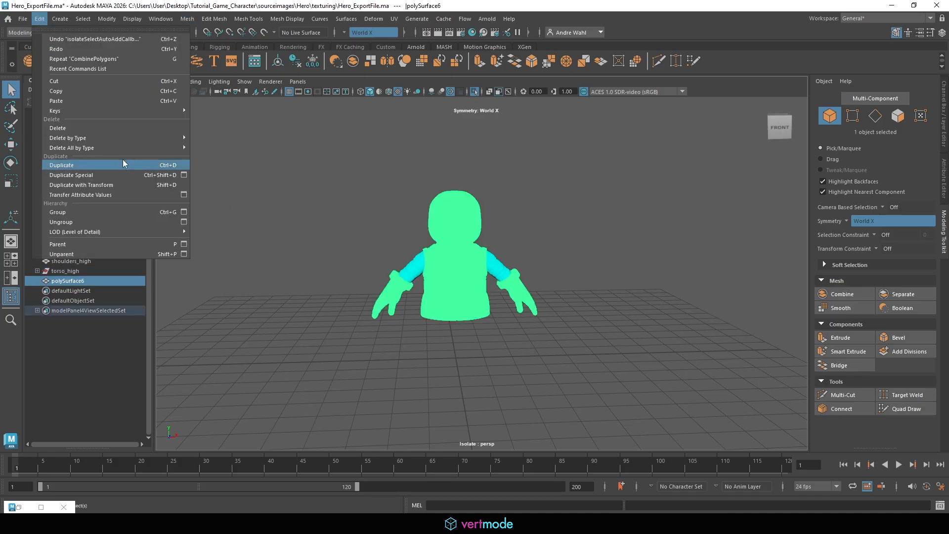
mouse_move(123, 164)
left_click(228, 138)
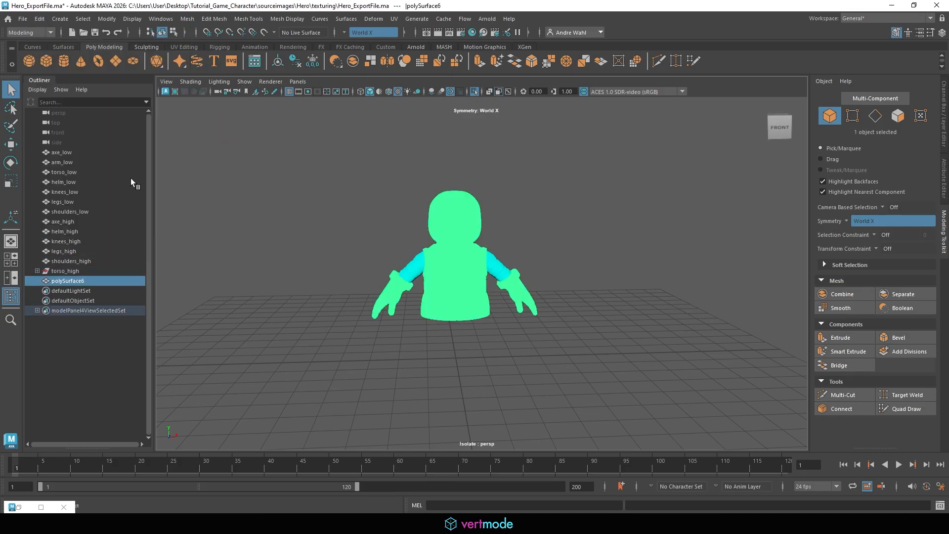
Rename the combined torso mesh by reusing the torso_low name with the suffix changed to high
double_click(78, 170)
key("ctrl+c")
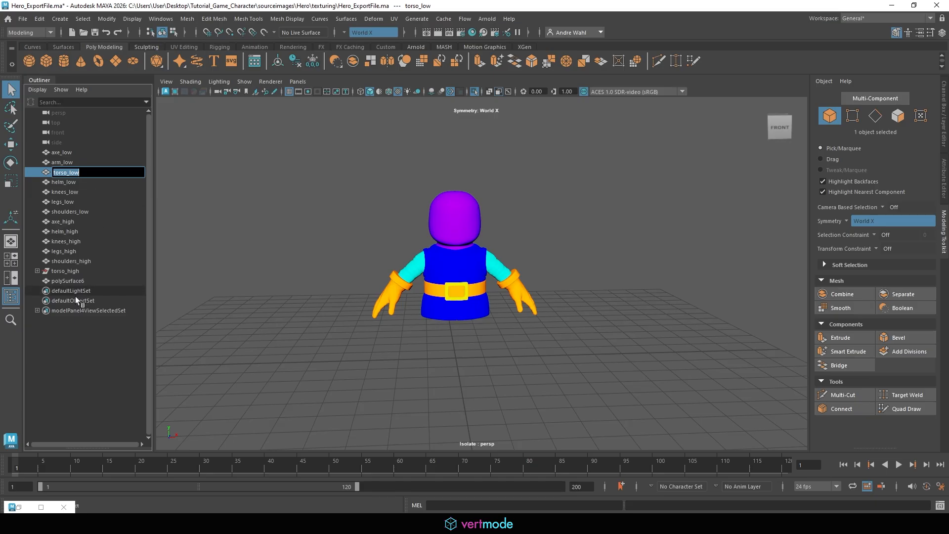
double_click(63, 281)
key("ctrl+v")
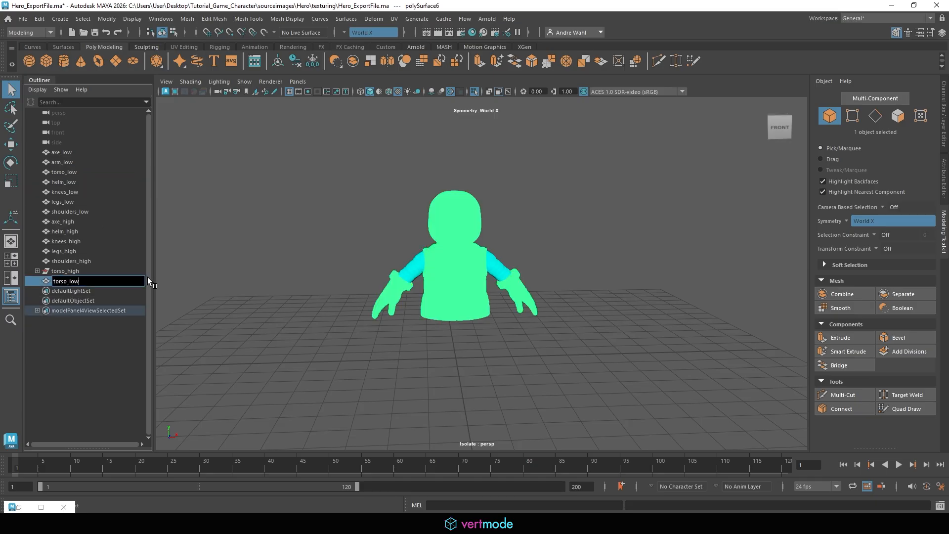
key("BackSpace")
key("BackSpace")
key("BackSpace")
type("high")
key("Return")
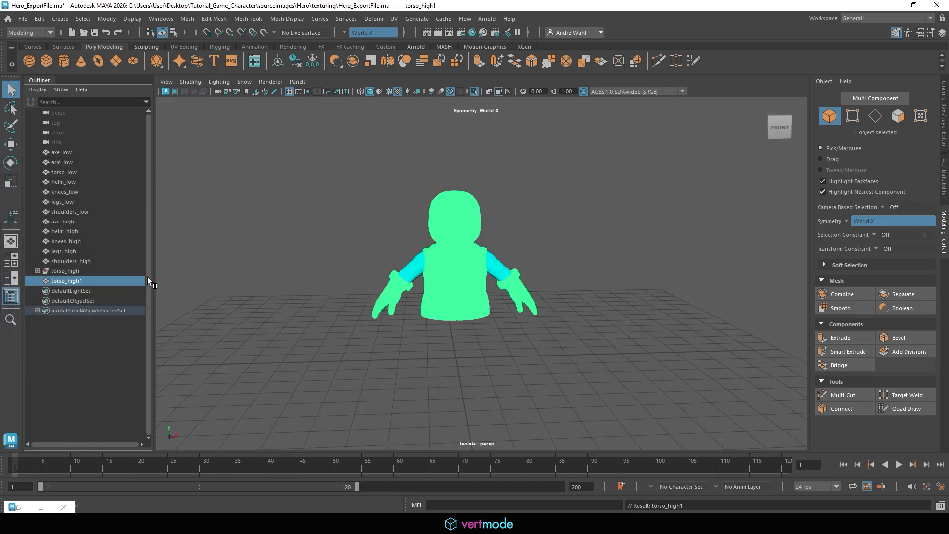
Delete the history of the arm mesh polySurface1 inside the torso_high group
left_click(62, 271)
left_click(37, 271)
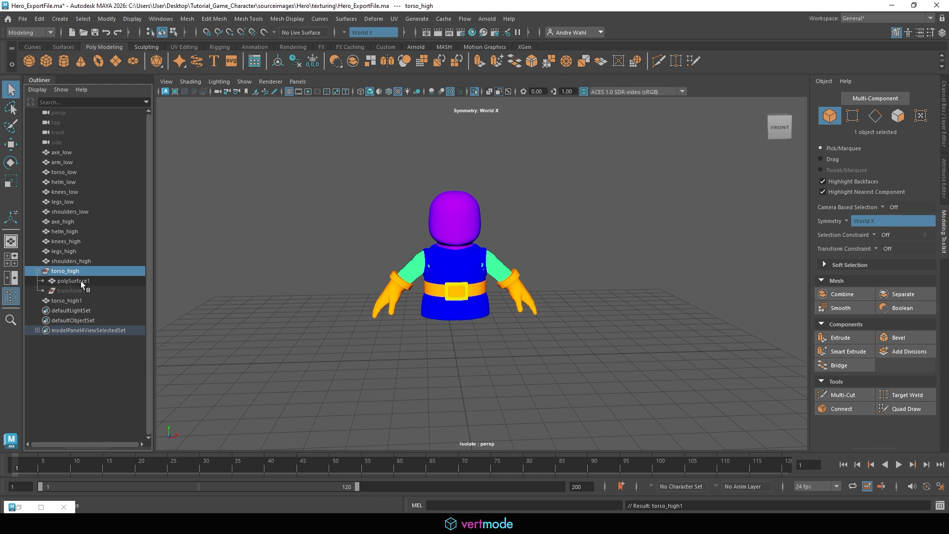
left_click(81, 281)
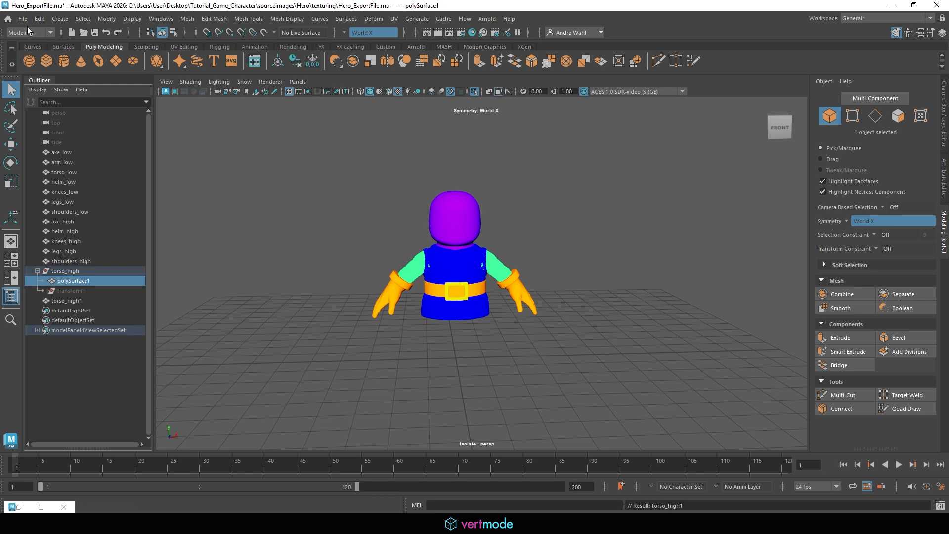
left_click(39, 18)
mouse_move(124, 133)
left_click(194, 135)
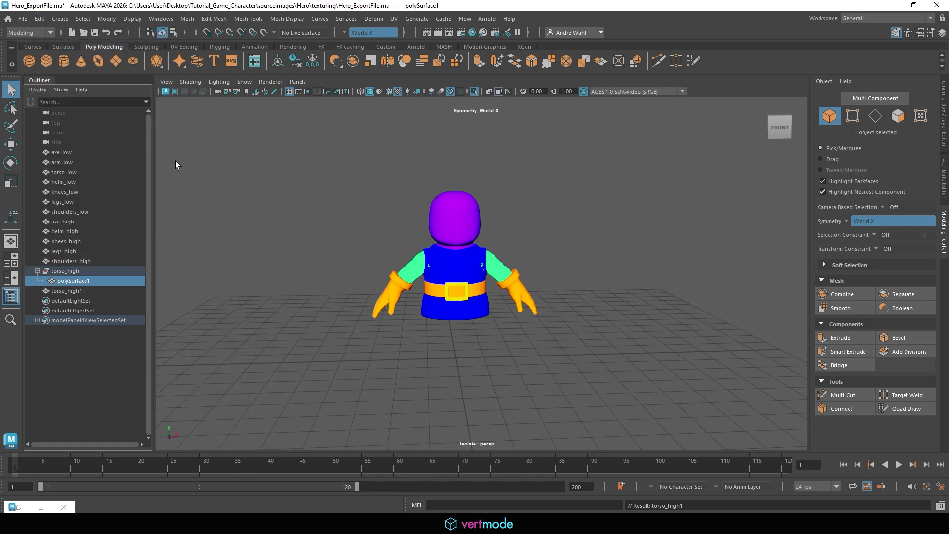
Unparent the arm mesh from the torso_high group and delete the empty group
key("shift+p")
left_click(67, 271)
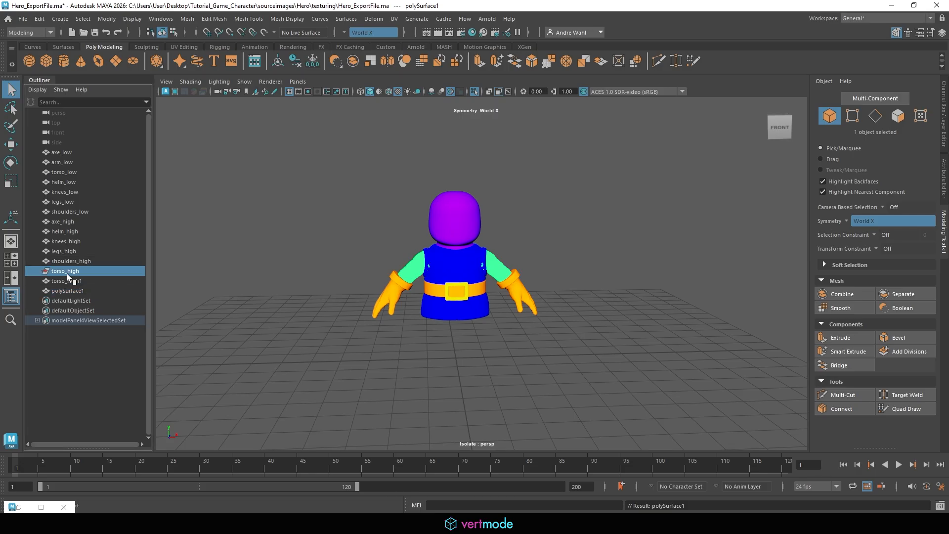
key("Delete")
Rename the separated arm mesh arm_high, based on the name of arm_low
left_click(67, 155)
double_click(69, 163)
key("ctrl+c")
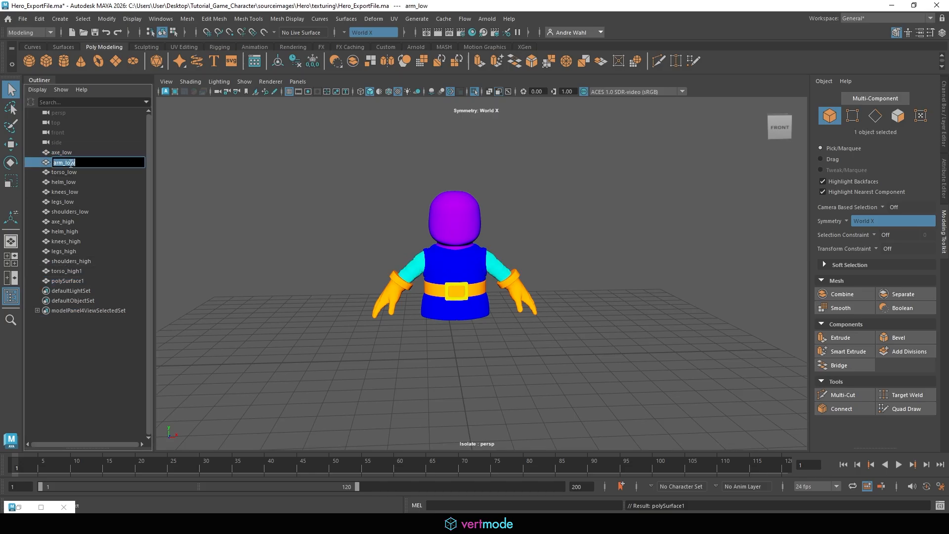
left_click(78, 281)
double_click(79, 282)
key("ctrl+v")
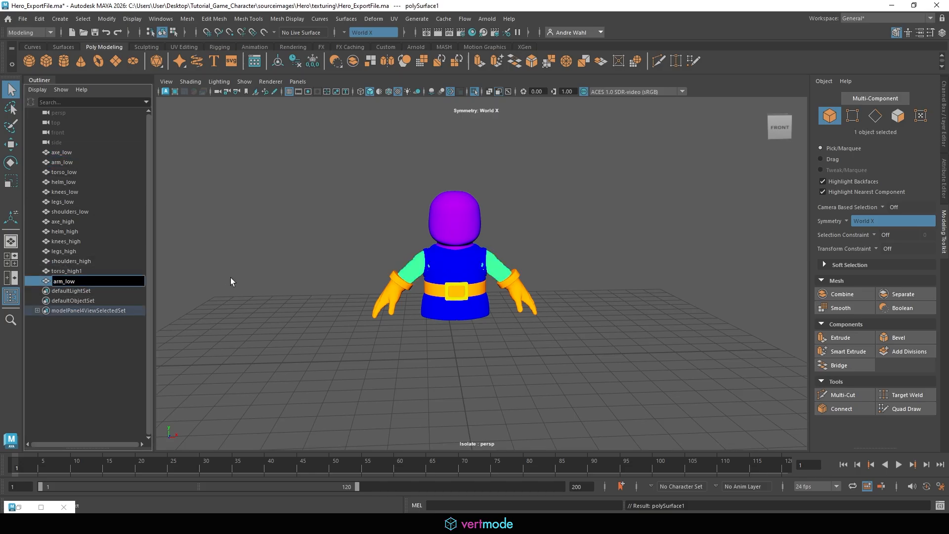
type("high")
key("Return")
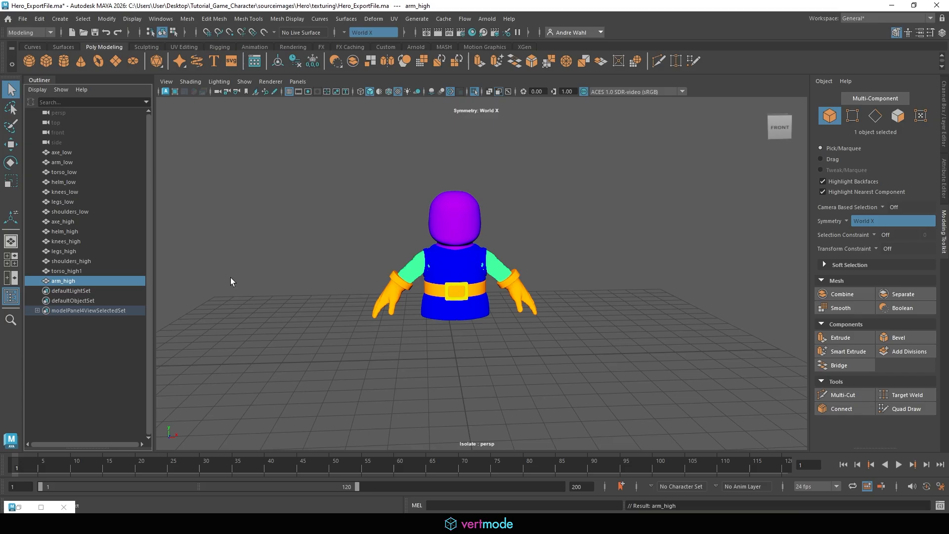
Rename torso_high1 as torso_high
left_click(114, 273)
double_click(114, 274)
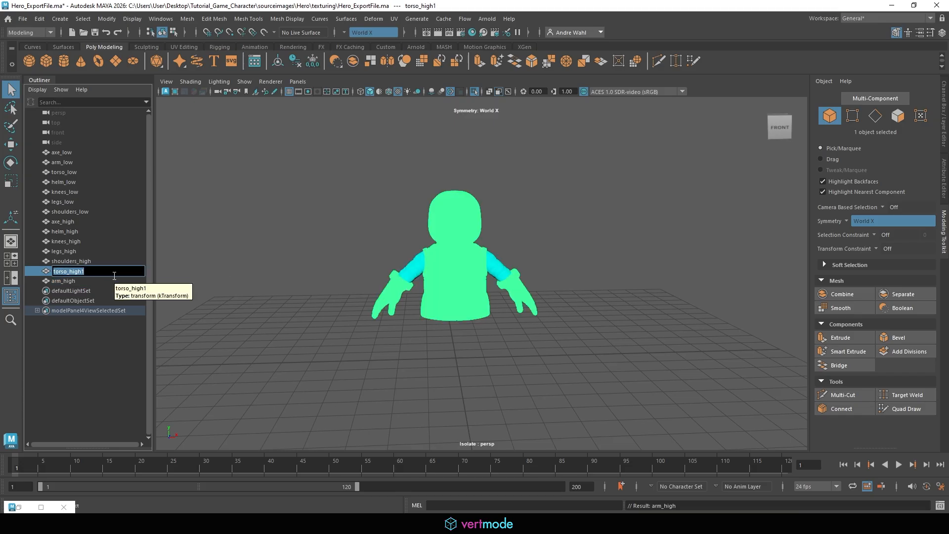
key("Return")
Reorder the Outliner so arm_high sits below axe_high and torso_high sits below arm_high
left_click(63, 281)
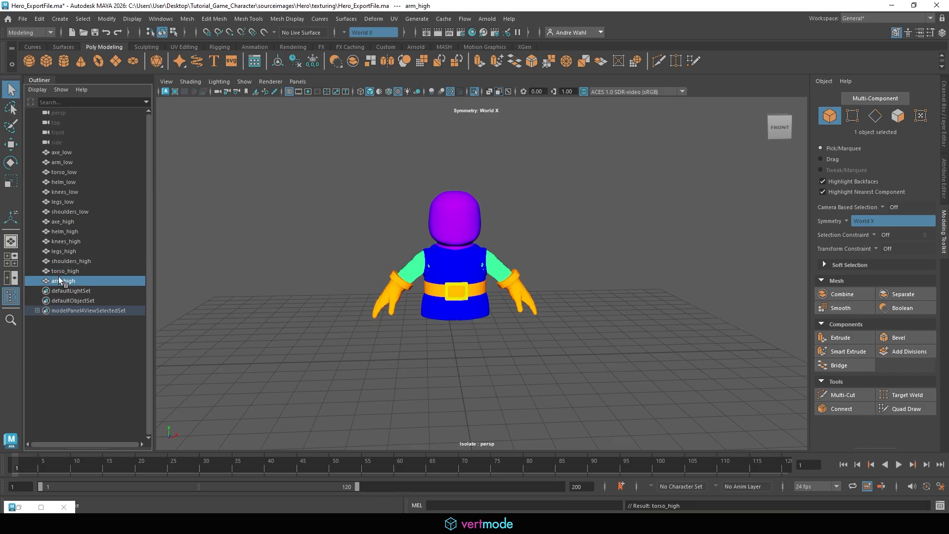
left_click_drag(64, 281, 77, 234)
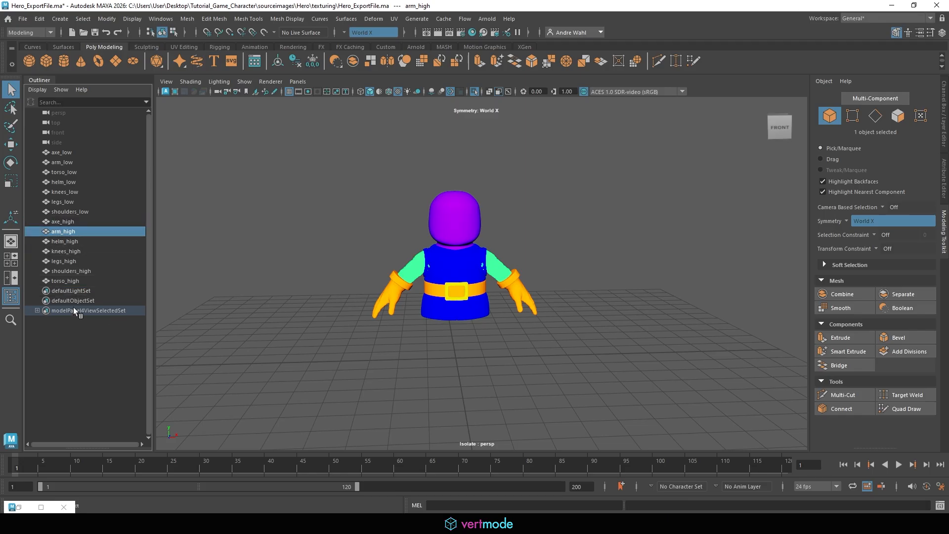
left_click(72, 280)
middle_click_drag(80, 235, 76, 245)
Turn off isolation, select all the axe and character meshes and delete their history
left_click(474, 93)
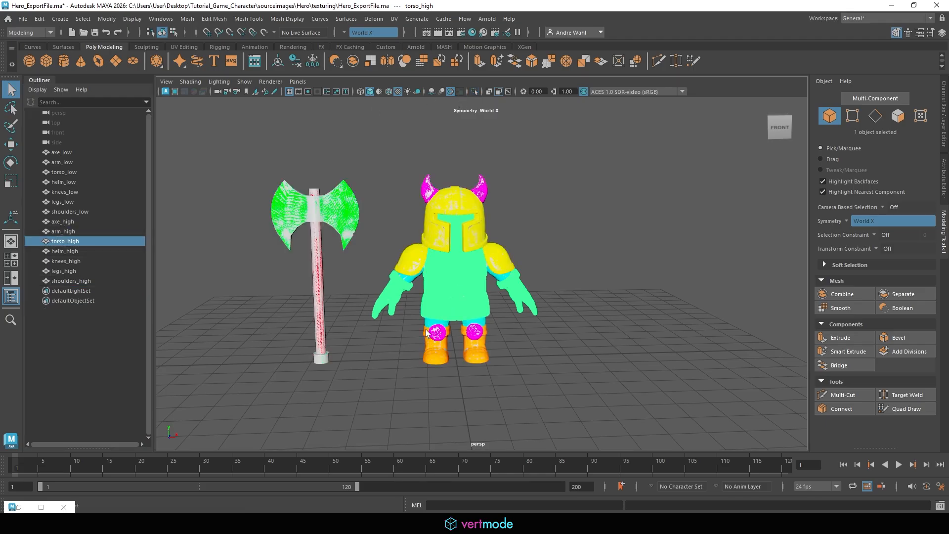
left_click(213, 396)
left_click_drag(213, 396, 728, 102)
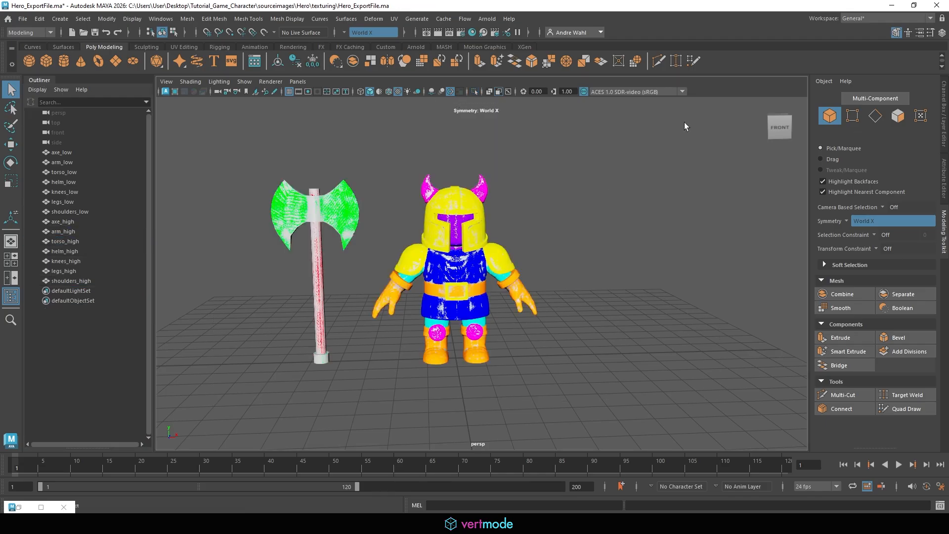
left_click(39, 18)
mouse_move(55, 132)
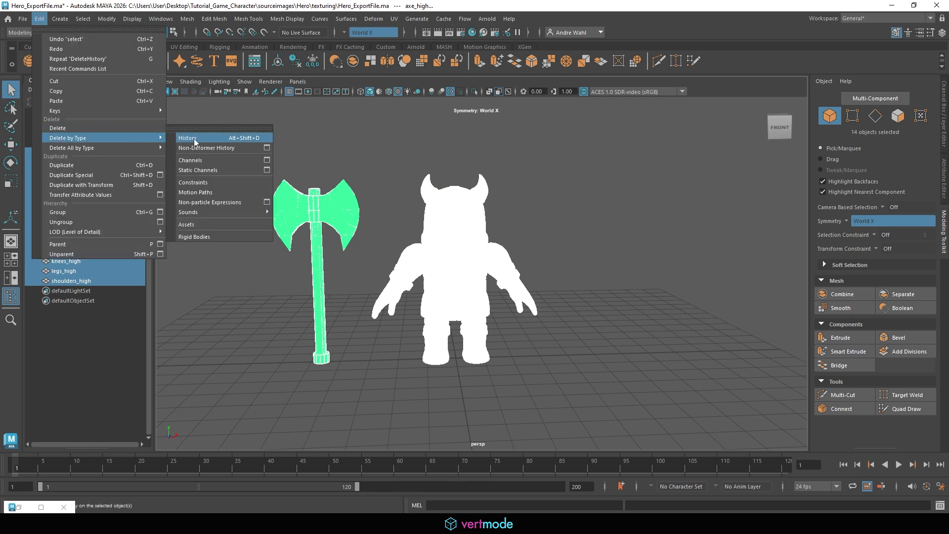
left_click(197, 130)
Save the Hero_ExportFile scene and select only axe_low
left_click(39, 18)
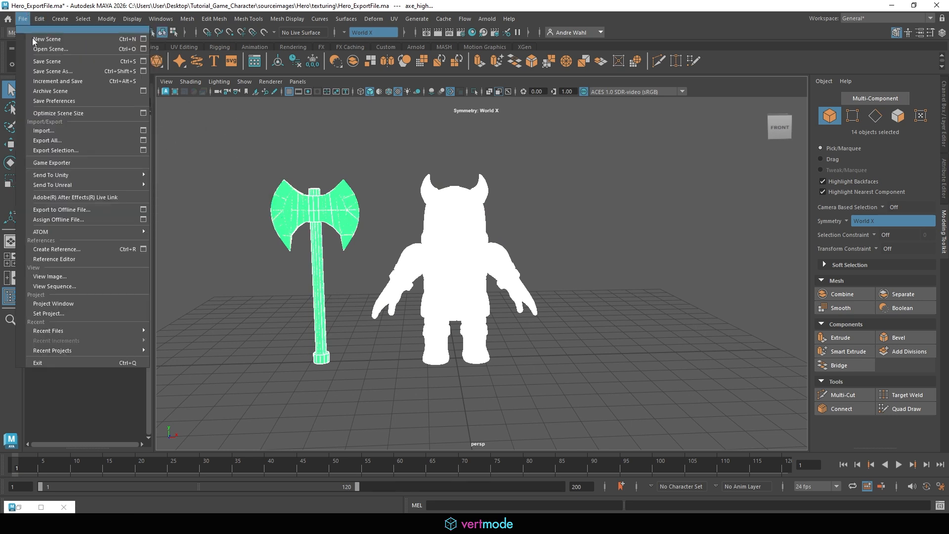
left_click(23, 19)
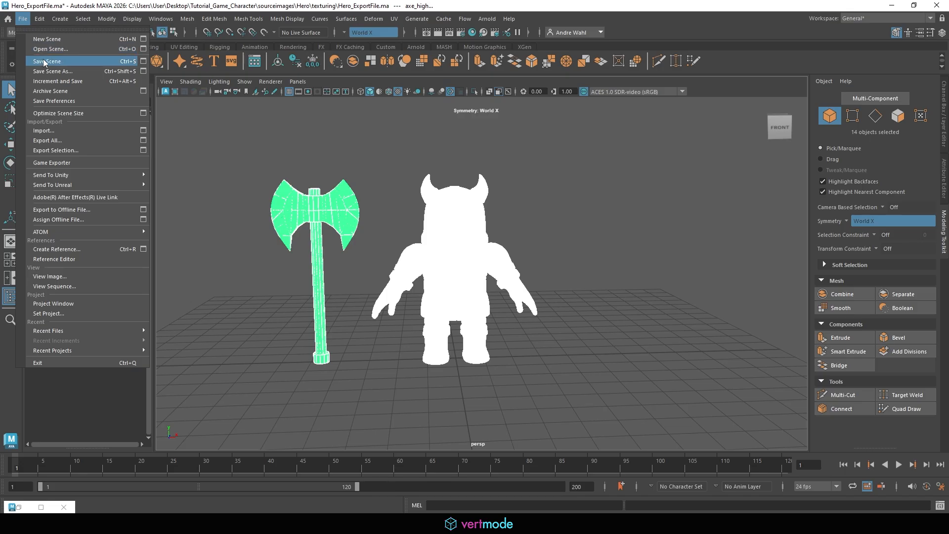
left_click(57, 59)
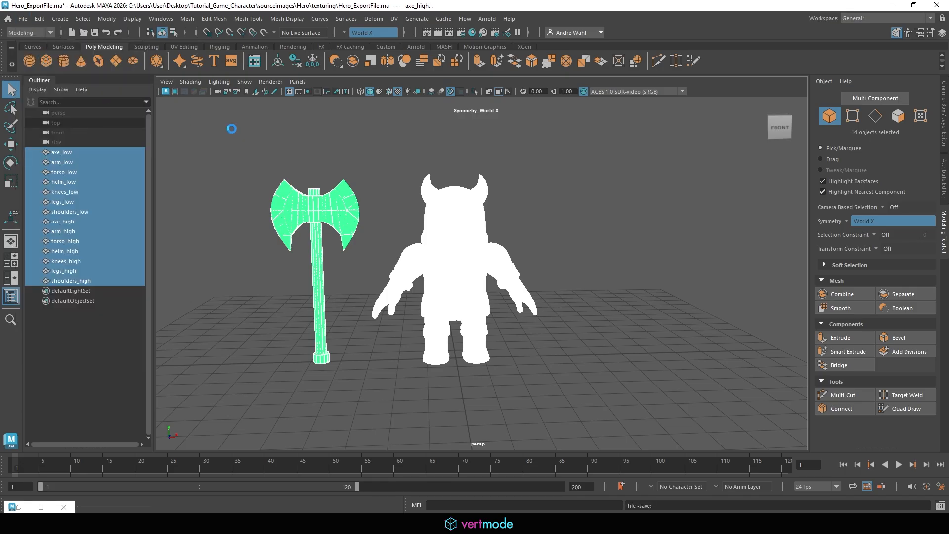
left_click(87, 153)
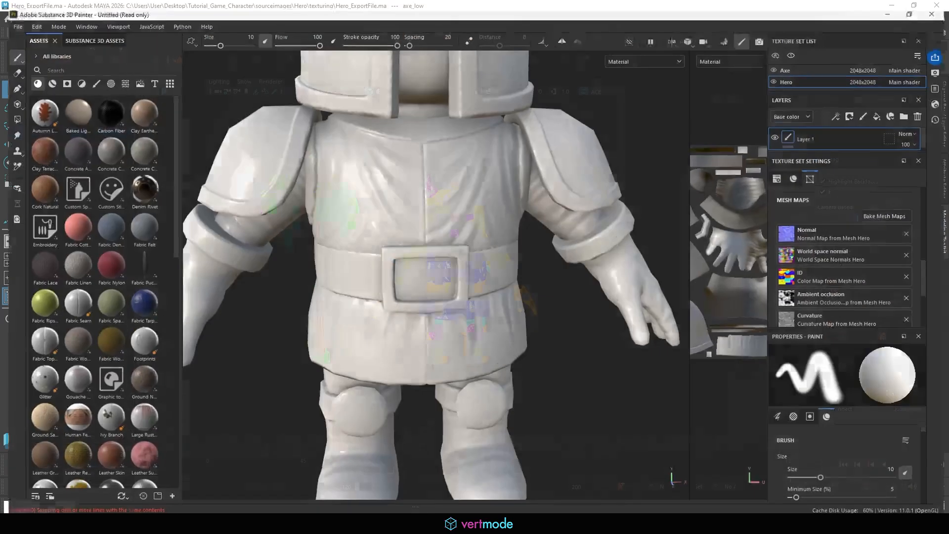
Switch to Maya and isolate the selected axe_low mesh in the viewport
scroll(403, 325, "down", 3)
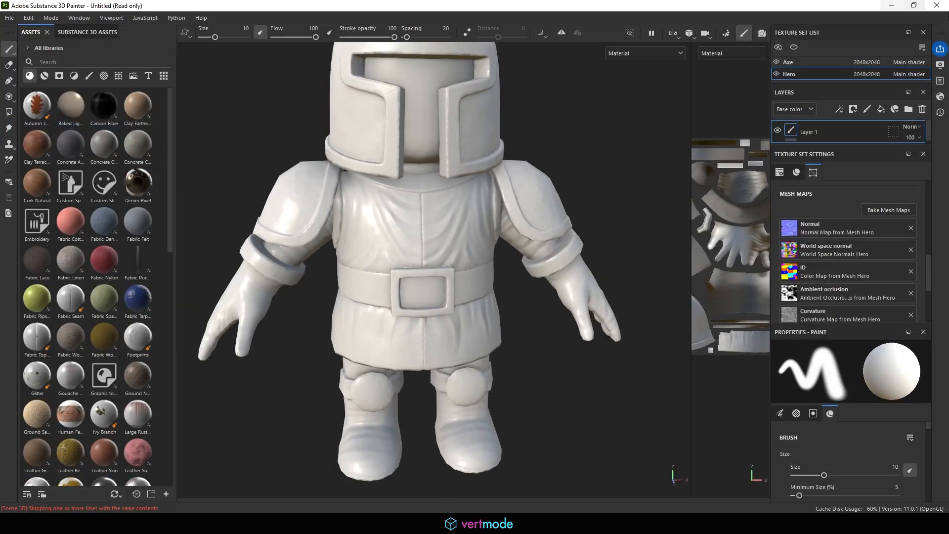
left_click(892, 5)
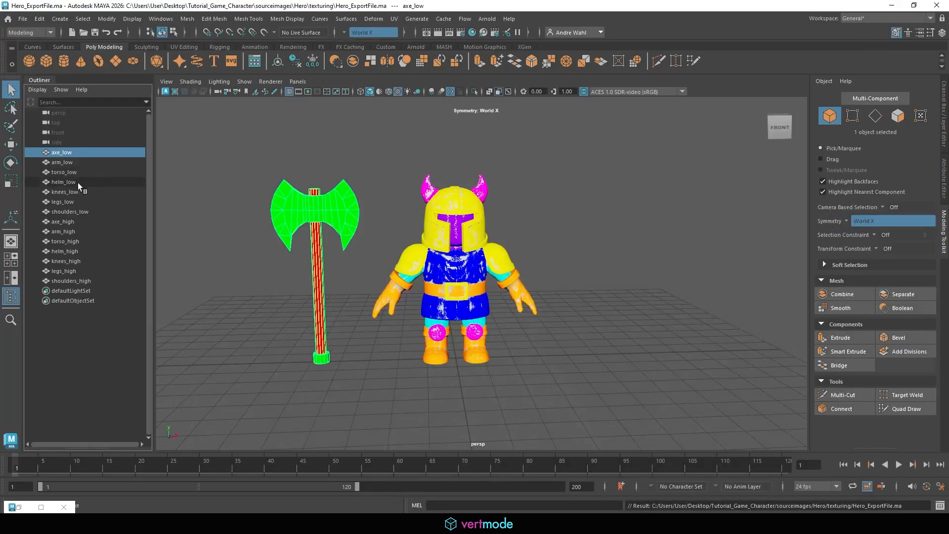
left_click(475, 91)
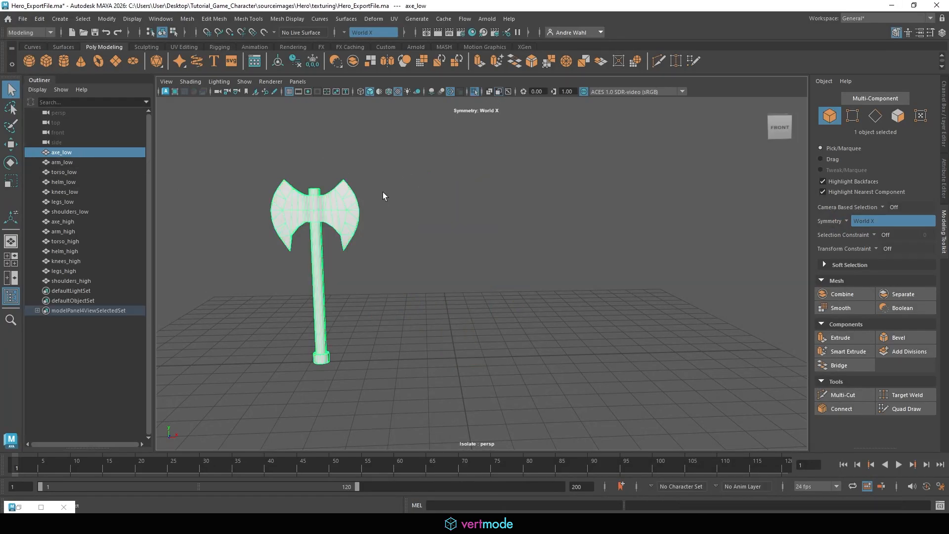
Select the edges around the lower blade tips of axe_low and apply Harden Edge to them
scroll(382, 192, "up", 5)
right_click_drag(559, 286, 561, 210)
left_click(365, 300)
left_click(643, 308, "shift")
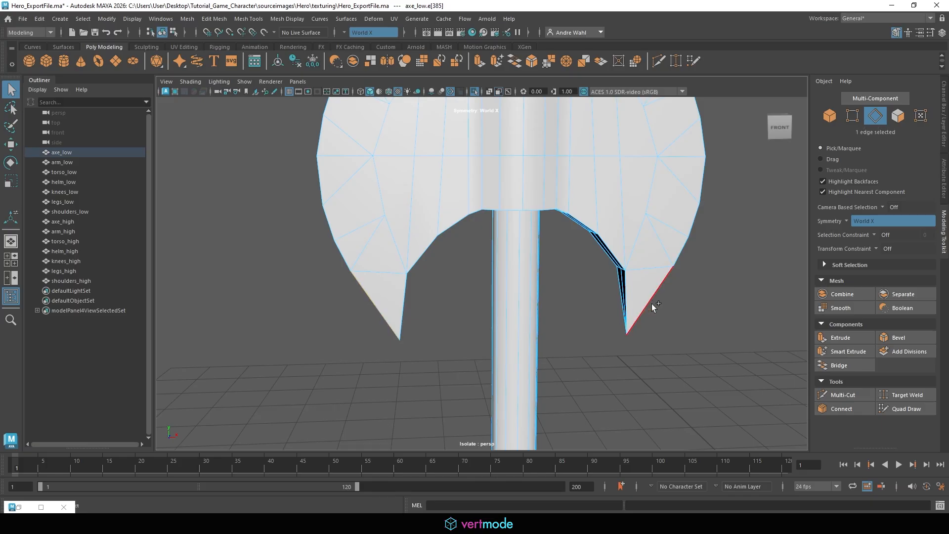
left_click(636, 296, "shift")
left_click_drag(635, 313, 454, 424, "alt")
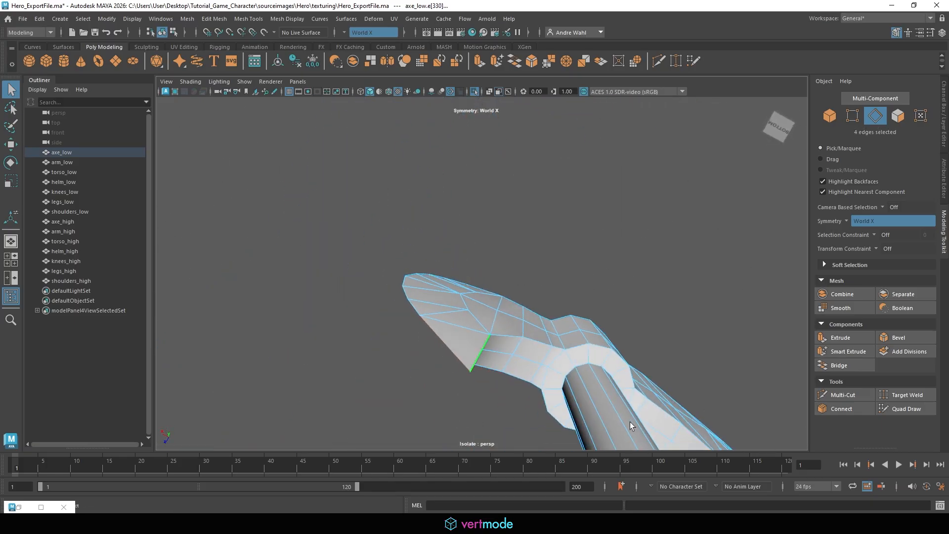
left_click_drag(630, 426, 462, 346, "alt")
left_click(522, 378, "shift")
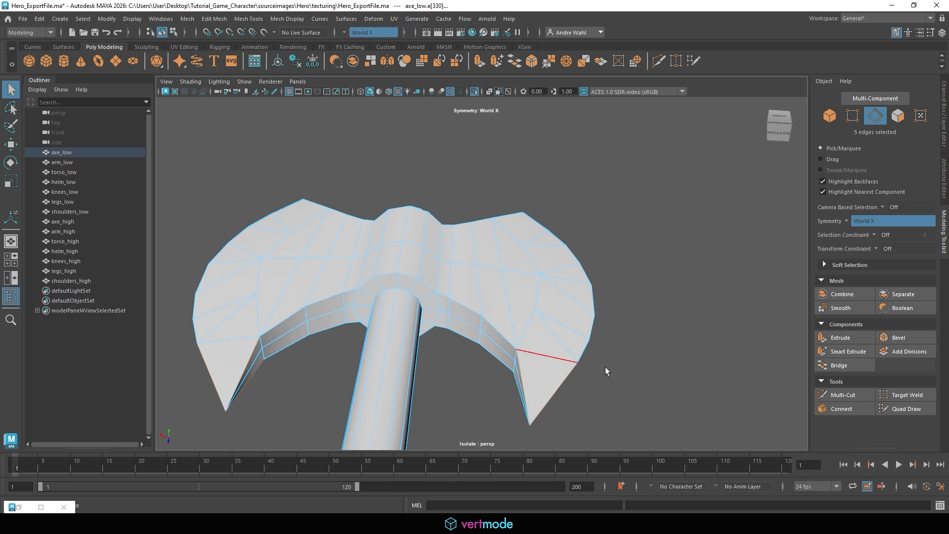
left_click_drag(607, 371, 446, 311, "alt")
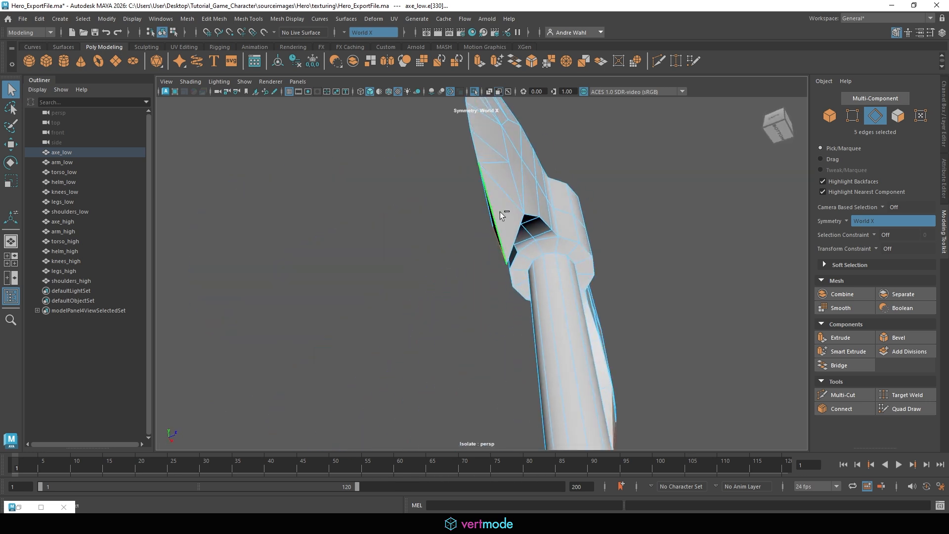
left_click_drag(486, 240, 455, 210, "alt")
left_click(450, 215, "shift")
left_click_drag(446, 304, 443, 302, "alt")
left_click(280, 19)
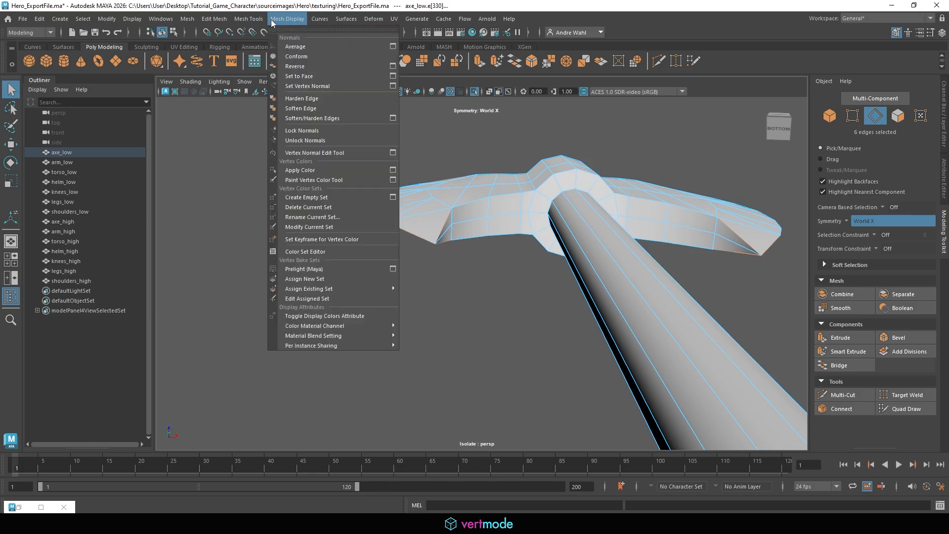
left_click(297, 99)
Return to object selection, select axe_low and delete its history
left_click_drag(601, 204, 498, 234, "alt")
right_click_drag(483, 216, 532, 200)
right_click_drag(532, 201, 430, 242, "alt")
left_click(306, 277)
left_click_drag(430, 242, 529, 184, "alt")
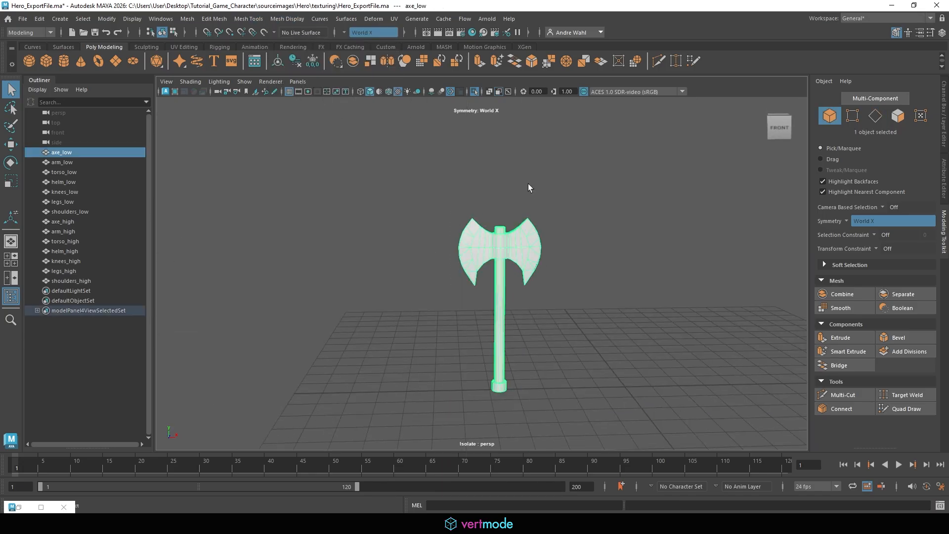
left_click(40, 19)
mouse_move(161, 137)
left_click(192, 138)
Select all meshes from axe_low to shoulders_low and start exporting the selection to the sourceimages/Hero/texturing folder
left_click(94, 212, "shift")
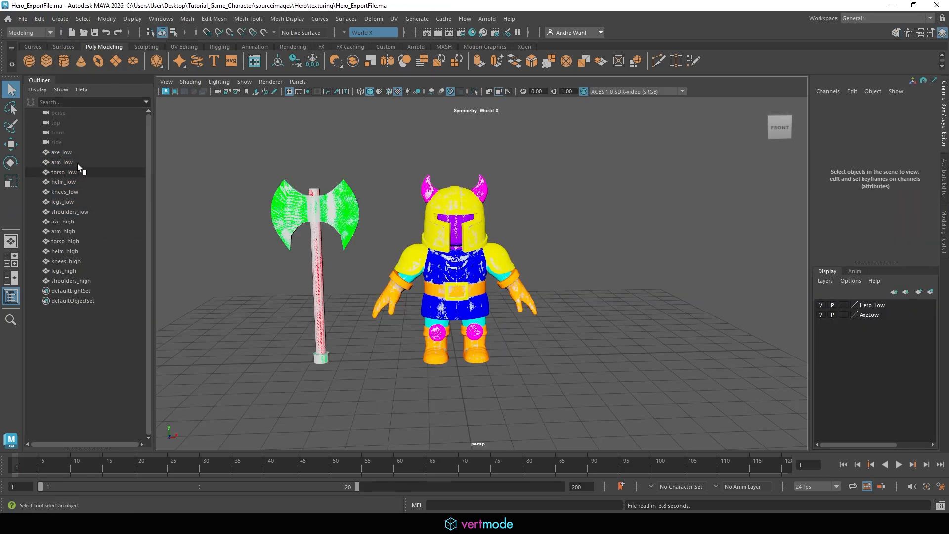
left_click(70, 152)
left_click(95, 211, "shift")
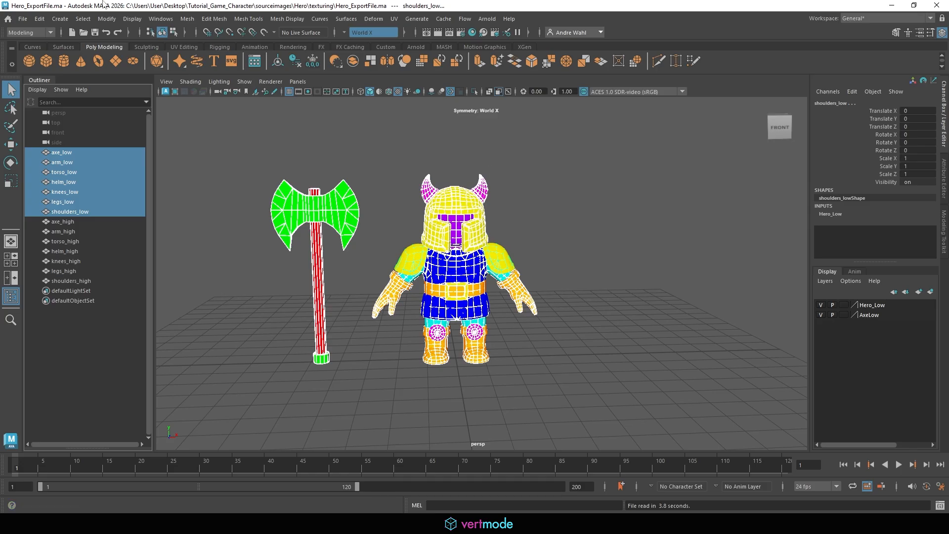
left_click(23, 19)
left_click(59, 156)
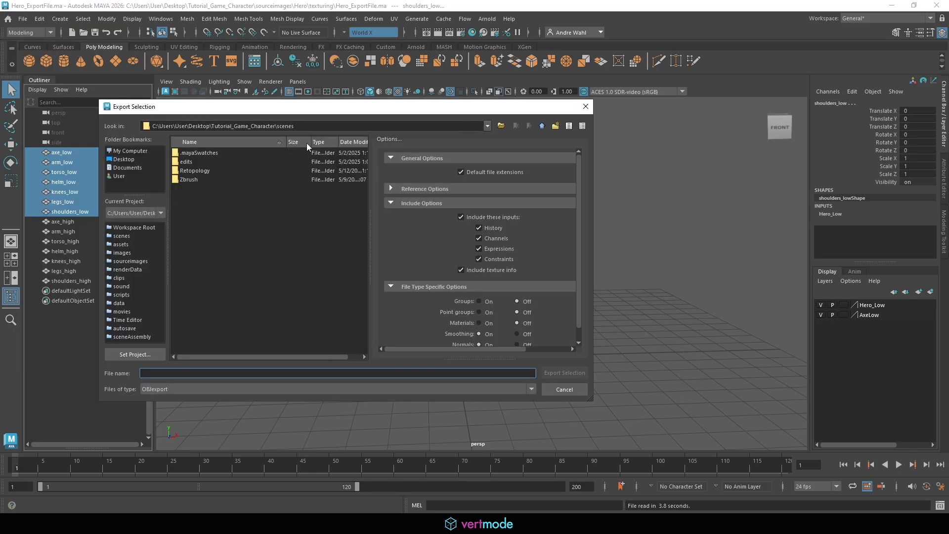
key("BackSpace")
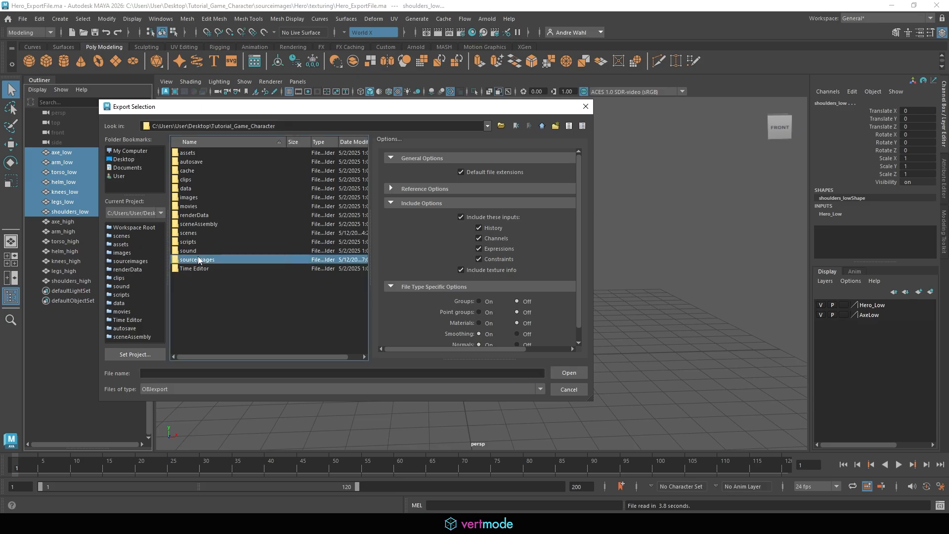
double_click(200, 261)
left_click(198, 161)
double_click(198, 162)
double_click(223, 154)
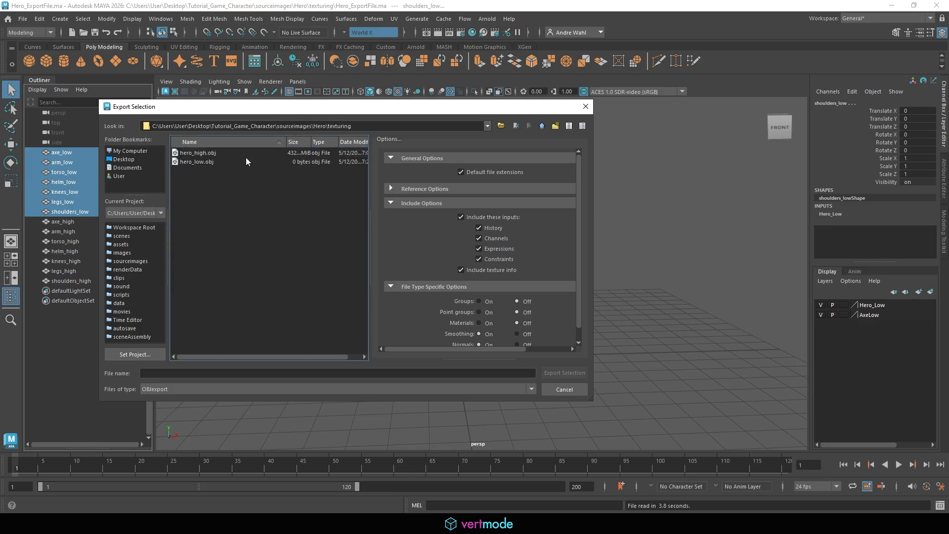
Export the low-poly selection over hero_low.obj with groups, point groups and materials set to On
left_click(207, 161)
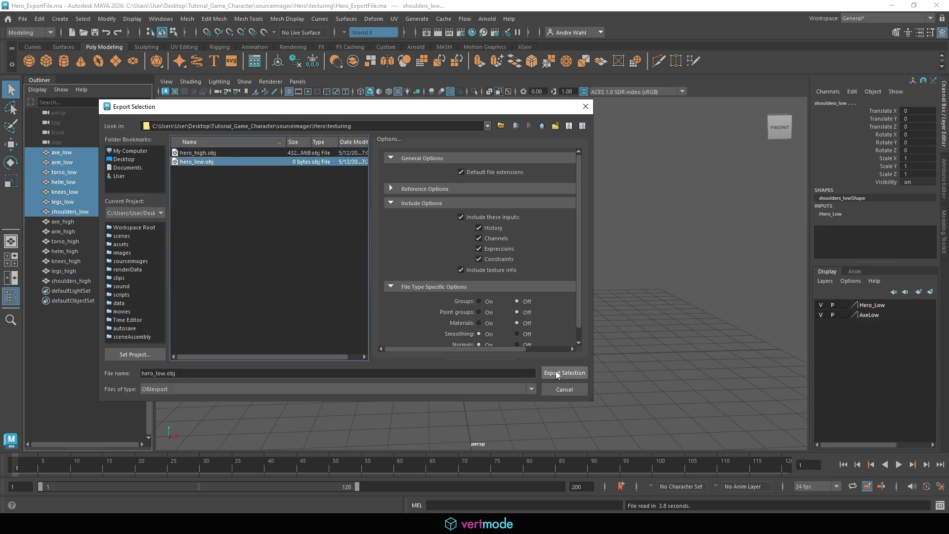
scroll(509, 279, "down", 1)
left_click(488, 288)
left_click(488, 299)
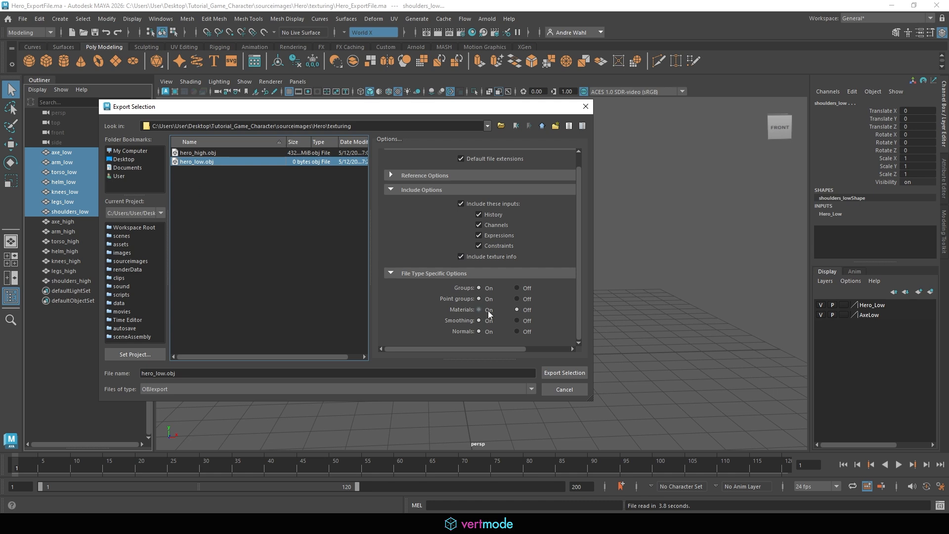
left_click(489, 310)
left_click(571, 369)
left_click(313, 265)
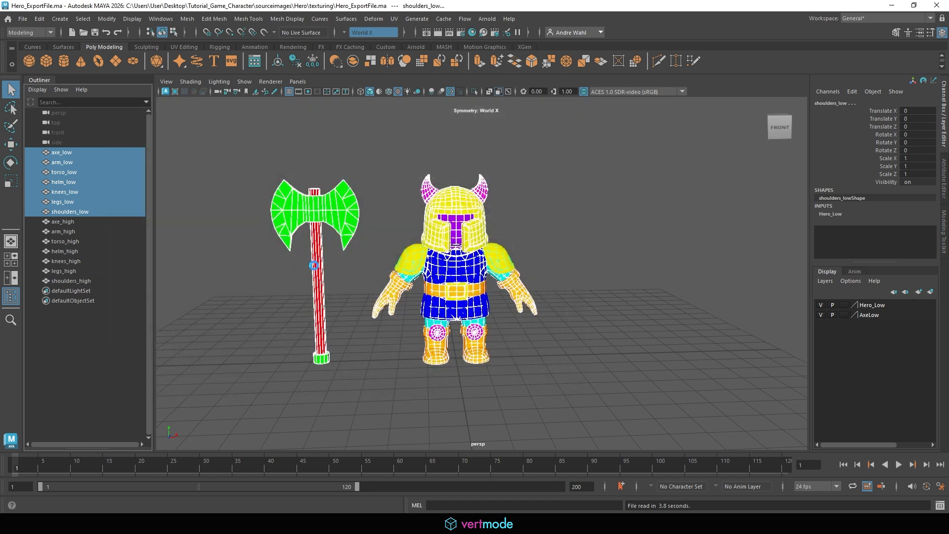
Select all meshes from axe_high to shoulders_high and export them over hero_high.obj
left_click(117, 221)
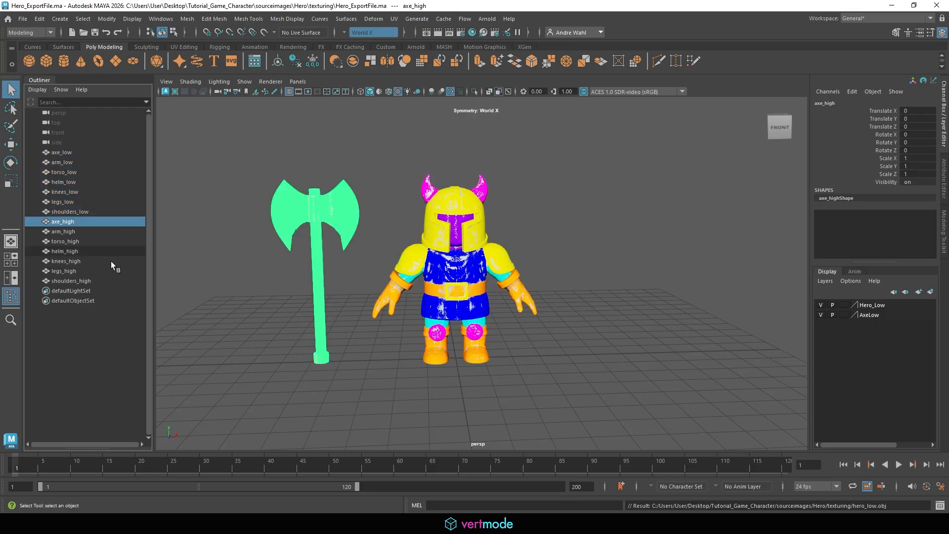
left_click(108, 280, "shift")
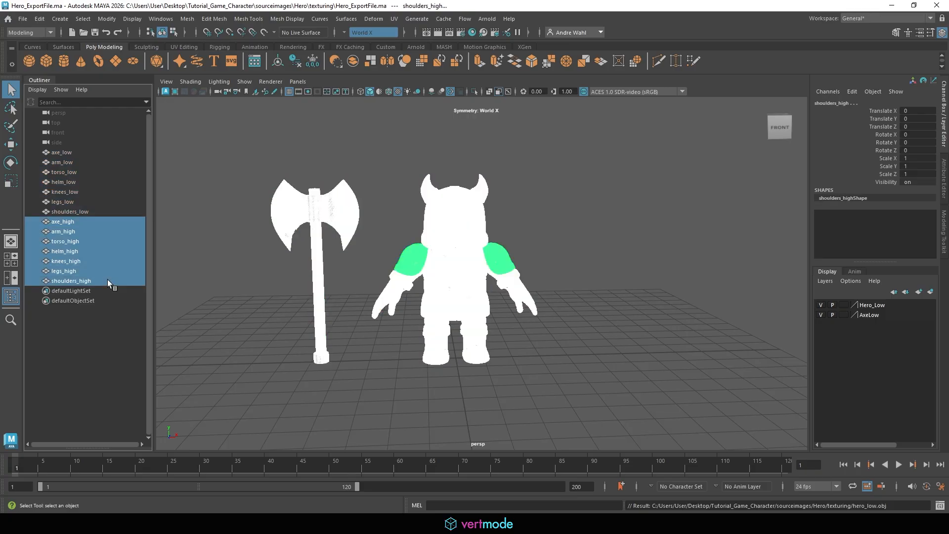
key("g")
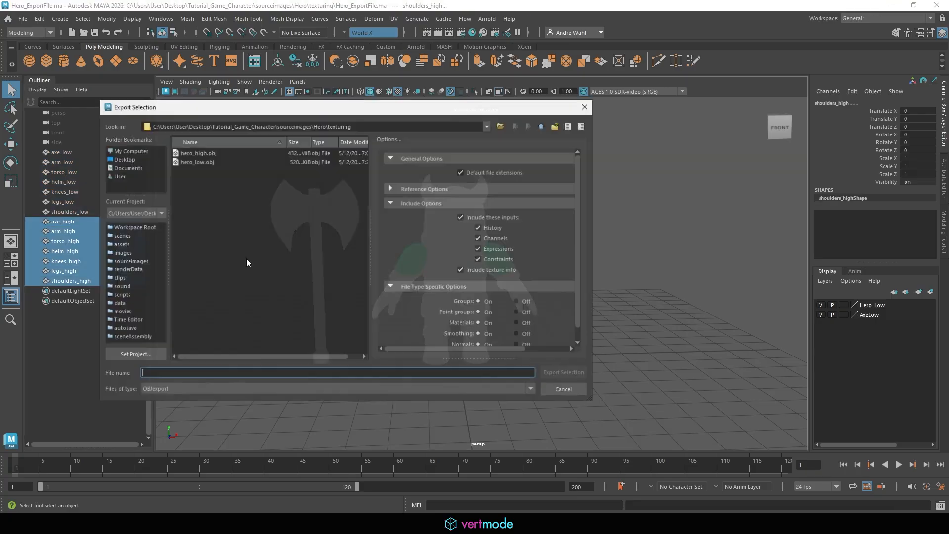
left_click(193, 161)
left_click(200, 154)
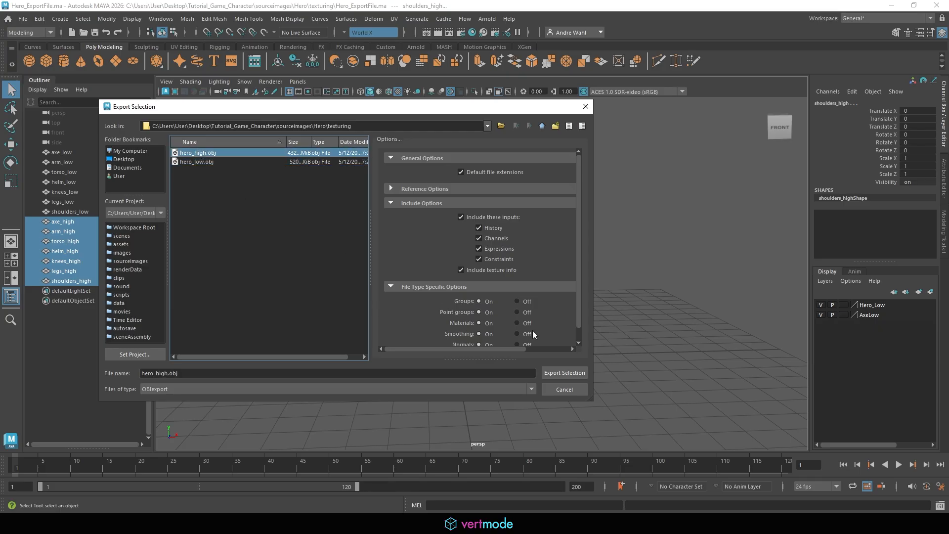
left_click(563, 372)
left_click(319, 266)
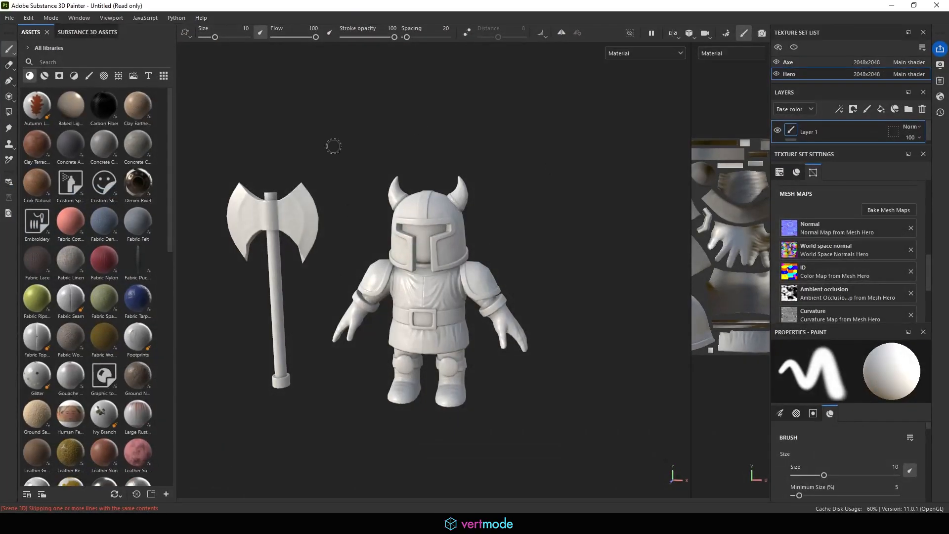
Switch to Substance 3D Painter and create a new project from hero_low.obj, replacing the open untitled project
left_click(10, 17)
left_click(112, 49)
left_click(569, 147)
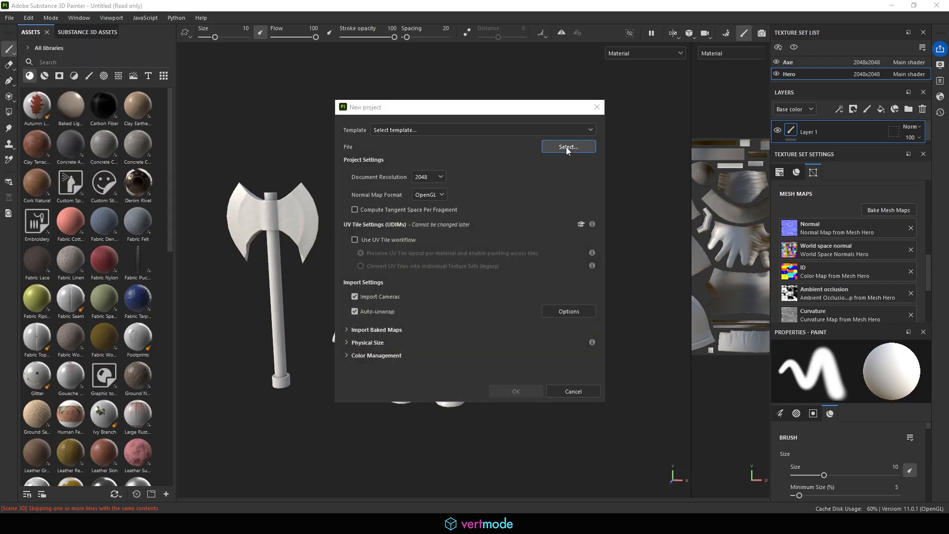
left_click(451, 193)
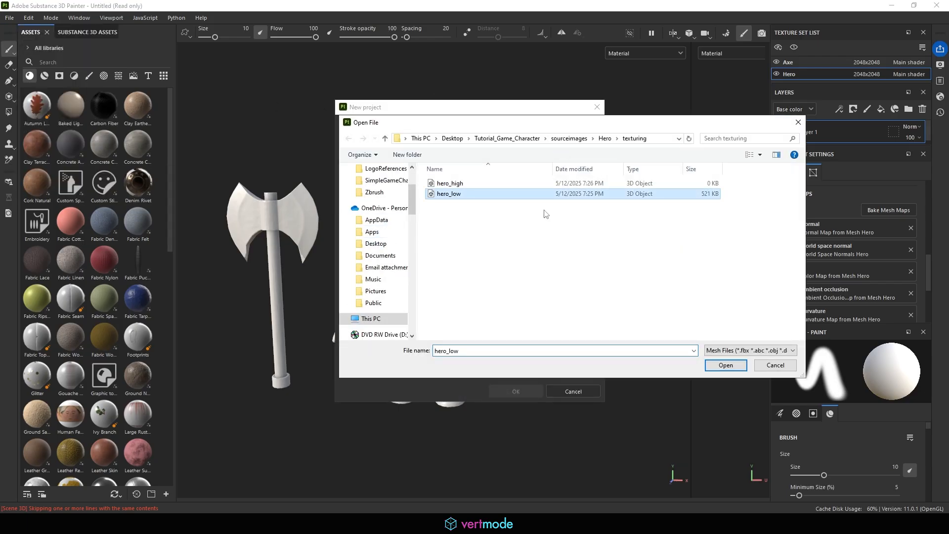
left_click(714, 366)
left_click(514, 389)
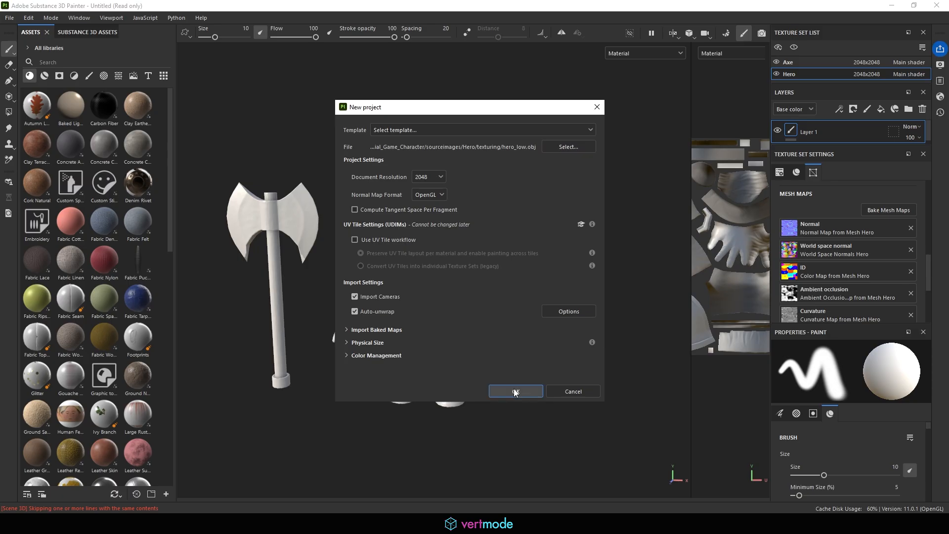
left_click(427, 273)
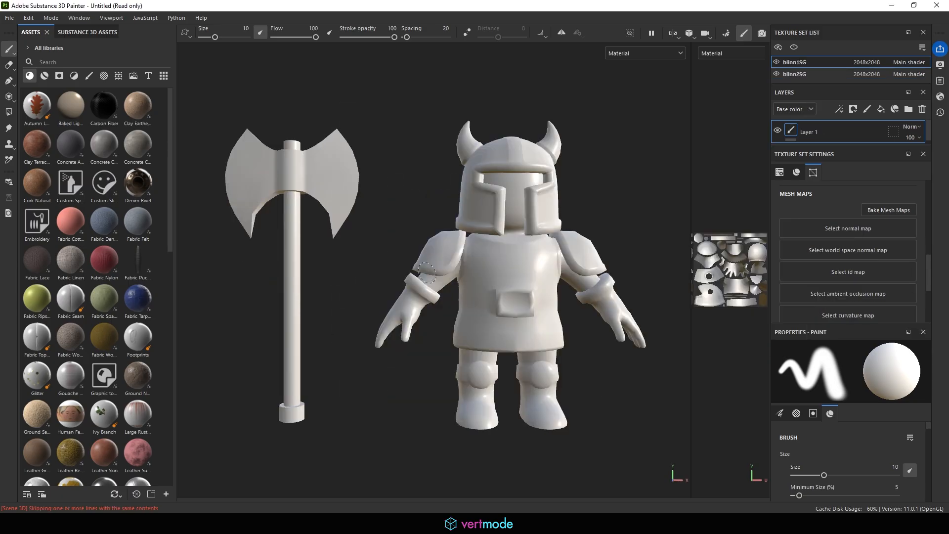
Enter mesh map baking, load hero_high as the high definition mesh and check the cage around the axe's lower blade tips
left_click(888, 210)
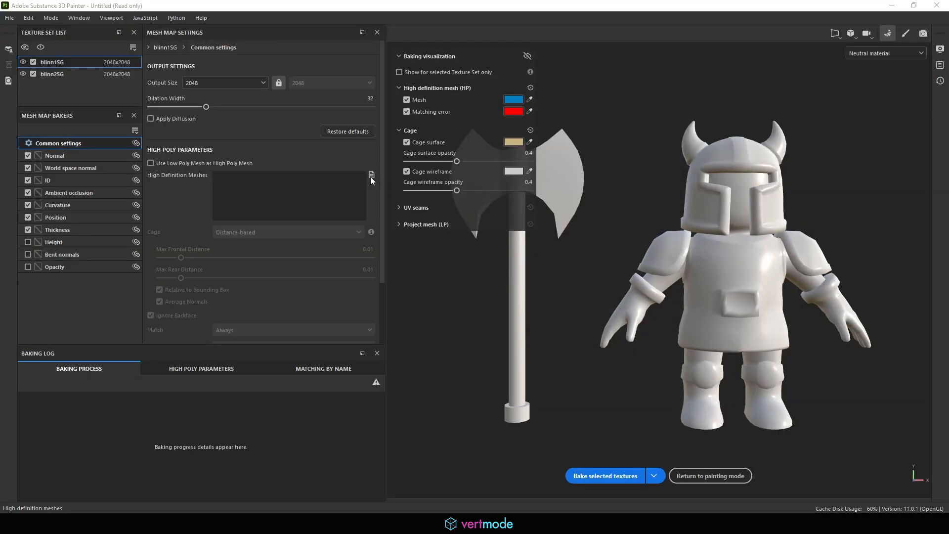
left_click(371, 177)
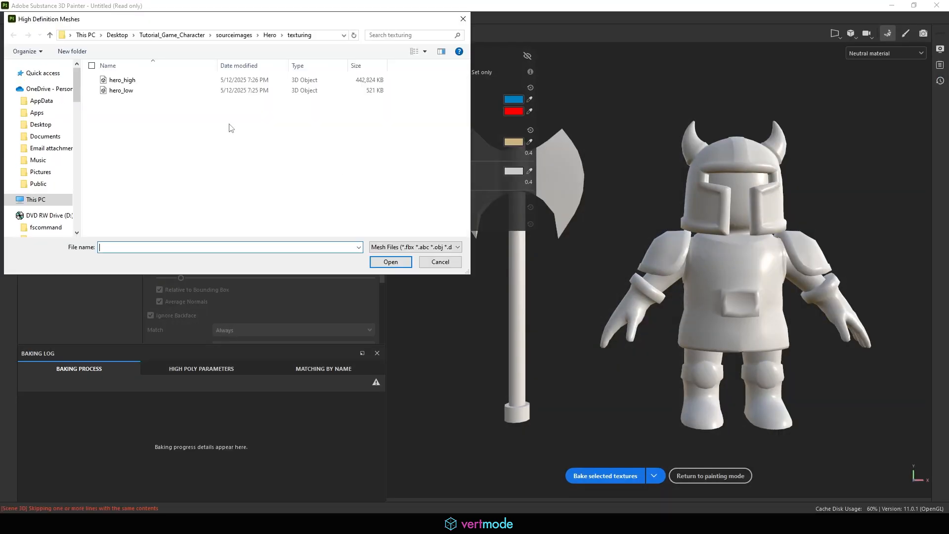
left_click(121, 90)
left_click(122, 80)
left_click(391, 262)
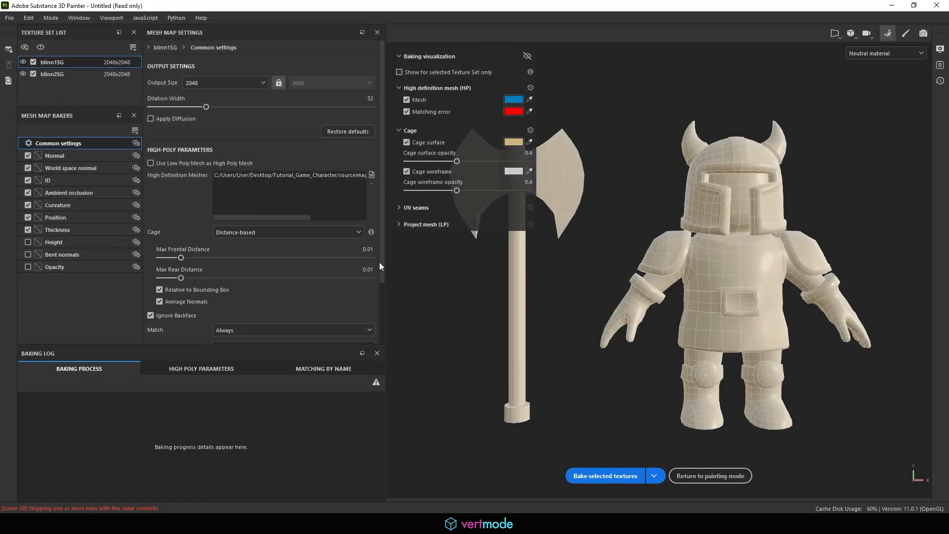
scroll(683, 297, "up", 3)
middle_click_drag(684, 297, 725, 291, "alt")
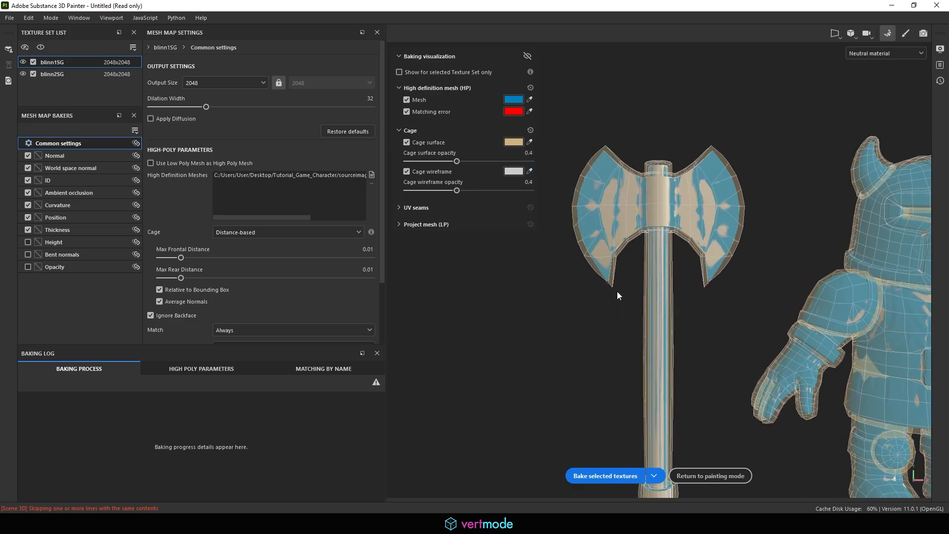
scroll(624, 317, "up", 6)
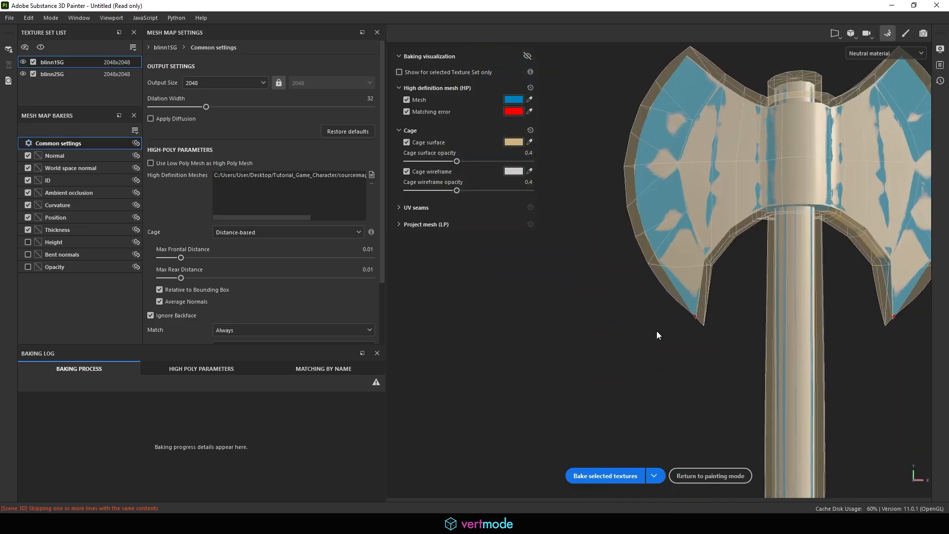
middle_click_drag(624, 293, 670, 281, "alt")
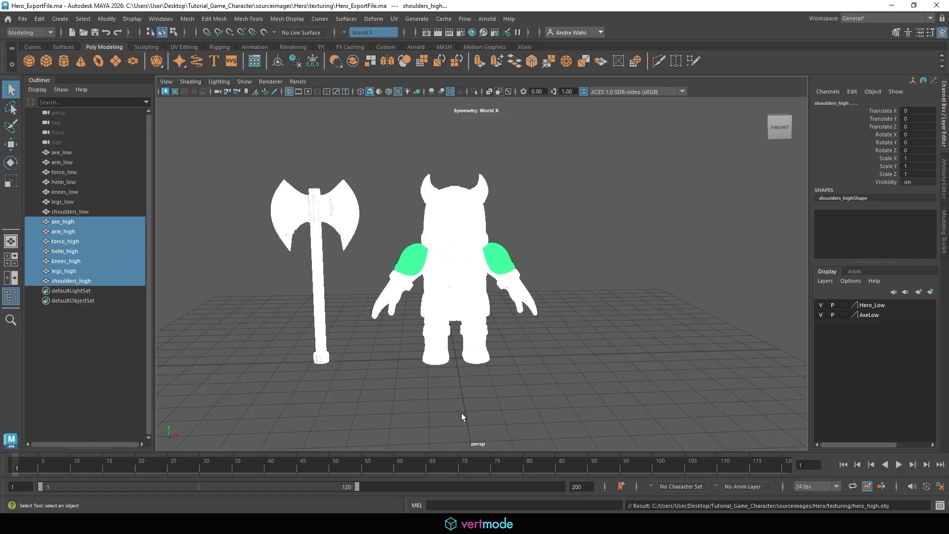
Switch back to Maya, replace the high-poly selection with axe_low and isolate it
left_click_drag(335, 246, 406, 261, "alt")
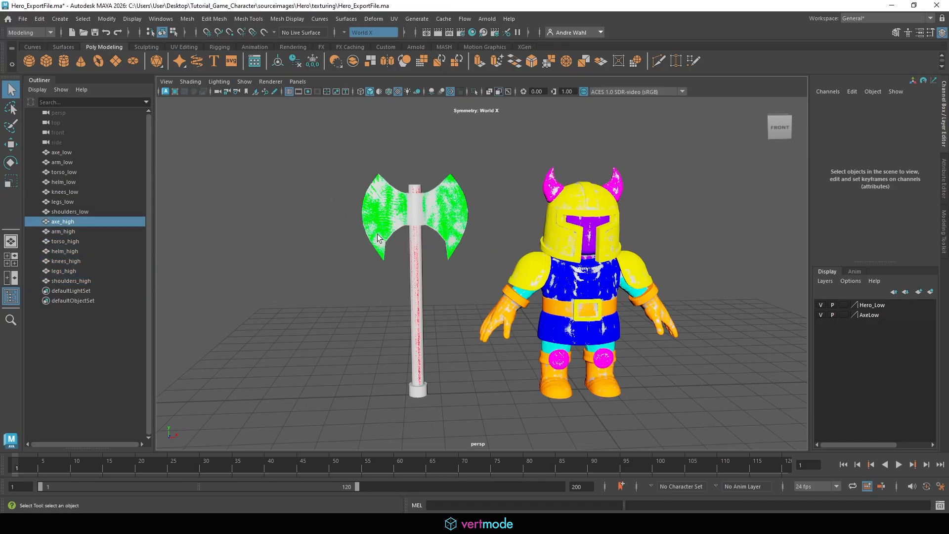
left_click(378, 238)
scroll(335, 256, "up", 5)
left_click(69, 212)
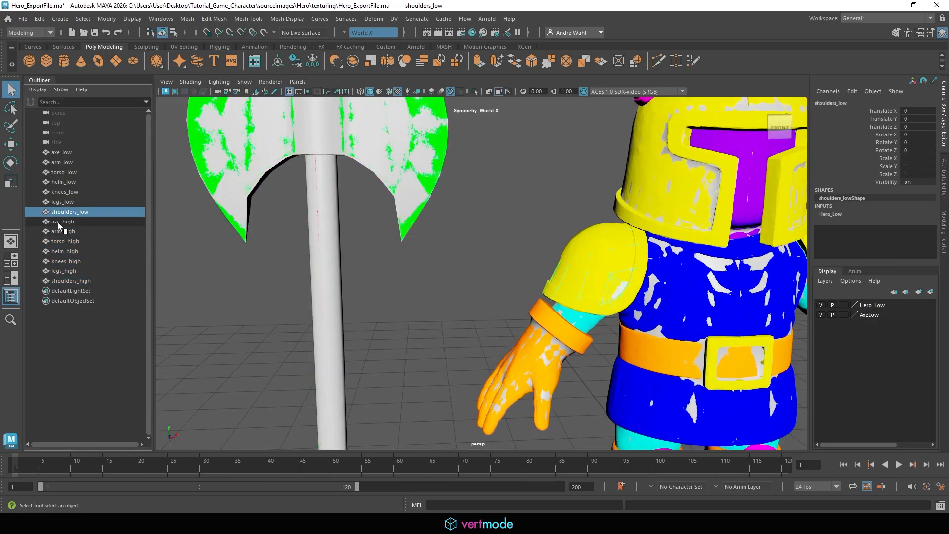
left_click(68, 155)
left_click(474, 92)
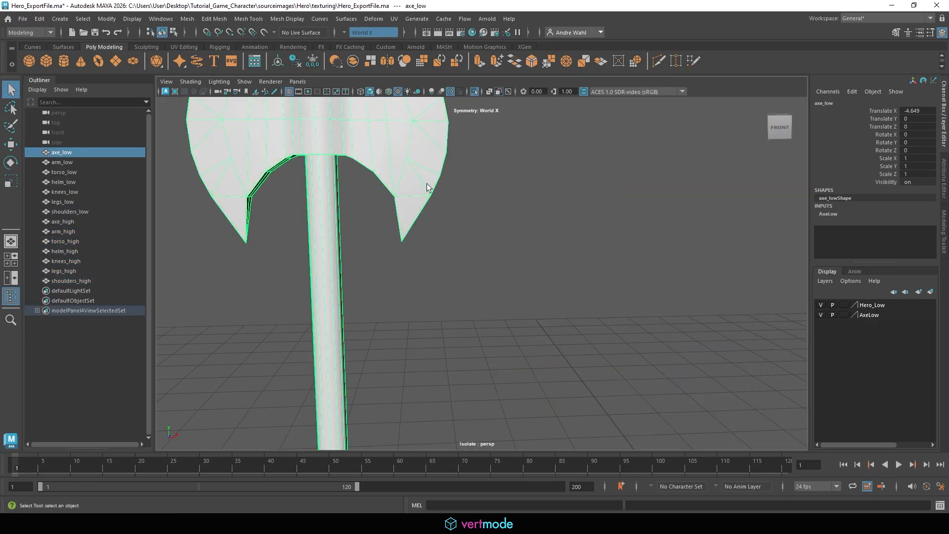
Put axe_low in component mode and examine the geometry around the axe's lower blade tips
right_click_drag(403, 183, 389, 185)
middle_click_drag(524, 244, 618, 293, "alt")
right_click_drag(618, 293, 743, 271, "alt")
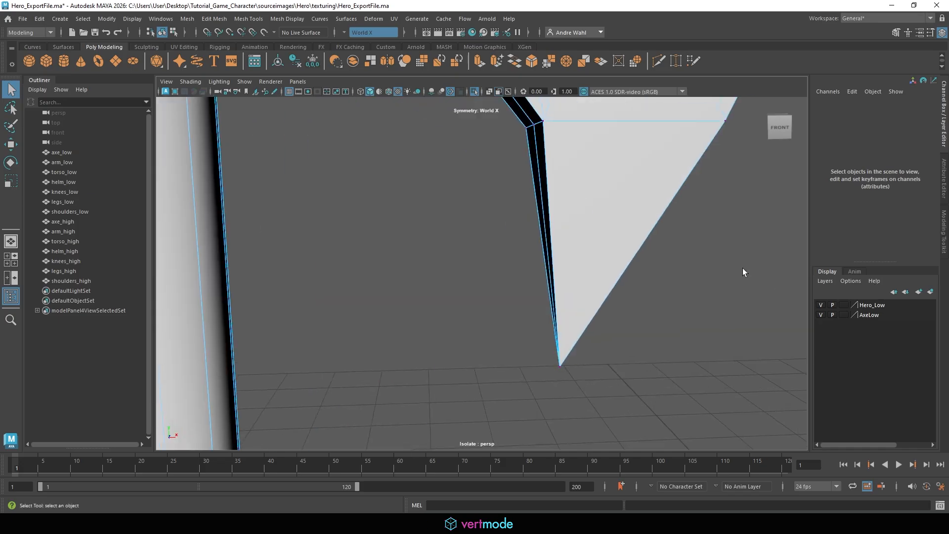
left_click_drag(743, 272, 635, 257, "alt")
right_click_drag(635, 257, 424, 247, "alt")
middle_click_drag(425, 248, 495, 286, "alt")
right_click_drag(496, 286, 472, 259, "alt")
left_click_drag(472, 259, 650, 228, "alt")
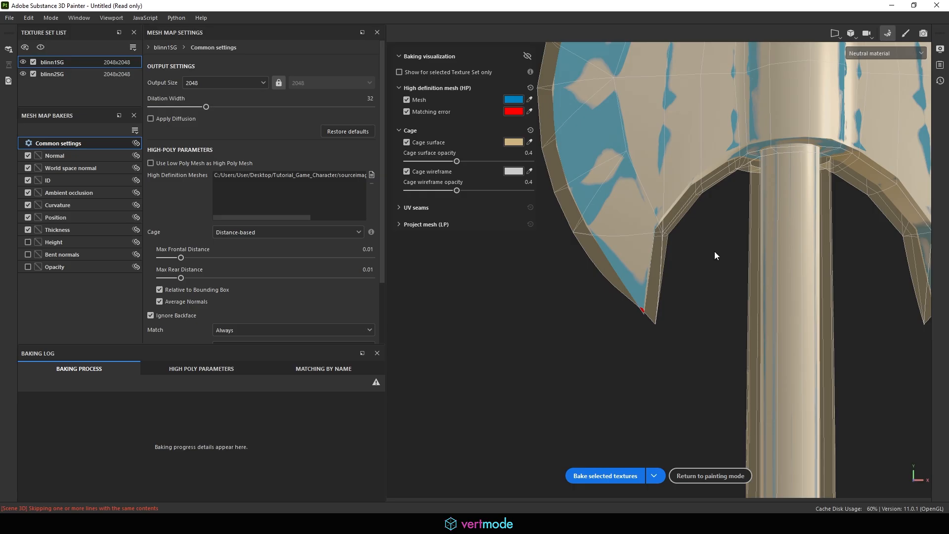
Switch to Substance 3D Painter and set the Max Rear Distance of the baking cage to 1
right_click_drag(714, 251, 781, 234, "alt")
middle_click_drag(781, 233, 644, 328, "alt")
right_click_drag(645, 328, 614, 331, "alt")
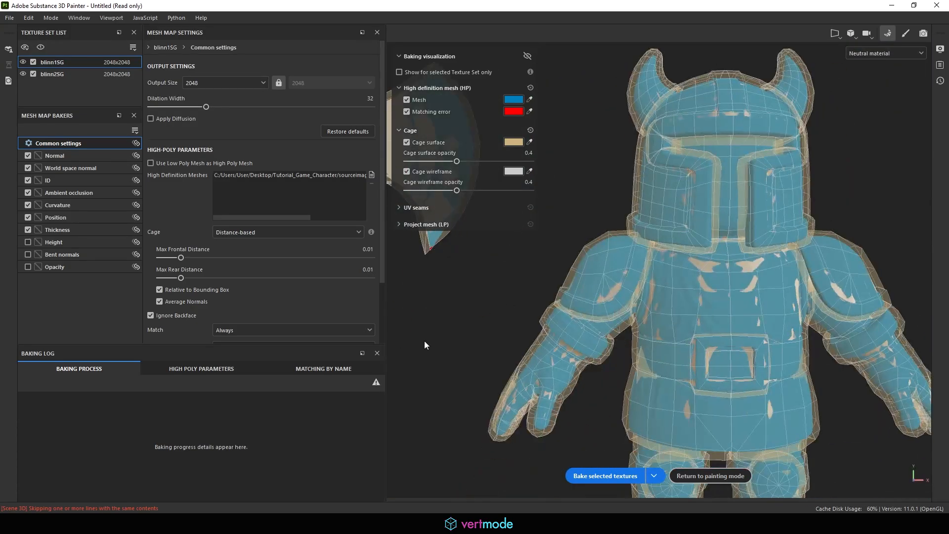
left_click_drag(198, 275, 347, 275)
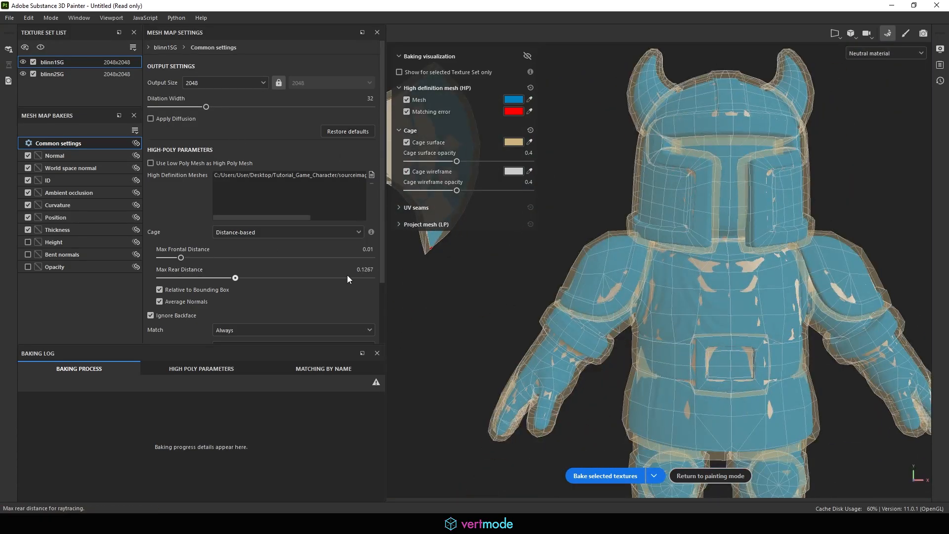
Set mesh matching to By Mesh Name and antialiasing to Supersampling 4x
scroll(254, 295, "down", 3)
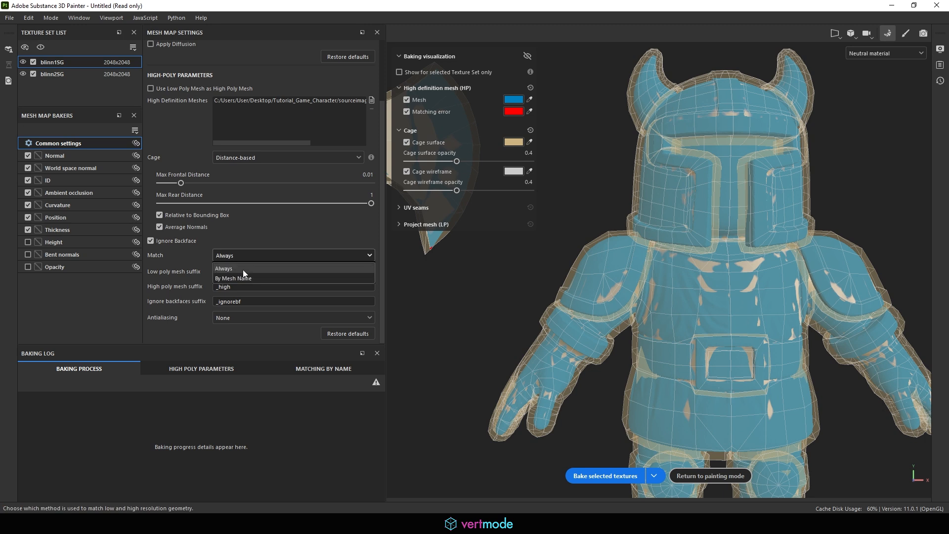
left_click(248, 255)
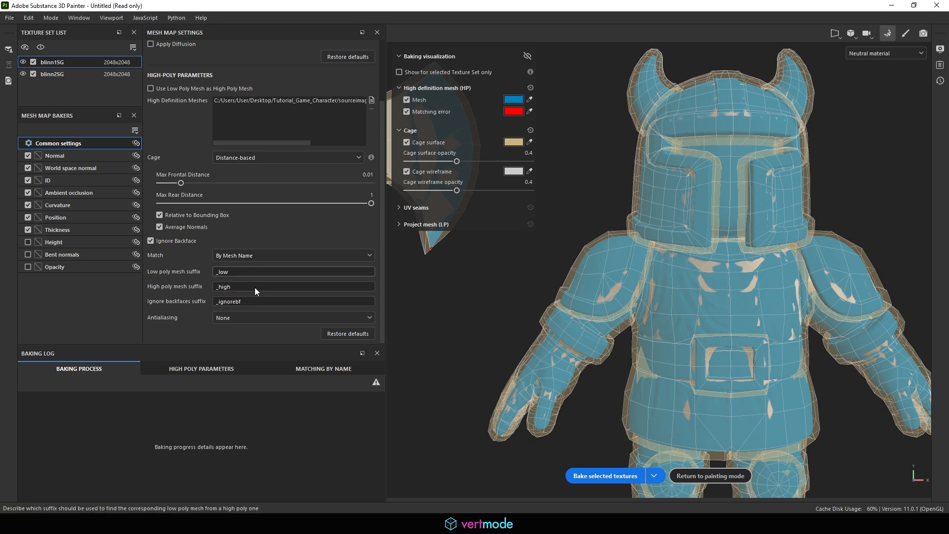
left_click(254, 287)
left_click(242, 318)
left_click(241, 344)
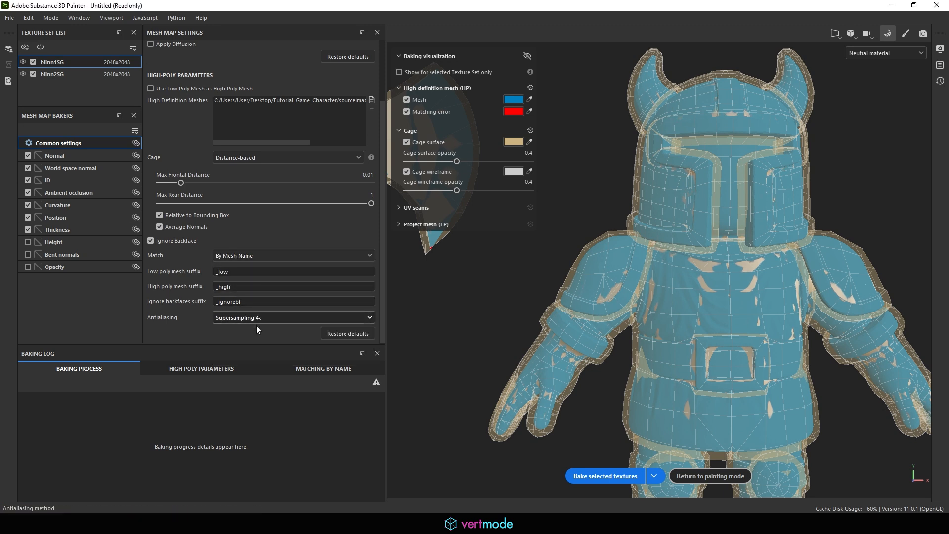
Reduce the bake's output size to 512
scroll(197, 99, "up", 3)
left_click(210, 83)
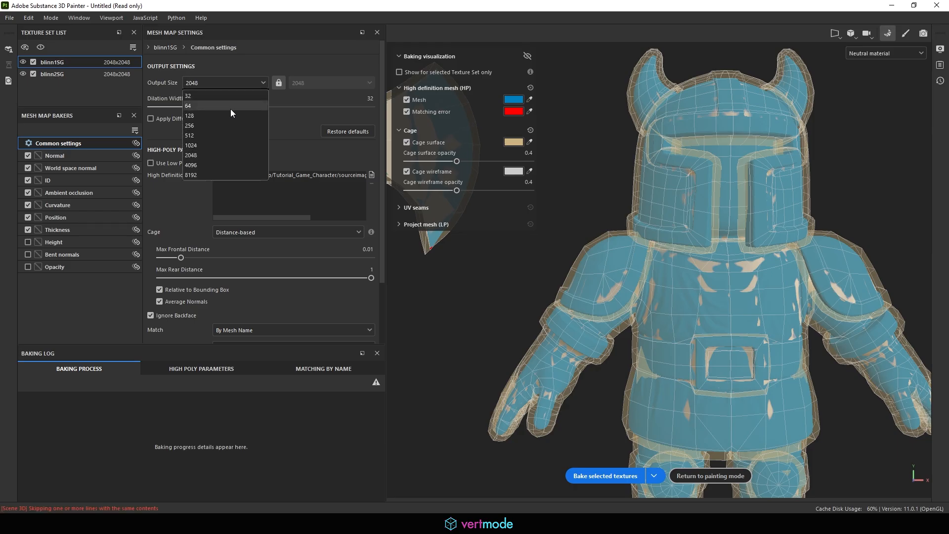
left_click(225, 135)
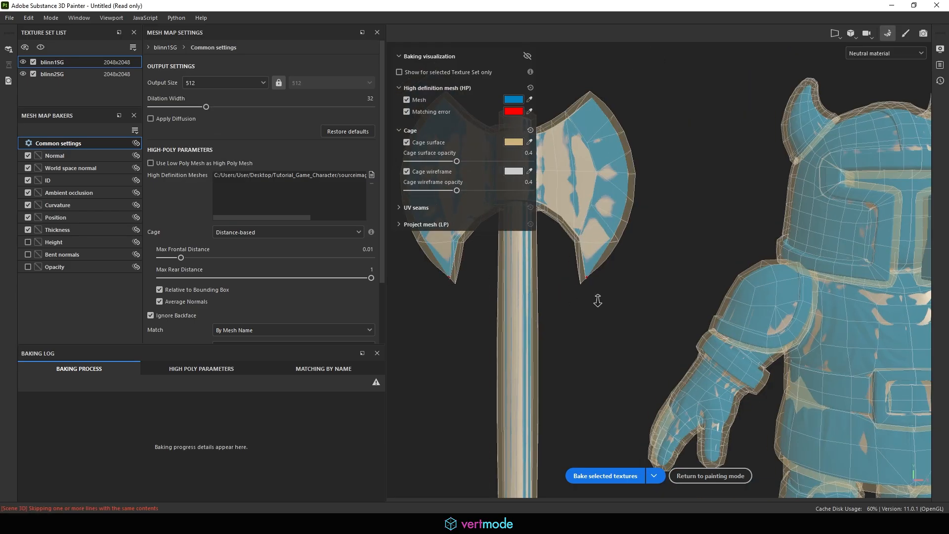
Try the cage without Average Normals and Relative to Bounding Box at the axe's lower blade tip, restoring both options
right_click_drag(598, 301, 627, 340, "alt")
mouse_move(627, 340)
left_mouse_down("alt")
mouse_move(648, 346)
mouse_move(618, 341)
left_mouse_up("alt")
right_click_drag(618, 341, 756, 332, "alt")
scroll(188, 256, "down", 1)
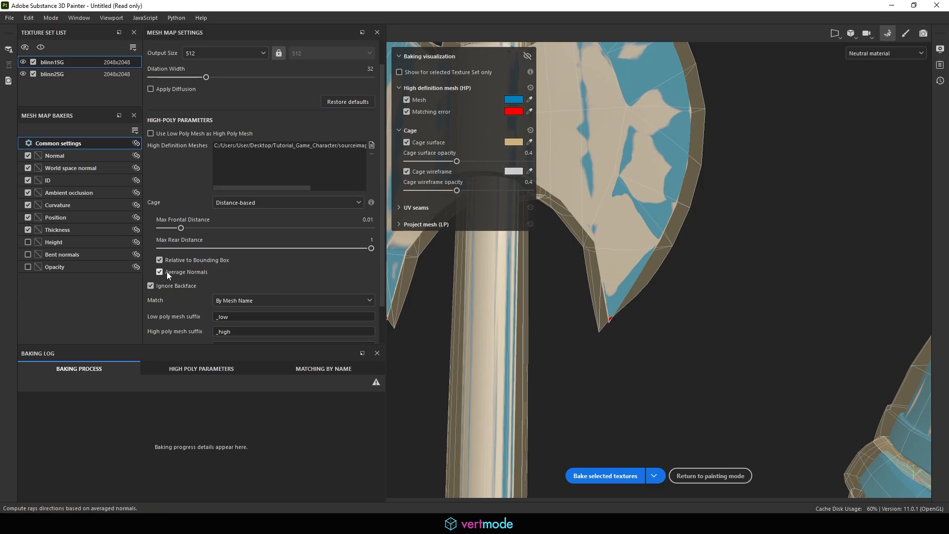
left_click(160, 272)
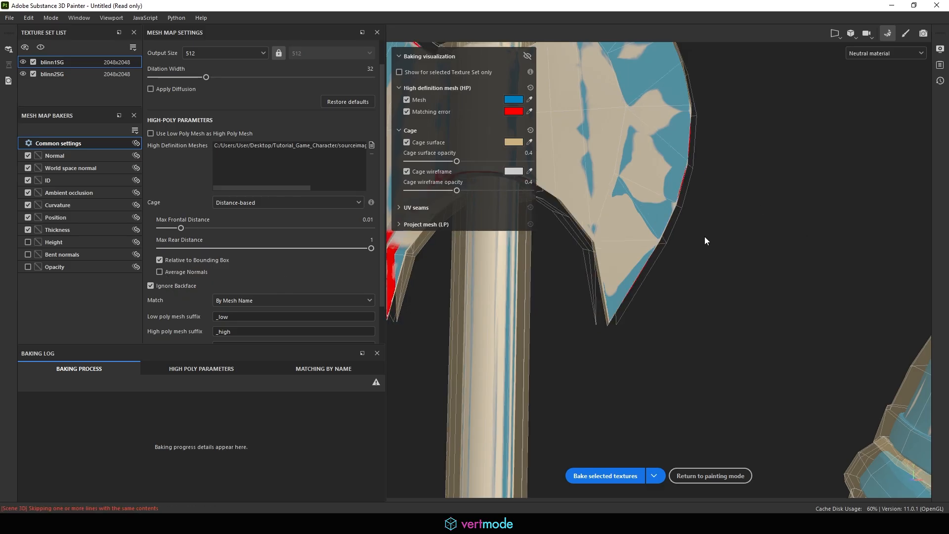
left_click(168, 272)
left_click(160, 259)
left_click(160, 260)
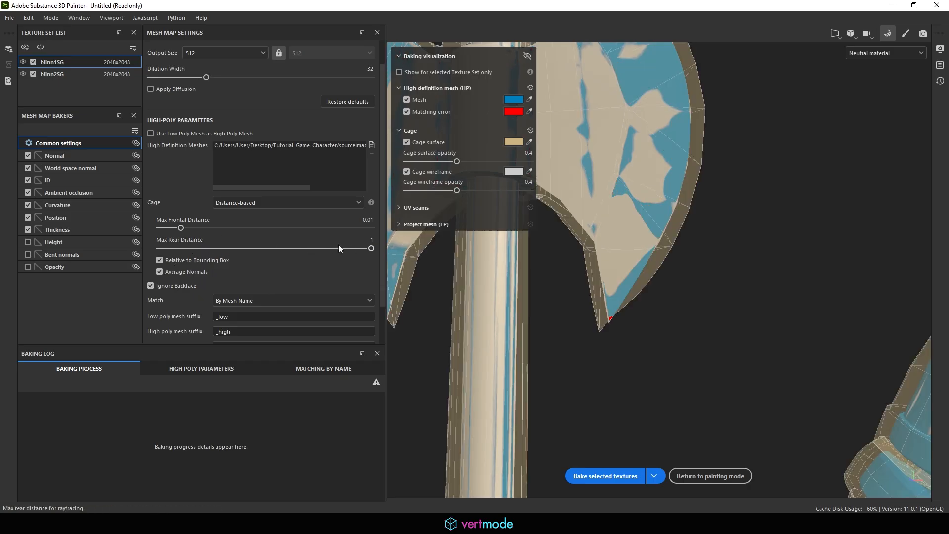
Increase the Max Frontal Distance to 0.016, checking the cage around the axe blade tips and the hero
left_click_drag(183, 227, 190, 229)
right_click_drag(558, 307, 329, 328, "alt")
middle_click_drag(720, 336, 554, 301, "alt")
right_click_drag(554, 301, 316, 353, "alt")
middle_click_drag(643, 242, 652, 328, "alt")
right_click_drag(637, 332, 908, 312, "alt")
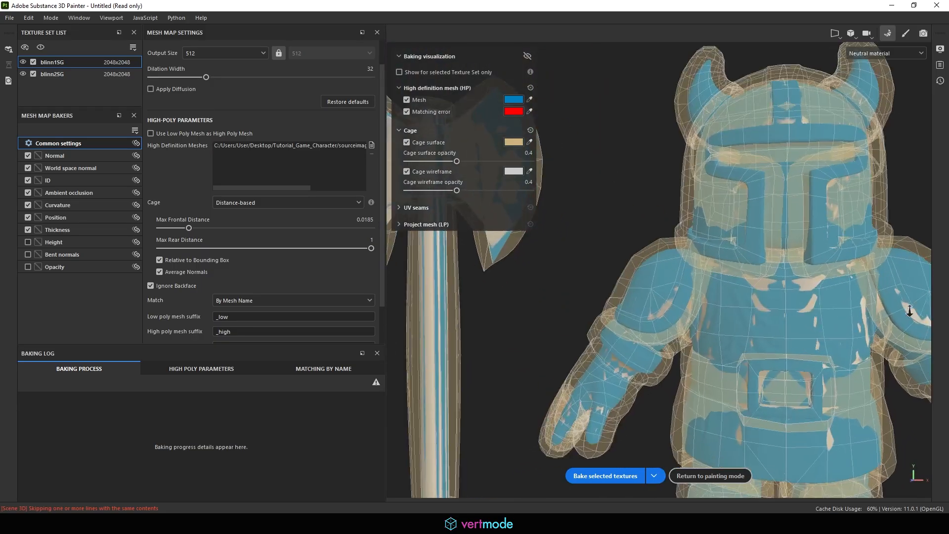
middle_click_drag(391, 321, 582, 337, "alt")
right_click_drag(582, 338, 707, 337, "alt")
middle_click_drag(707, 336, 616, 355, "alt")
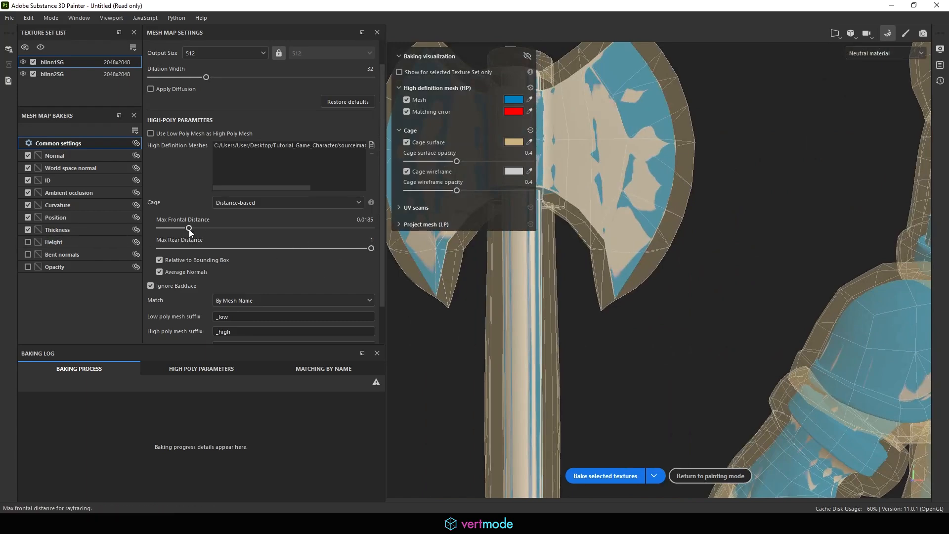
mouse_move(189, 228)
left_mouse_down()
mouse_move(179, 227)
mouse_move(188, 228)
left_mouse_up()
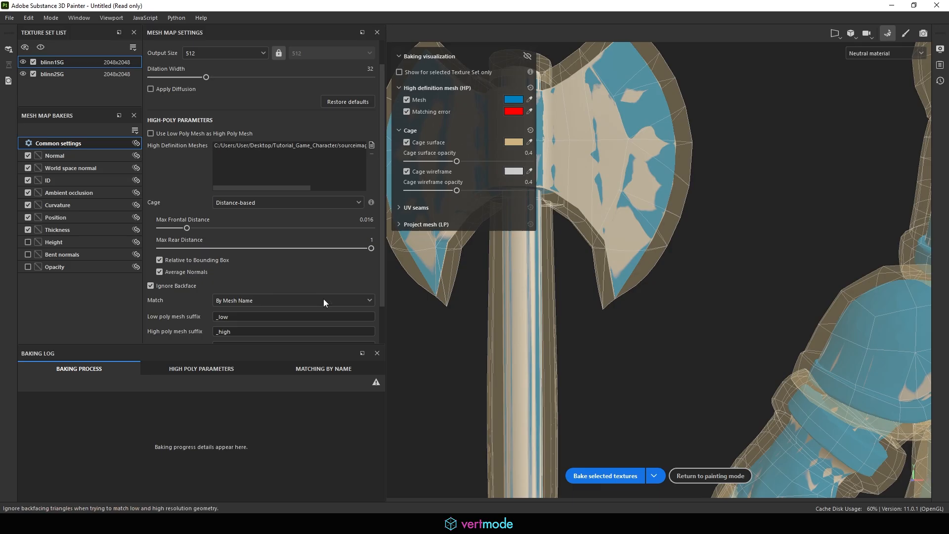
Bake the selected mesh maps for both texture sets and return to painting mode
left_click(592, 476)
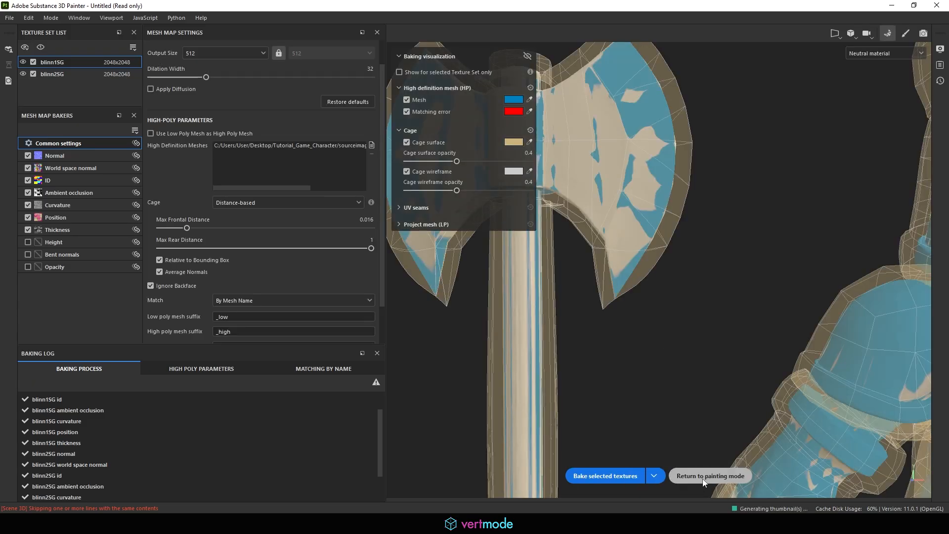
left_click(710, 475)
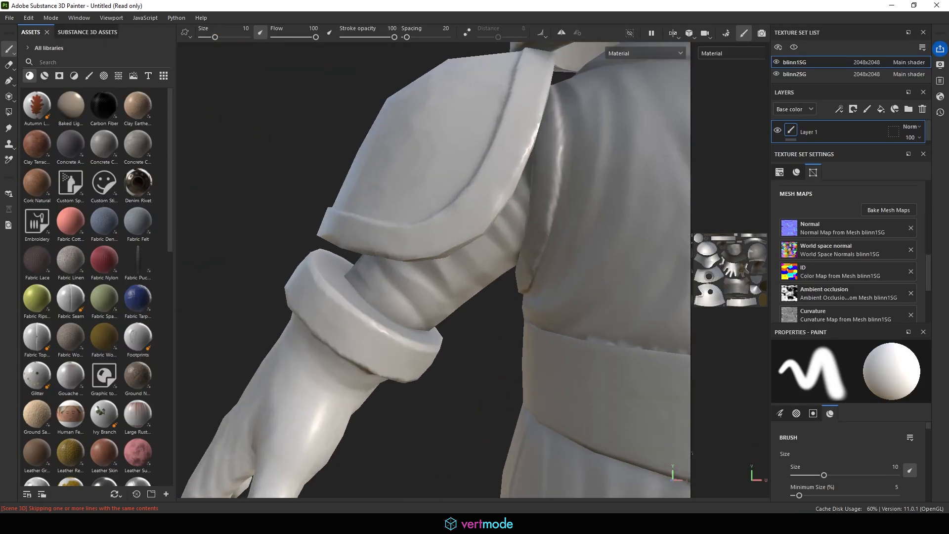
Inspect the baked maps on the hero's arms, shoulder armor, helmet and upper torso
mouse_move(346, 276)
left_mouse_down("alt")
mouse_move(447, 240)
mouse_move(633, 218)
mouse_move(677, 233)
left_mouse_up("alt")
left_click_drag(257, 327, 350, 374, "alt")
mouse_move(350, 374)
right_mouse_down("shift")
mouse_move(466, 381)
mouse_move(392, 367)
mouse_move(409, 376)
right_mouse_up("shift")
scroll(408, 376, "down", 4)
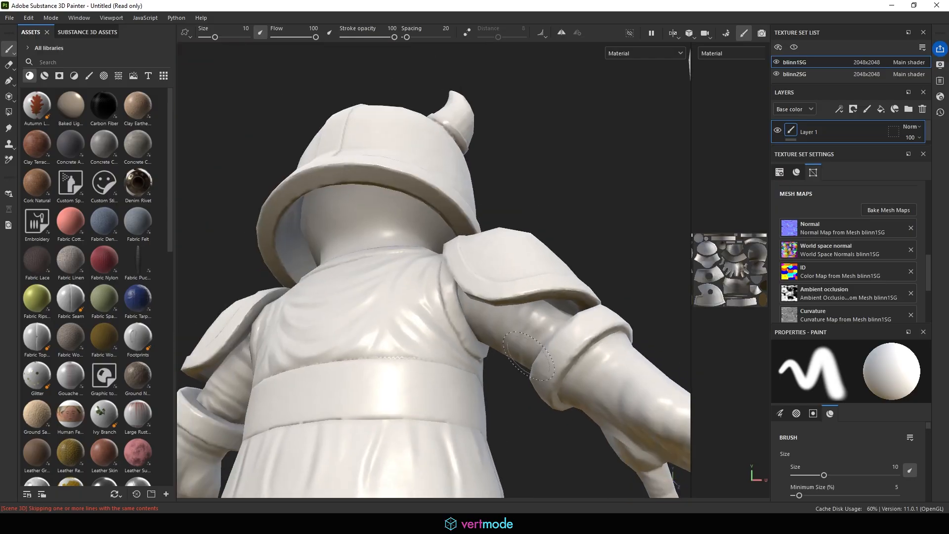
left_click_drag(409, 377, 519, 383, "alt")
middle_click_drag(519, 383, 530, 292, "alt")
scroll(530, 291, "down", 4)
left_click_drag(484, 321, 317, 326, "alt")
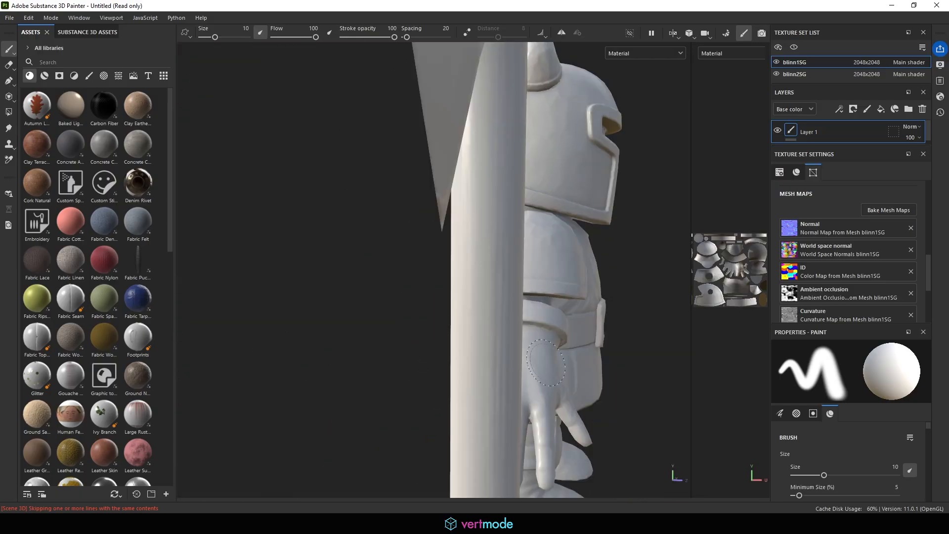
middle_click_drag(514, 365, 619, 381, "alt")
right_click_drag(618, 381, 279, 286, "alt")
left_click_drag(593, 326, 494, 331, "alt")
right_click_drag(494, 331, 578, 386, "alt")
Inspect the baked maps on the hero's belt, tunic and legs from the front and back
middle_click_drag(425, 390, 548, 336, "alt")
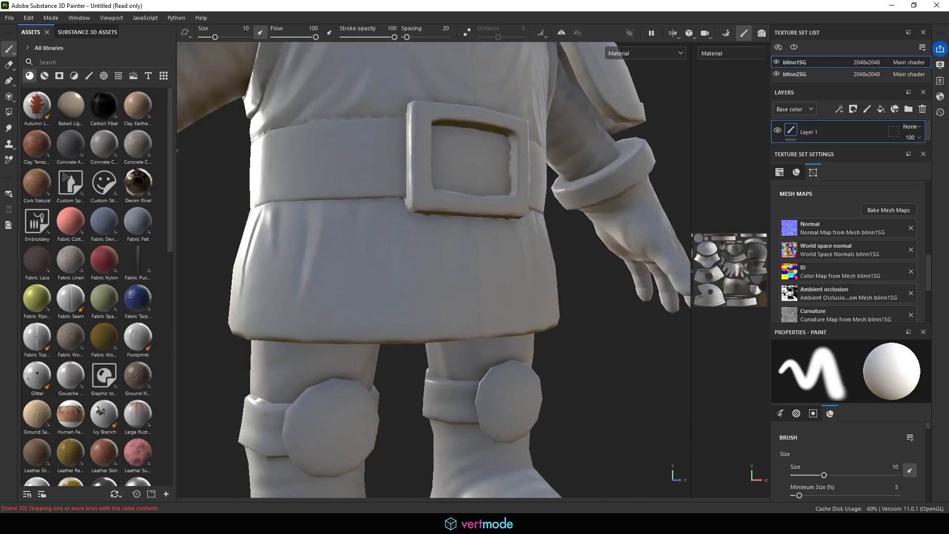
left_click_drag(400, 381, 377, 262, "alt")
right_click_drag(421, 366, 459, 390, "shift")
left_click_drag(460, 390, 697, 411, "alt")
right_click_drag(632, 391, 591, 393, "shift")
left_click_drag(590, 392, 512, 392, "alt")
mouse_move(512, 391)
right_mouse_down("shift")
mouse_move(455, 379)
mouse_move(508, 387)
right_mouse_up("shift")
scroll(511, 388, "down", 4)
left_click_drag(346, 302, 341, 322, "alt")
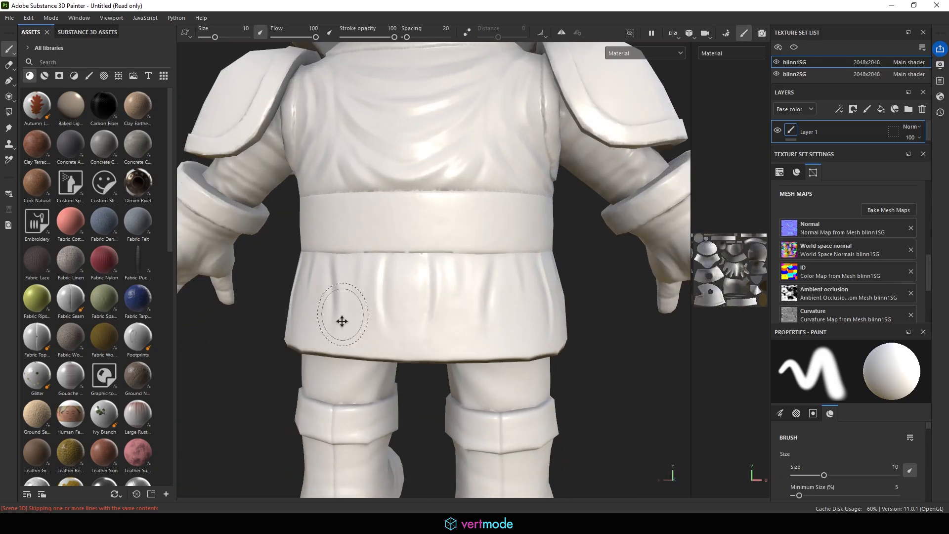
middle_click_drag(341, 322, 443, 378, "alt")
right_click_drag(442, 378, 542, 334, "alt")
right_click_drag(451, 322, 485, 346, "shift")
scroll(487, 342, "down", 4)
left_click_drag(489, 312, 638, 291, "alt")
left_click_drag(464, 277, 612, 277, "alt")
middle_click_drag(478, 297, 517, 315, "alt")
right_click_drag(517, 315, 517, 293, "shift")
Inspect the baked maps on the axe, especially the shading of the blades and their lower tips
middle_click_drag(395, 306, 519, 334, "alt")
scroll(512, 316, "up", 3)
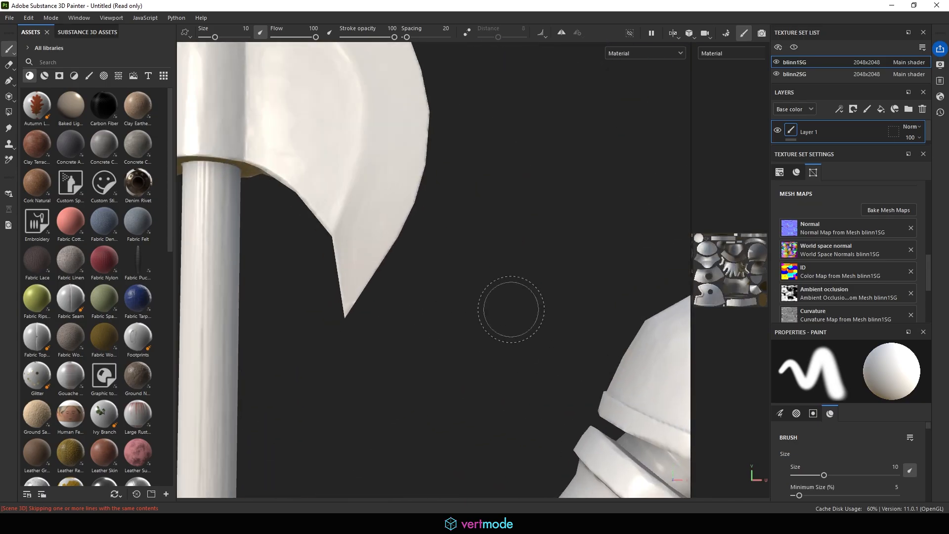
middle_click_drag(386, 341, 456, 358, "alt")
scroll(440, 348, "up", 3)
middle_click_drag(368, 325, 583, 335, "alt")
right_click_drag(582, 335, 542, 339, "shift")
middle_click_drag(542, 339, 522, 433, "alt")
scroll(381, 339, "down", 5)
mouse_move(381, 339)
left_mouse_down("alt")
mouse_move(399, 303)
mouse_move(392, 280)
mouse_move(406, 349)
mouse_move(396, 365)
mouse_move(365, 250)
mouse_move(392, 339)
left_mouse_up("alt")
right_click_drag(391, 339, 514, 313, "shift")
left_click_drag(514, 313, 465, 420, "alt")
scroll(250, 355, "down", 3)
left_click_drag(250, 355, 413, 373, "alt")
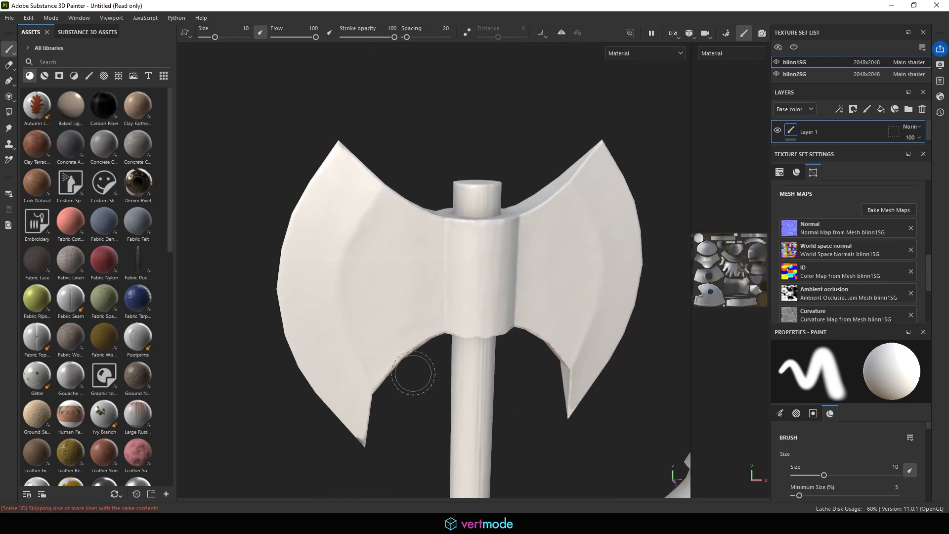
Switch back to Maya, put axe_low in edge mode and select a lengthwise edge line on the axe handle
key("alt+Tab")
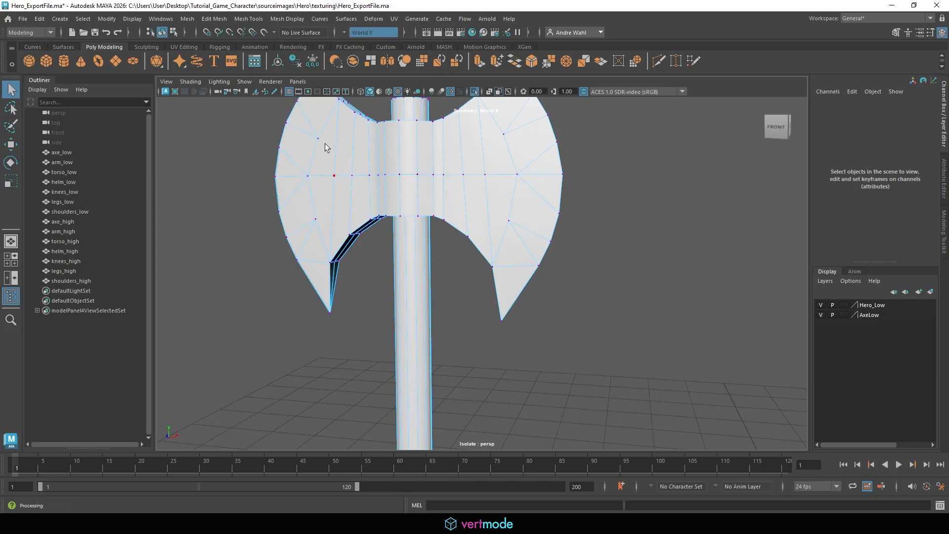
right_click_drag(328, 120, 376, 102)
right_click_drag(360, 177, 360, 151)
scroll(326, 207, "up", 4)
mouse_move(315, 212)
left_mouse_down("alt")
mouse_move(445, 236)
mouse_move(487, 309)
mouse_move(526, 309)
mouse_move(477, 296)
mouse_move(458, 246)
mouse_move(434, 290)
mouse_move(459, 310)
left_mouse_up("alt")
key("alt+Tab")
key("alt+Tab")
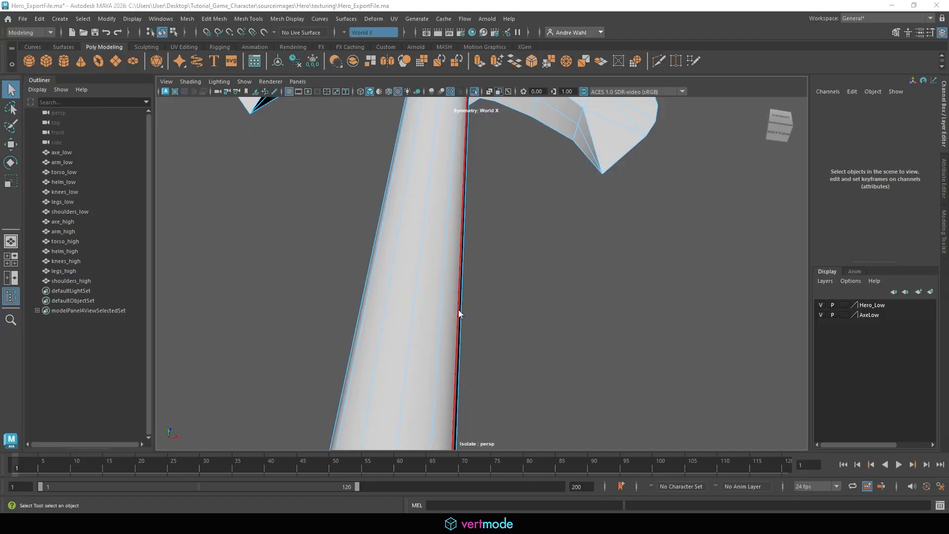
middle_click_drag(433, 268, 480, 382, "alt")
left_click(456, 310)
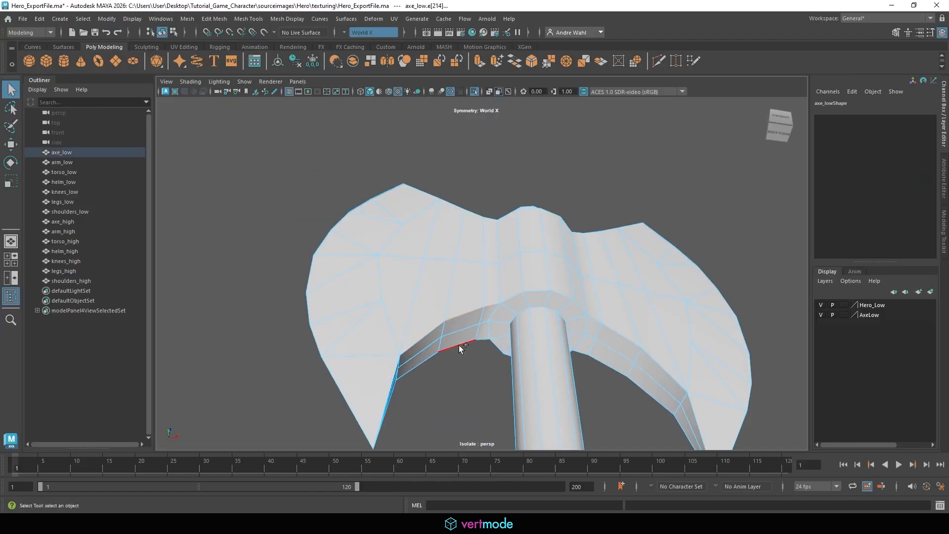
Extend the edge selection along the underside of the axe head and blades
left_click_drag(447, 390, 430, 341, "alt")
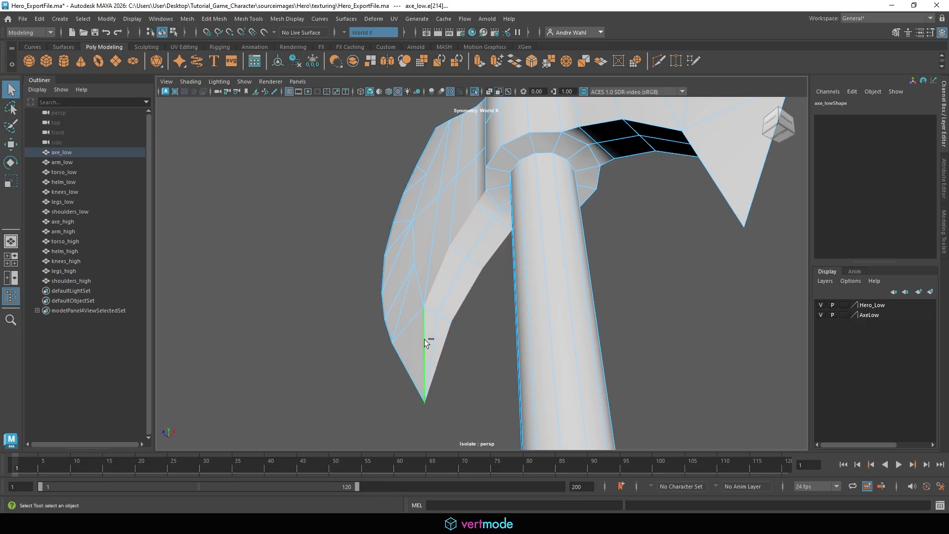
scroll(654, 309, "down", 3)
left_click_drag(653, 309, 689, 301, "alt")
middle_click_drag(689, 301, 570, 246, "alt")
scroll(568, 242, "up", 1)
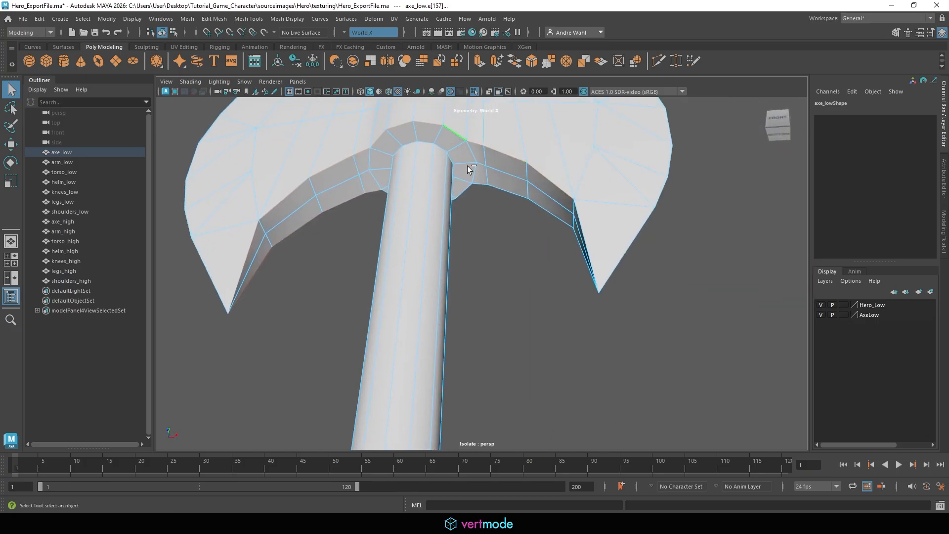
Turn symmetry off, try adding an outer edge of the lower blade tip to the selection and undo it
left_click(373, 32)
left_click(368, 41)
left_click(614, 276, "shift")
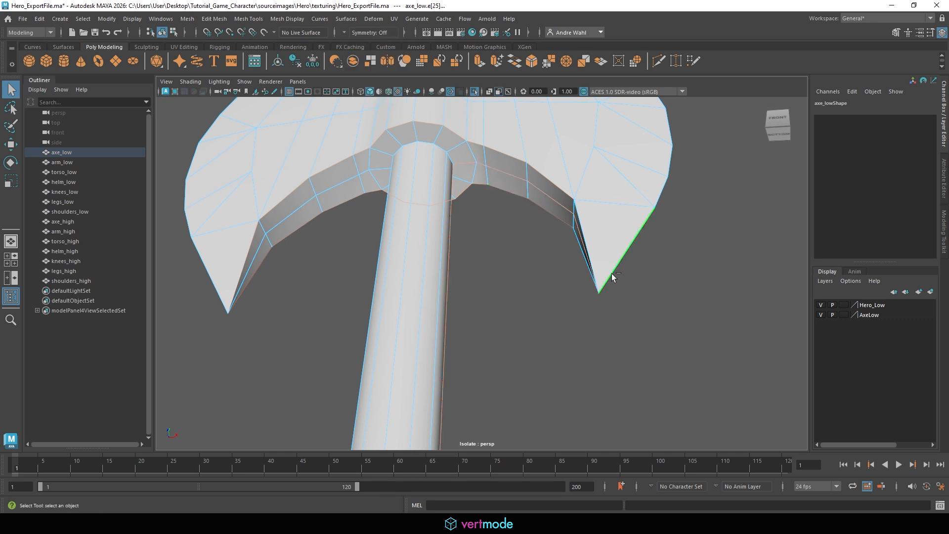
left_click_drag(613, 276, 584, 291, "alt")
key("ctrl+z")
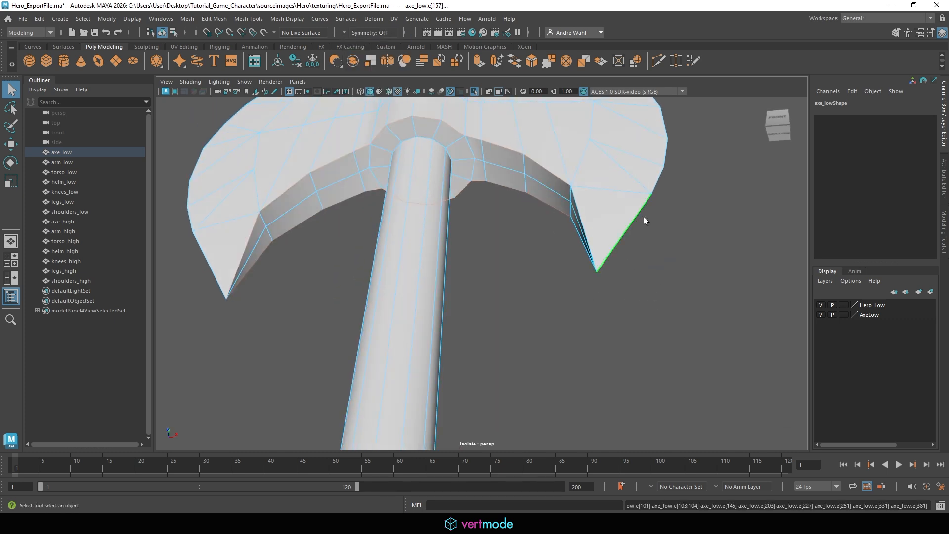
Display the axe with the default material and add the edge loop along the axe head's upper side to the selection
left_click_drag(643, 216, 635, 234, "alt")
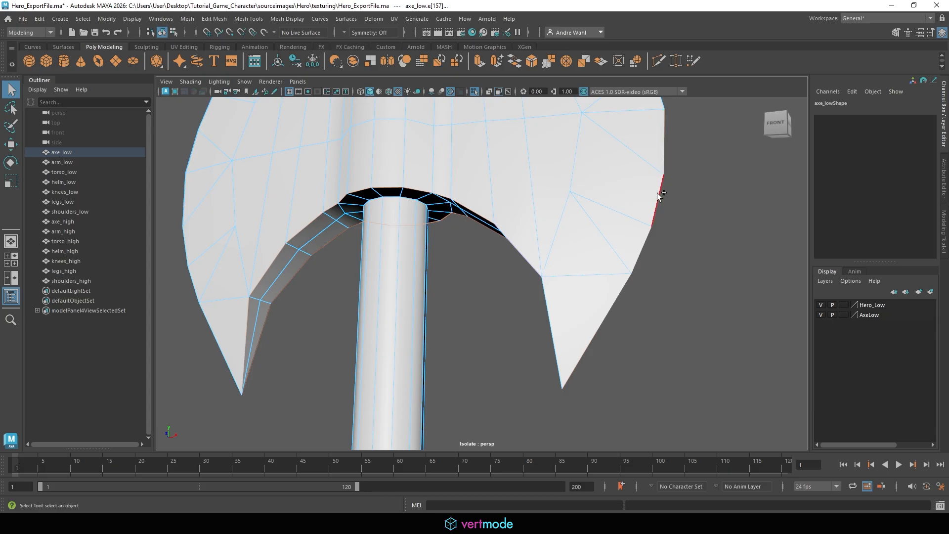
right_click_drag(661, 193, 583, 227, "alt")
left_click_drag(583, 227, 549, 299, "alt")
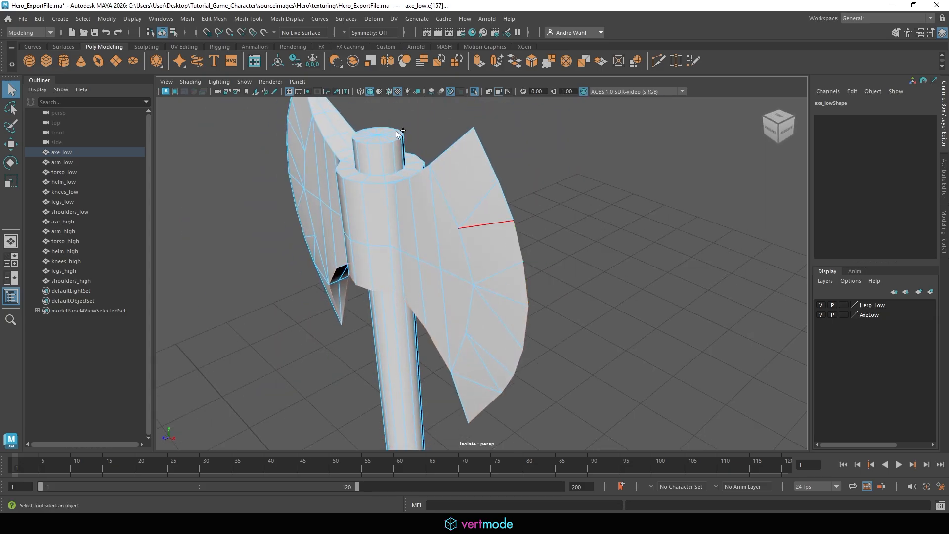
left_click(382, 91)
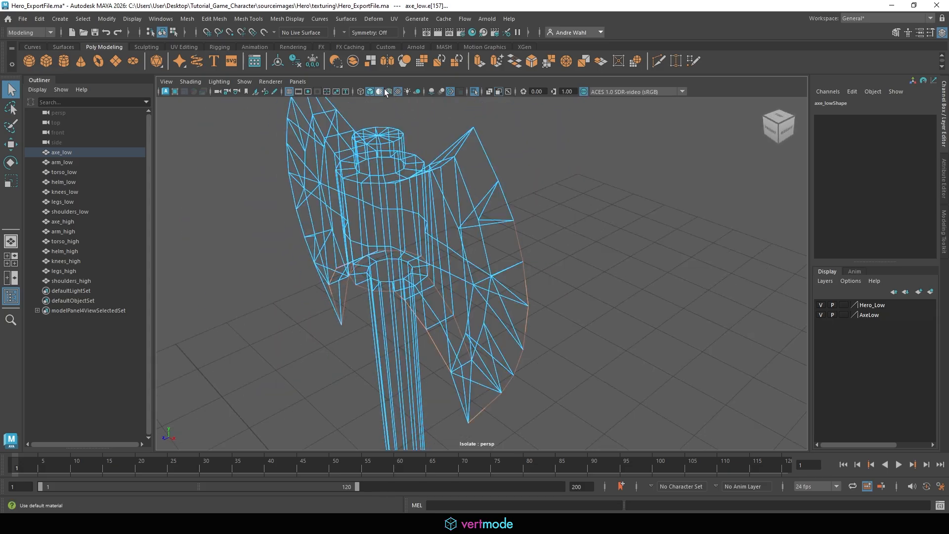
left_click(379, 92)
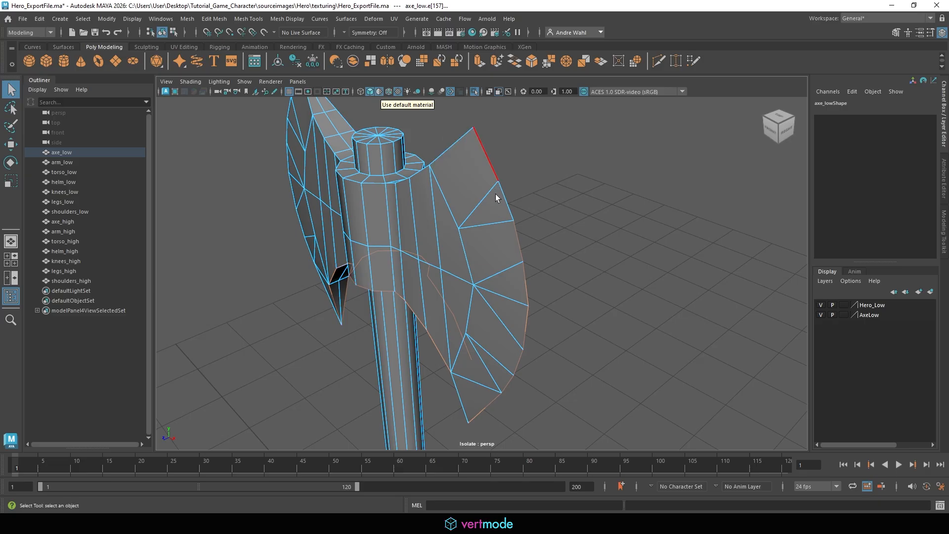
left_click_drag(484, 163, 568, 303, "alt")
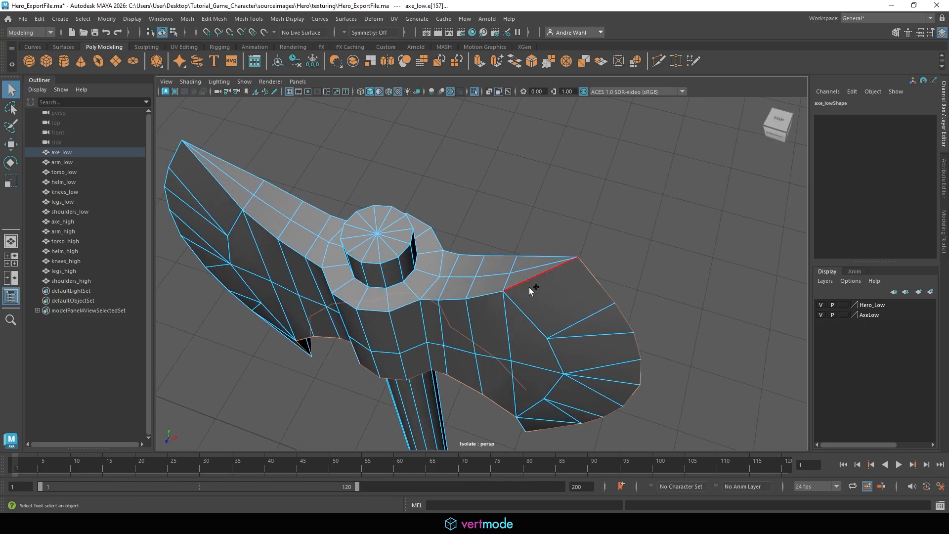
double_click(410, 307, "shift")
middle_click_drag(408, 308, 596, 316, "alt")
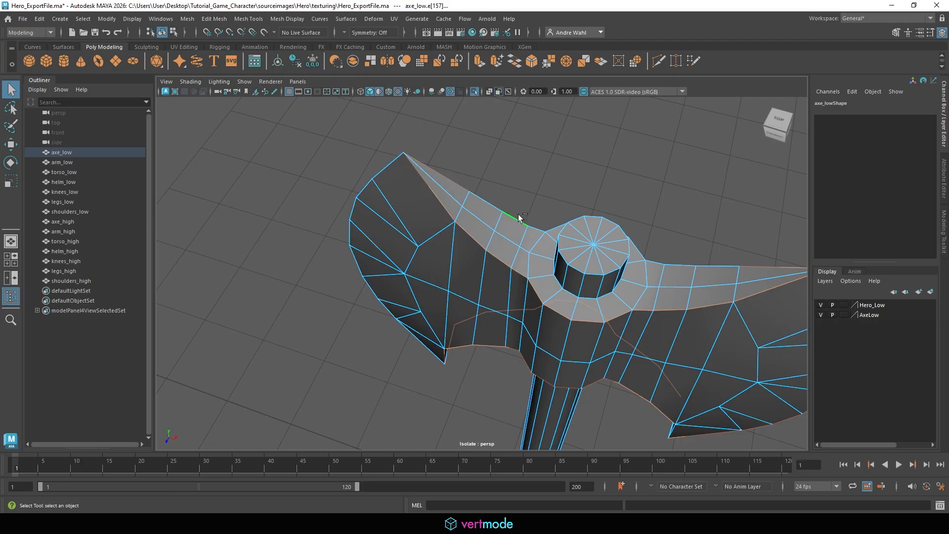
Add the outer cutting edges of the axe blade to the edge selection
left_click_drag(520, 217, 561, 312, "alt")
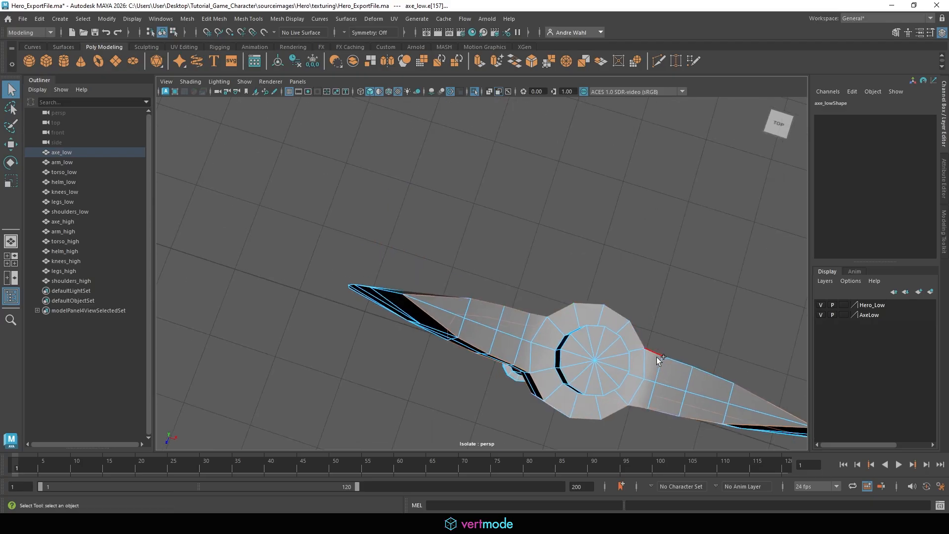
left_click_drag(657, 360, 513, 290, "alt")
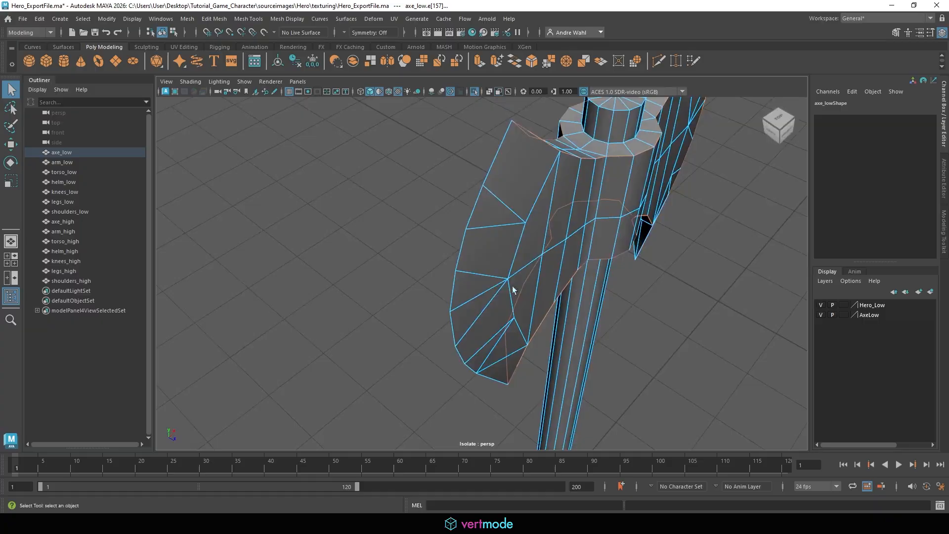
left_click(503, 139, "shift")
left_click(476, 211, "shift")
left_click_drag(486, 376, 428, 332, "alt")
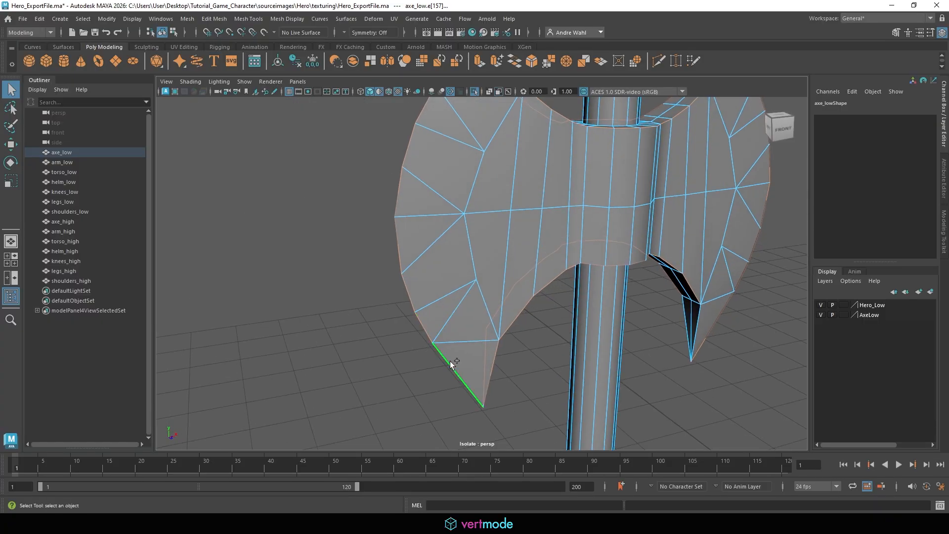
Preview axe_low in smoothed display from several sides and return it to the unsmoothed display
key("3")
left_click_drag(383, 396, 578, 347, "alt")
left_click_drag(589, 294, 620, 295, "alt")
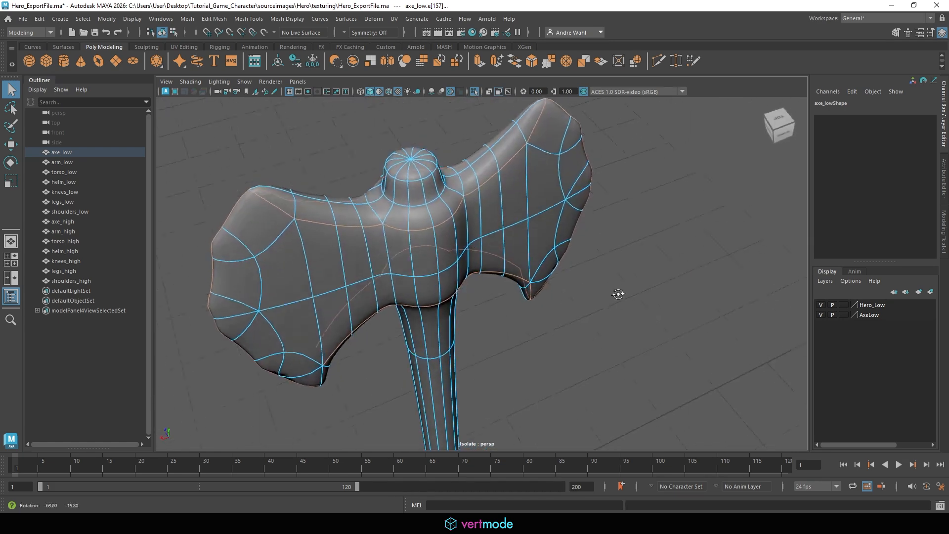
key("1")
Soften the selected edges of axe_low, return to object mode and inspect the shading of the axe
left_click(287, 18)
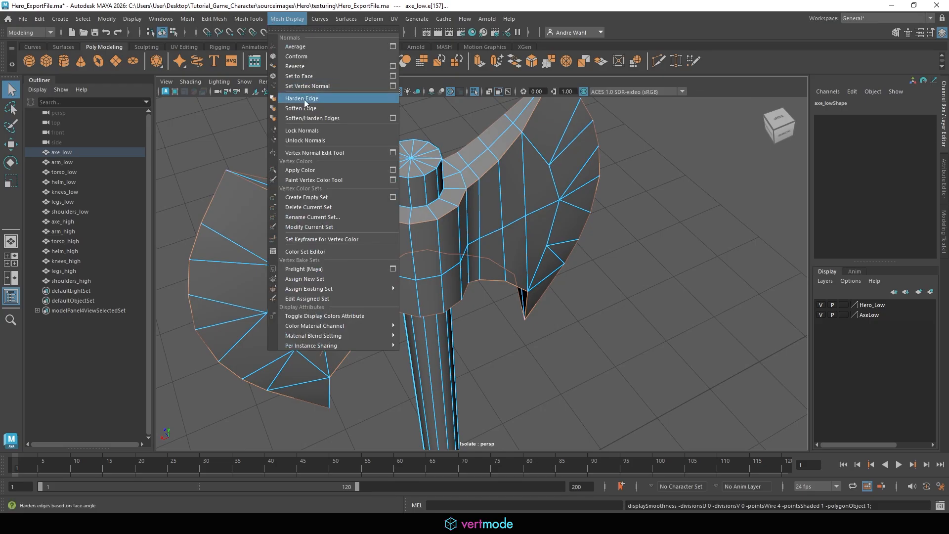
left_click(309, 111)
right_click_drag(539, 174, 620, 143)
left_click(621, 143)
right_click_drag(613, 148, 372, 204, "alt")
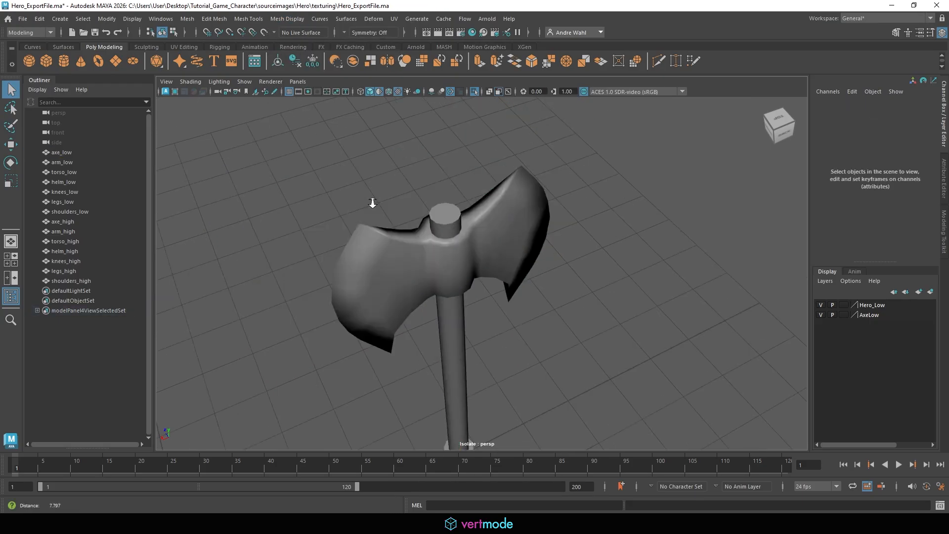
left_click_drag(373, 203, 474, 212, "alt")
right_click_drag(499, 247, 446, 255, "alt")
left_click_drag(446, 255, 502, 114, "alt")
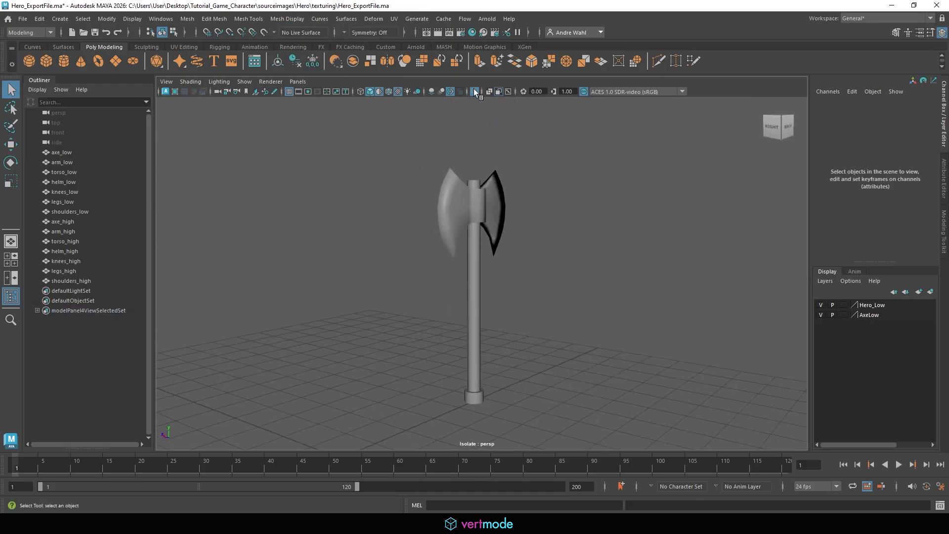
End the axe's isolation and isolate torso_low in the viewport
key("ctrl+1")
left_click_drag(589, 246, 475, 346, "alt")
key("a")
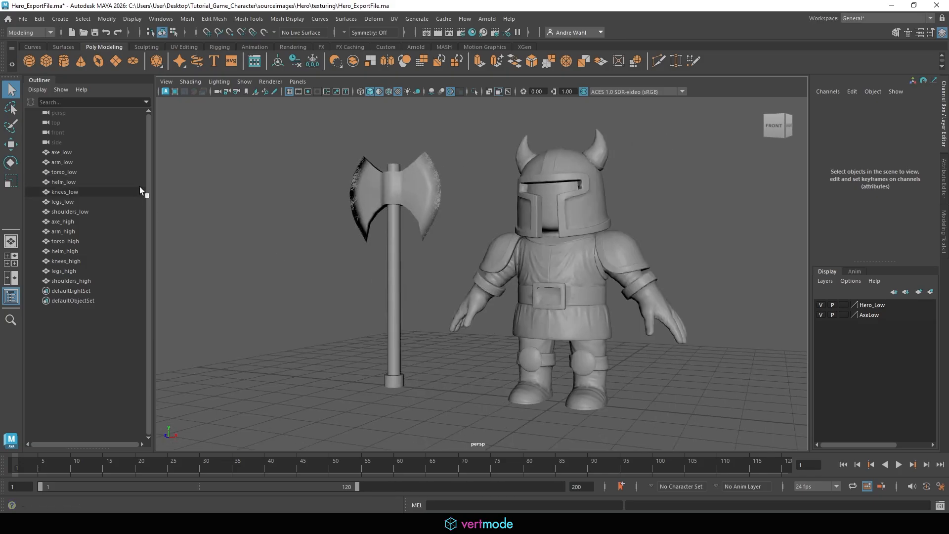
left_click(80, 245)
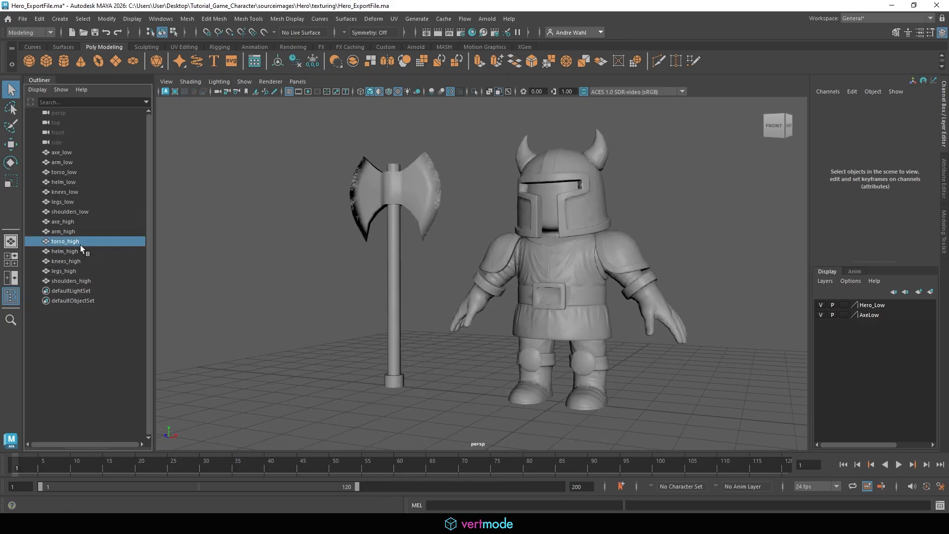
left_click(69, 172)
left_click(475, 92)
left_click(676, 246)
scroll(557, 350, "up", 7)
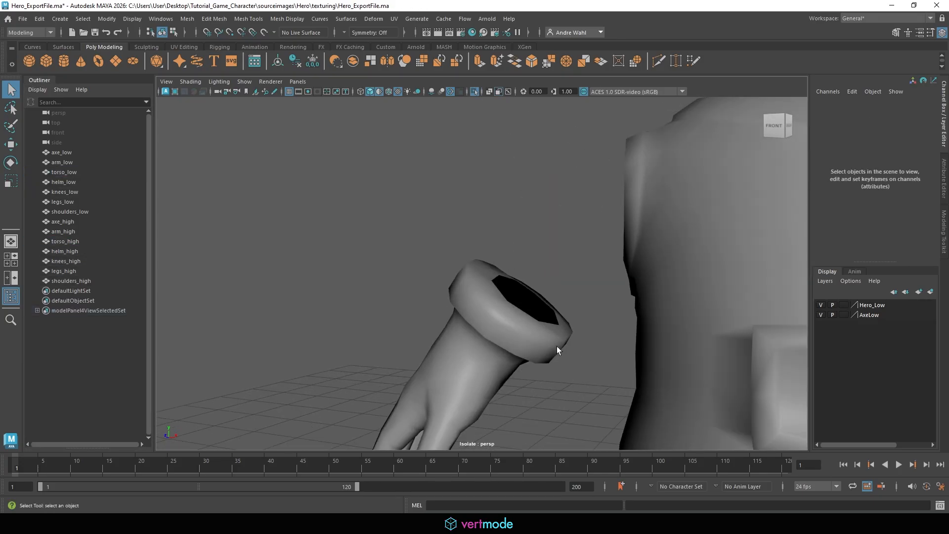
Put torso_low in edge mode and select the outer edge loop around the torso's bottom hem
left_click_drag(557, 350, 515, 325, "alt")
middle_click_drag(639, 284, 517, 337, "alt")
left_click_drag(517, 338, 463, 201, "alt")
left_click(477, 173)
right_click_drag(476, 173, 482, 154)
left_click(573, 139)
scroll(534, 236, "down", 6)
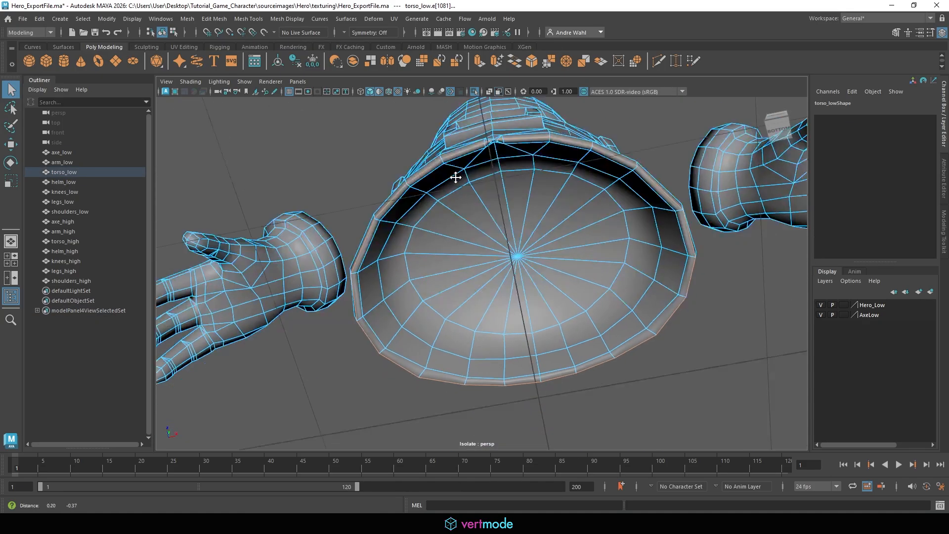
Harden the selected hem edges of torso_low, return to object mode and show the whole scene again
left_click(287, 19)
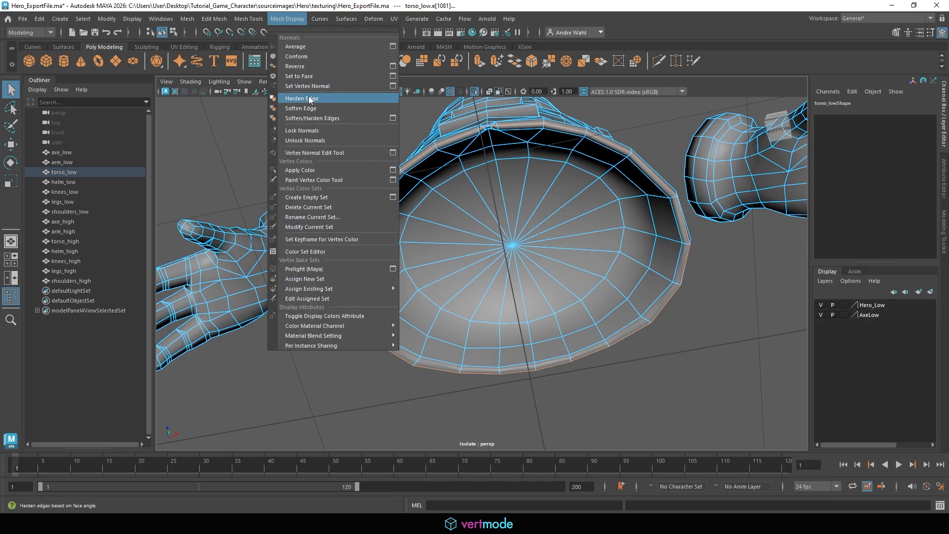
left_click(311, 100)
right_click_drag(566, 161, 605, 141)
left_click(634, 127)
scroll(571, 203, "down", 3)
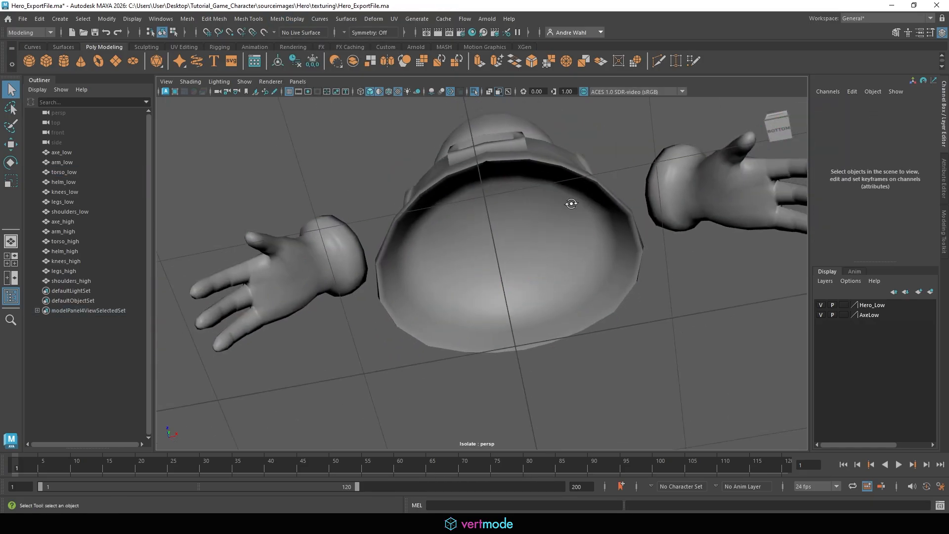
left_click_drag(571, 203, 584, 265, "alt")
scroll(586, 237, "down", 5)
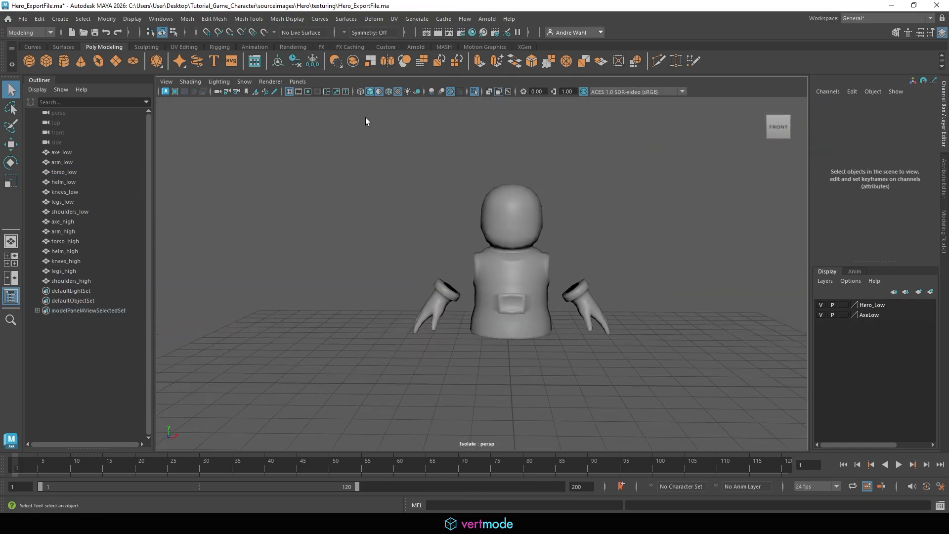
left_click(474, 91)
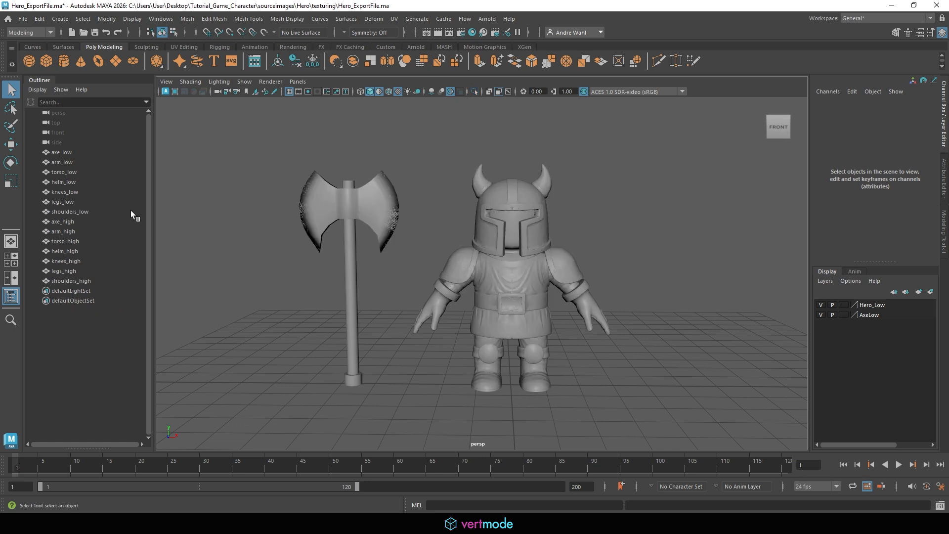
Select all low-poly meshes from axe_low to shoulders_low and delete their history
left_click(78, 154)
left_click(85, 212, "shift")
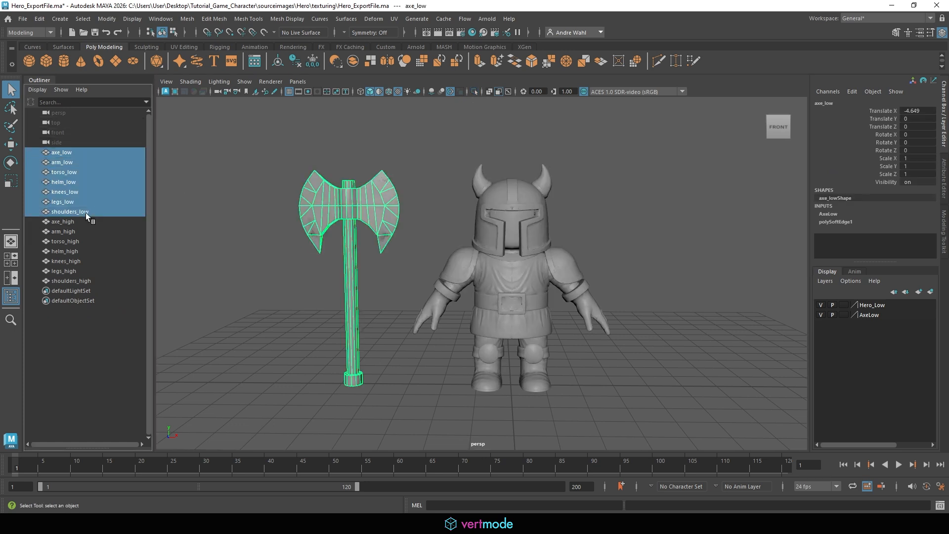
left_click(40, 19)
mouse_move(101, 143)
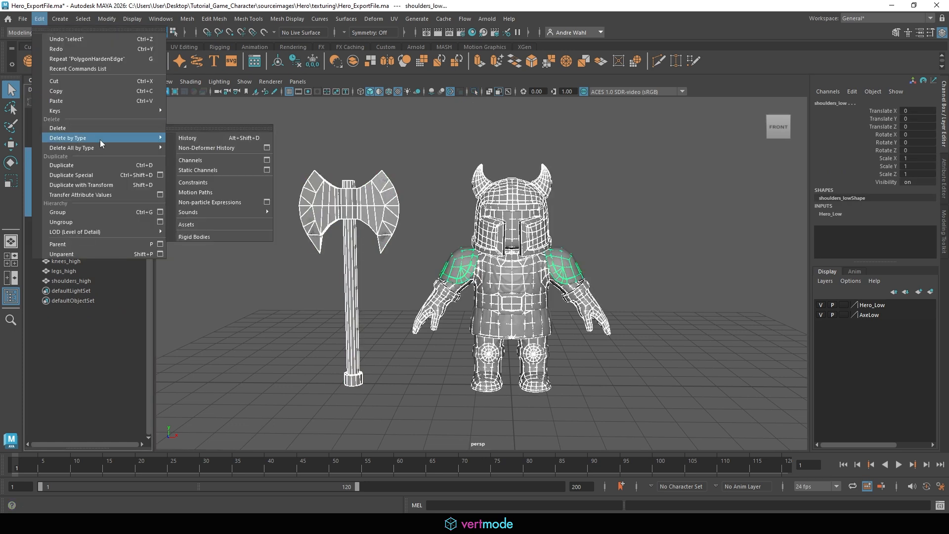
left_click(222, 140)
Export the selected low-poly meshes as OBJ, overwriting hero_low.obj in the texturing folder
left_click(24, 21)
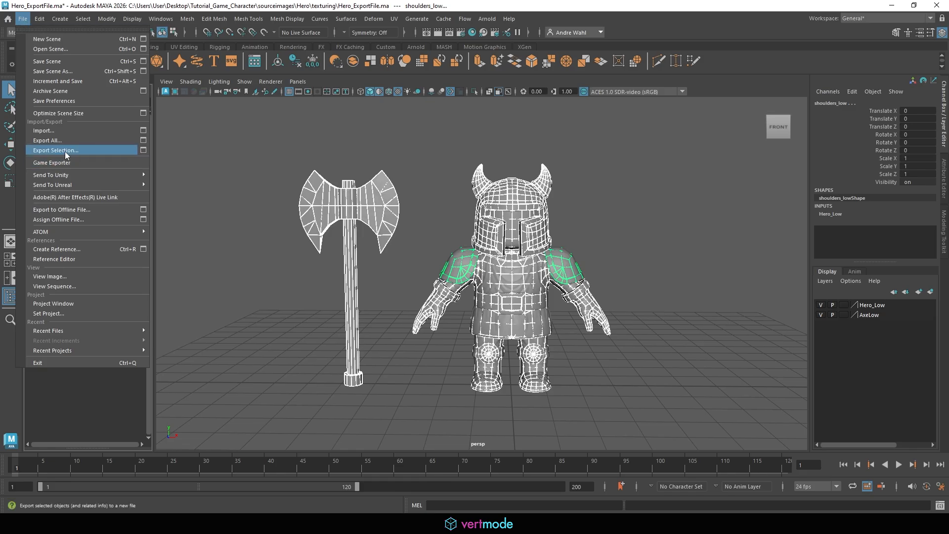
left_click(57, 150)
left_click(196, 162)
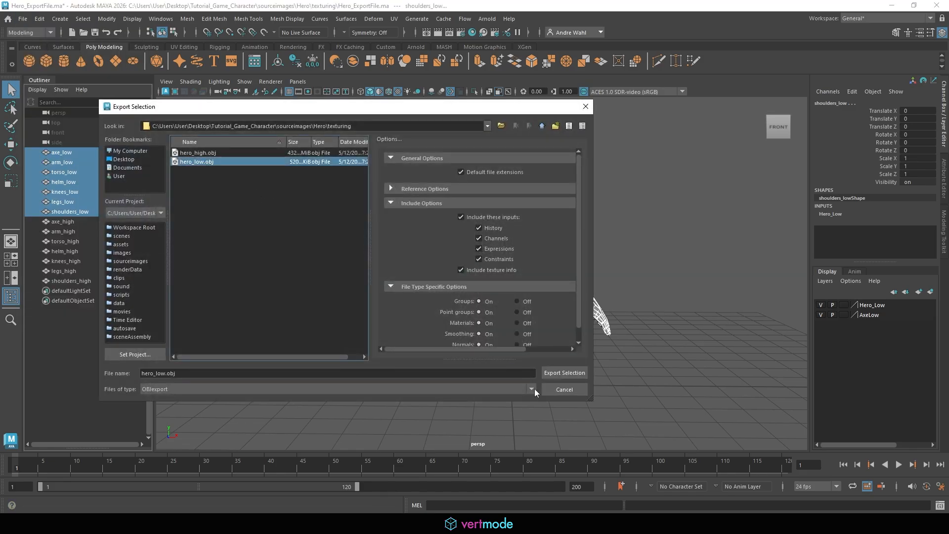
left_click(564, 373)
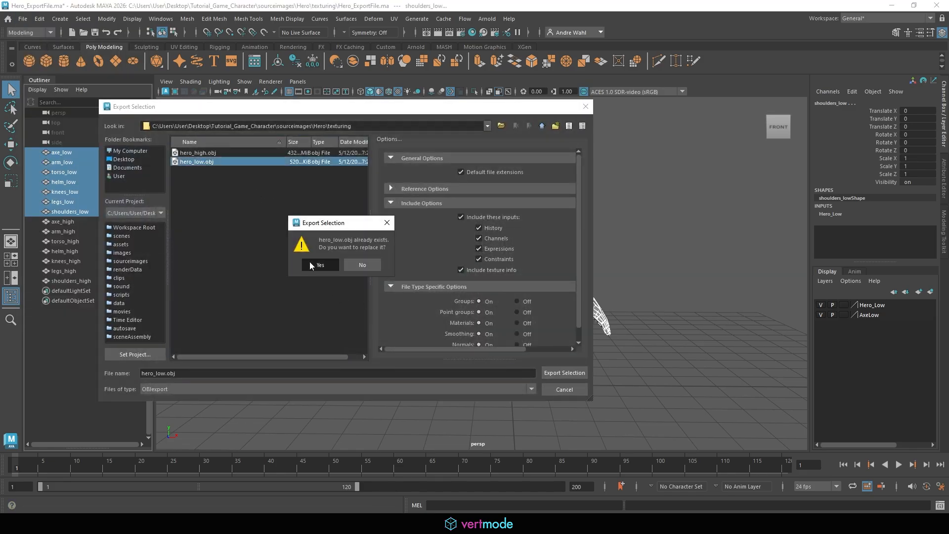
left_click(311, 266)
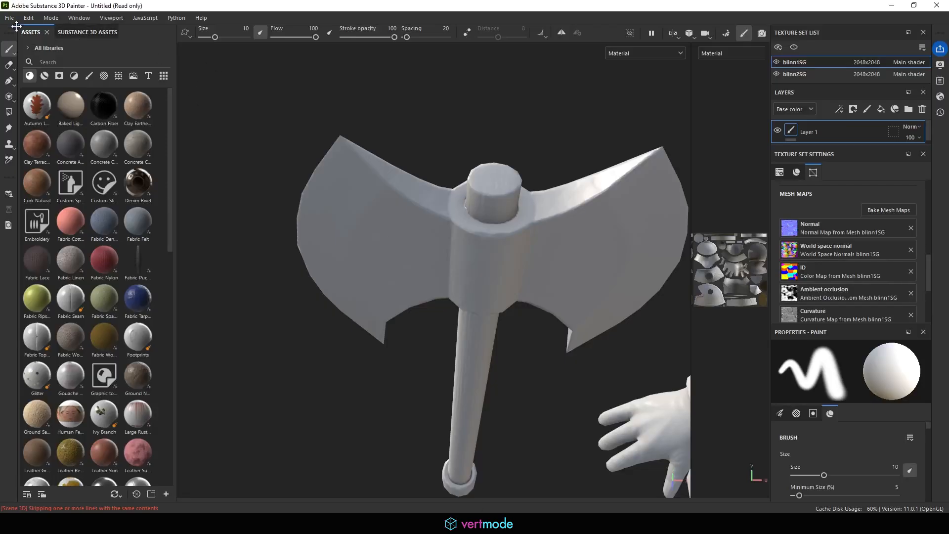
Switch to Substance 3D Painter and create a new project from hero_low.obj at 2048 resolution with the OpenGL normal map format
left_click(9, 17)
left_click(14, 31)
left_click(566, 150)
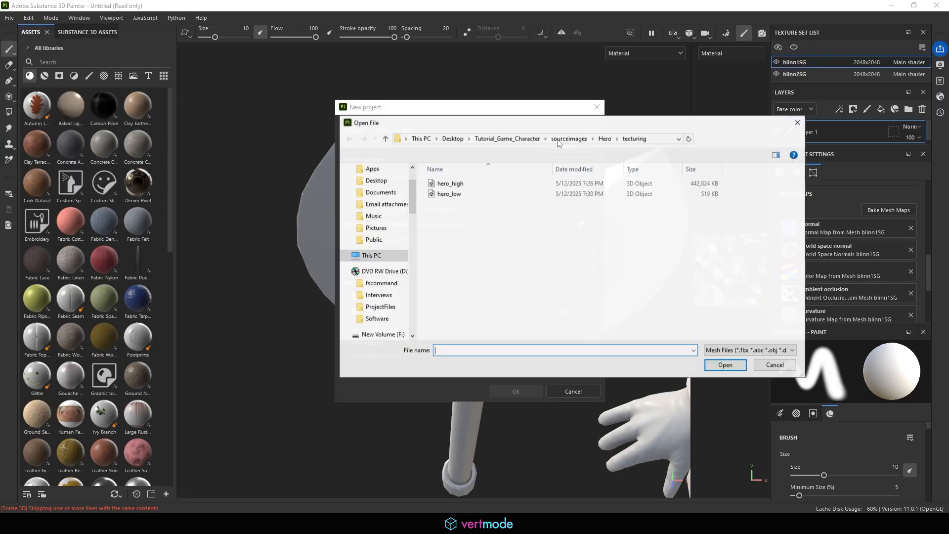
left_click(443, 185)
left_click(476, 196)
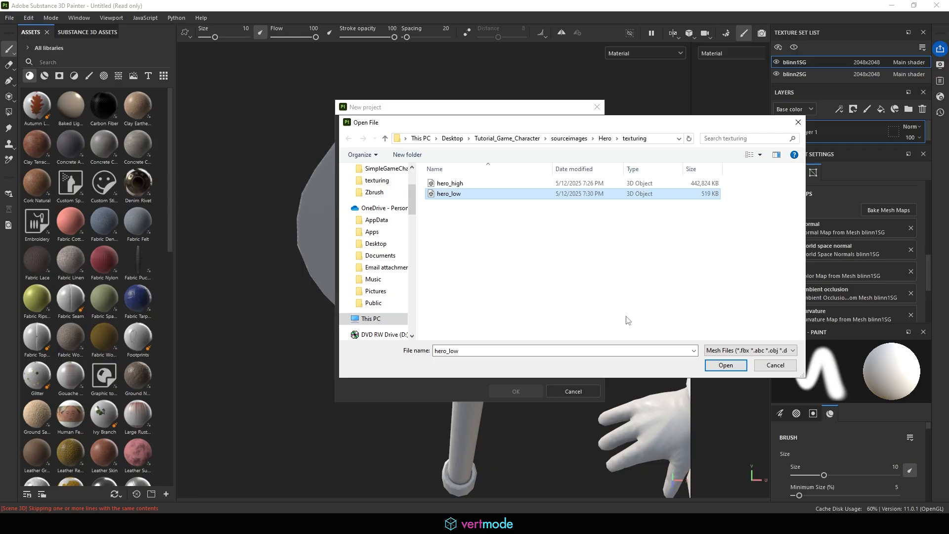
left_click(725, 366)
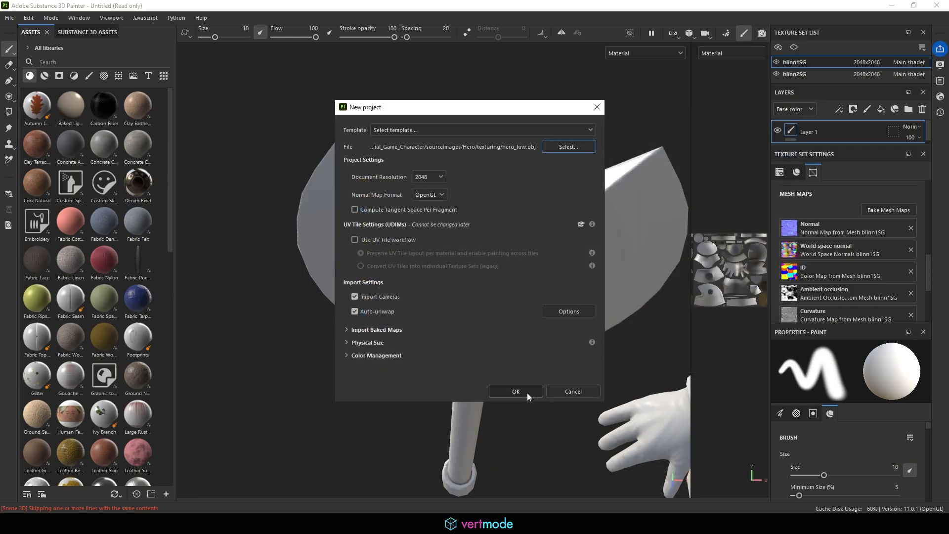
left_click(527, 393)
left_click(429, 273)
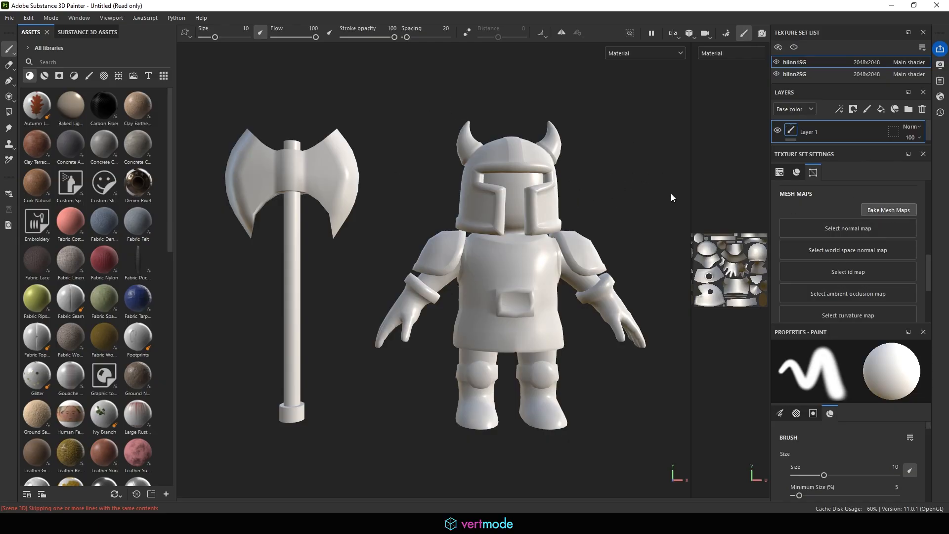
Open mesh map baking, load hero_high as the high definition mesh and set Max Rear Distance to 0
left_click(888, 210)
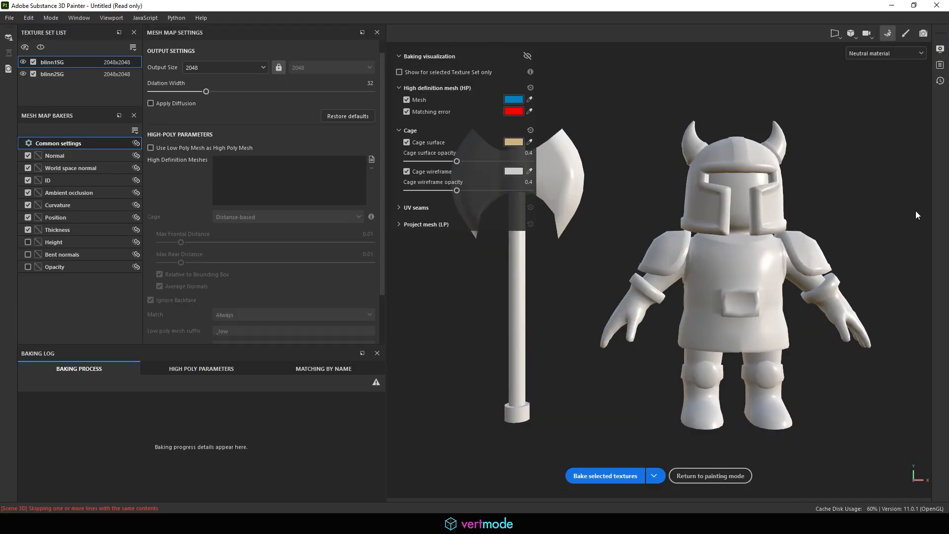
left_click(369, 159)
left_click(113, 80)
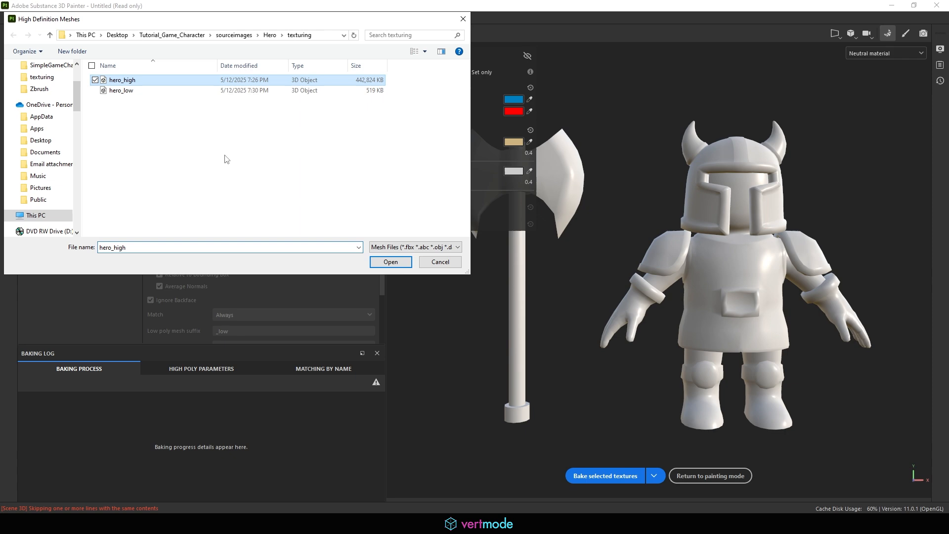
left_click(390, 262)
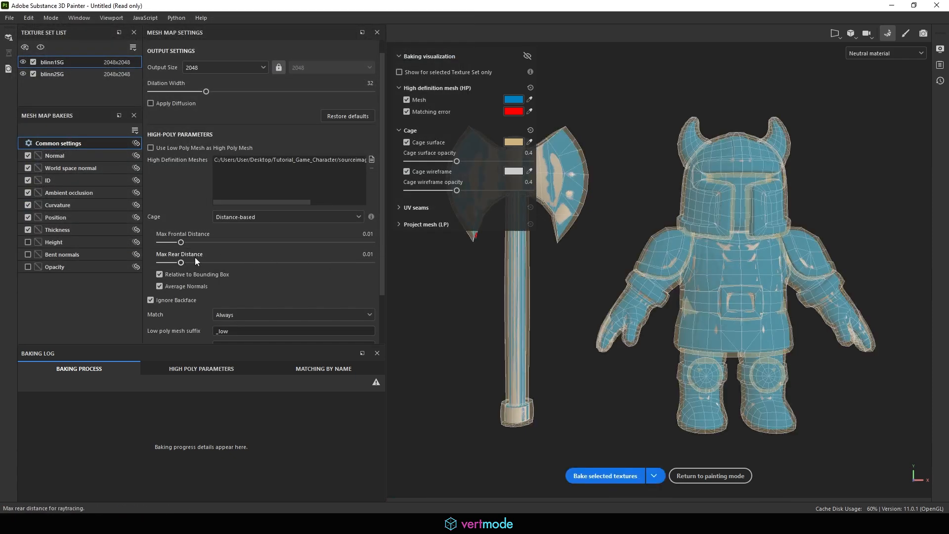
scroll(599, 349, "up", 5)
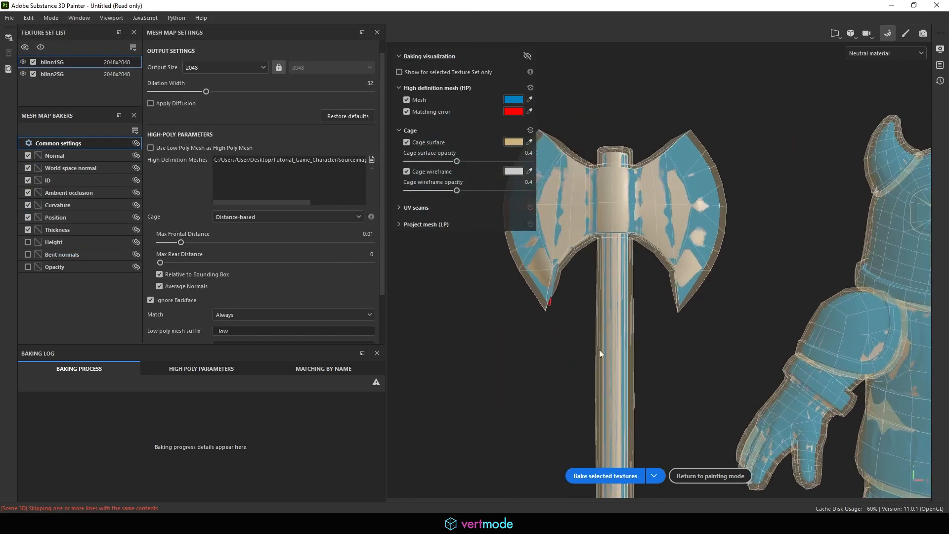
Switch to Maya, isolate axe_low in the viewport and bring the back of its lower blade tip into view
left_click_drag(563, 296, 775, 297, "alt")
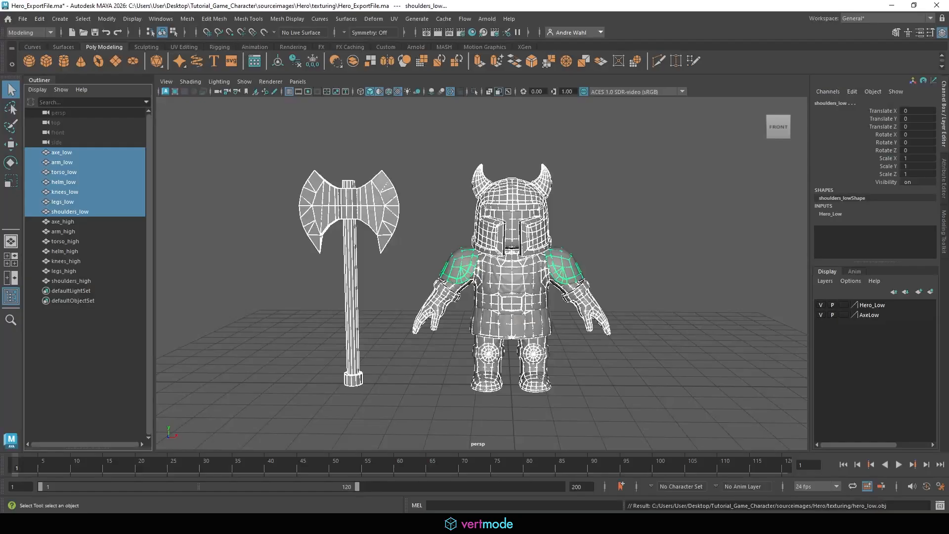
scroll(478, 297, "up", 10)
left_click(478, 297)
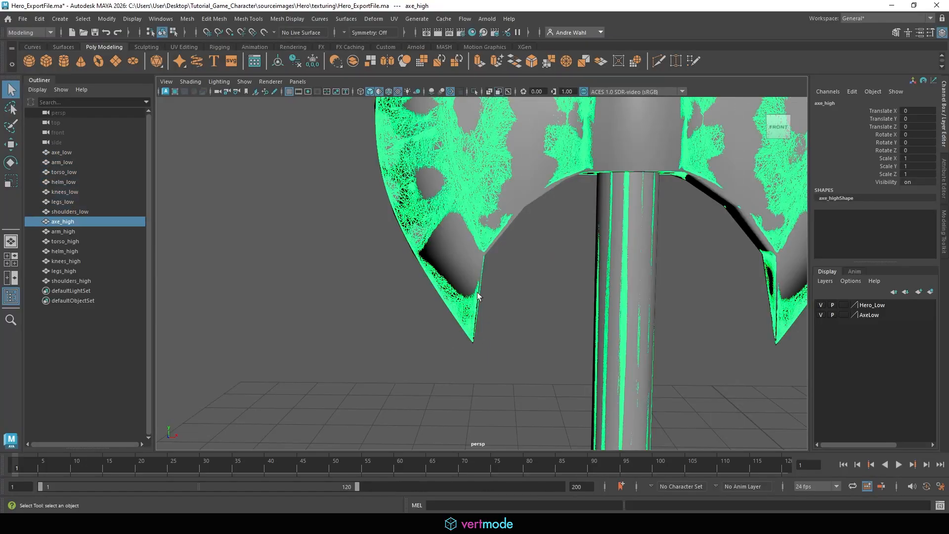
left_click(66, 153)
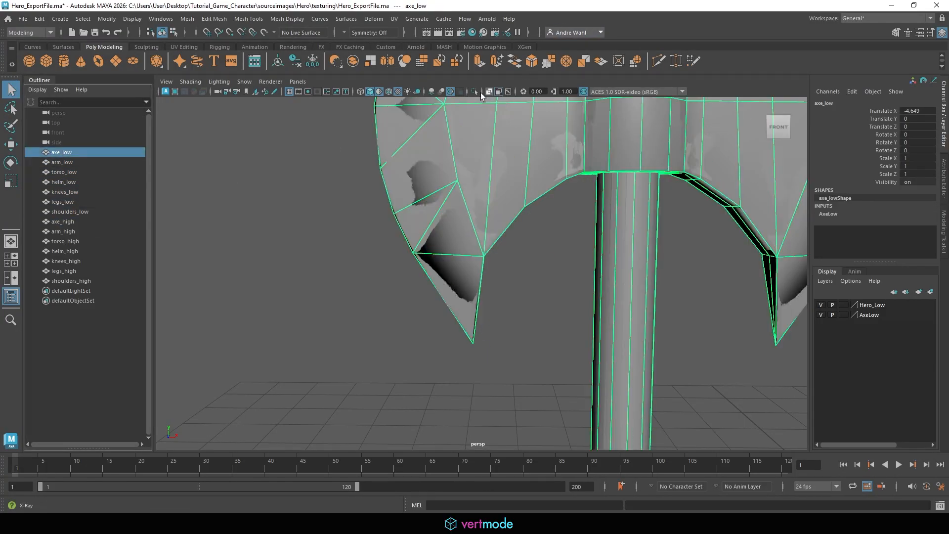
left_click(474, 91)
left_click(475, 341)
left_click_drag(475, 341, 517, 335, "alt")
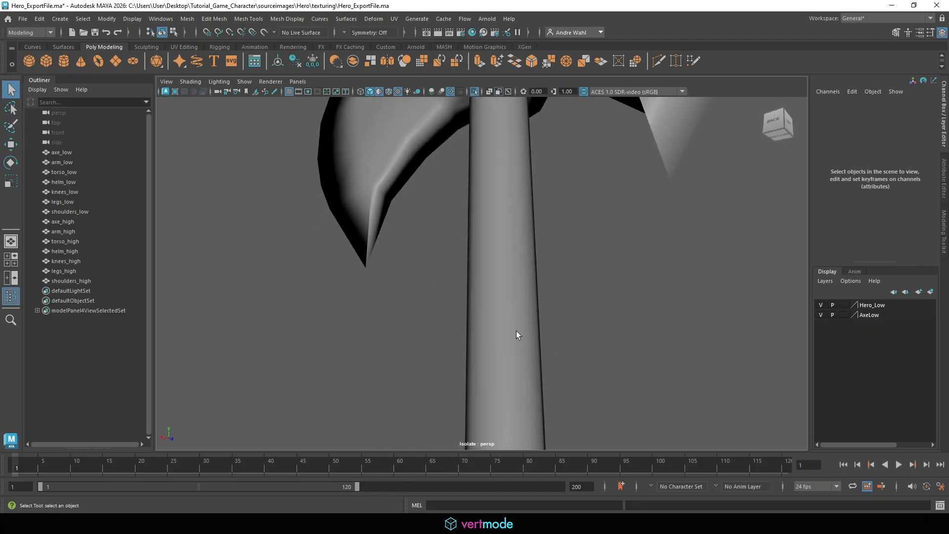
Soften the single long edge at the lower blade tip on the back of axe_low, then return to object mode
left_click(370, 211)
right_click_drag(369, 207, 370, 178)
left_click(368, 216)
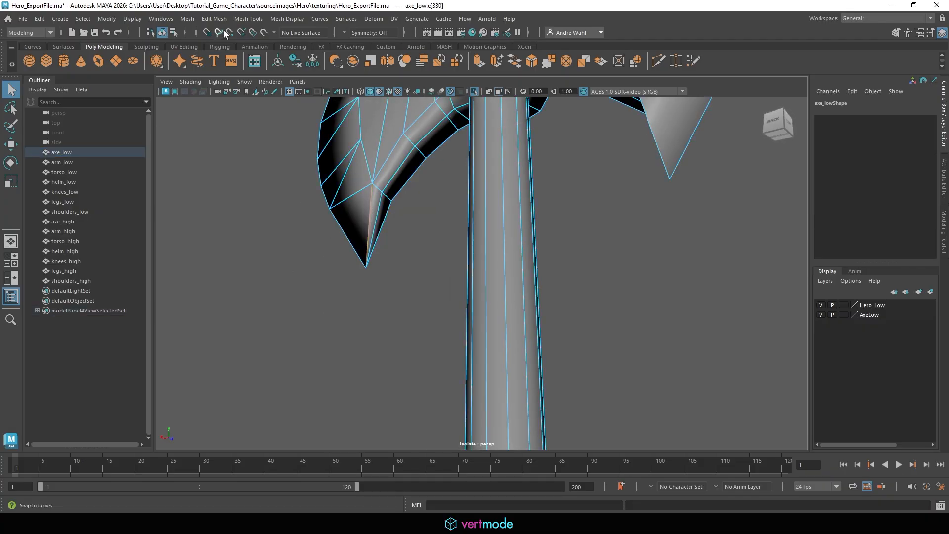
left_click(287, 18)
left_click(296, 105)
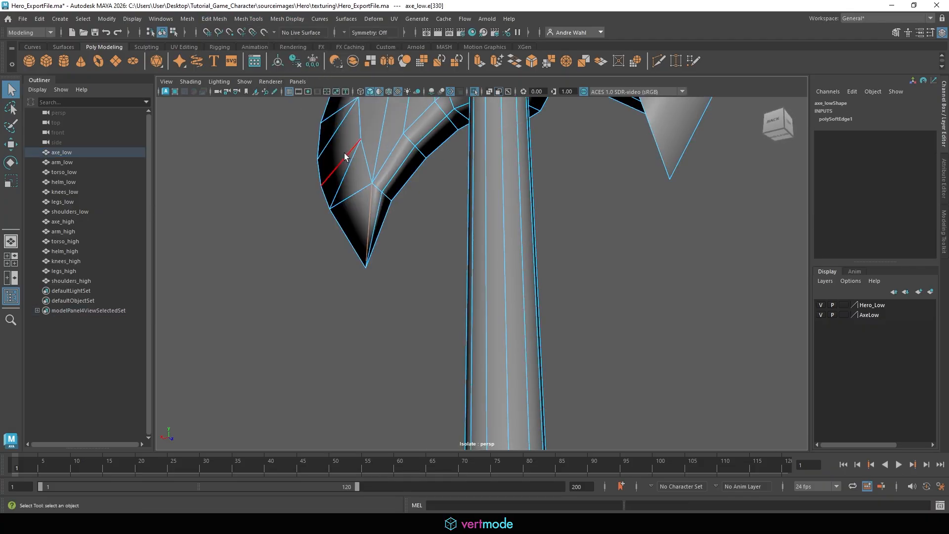
right_click_drag(345, 154, 394, 131)
left_click(438, 268)
scroll(438, 269, "down", 5)
left_click_drag(437, 271, 530, 302, "alt")
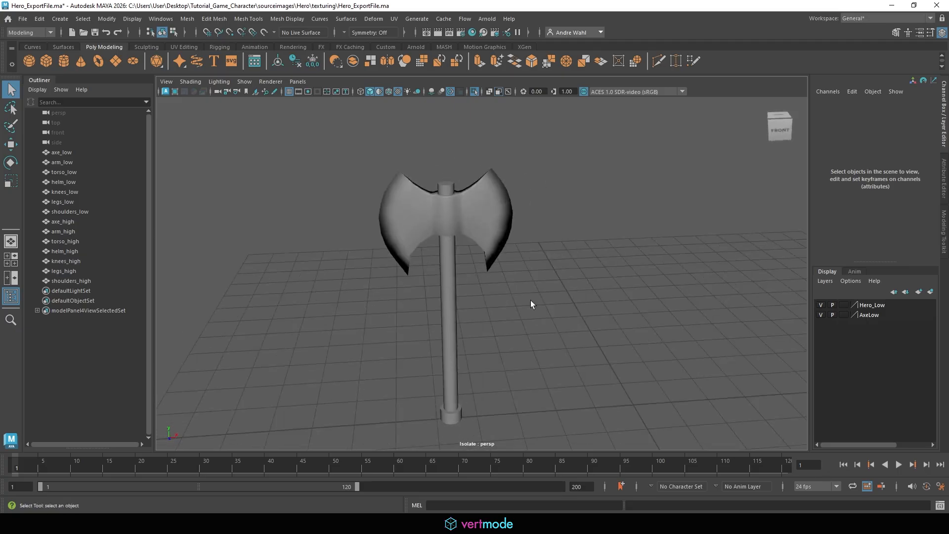
scroll(532, 304, "up", 3)
Select all low-poly meshes from axe_low to shoulders_low and export them as OBJ, replacing hero_low.obj in the texturing folder
left_click(90, 152)
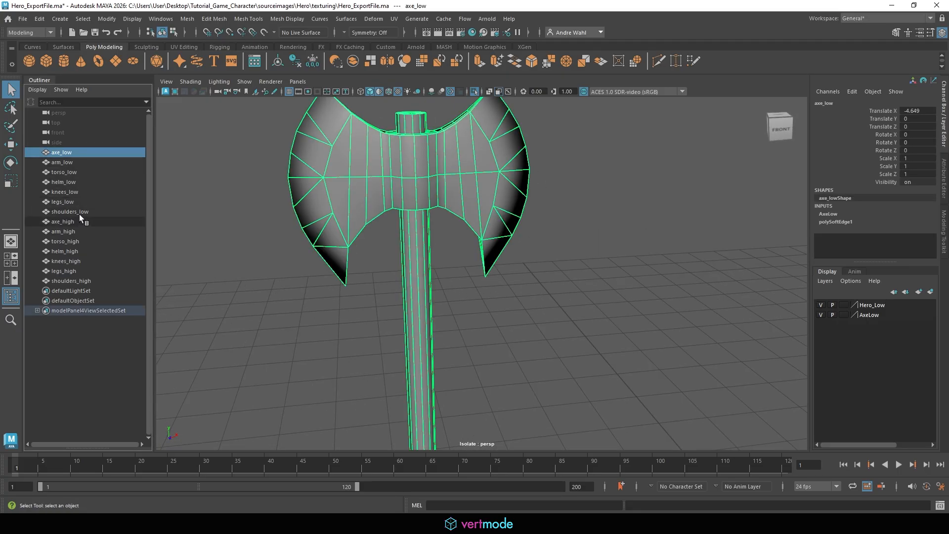
left_click(79, 213, "shift")
left_click(19, 20)
left_click(56, 151)
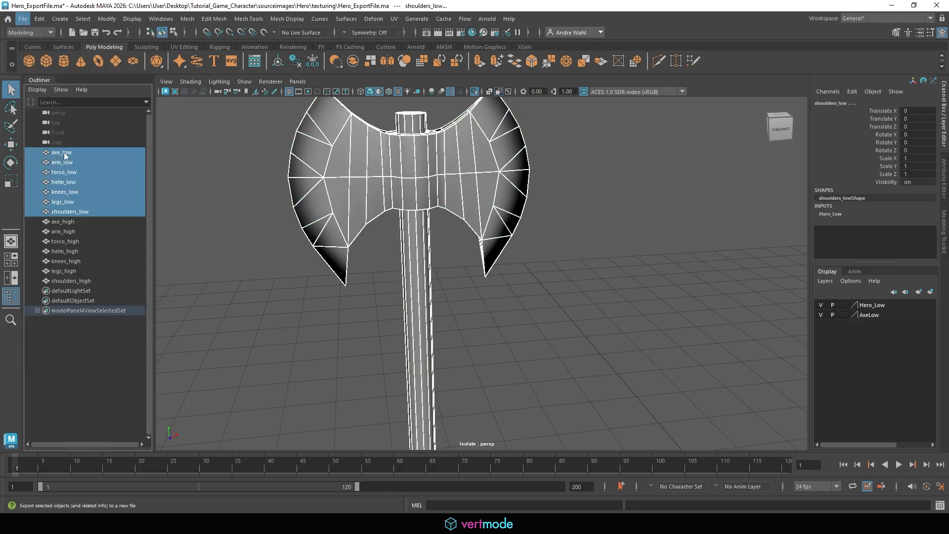
left_click(205, 163)
left_click(567, 373)
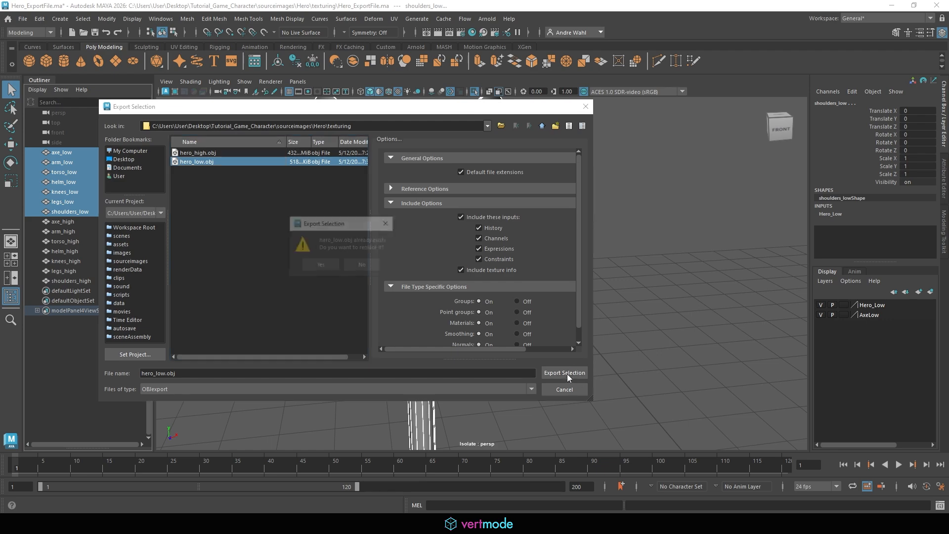
left_click(330, 264)
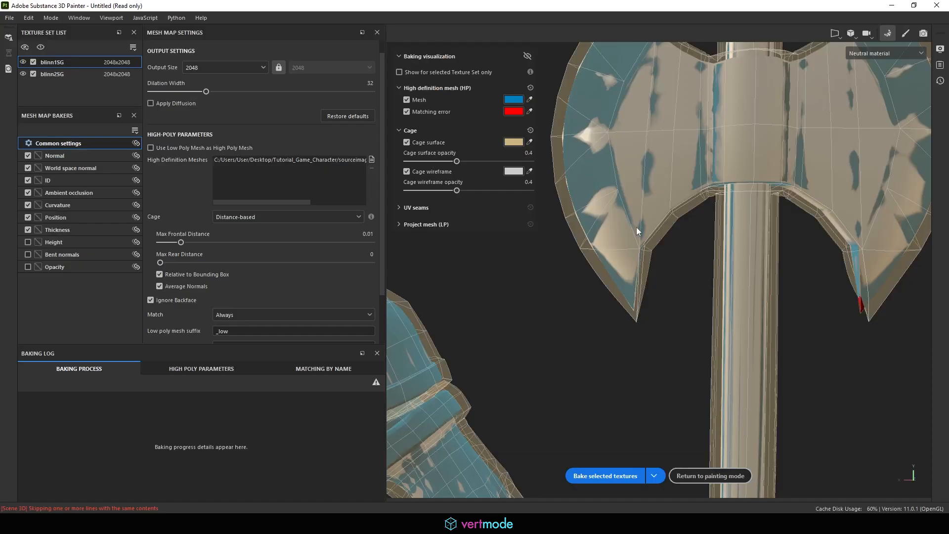
Switch to Substance 3D Painter and create another new project from the re-exported hero_low.obj at 2048 resolution with OpenGL normals
right_click_drag(707, 264, 636, 248, "alt")
middle_click_drag(636, 248, 855, 173, "alt")
left_click_drag(855, 173, 682, 326, "alt")
right_click_drag(682, 326, 562, 365, "alt")
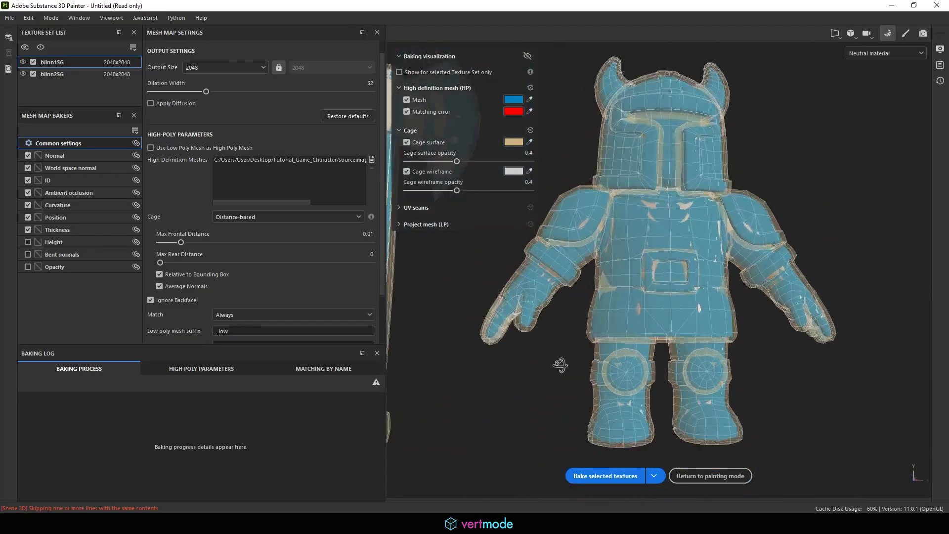
left_click_drag(562, 364, 549, 383, "alt")
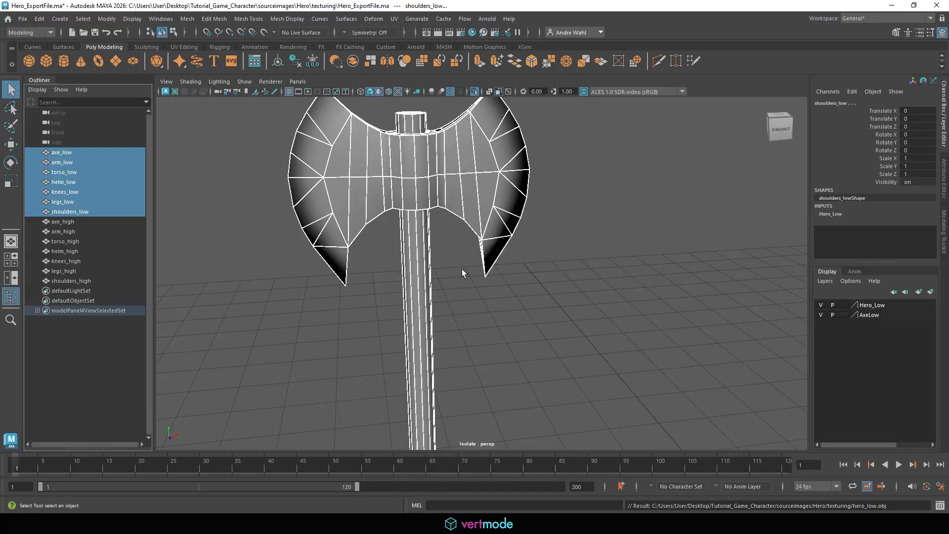
key("alt+Tab")
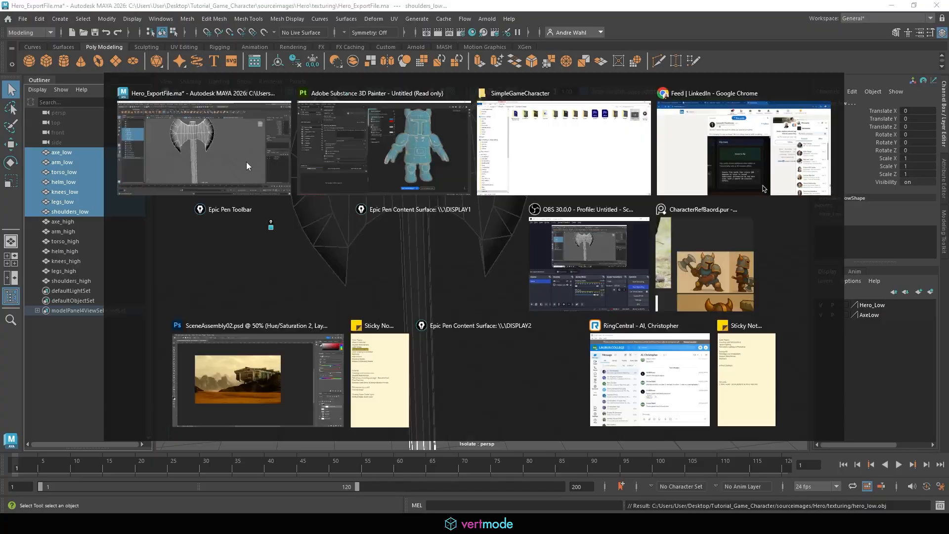
left_click(360, 148)
left_click(10, 18)
left_click(16, 31)
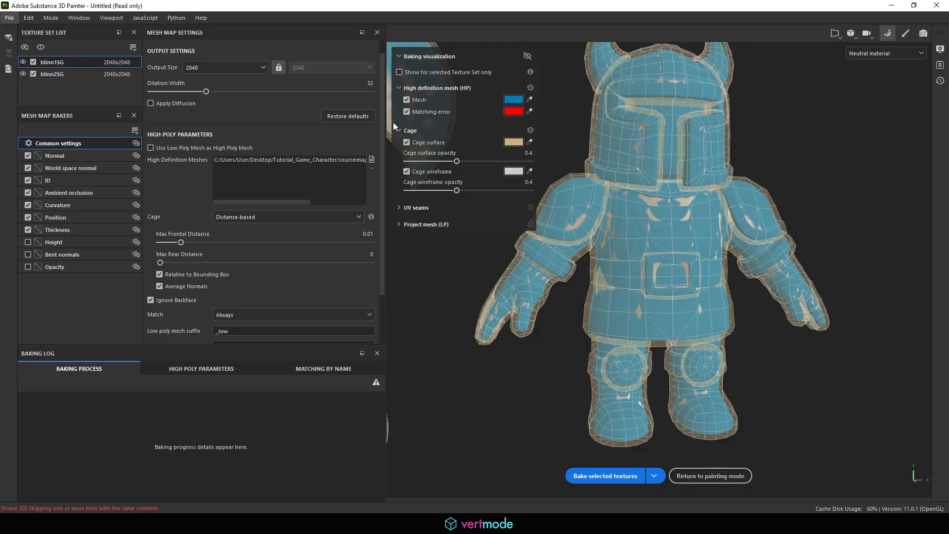
left_click(563, 147)
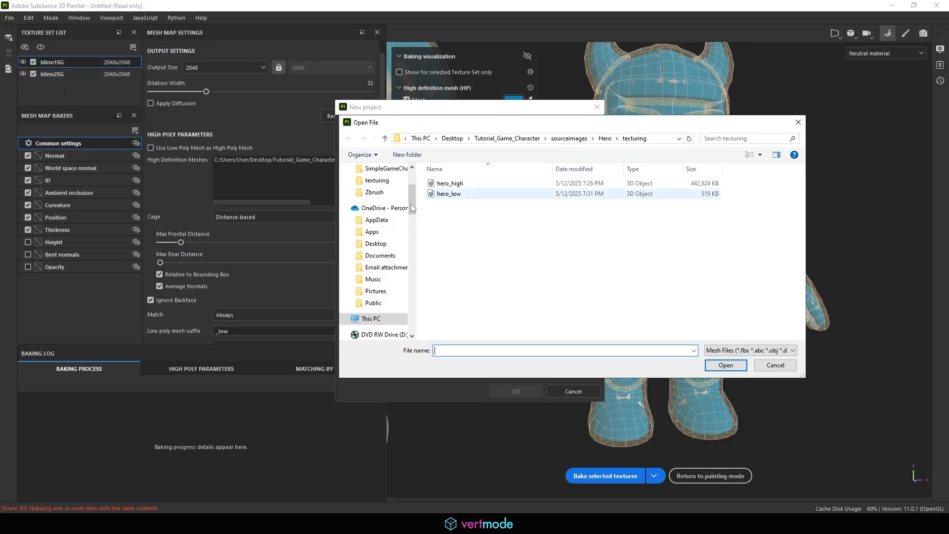
left_click(449, 194)
left_click(723, 366)
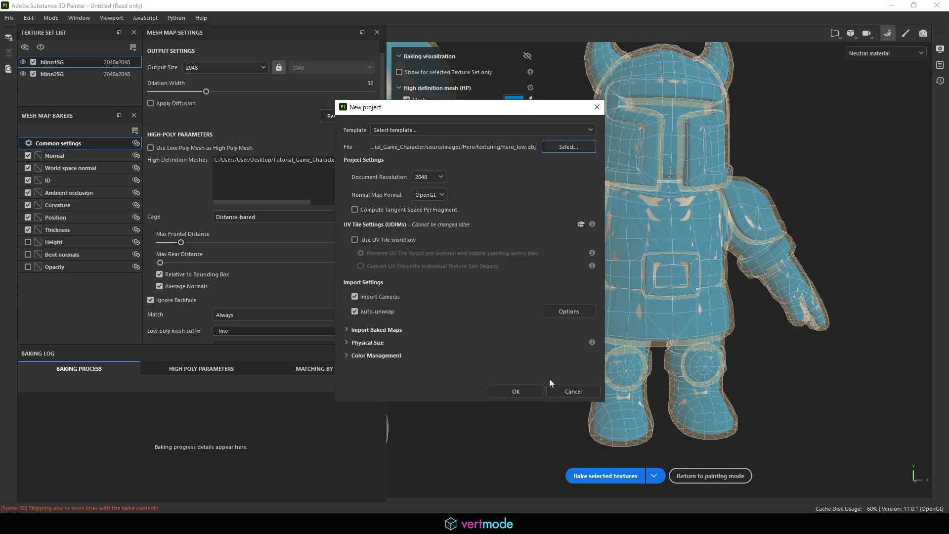
left_click(521, 390)
left_click(431, 272)
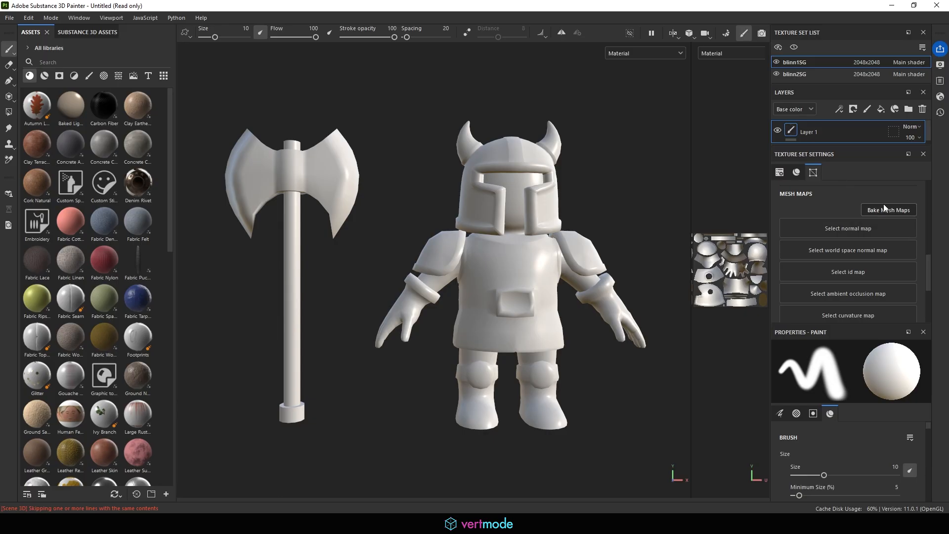
Open mesh map baking and load hero_high as the high definition mesh
left_click(884, 210)
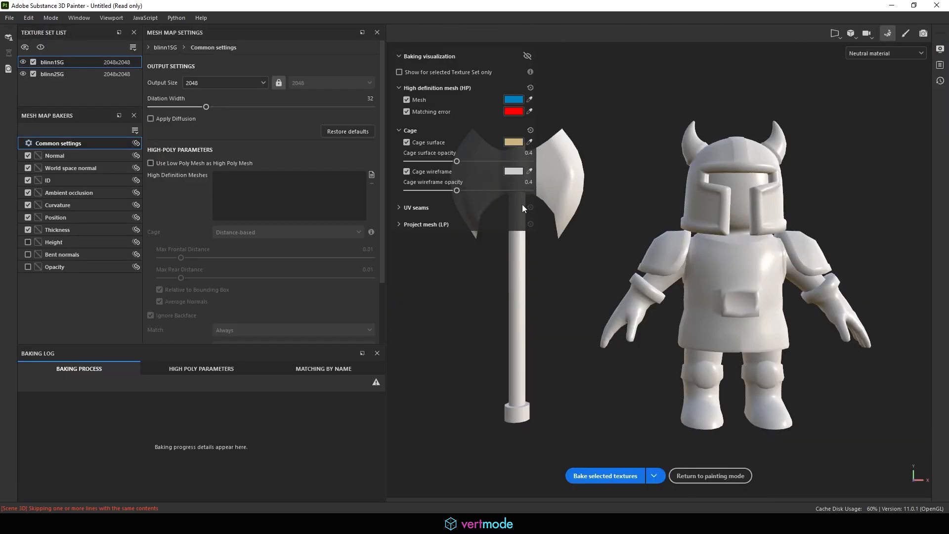
left_click(372, 175)
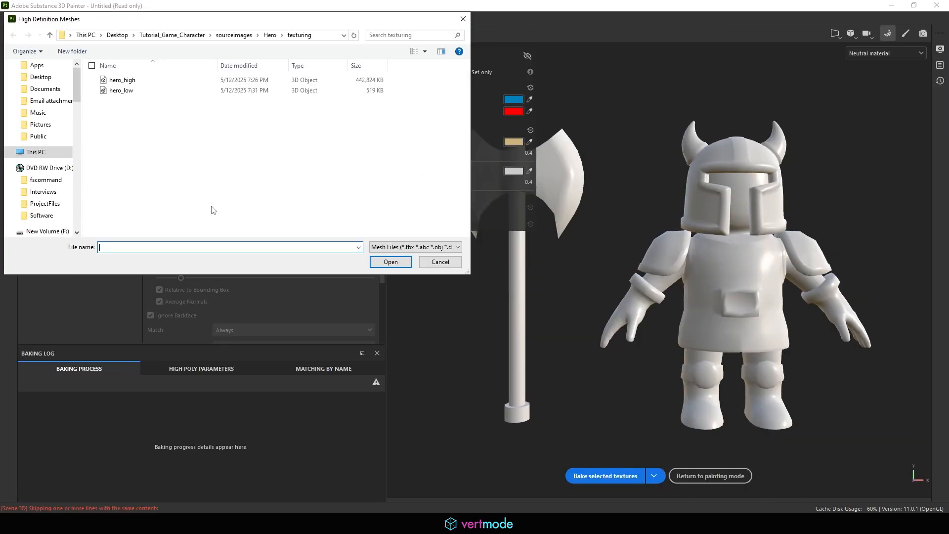
left_click(121, 90)
left_click(113, 81)
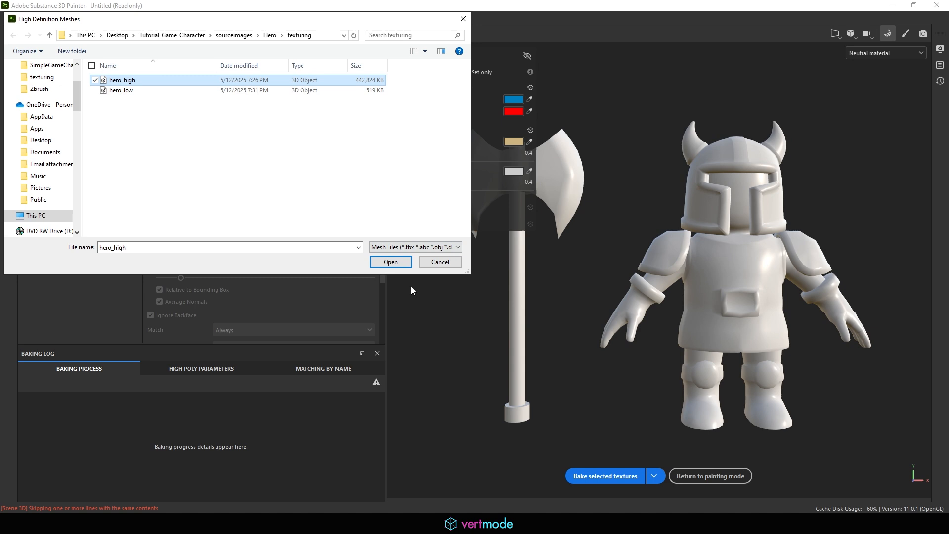
left_click(389, 263)
Set the bake output size to 512 and Max Rear Distance to 1
left_click(203, 84)
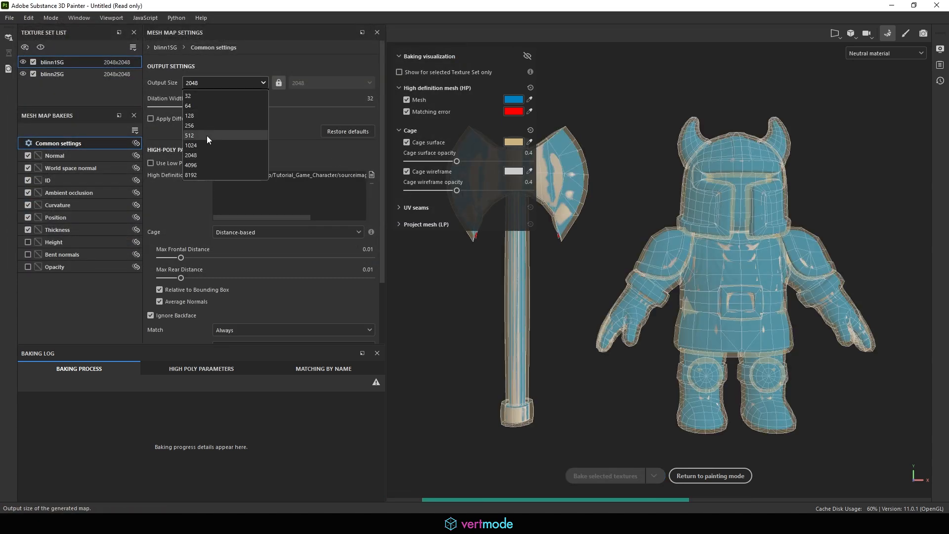
left_click(207, 136)
left_click_drag(213, 278, 371, 277)
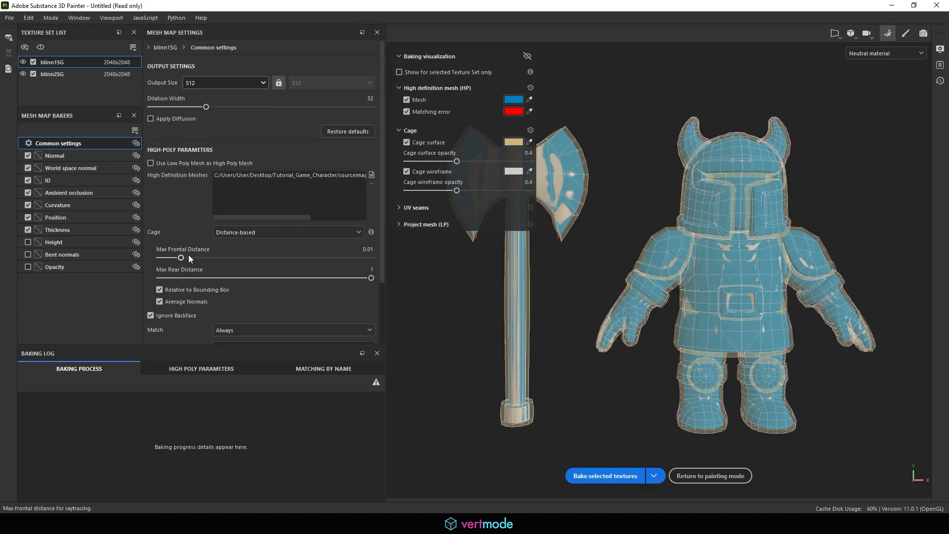
Examine the cage and the red matching errors around the axe head and its lower blade tips
middle_click_drag(711, 312, 822, 372, "alt")
right_click_drag(821, 372, 873, 316, "alt")
middle_click_drag(873, 316, 882, 308, "alt")
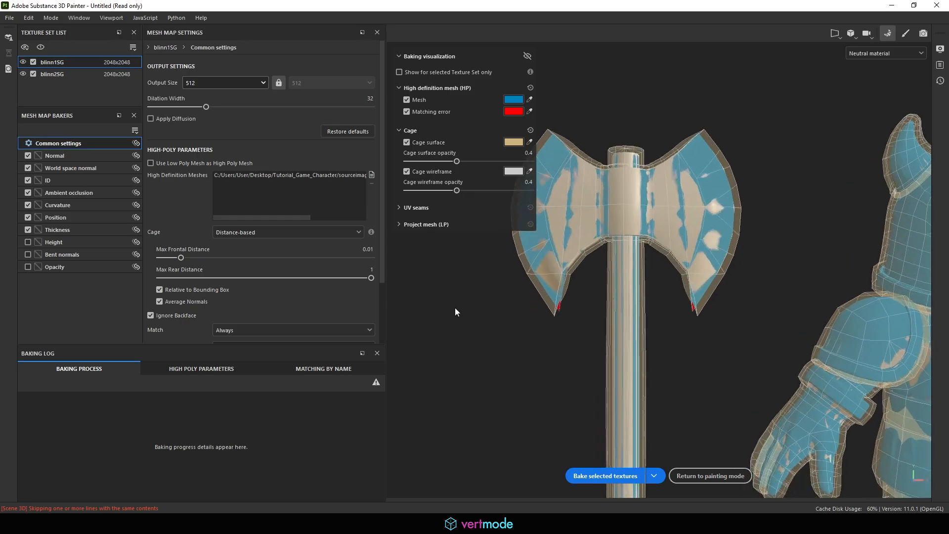
mouse_move(179, 258)
left_mouse_down()
mouse_move(165, 259)
mouse_move(199, 270)
mouse_move(181, 266)
left_mouse_up()
right_click_drag(702, 305, 947, 306, "alt")
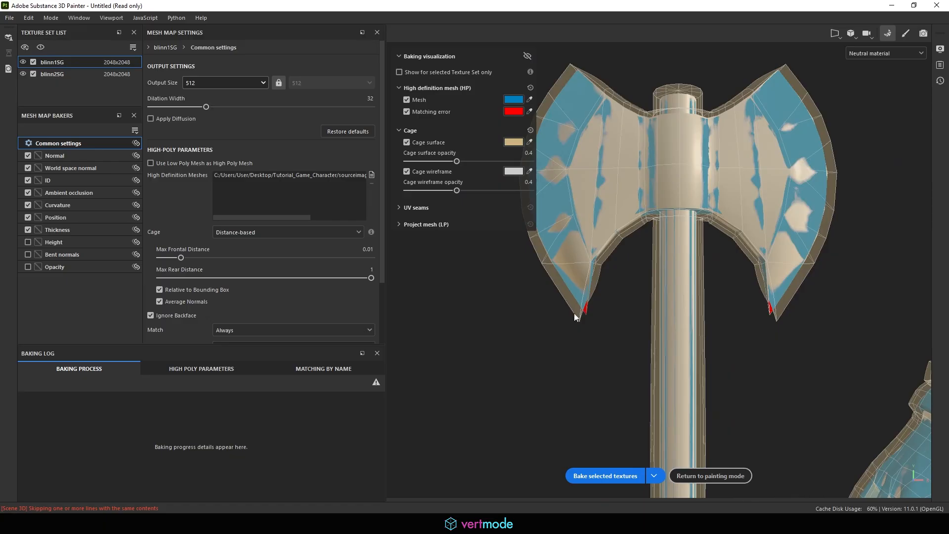
middle_click_drag(621, 296, 567, 298, "alt")
right_click_drag(567, 298, 589, 304, "alt")
middle_click_drag(590, 304, 670, 435, "alt")
left_click_drag(598, 374, 862, 451, "alt")
left_click_drag(593, 282, 610, 199, "alt")
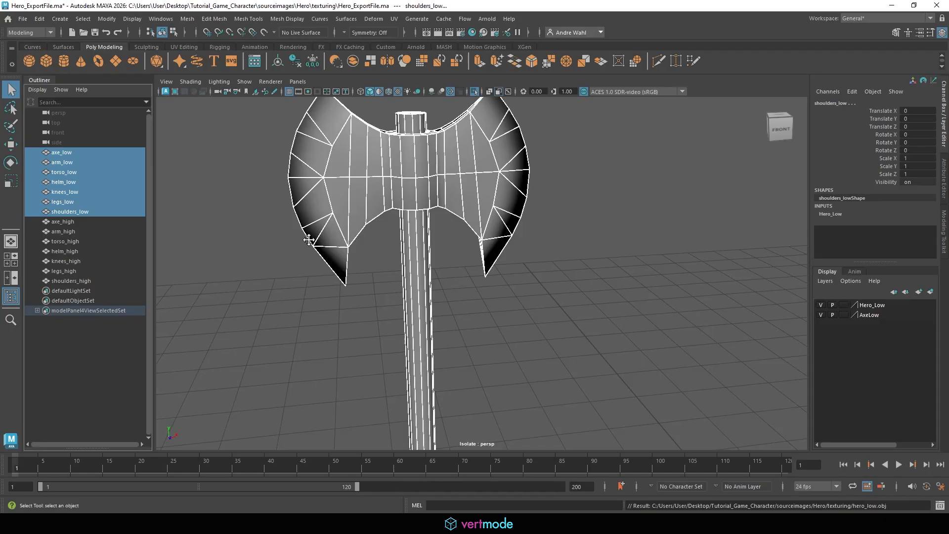
Switch to Maya and harden the border edge loops on both sides of the axe head's upper rim
right_click_drag(304, 235, 455, 297, "alt")
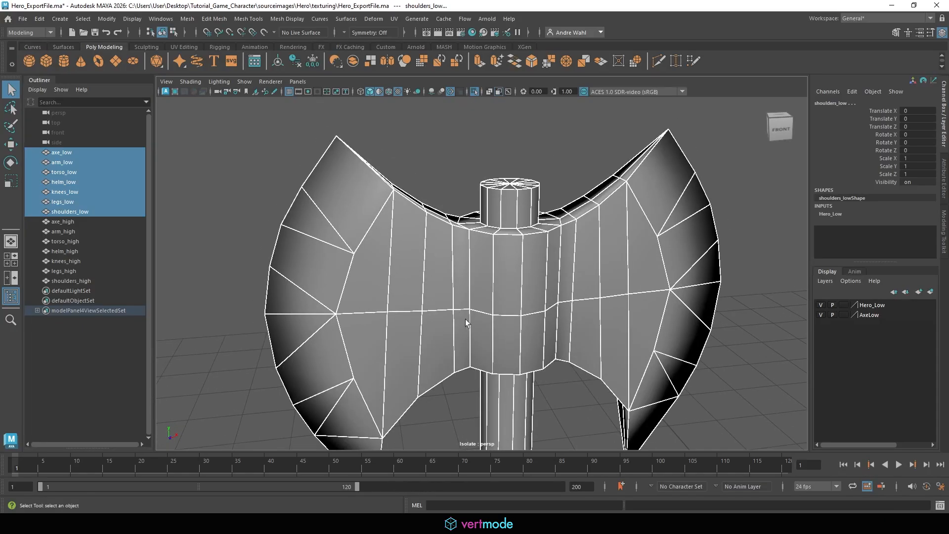
left_click_drag(455, 297, 456, 336, "alt")
key("F10")
double_click(406, 195)
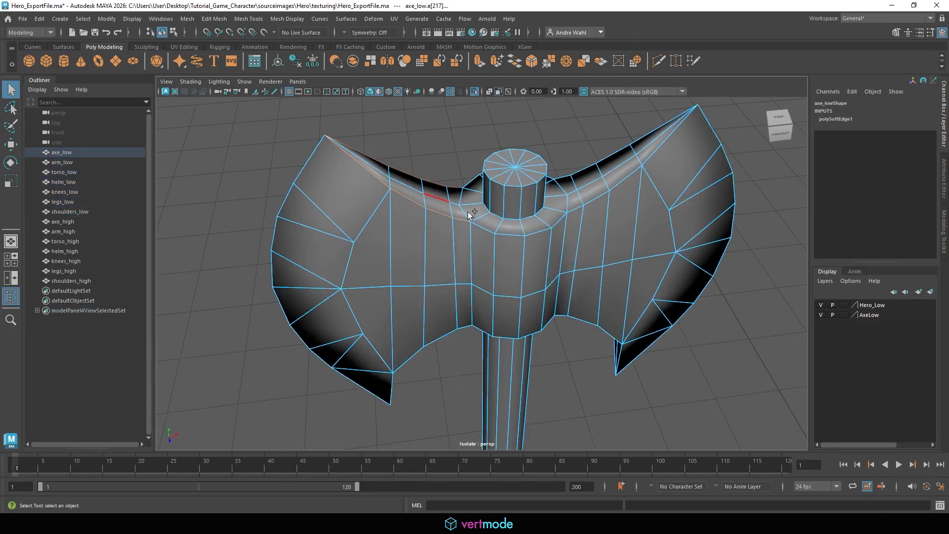
left_click_drag(593, 203, 587, 169, "alt")
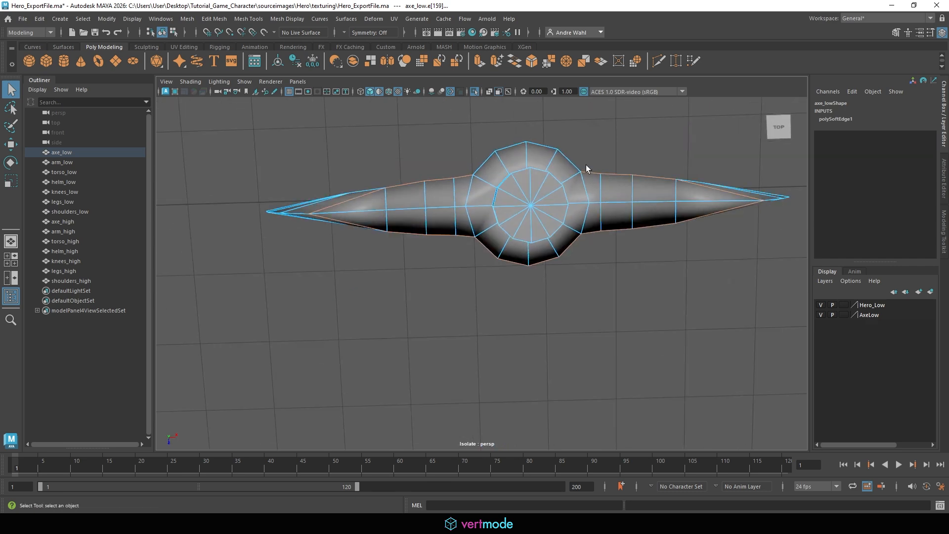
left_click(286, 19)
left_click(311, 101)
Harden the border edge loops along the underside of the axe head, including the edges running to both lower blade tips
left_click_drag(386, 133, 477, 203, "alt")
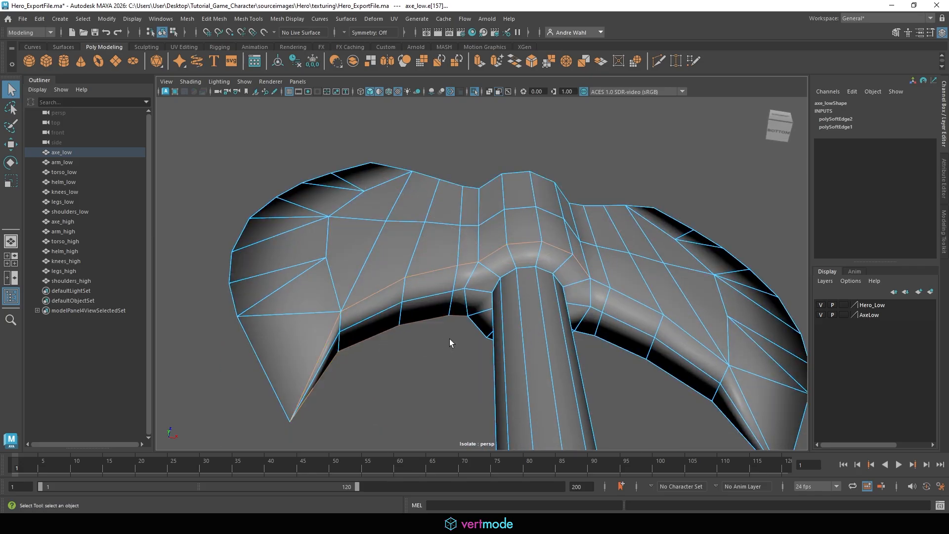
left_click_drag(471, 325, 677, 286, "alt")
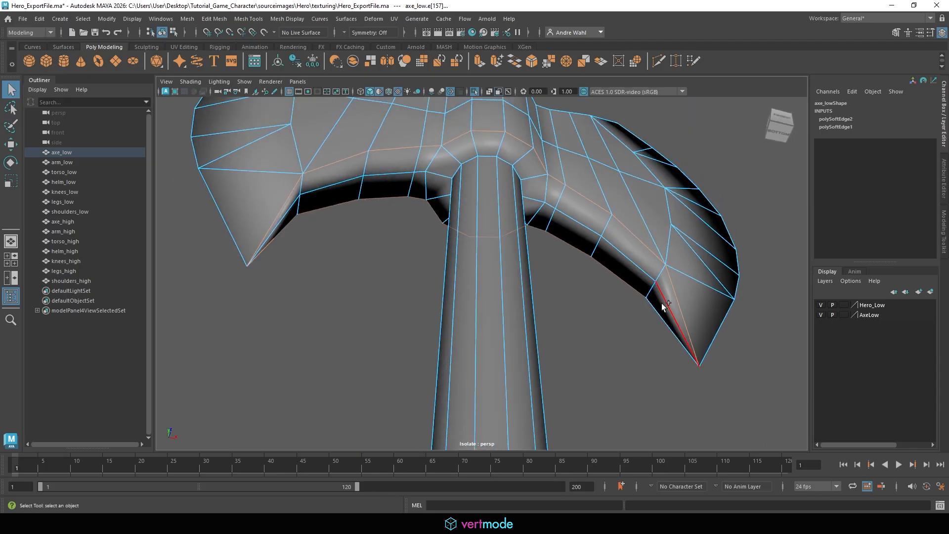
left_click_drag(657, 322, 273, 192, "alt")
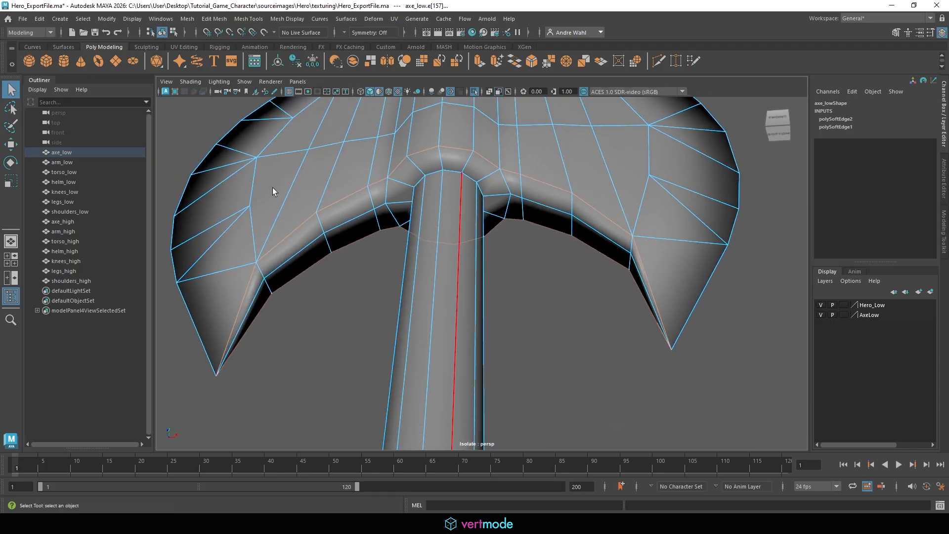
left_click(287, 19)
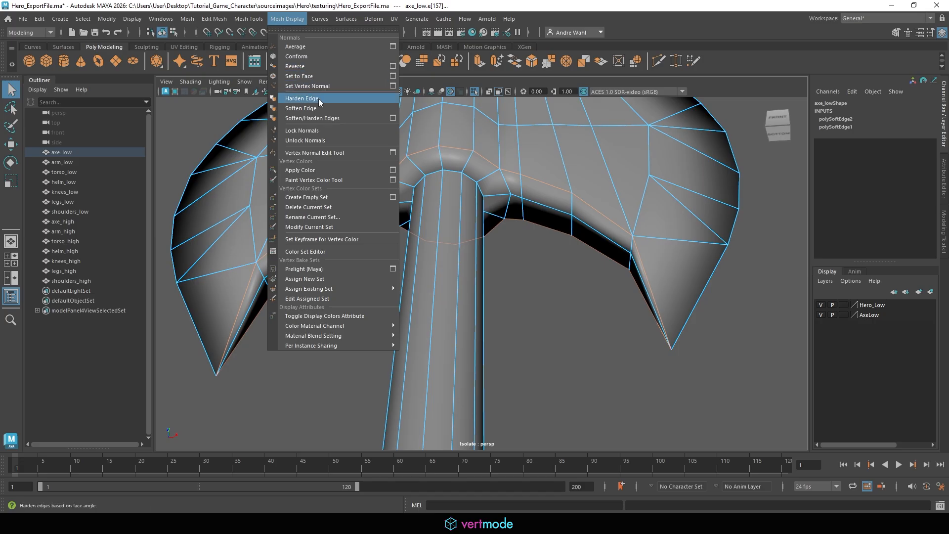
left_click(302, 98)
Delete the construction history of all seven low-poly meshes, from axe_low through shoulders_low
left_click(62, 153)
left_click(69, 212, "shift")
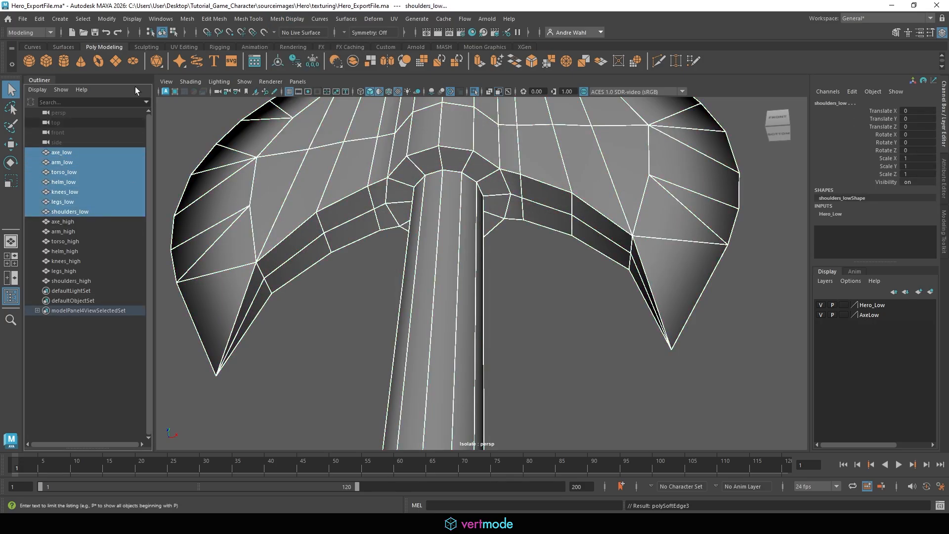
left_click(39, 18)
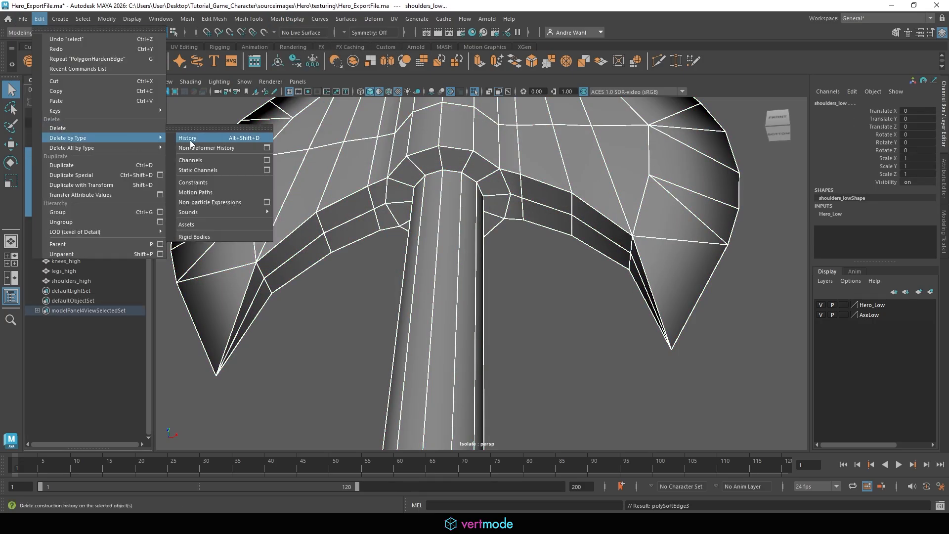
left_click(191, 140)
Export the selected low-poly meshes over the existing hero_low.obj and save the Maya scene
left_click(20, 23)
left_click(70, 153)
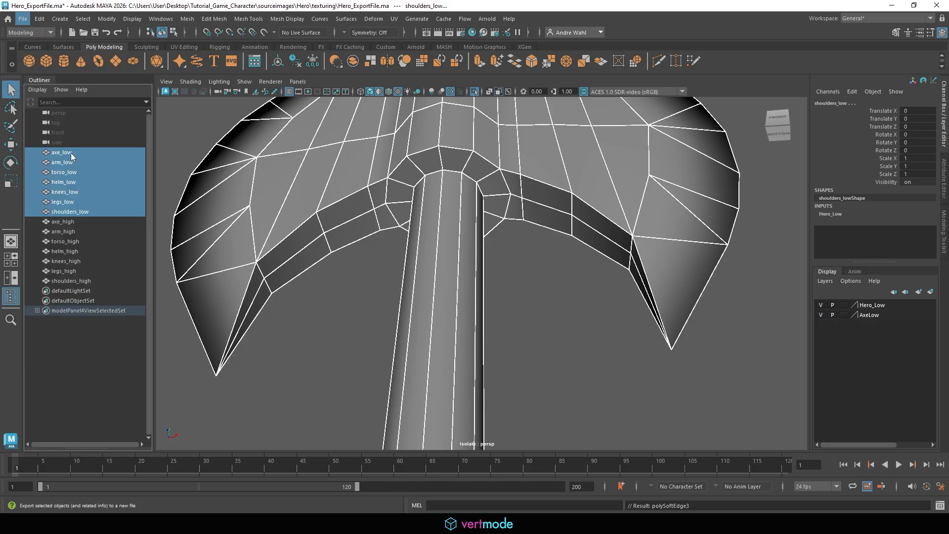
left_click(199, 161)
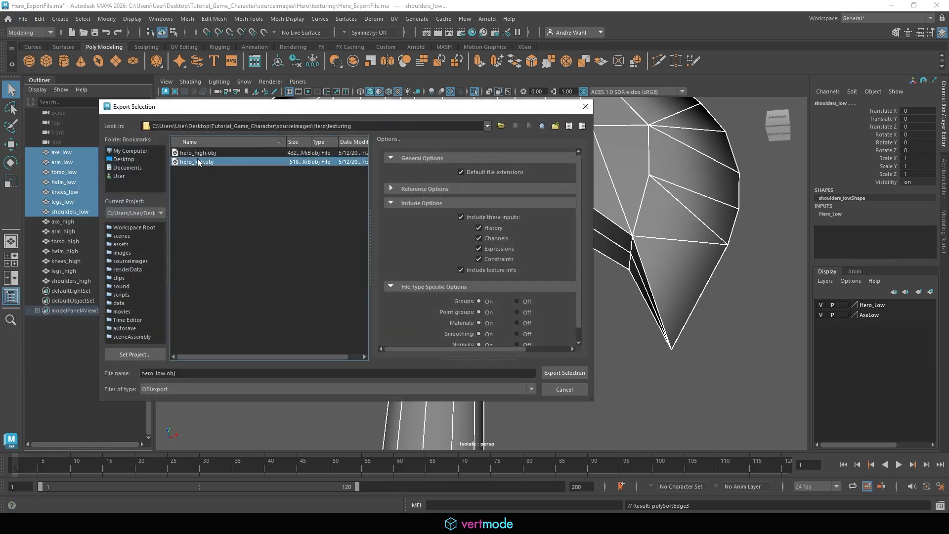
left_click(563, 373)
left_click(319, 267)
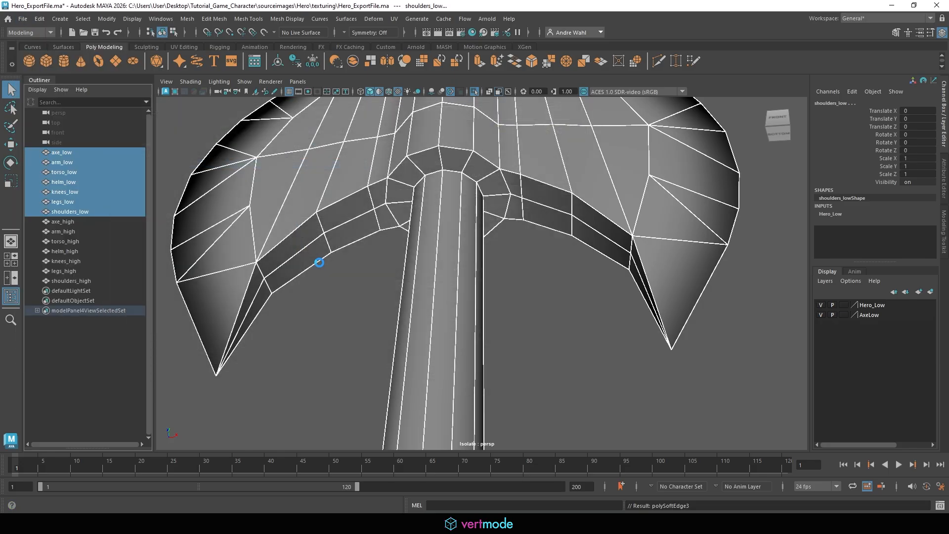
left_click(25, 22)
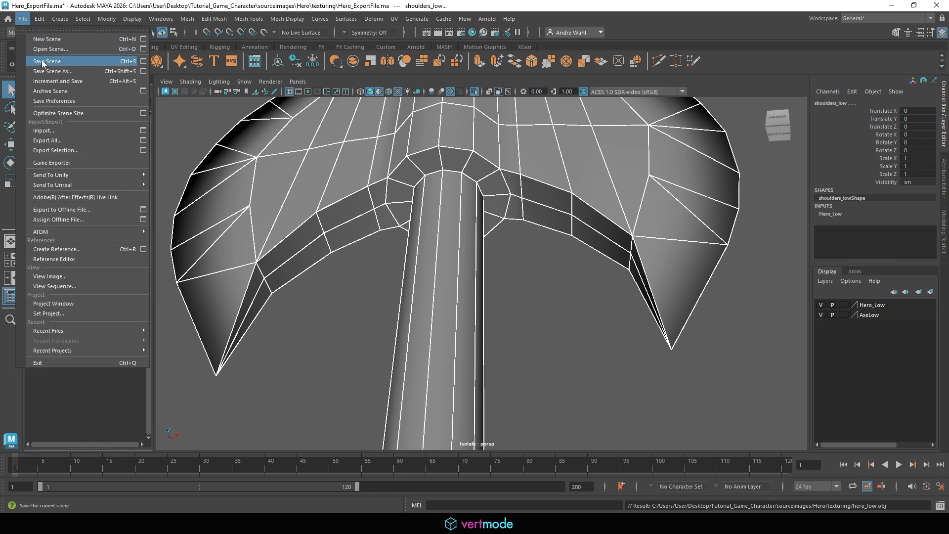
left_click(45, 62)
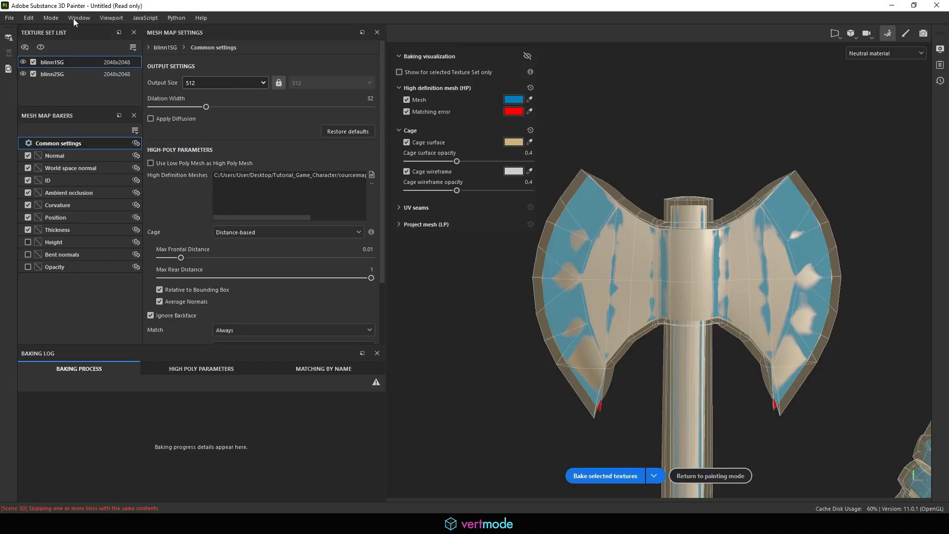
Switch to Substance 3D Painter and create a new project from the re-exported hero_low mesh with 2048 document resolution
left_click(11, 19)
left_click(22, 28)
left_click(564, 148)
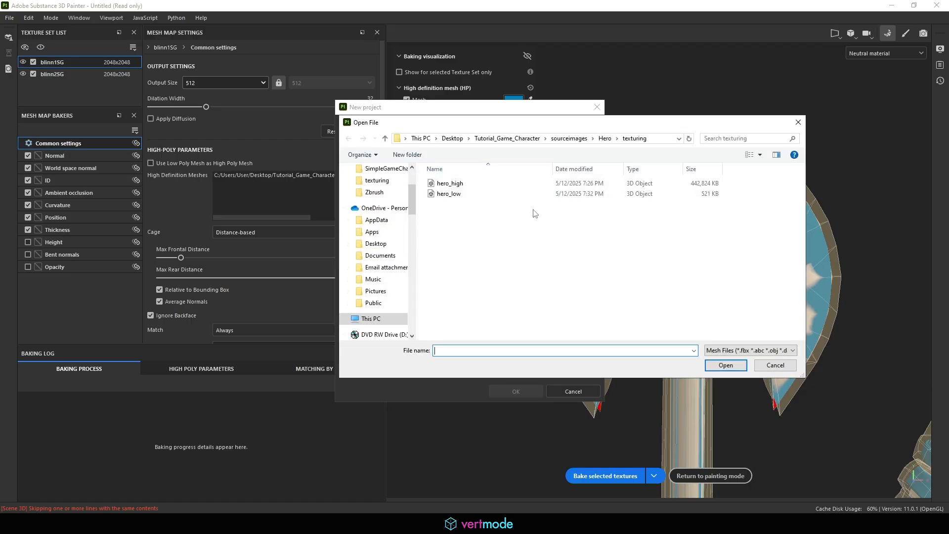
left_click(491, 194)
left_click(727, 365)
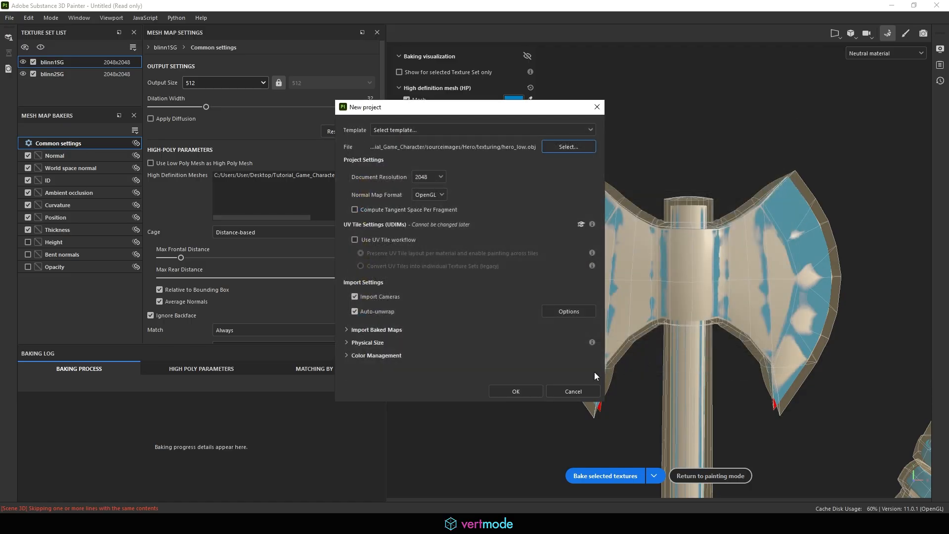
left_click(524, 391)
left_click(439, 272)
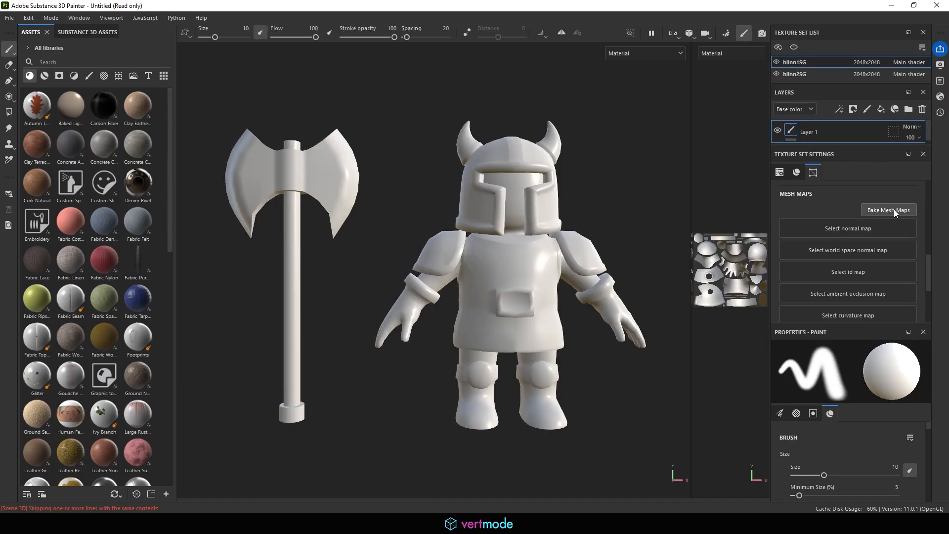
Enter mesh map baking and load hero_high as the high definition mesh
left_click(894, 209)
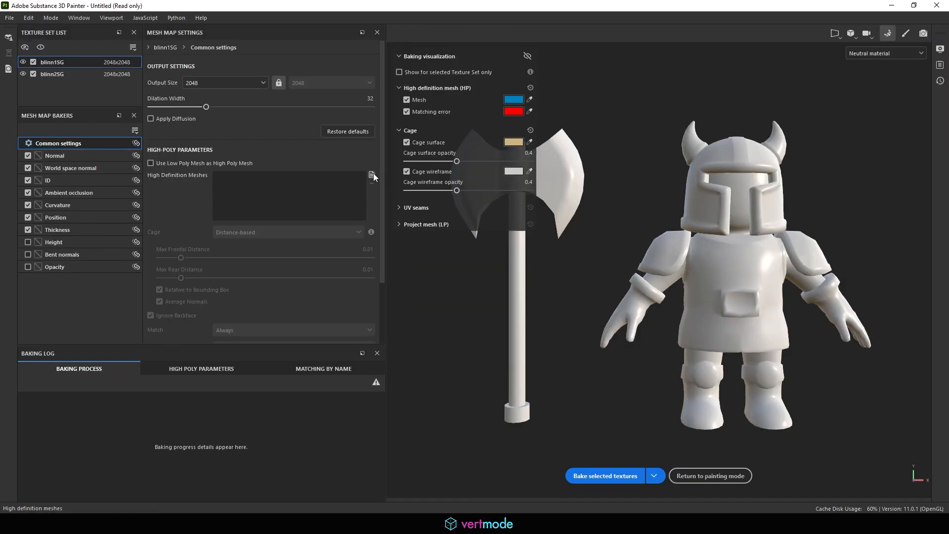
left_click(371, 175)
left_click(122, 80)
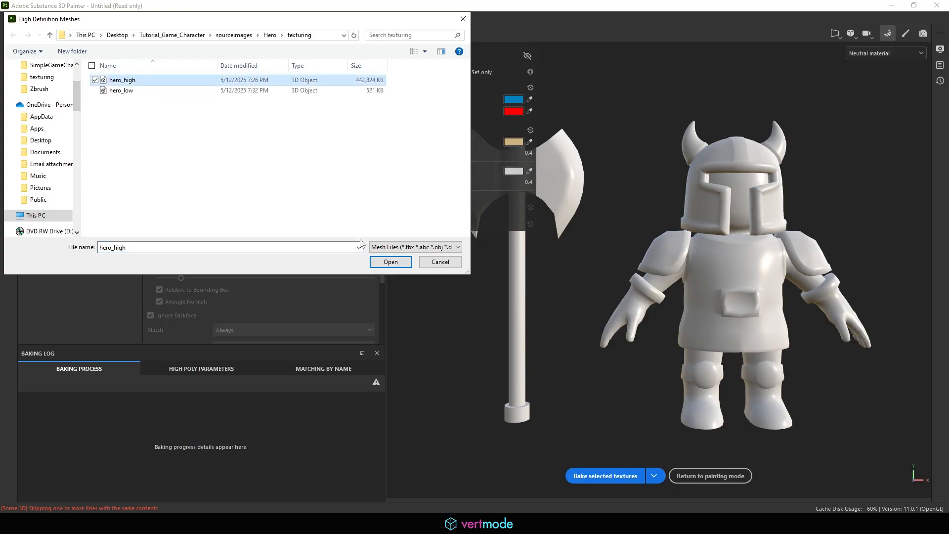
left_click(385, 264)
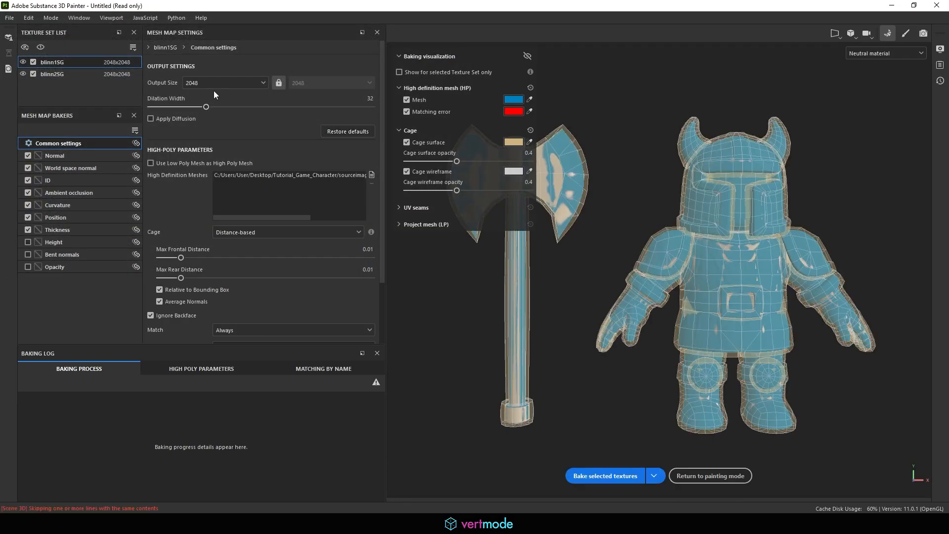
Set the bake output size to 512, Max Rear Distance to 1 and matching to By Mesh Name
left_click(208, 82)
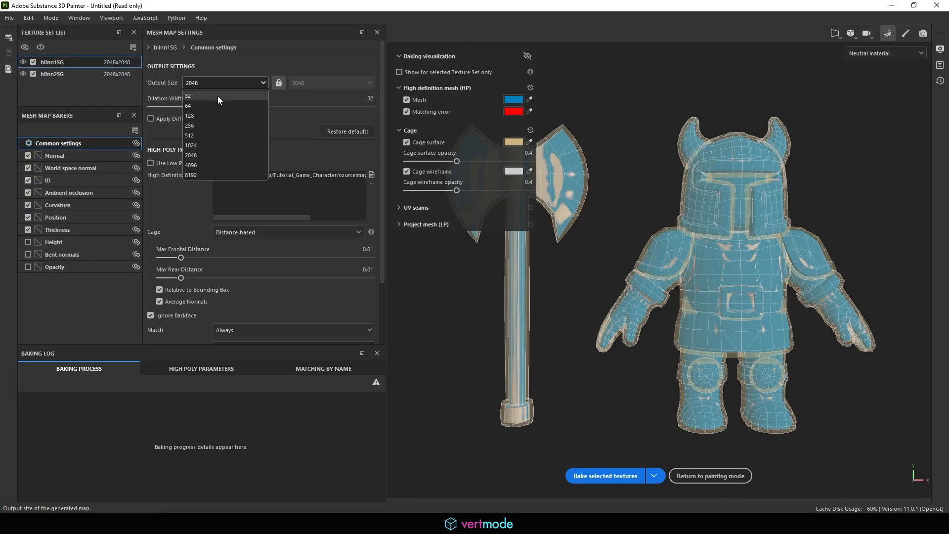
left_click(207, 137)
left_click_drag(181, 277, 194, 278)
scroll(254, 245, "down", 3)
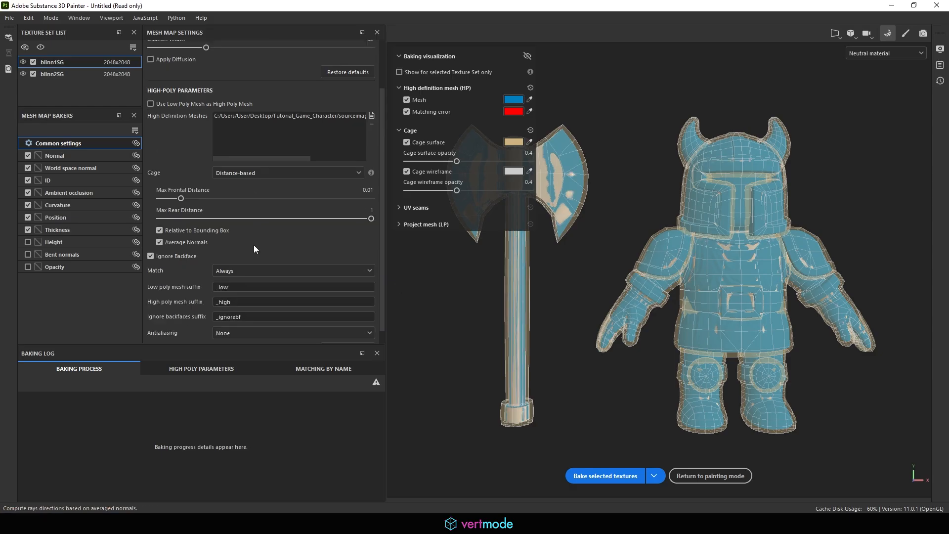
left_click(248, 257)
left_click(249, 278)
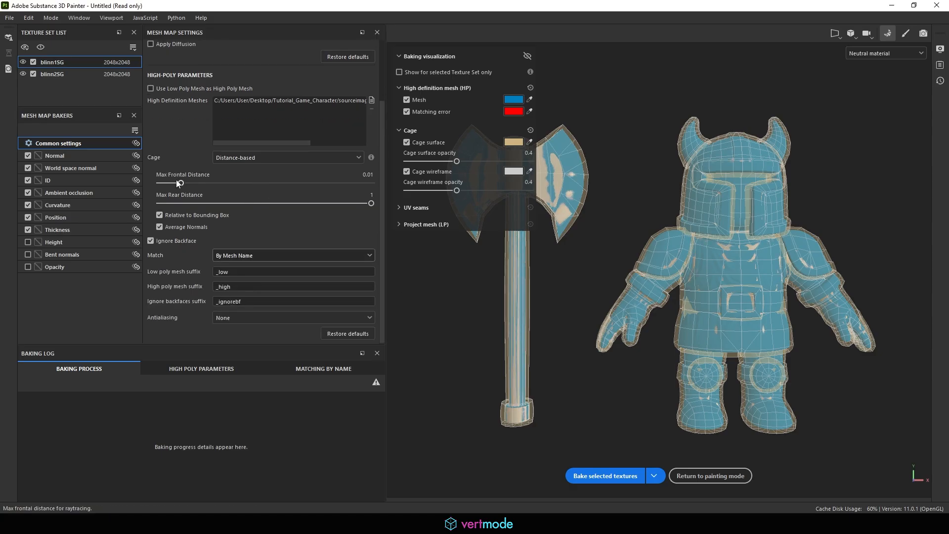
Set Max Frontal Distance to 0.0071, check the cage around both models, and bake the selected textures
middle_click_drag(707, 266, 748, 312, "alt")
mouse_move(701, 277)
left_mouse_down("alt")
mouse_move(657, 256)
mouse_move(697, 265)
left_mouse_up("alt")
mouse_move(179, 181)
left_mouse_down()
mouse_move(168, 183)
mouse_move(178, 184)
left_mouse_up()
left_click_drag(558, 267, 498, 260, "alt")
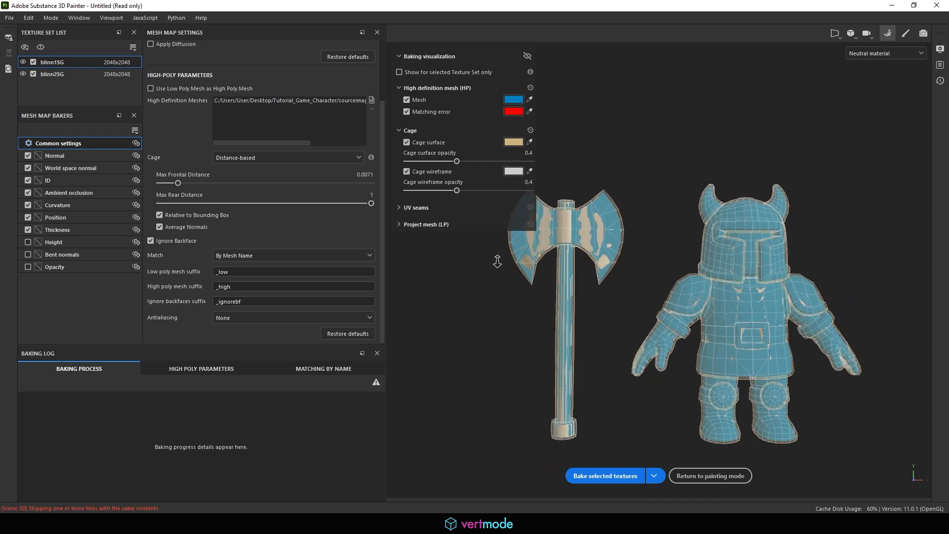
left_click_drag(576, 329, 345, 326, "alt")
left_click_drag(769, 323, 444, 324, "alt")
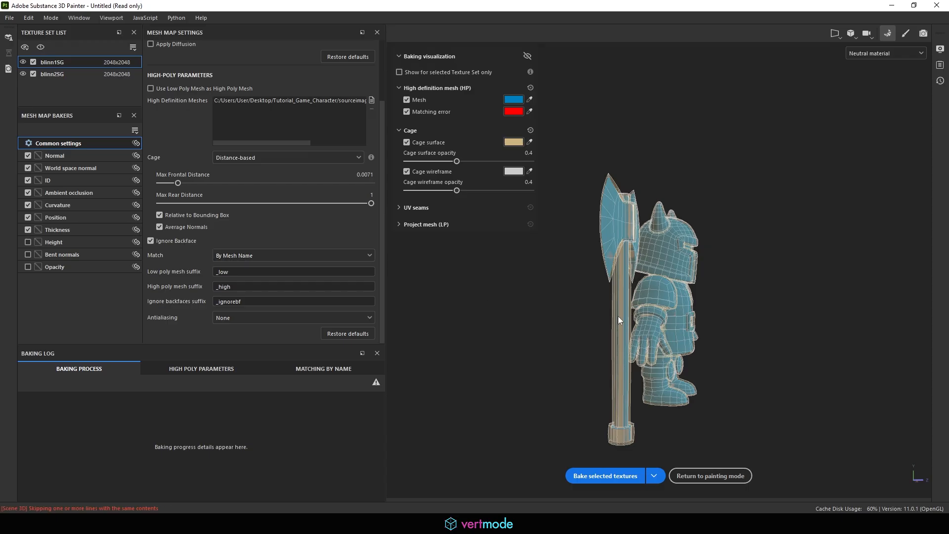
left_click_drag(618, 317, 513, 324, "alt")
left_click(591, 476)
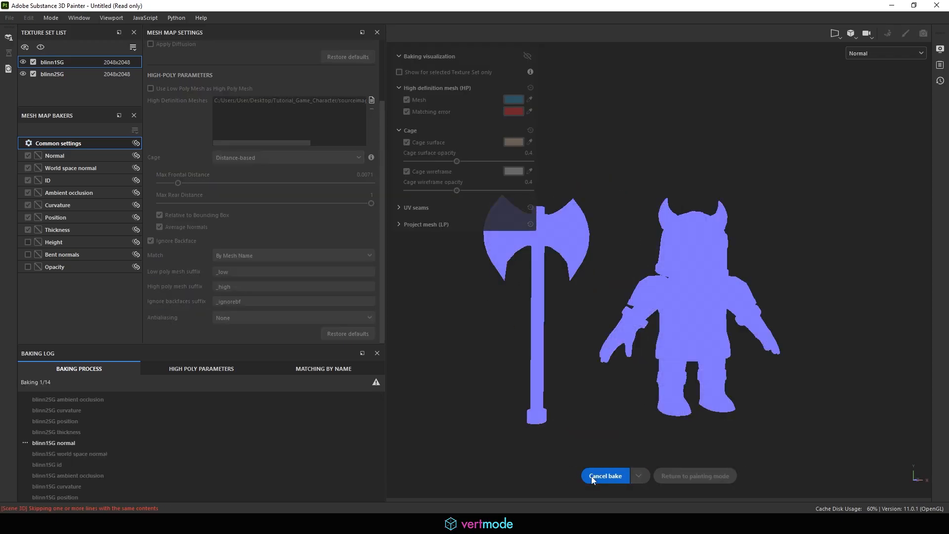
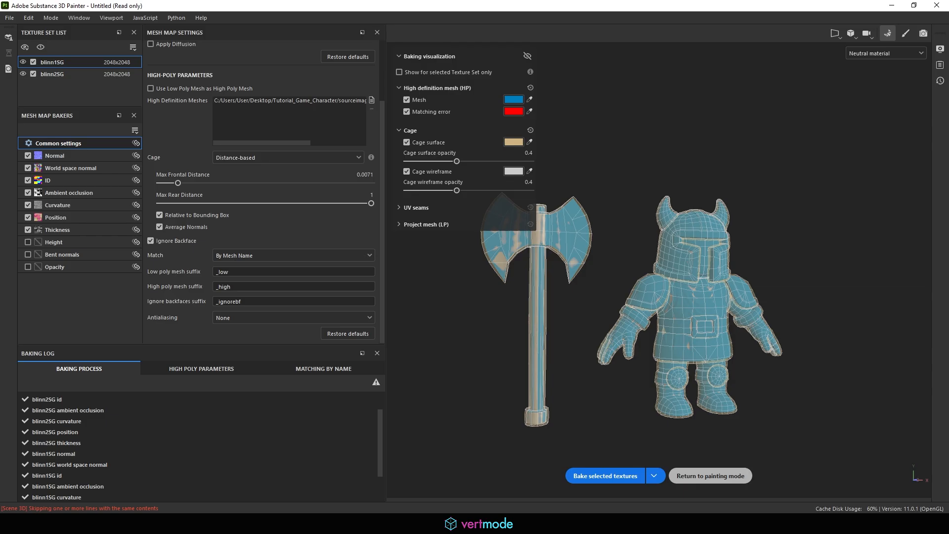
Return to painting mode and examine the test bake on the axe head from several angles, as well as the hero
left_click(710, 475)
right_click_drag(297, 224, 746, 334, "alt")
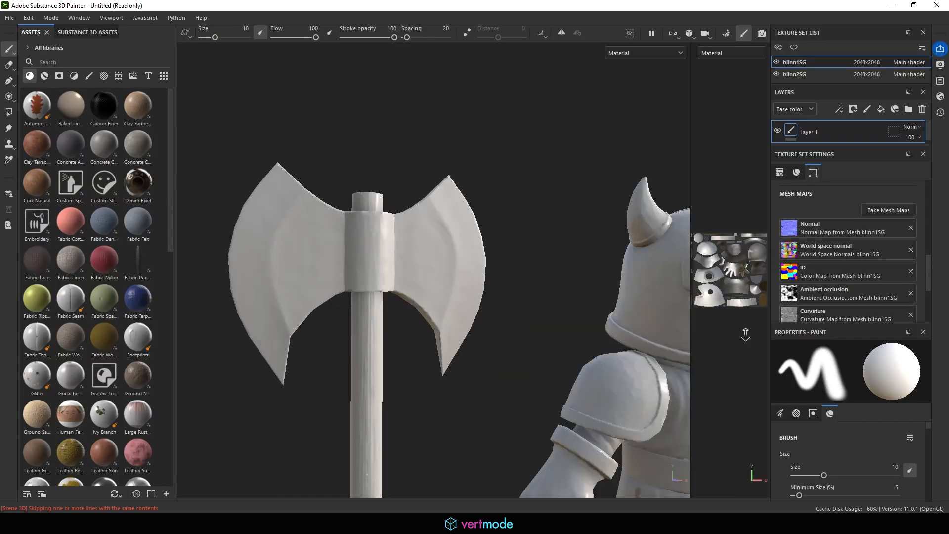
middle_click_drag(386, 297, 470, 254, "alt")
right_click_drag(554, 385, 453, 368, "shift")
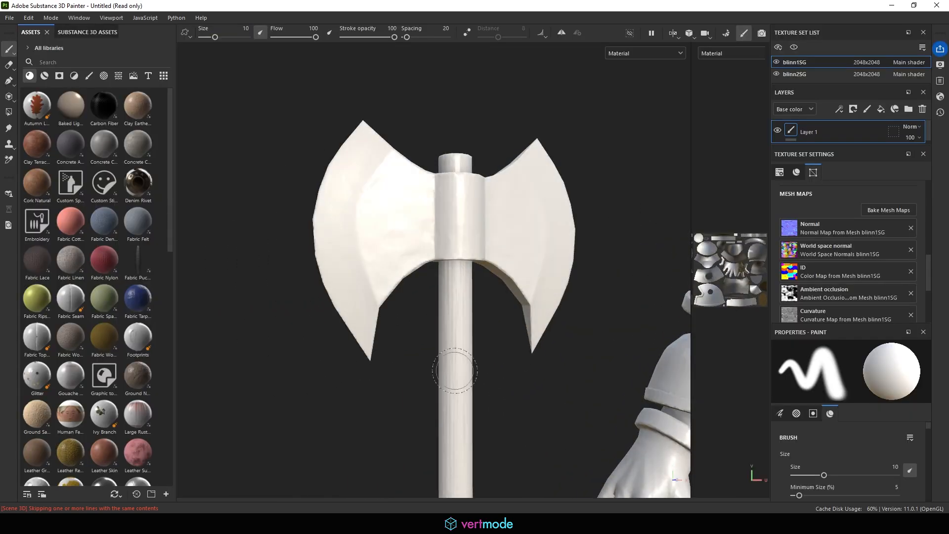
left_click_drag(453, 368, 495, 346, "alt")
right_click_drag(484, 286, 520, 290, "shift")
left_click_drag(520, 290, 395, 252, "alt")
middle_click_drag(395, 252, 515, 242, "alt")
right_click_drag(346, 272, 391, 293, "alt")
left_click_drag(391, 293, 806, 289, "alt")
right_click_drag(519, 292, 195, 265, "shift")
middle_click_drag(336, 269, 389, 297, "alt")
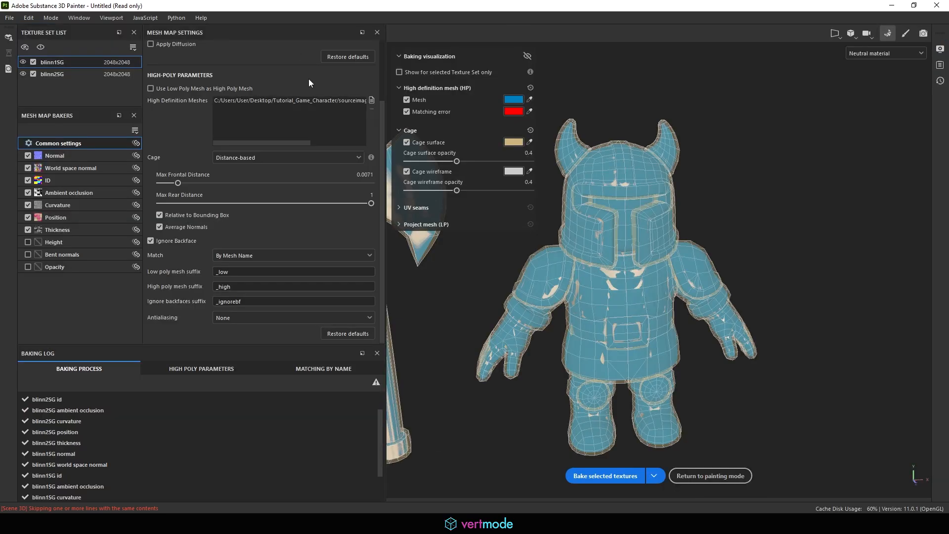
Raise the bake output size to 2048 and set antialiasing to Supersampling 16x
scroll(265, 108, "up", 3)
left_click(236, 82)
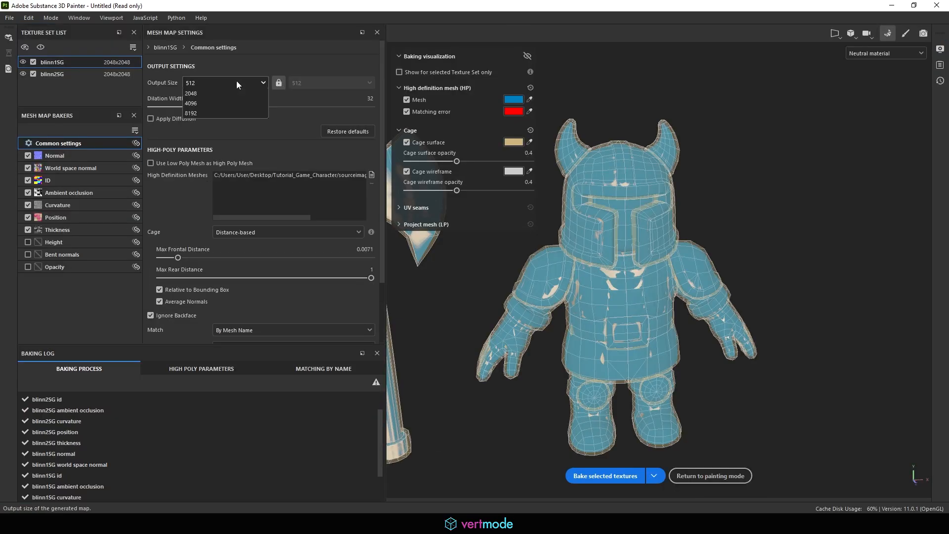
left_click(226, 155)
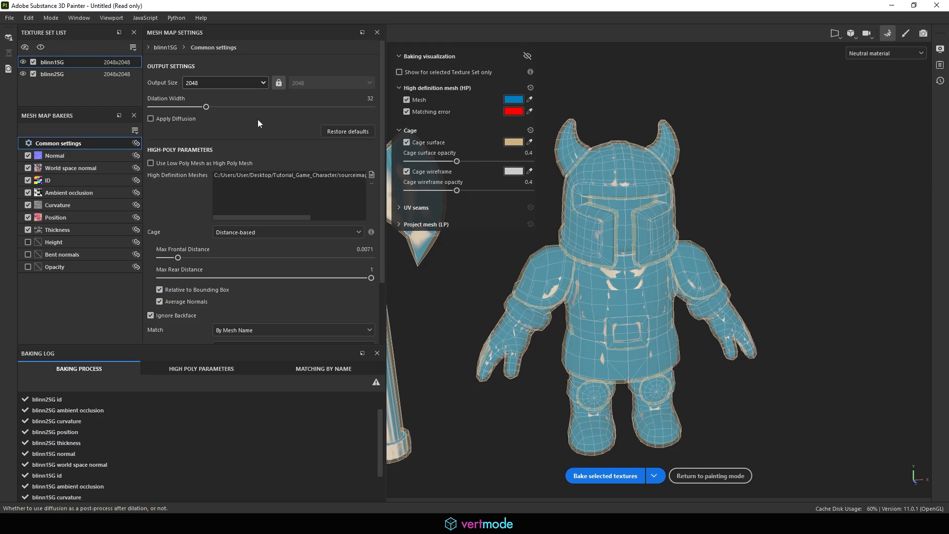
scroll(255, 193, "down", 3)
left_click(236, 318)
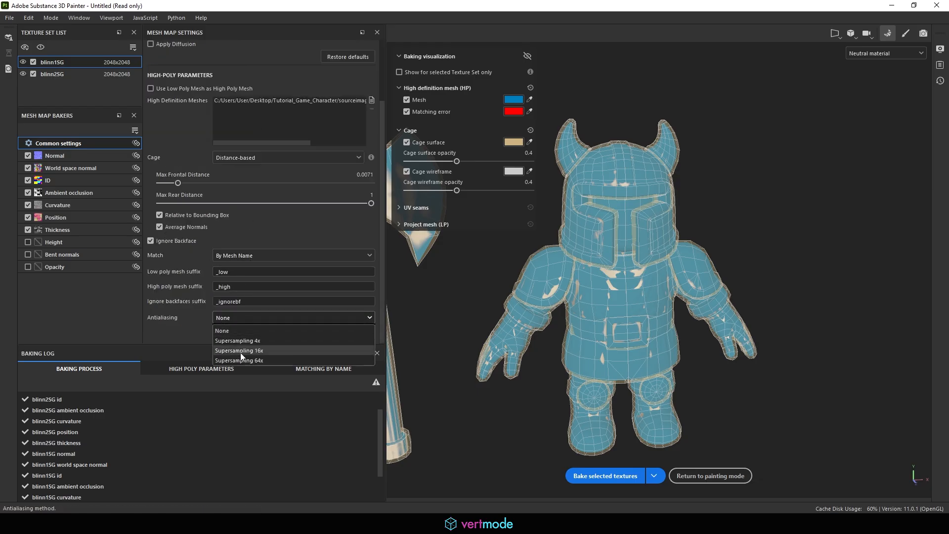
left_click(240, 361)
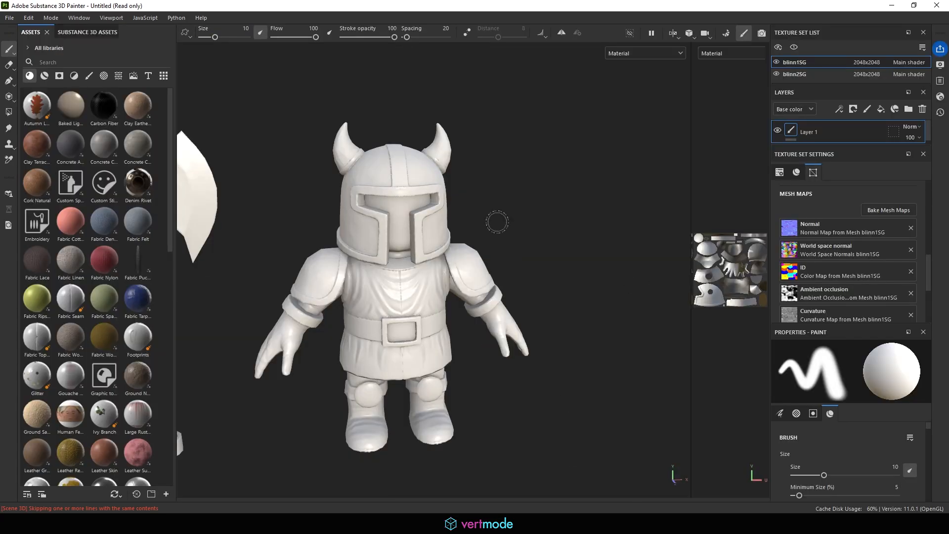
Examine the baked hero up close, including the helmet, shoulder armour and underside of the arm, for shading artifacts
middle_click_drag(419, 255, 428, 307, "alt")
right_click_drag(428, 307, 622, 341, "alt")
left_click_drag(623, 341, 317, 241, "alt")
right_click_drag(318, 242, 694, 368, "alt")
right_click_drag(694, 369, 557, 318, "shift")
left_click_drag(447, 326, 550, 375, "alt")
right_click_drag(551, 375, 445, 341, "alt")
middle_click_drag(445, 342, 563, 277, "alt")
left_click_drag(563, 277, 435, 272, "alt")
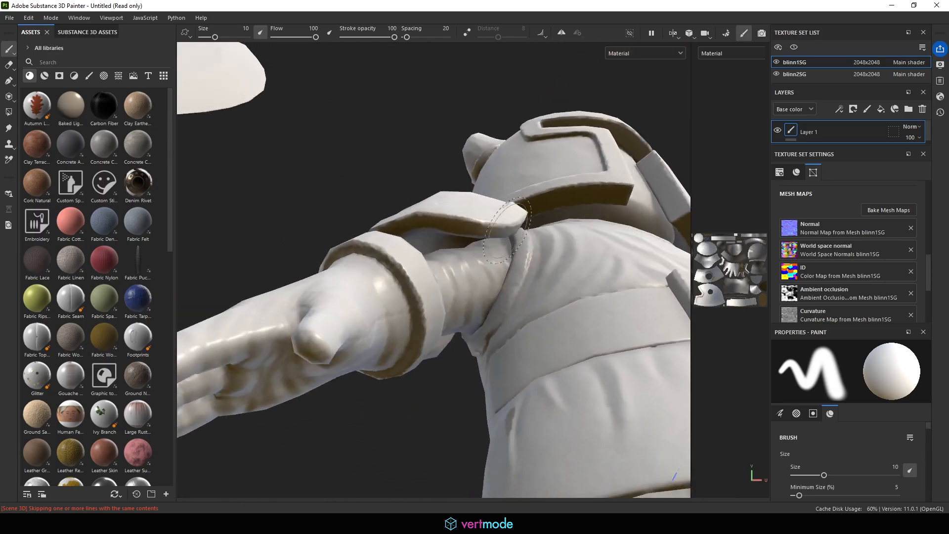
right_click_drag(435, 271, 468, 305, "alt")
left_click_drag(468, 305, 539, 281, "alt")
right_click_drag(539, 282, 487, 281, "shift")
left_click_drag(487, 281, 603, 343, "alt")
right_click_drag(603, 343, 460, 329, "alt")
left_click_drag(460, 329, 342, 380, "alt")
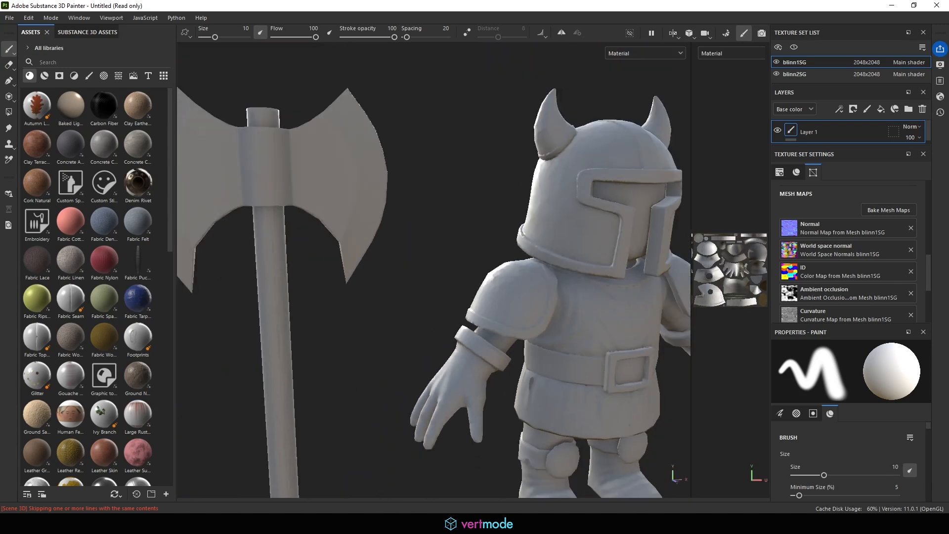
Examine the bake on the hero's hand, belt and the side of the tunic for projection errors
middle_click_drag(420, 297, 284, 272, "alt")
right_click_drag(281, 271, 378, 304, "shift")
left_click_drag(378, 304, 420, 298, "alt")
right_click_drag(420, 298, 742, 313, "alt")
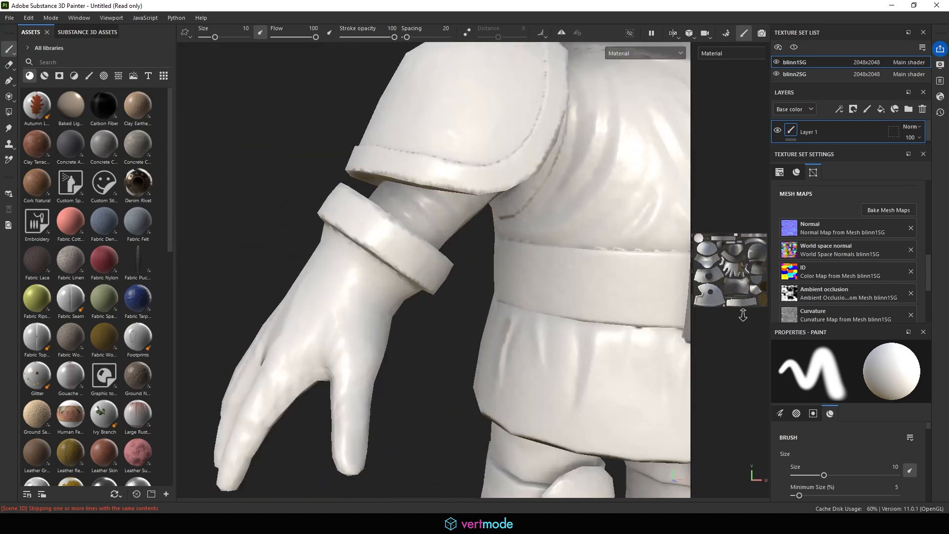
left_click_drag(405, 302, 502, 295, "alt")
middle_click_drag(502, 295, 386, 262, "alt")
right_click_drag(386, 277, 509, 312, "alt")
left_click_drag(509, 311, 455, 314, "alt")
mouse_move(454, 314)
right_mouse_down("shift")
mouse_move(371, 319)
mouse_move(449, 339)
mouse_move(351, 313)
right_mouse_up("shift")
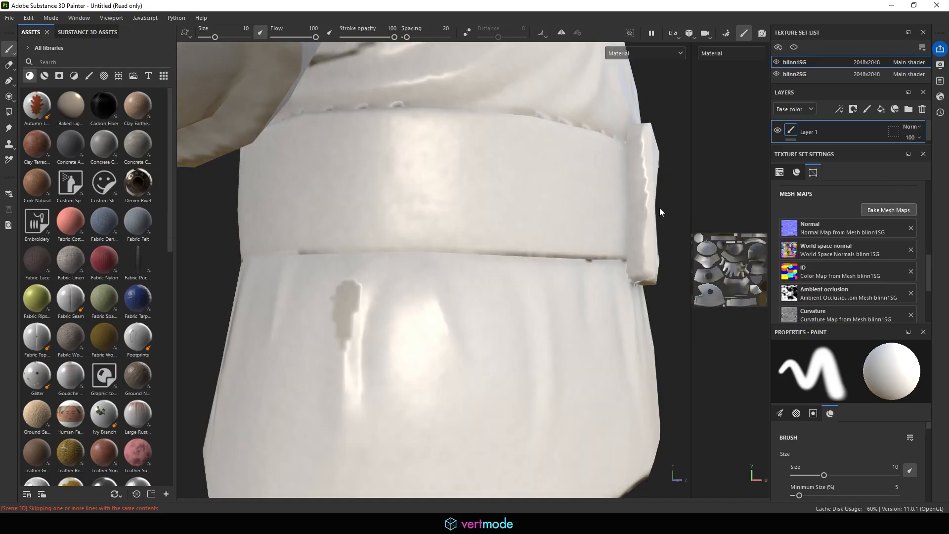
Reopen the baking mode and raise Max Frontal Distance to 0.0106, checking the cage coverage along the hero's belt
key("F8")
middle_click_drag(538, 252, 566, 301, "alt")
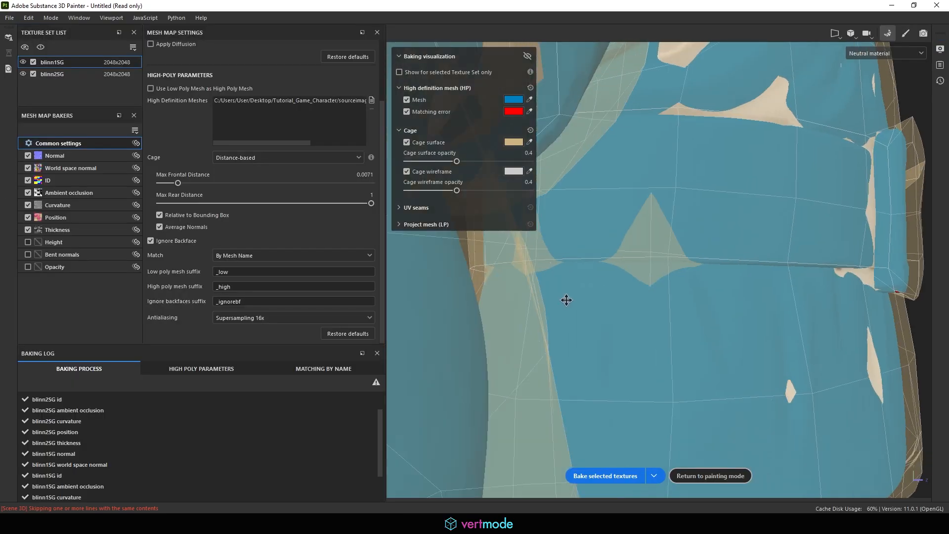
mouse_move(566, 301)
left_mouse_down("alt")
mouse_move(483, 295)
mouse_move(598, 291)
left_mouse_up("alt")
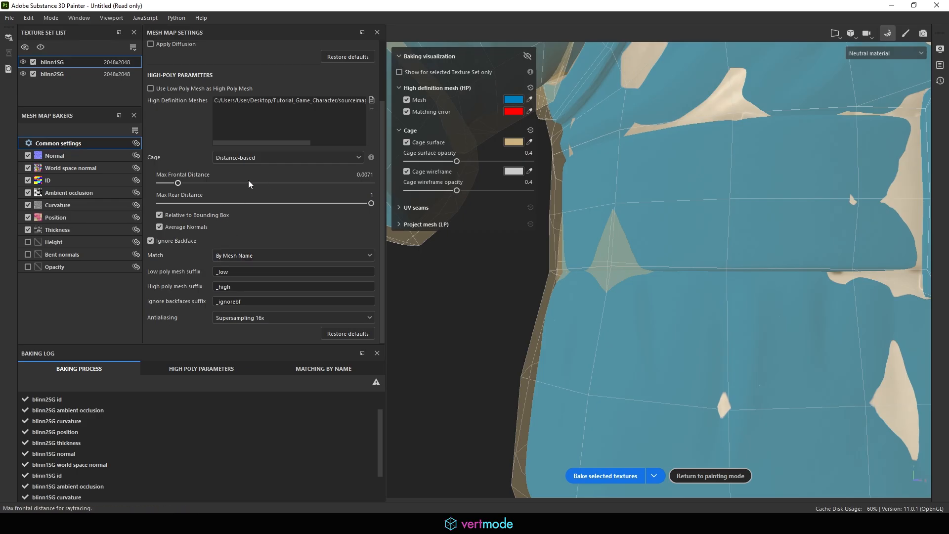
mouse_move(179, 183)
left_mouse_down()
mouse_move(195, 187)
mouse_move(180, 187)
left_mouse_up()
left_click_drag(608, 248, 598, 292, "alt")
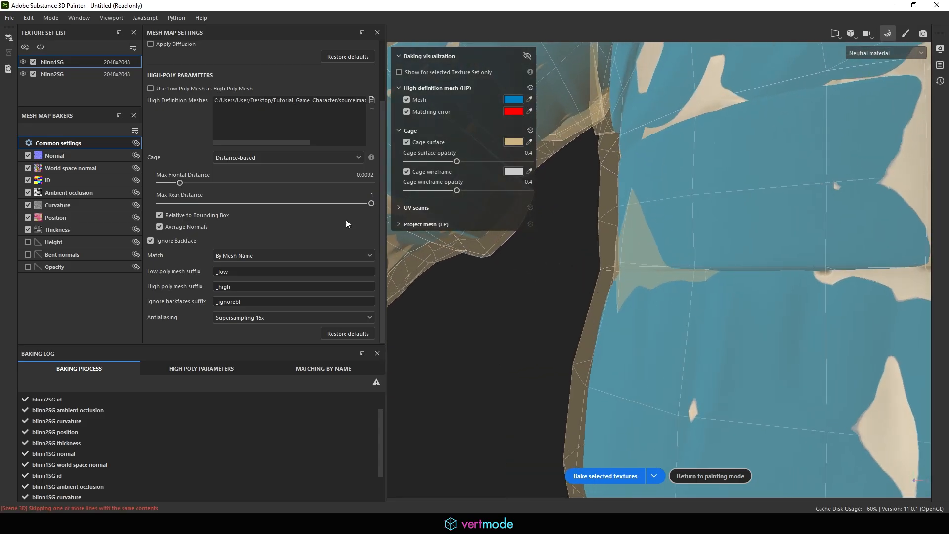
left_click_drag(181, 183, 181, 183)
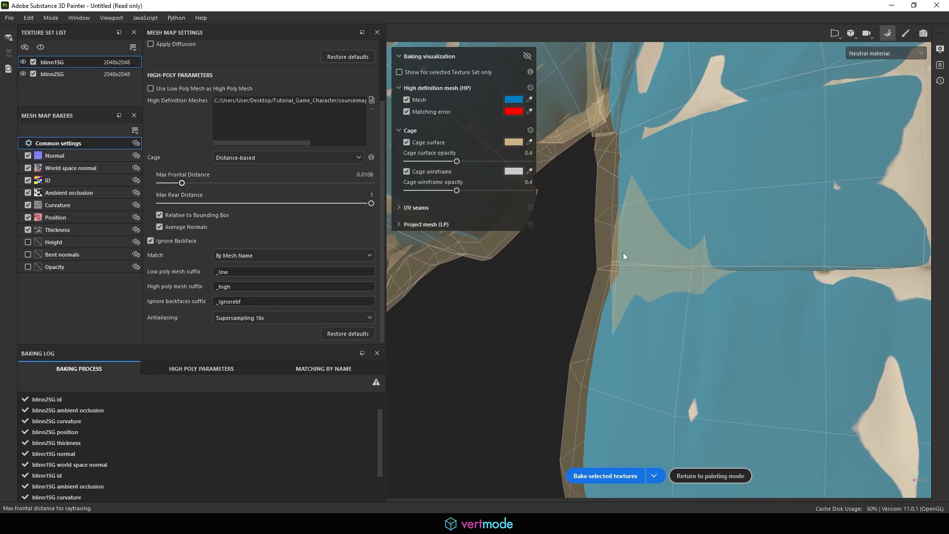
Set the bake cage's Max Frontal Distance to 0.01
scroll(624, 256, "down", 5)
scroll(671, 260, "up", 2)
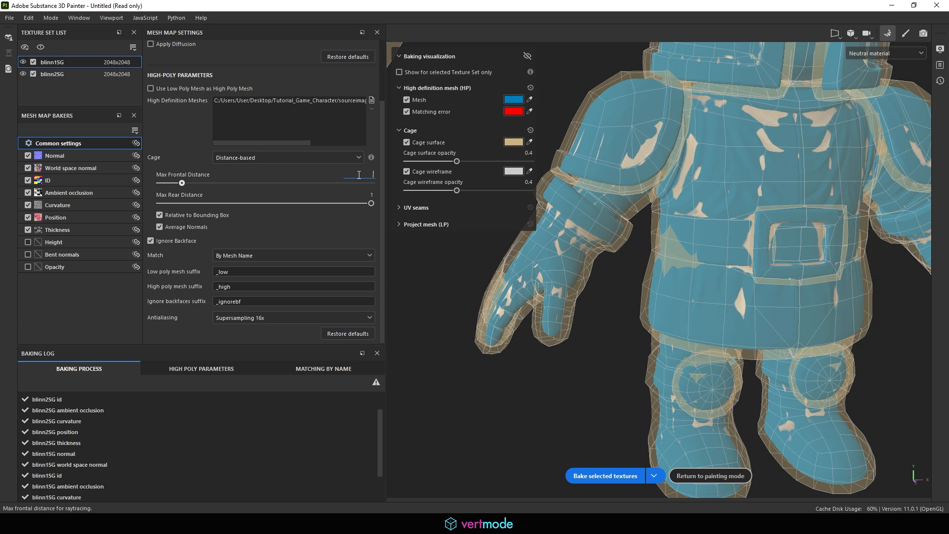
type("0.01")
key("Return")
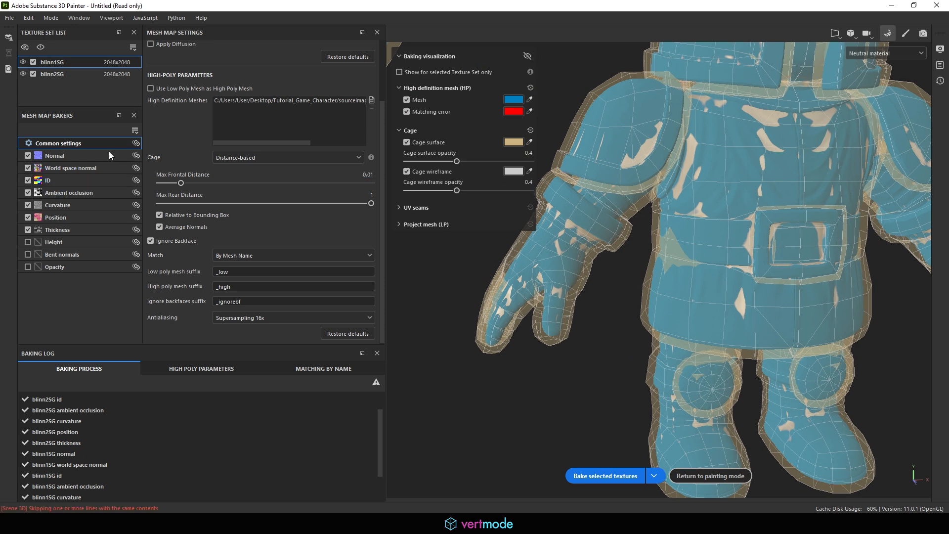
Set Self Occlusion to Only Same Mesh Name for the Ambient occlusion bake
left_click(105, 192)
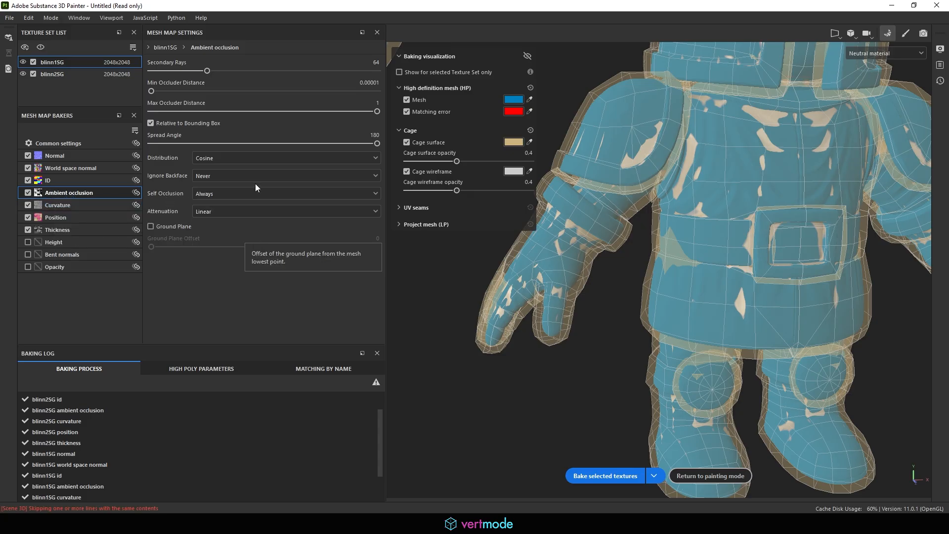
left_click(223, 194)
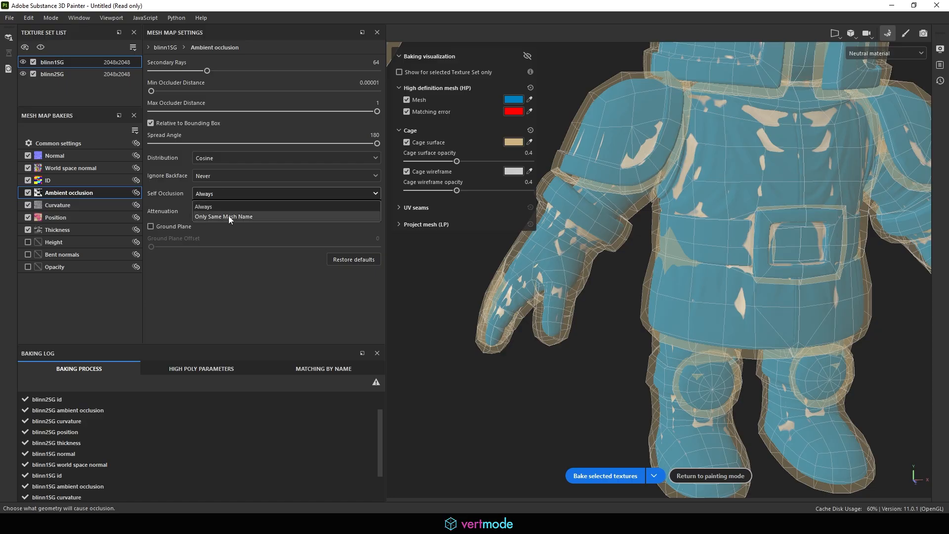
left_click(229, 216)
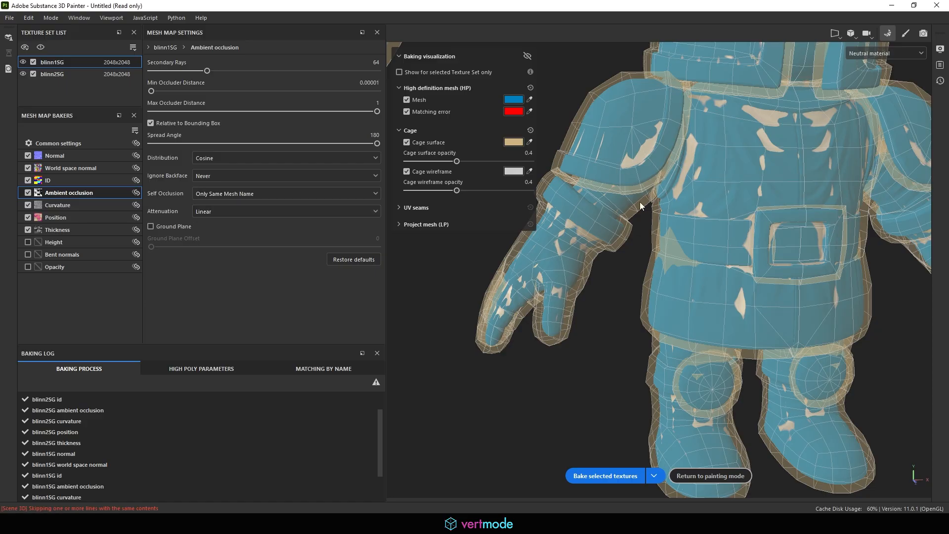
Return to painting mode and examine the current bake on the hero's legs, knee guards, torso and helmet
right_click_drag(609, 241, 561, 232, "alt")
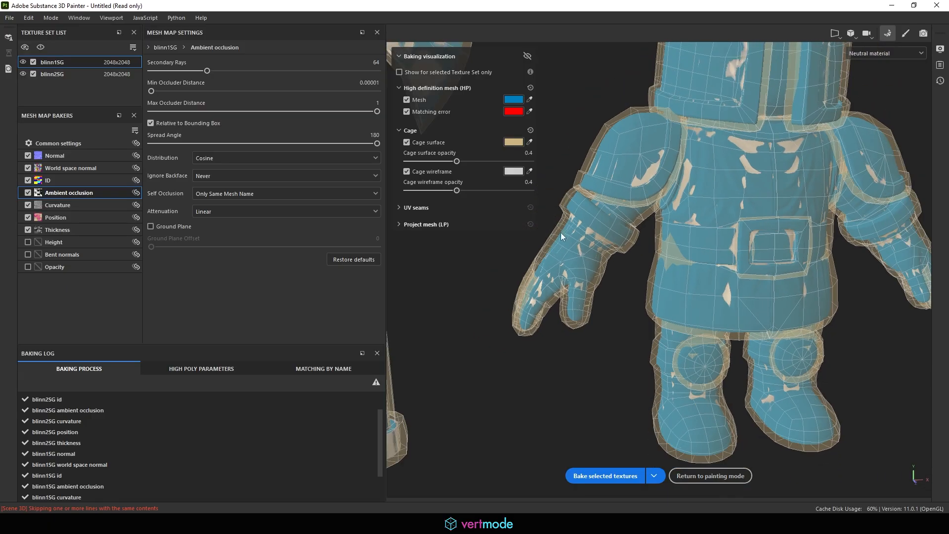
middle_click_drag(561, 232, 533, 213, "alt")
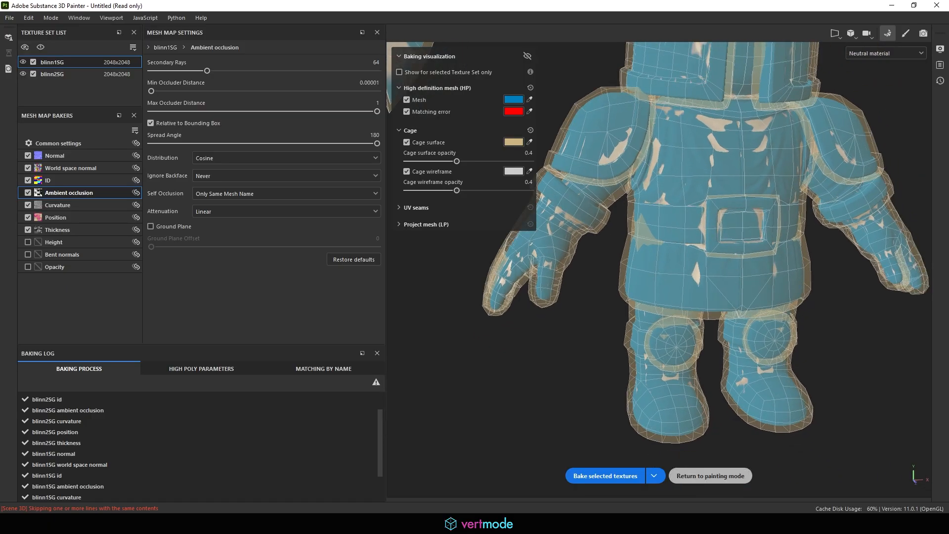
left_click(710, 475)
left_click_drag(407, 350, 472, 362, "alt")
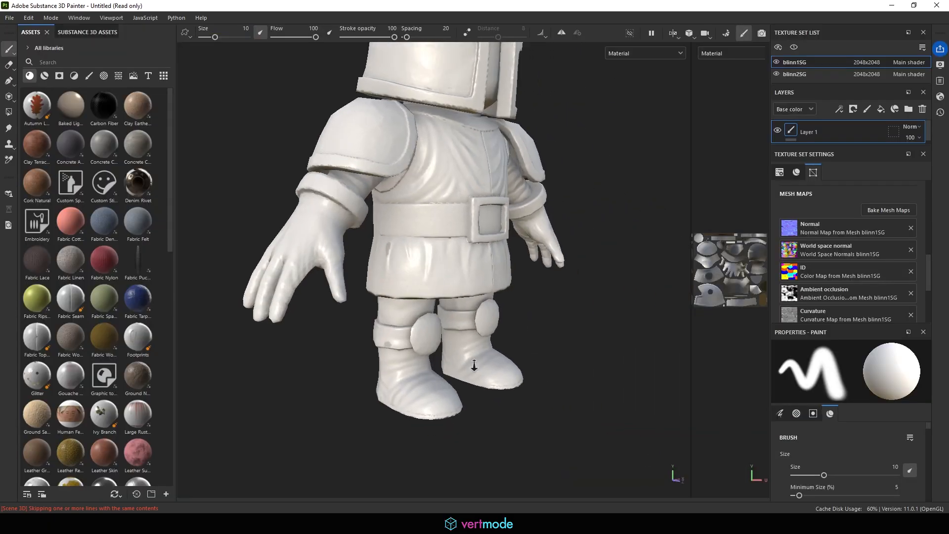
right_click_drag(473, 362, 377, 270, "alt")
middle_click_drag(377, 270, 303, 122, "alt")
right_click_drag(303, 122, 399, 272, "alt")
mouse_move(398, 272)
left_mouse_down("alt")
mouse_move(540, 263)
mouse_move(497, 255)
mouse_move(517, 258)
mouse_move(491, 262)
mouse_move(458, 291)
left_mouse_up("alt")
right_click_drag(499, 328, 587, 326, "alt")
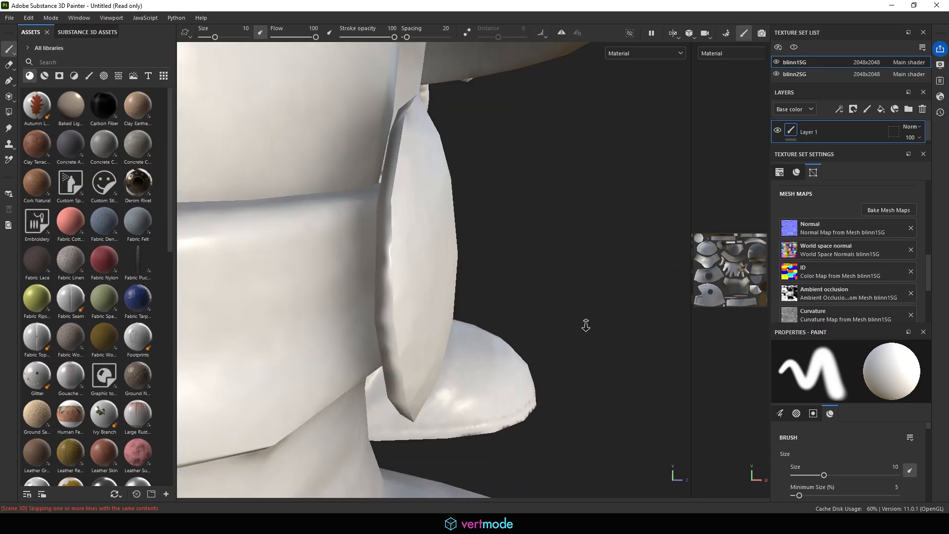
left_click_drag(587, 326, 558, 282, "alt")
middle_click_drag(558, 282, 589, 475, "alt")
left_click_drag(588, 475, 443, 152, "alt")
right_click_drag(563, 255, 487, 257, "alt")
left_click_drag(320, 277, 346, 307, "alt")
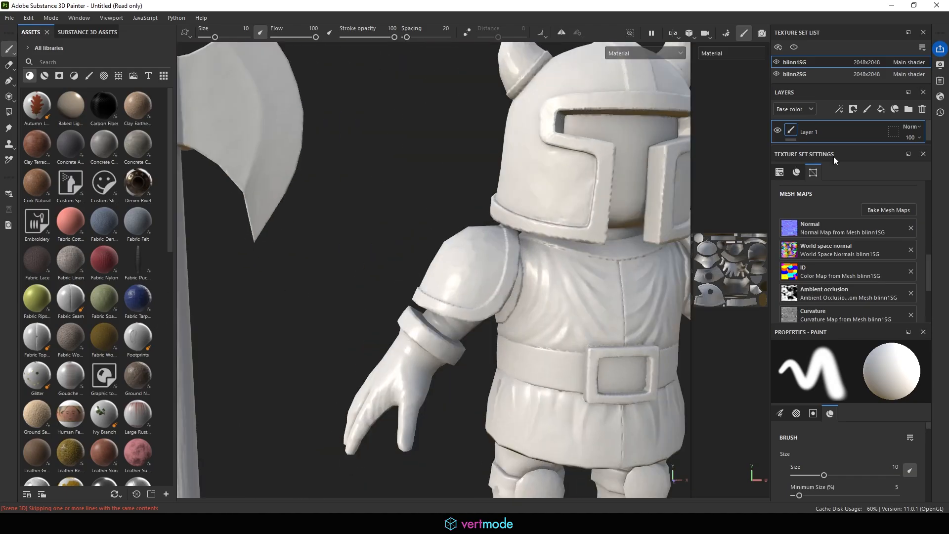
Reopen the baking mode and set the Curvature map's Self Intersection to Only Same Mesh Name
left_click(890, 205)
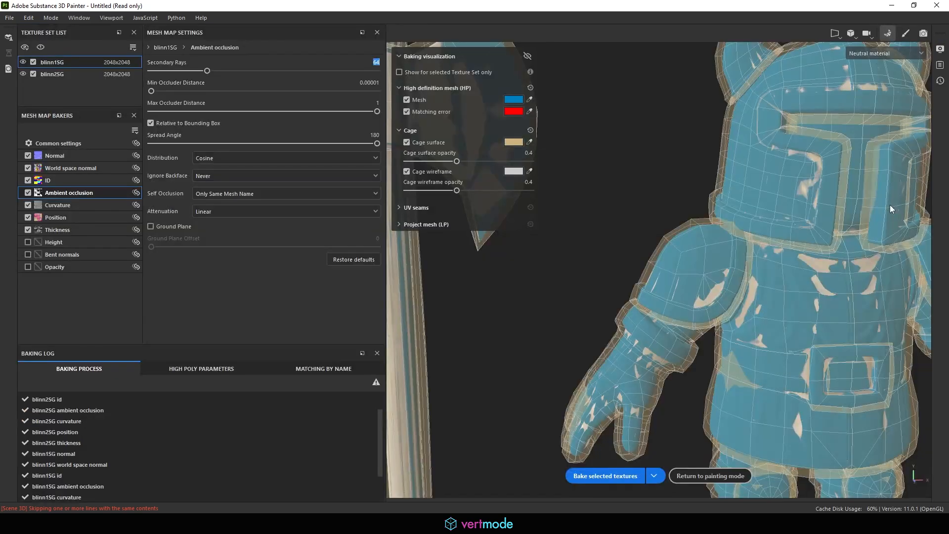
left_click(75, 205)
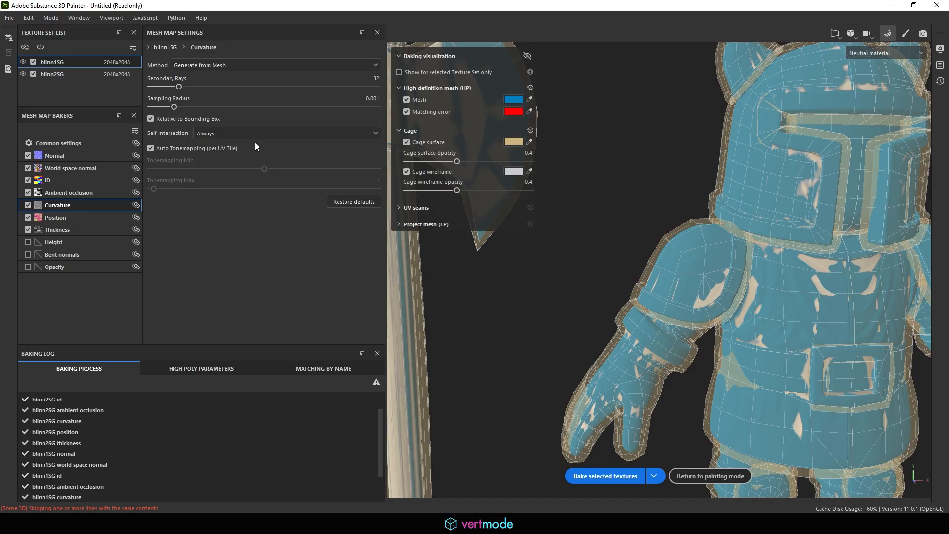
left_click(232, 131)
left_click(233, 158)
Review the common bake settings and bake the selected textures
left_click(63, 144)
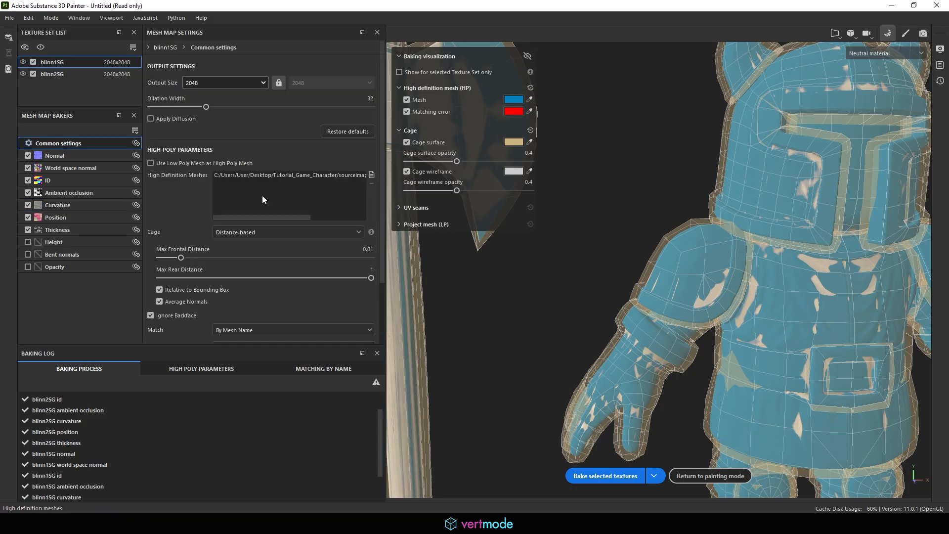
scroll(333, 311, "down", 3)
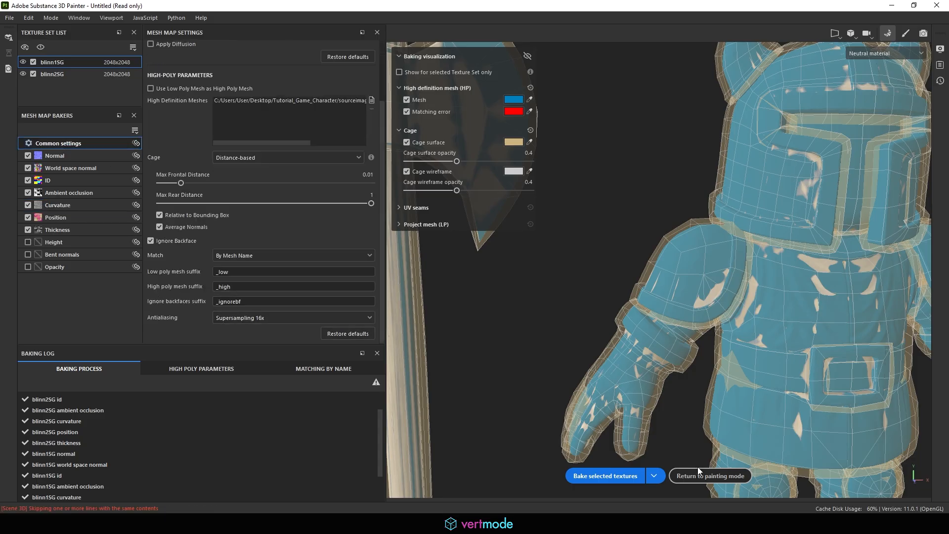
left_click(609, 477)
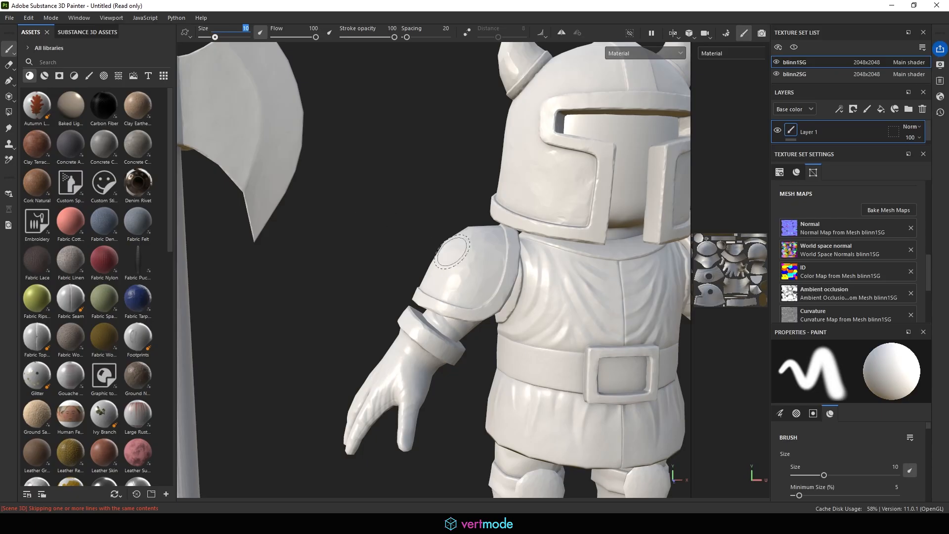
Examine the new bake around the hero's shoulder, tunic and underside of the belt buckle
middle_click_drag(452, 252, 356, 258, "alt")
right_click_drag(426, 257, 407, 238, "alt")
left_click_drag(406, 237, 420, 210, "alt")
right_click_drag(435, 213, 495, 262, "alt")
middle_click_drag(495, 262, 391, 183, "alt")
right_click_drag(391, 182, 506, 283, "alt")
left_click_drag(506, 284, 354, 299, "alt")
right_click_drag(354, 299, 459, 226, "alt")
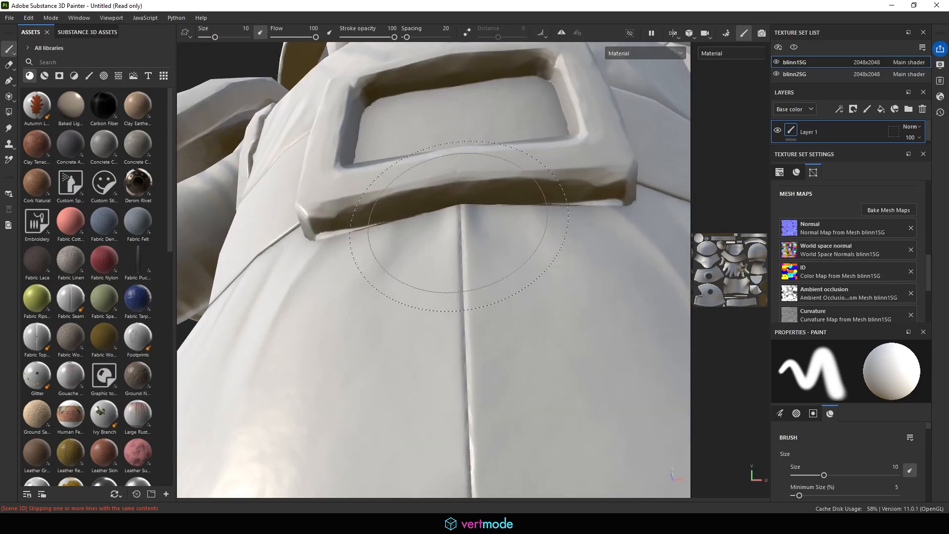
Inspect the belt, tunic folds, hem and legs from several angles while rotating the environment lighting
mouse_move(459, 226)
left_mouse_down("alt")
mouse_move(572, 228)
mouse_move(604, 163)
mouse_move(583, 248)
mouse_move(528, 245)
mouse_move(544, 254)
mouse_move(500, 333)
mouse_move(505, 179)
mouse_move(504, 272)
mouse_move(609, 380)
mouse_move(549, 341)
mouse_move(445, 310)
mouse_move(462, 381)
mouse_move(461, 341)
mouse_move(479, 282)
mouse_move(405, 227)
mouse_move(473, 309)
mouse_move(354, 314)
mouse_move(401, 330)
mouse_move(375, 273)
mouse_move(330, 354)
mouse_move(327, 288)
mouse_move(294, 290)
left_mouse_up("alt")
right_click_drag(346, 291, 386, 262, "shift")
left_click_drag(380, 250, 356, 365, "alt")
middle_click_drag(355, 365, 403, 256, "alt")
right_click_drag(402, 256, 445, 267, "alt")
mouse_move(386, 277)
left_mouse_down("alt")
mouse_move(416, 283)
mouse_move(390, 283)
left_mouse_up("alt")
mouse_move(421, 267)
right_mouse_down("shift")
mouse_move(514, 238)
mouse_move(515, 227)
mouse_move(485, 216)
mouse_move(502, 219)
right_mouse_up("shift")
left_click_drag(589, 243, 582, 208, "alt")
right_click_drag(582, 208, 336, 242, "alt")
middle_click_drag(336, 243, 430, 212, "alt")
left_click_drag(378, 247, 411, 210, "alt")
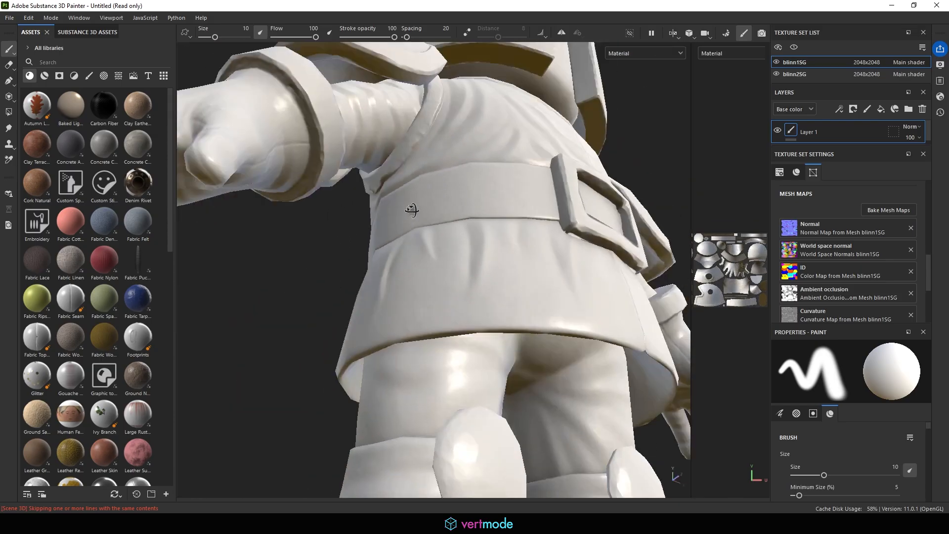
right_click_drag(426, 270, 562, 255, "shift")
mouse_move(482, 297)
left_mouse_down("alt")
mouse_move(491, 248)
mouse_move(392, 276)
mouse_move(636, 421)
mouse_move(562, 250)
left_mouse_up("alt")
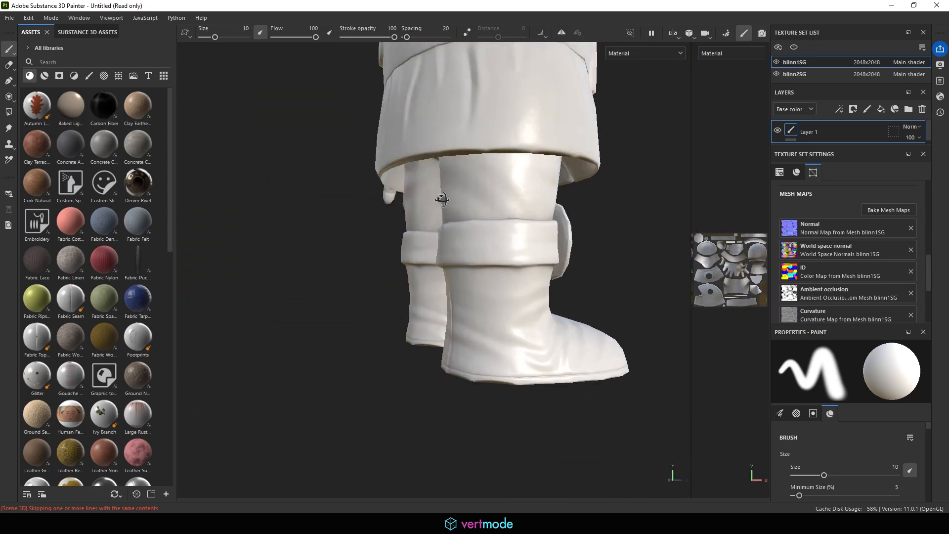
Examine the bake on the hero's back, shoulder armour, sleeve and glove cuff for shading artifacts
middle_click_drag(483, 178, 441, 346, "alt")
right_click_drag(441, 346, 420, 218, "alt")
middle_click_drag(435, 198, 337, 336, "alt")
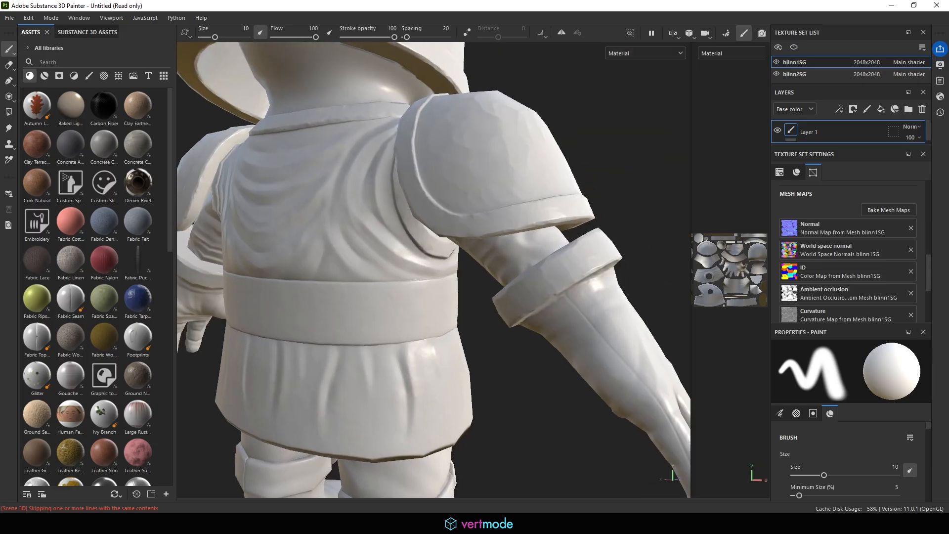
right_click_drag(346, 247, 444, 276, "alt")
left_click_drag(455, 248, 423, 277, "alt")
mouse_move(423, 277)
middle_mouse_down("alt")
mouse_move(420, 297)
mouse_move(444, 321)
middle_mouse_up("alt")
right_click_drag(445, 321, 494, 318, "alt")
mouse_move(494, 318)
left_mouse_down("alt")
mouse_move(394, 208)
mouse_move(370, 163)
left_mouse_up("alt")
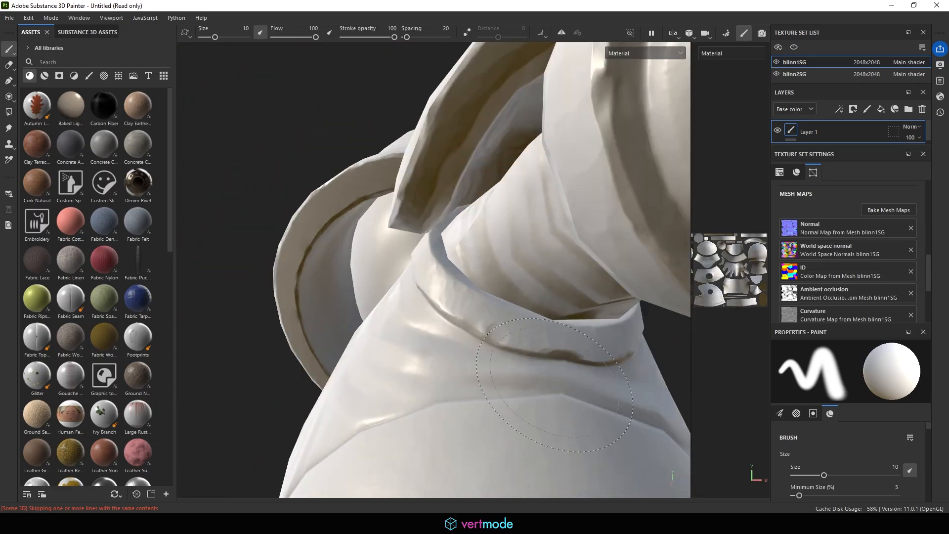
right_click_drag(469, 296, 586, 351, "alt")
left_click_drag(585, 351, 599, 394, "alt")
right_click_drag(600, 394, 420, 297, "alt")
middle_click_drag(385, 281, 257, 440, "alt")
Inspect the helmet and its horns from the front, back and sides under changed lighting
right_click_drag(277, 375, 356, 366, "alt")
right_click_drag(356, 363, 445, 362, "shift")
middle_click_drag(380, 356, 232, 451, "alt")
right_click_drag(534, 376, 445, 341, "alt")
left_click_drag(455, 341, 546, 402, "alt")
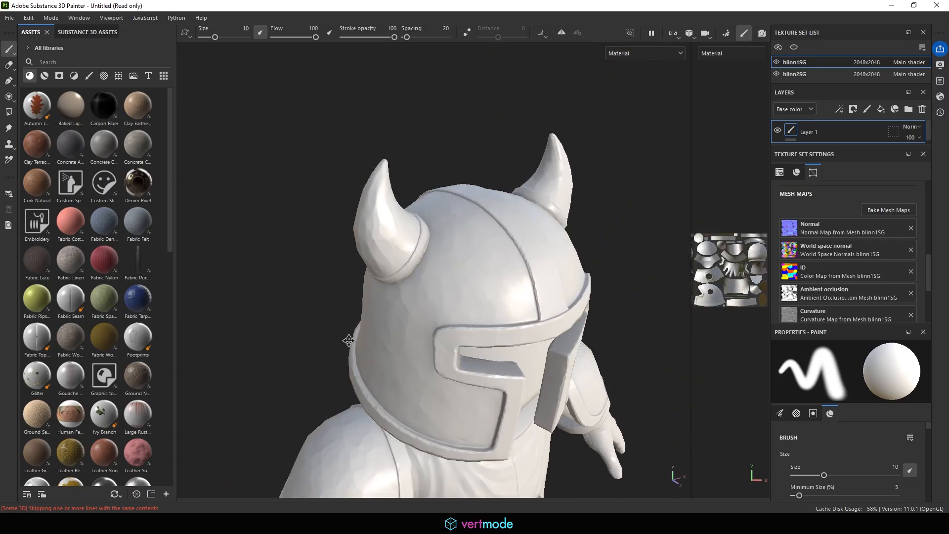
left_click_drag(496, 247, 512, 248, "alt")
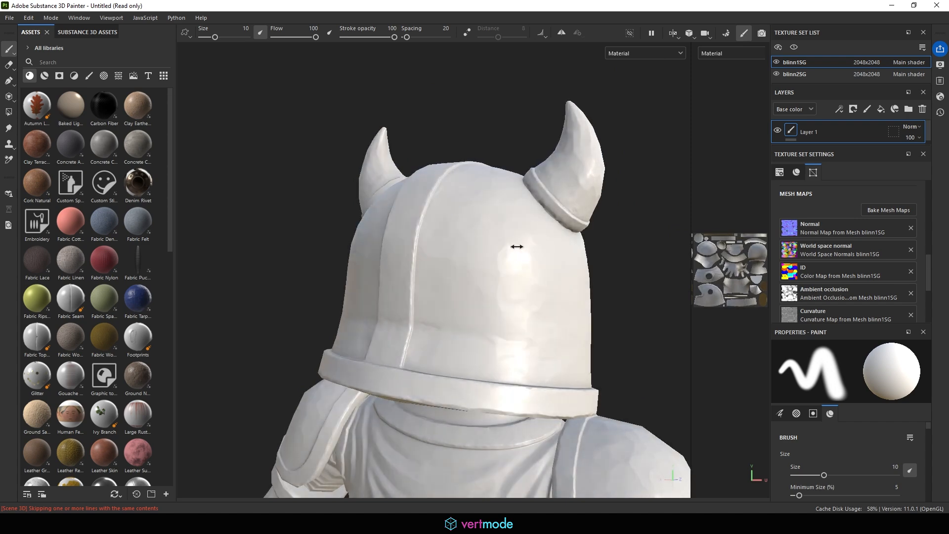
right_click_drag(508, 297, 731, 317, "alt")
right_click_drag(326, 292, 475, 273, "alt")
middle_click_drag(477, 272, 340, 337, "alt")
right_click_drag(340, 337, 559, 316, "alt")
left_click_drag(556, 316, 460, 280, "alt")
right_click_drag(459, 280, 296, 297, "alt")
left_click_drag(296, 297, 558, 346, "alt")
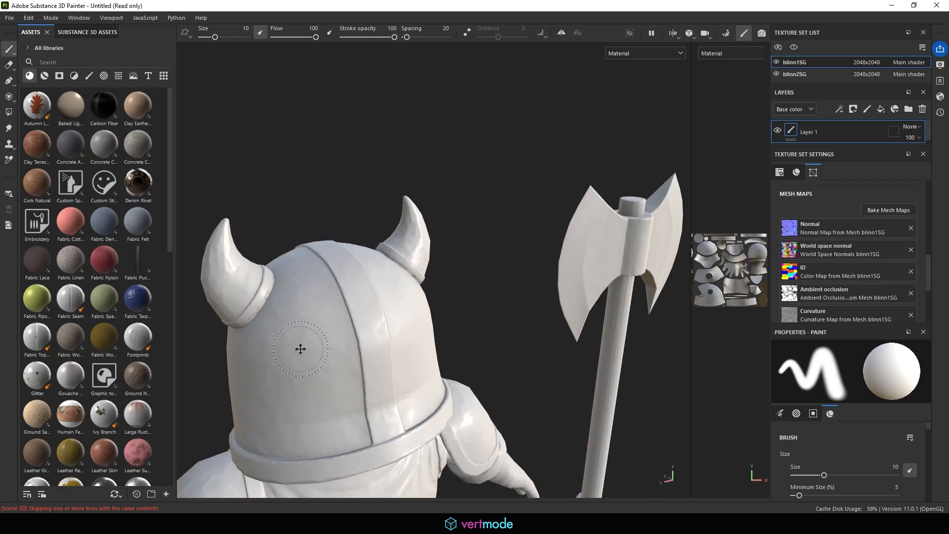
Examine the axe head's edges, socket and shaft up close for bake errors
middle_click_drag(299, 350, 214, 297, "alt")
right_click_drag(214, 297, 181, 307, "alt")
left_click_drag(181, 307, 462, 292, "alt")
right_click_drag(462, 293, 419, 288, "alt")
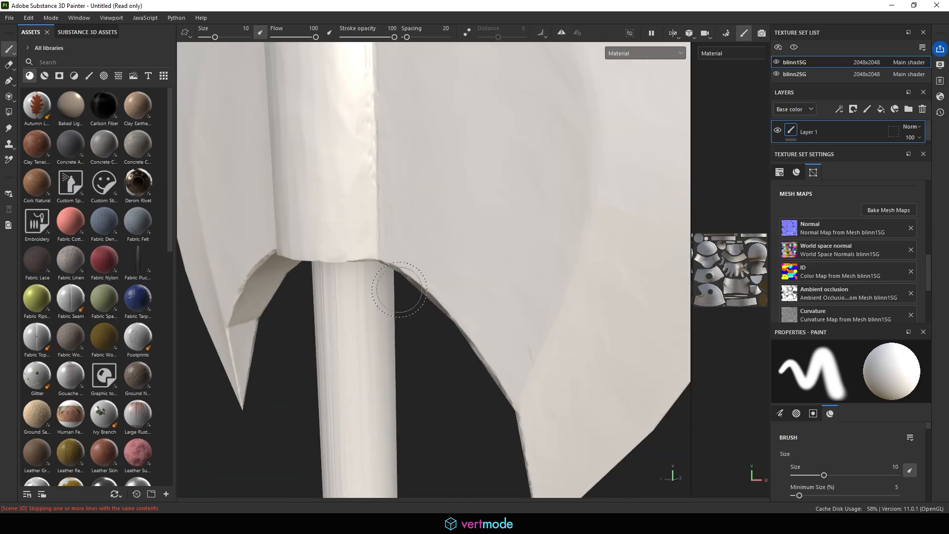
left_click_drag(419, 288, 440, 307, "alt")
right_click_drag(440, 307, 349, 346, "alt")
left_click_drag(349, 346, 390, 408, "alt")
middle_click_drag(447, 435, 483, 356, "alt")
middle_click_drag(499, 420, 467, 297, "alt")
right_click_drag(467, 297, 425, 336, "alt")
left_click_drag(425, 336, 528, 189, "alt")
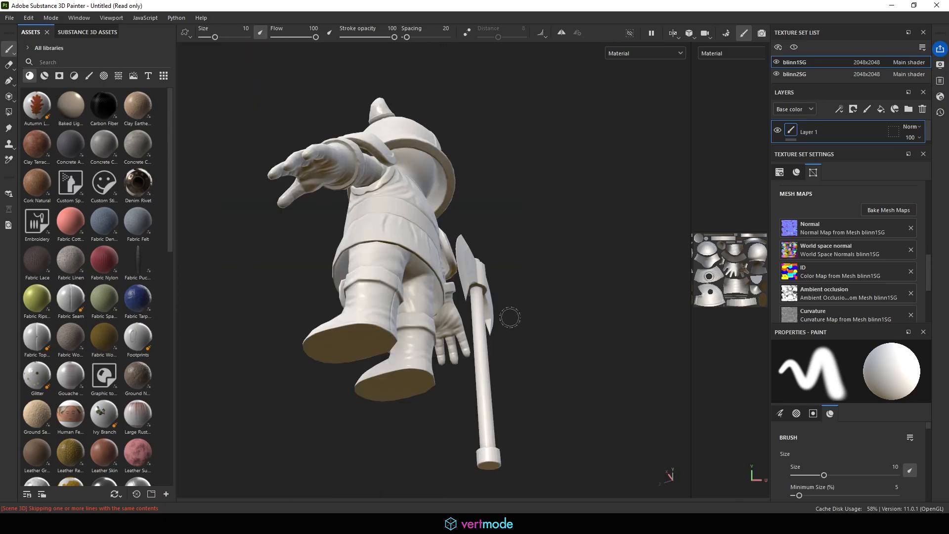
Check the hero's arm, glove cuff and shoulder armour under rotated lighting
middle_click_drag(510, 318, 393, 87, "alt")
middle_click_drag(433, 286, 413, 475, "alt")
right_click_drag(569, 349, 603, 341, "alt")
middle_click_drag(525, 324, 517, 208, "alt")
right_click_drag(491, 277, 576, 331, "shift")
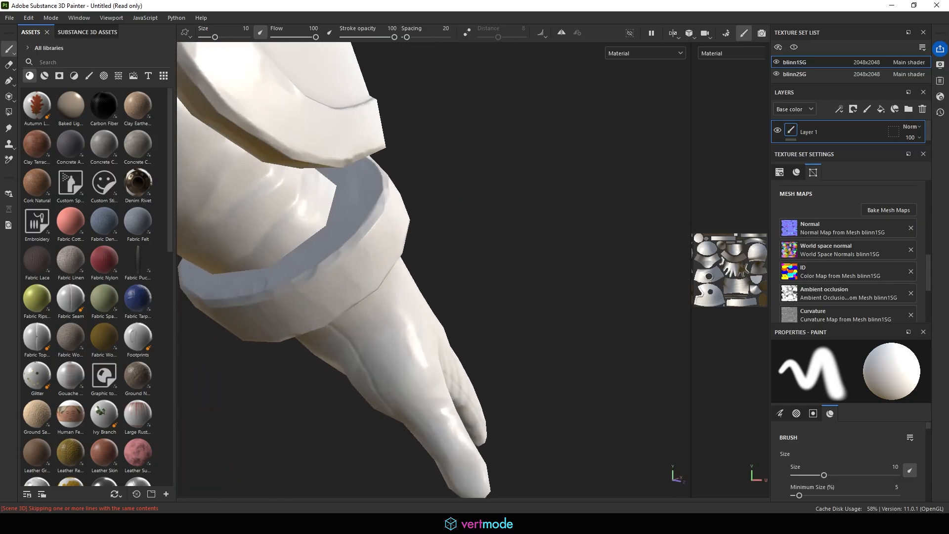
right_click_drag(539, 293, 448, 273, "shift")
left_click_drag(395, 277, 231, 276, "alt")
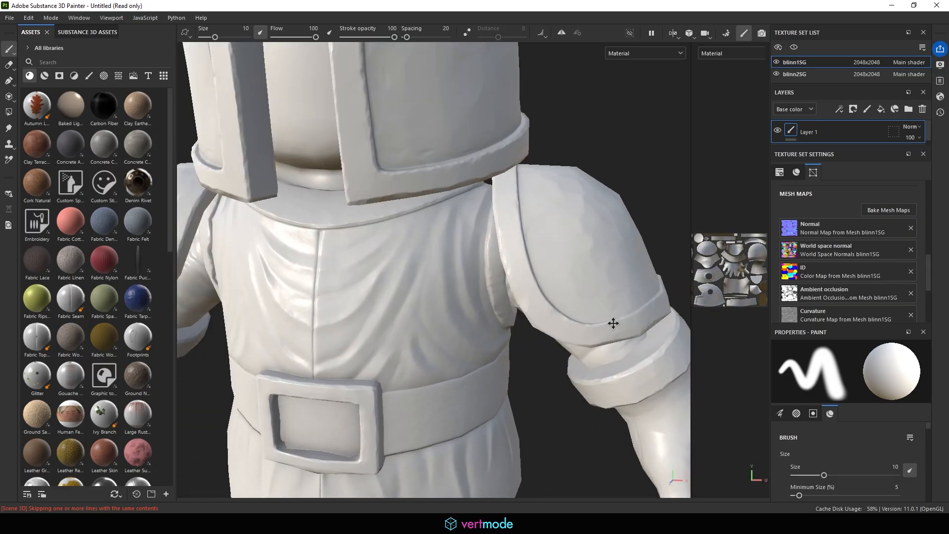
Examine the belt buckle and the belt seam beside it for projection artifacts
middle_click_drag(613, 324, 638, 193, "alt")
left_click_drag(475, 282, 356, 296, "alt")
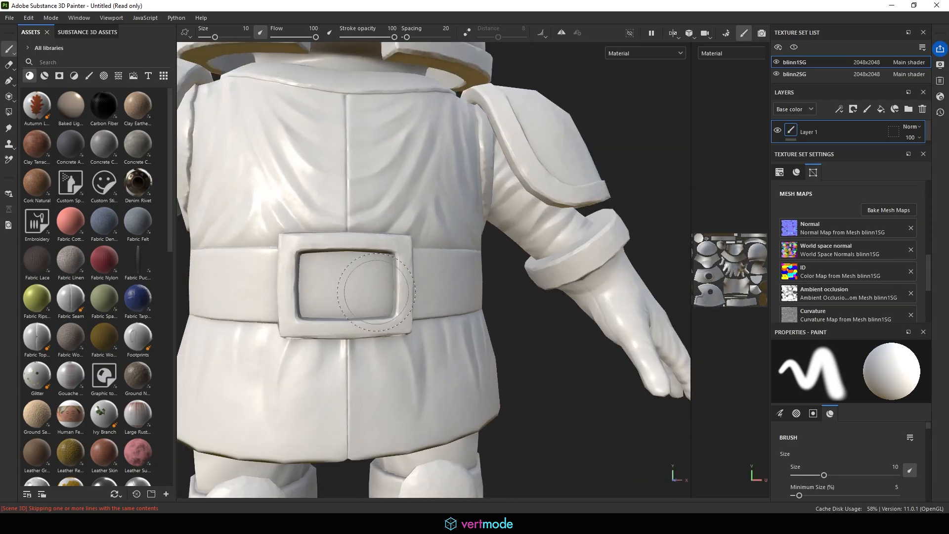
right_click_drag(356, 296, 768, 391, "alt")
left_click_drag(485, 376, 351, 431, "alt")
mouse_move(429, 313)
right_mouse_down("shift")
mouse_move(409, 322)
mouse_move(421, 316)
mouse_move(212, 292)
right_mouse_up("shift")
left_click_drag(212, 292, 336, 173, "alt")
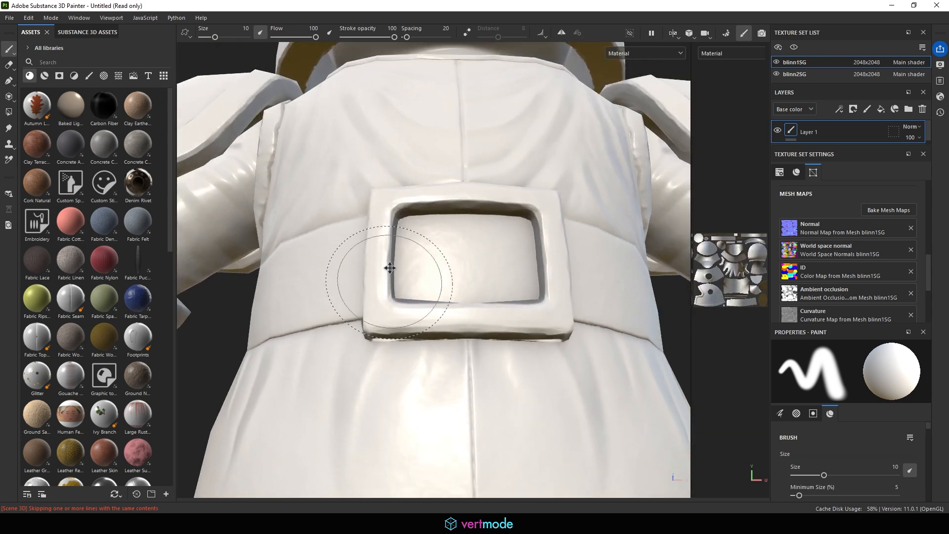
left_click_drag(390, 269, 534, 264, "alt")
right_click_drag(430, 317, 462, 309, "alt")
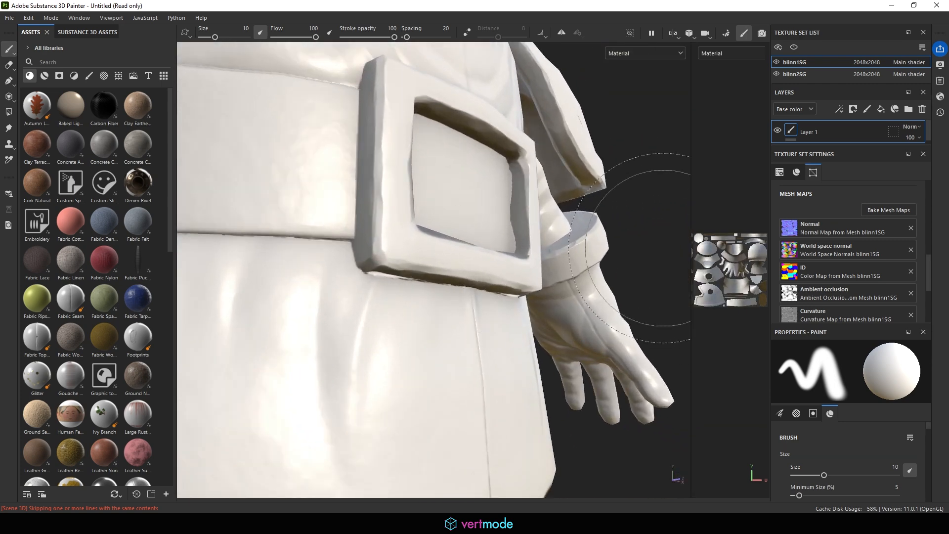
mouse_move(593, 232)
left_mouse_down("alt")
mouse_move(497, 206)
mouse_move(510, 186)
mouse_move(574, 247)
left_mouse_up("alt")
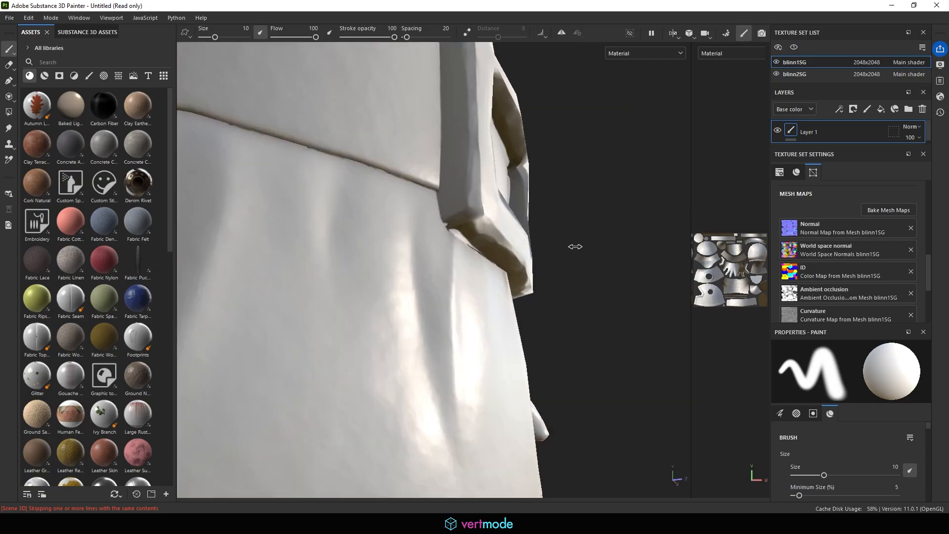
right_click_drag(575, 246, 614, 256, "shift")
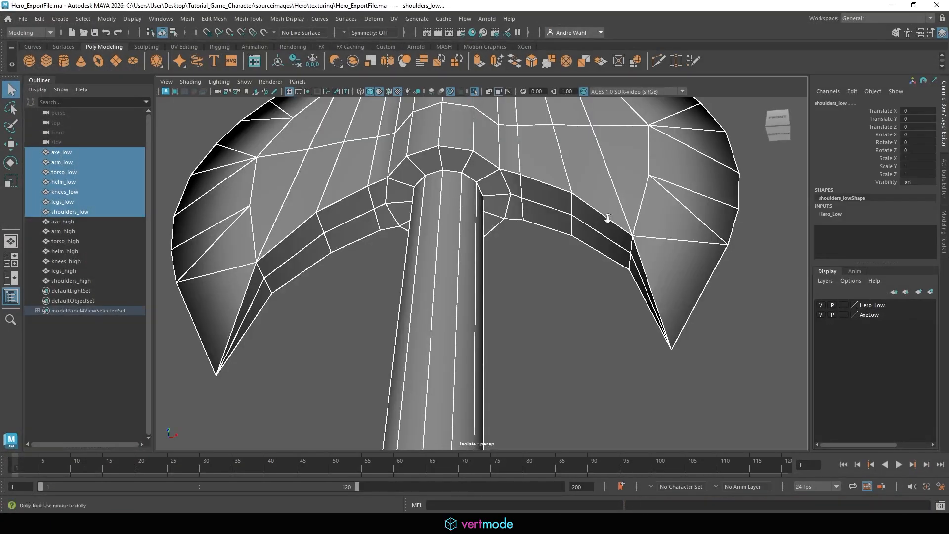
Switch to Maya and turn off isolate select for the low-poly meshes
scroll(514, 239, "down", 3)
scroll(515, 239, "down", 3)
left_click(474, 92)
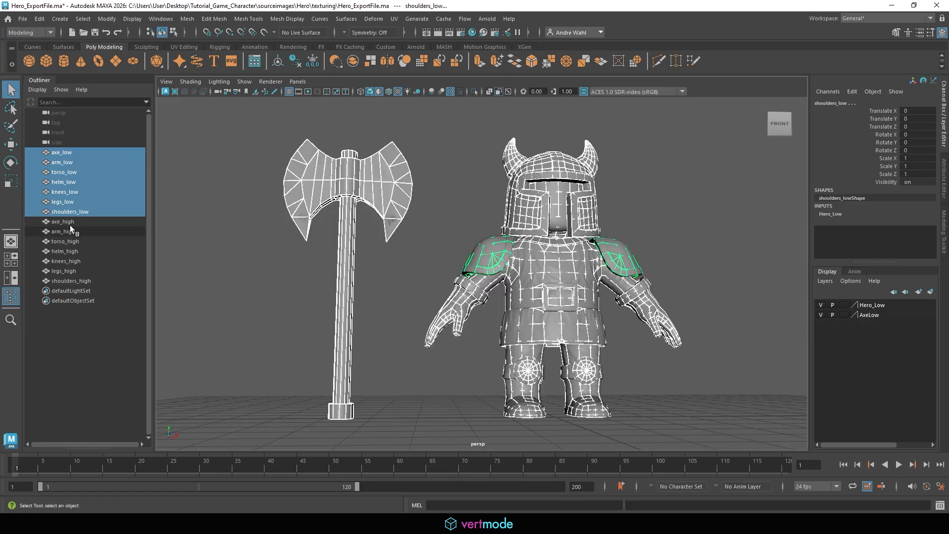
Check individual high-poly meshes by selecting shoulders_high and knees_high, ending with torso_high selected
left_click(69, 221)
left_click(74, 281)
left_click(72, 260)
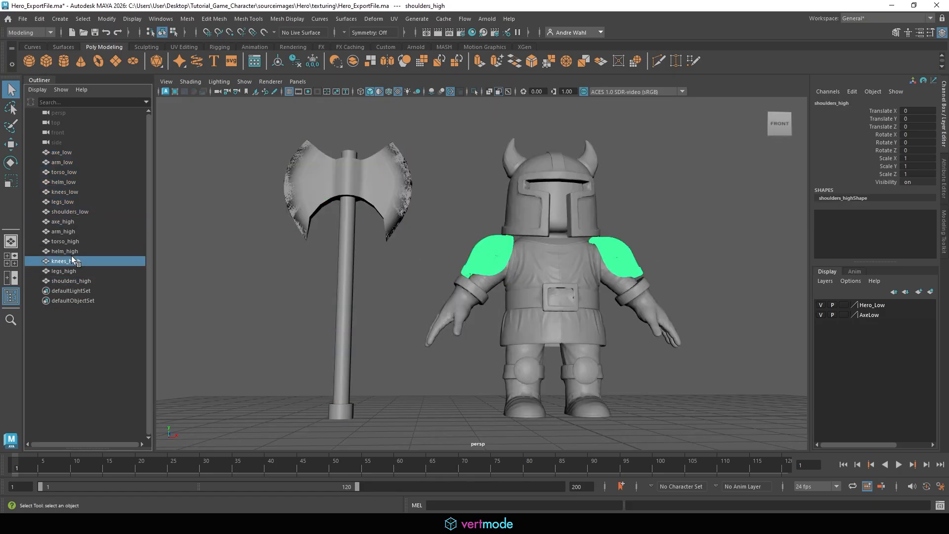
left_click(74, 242)
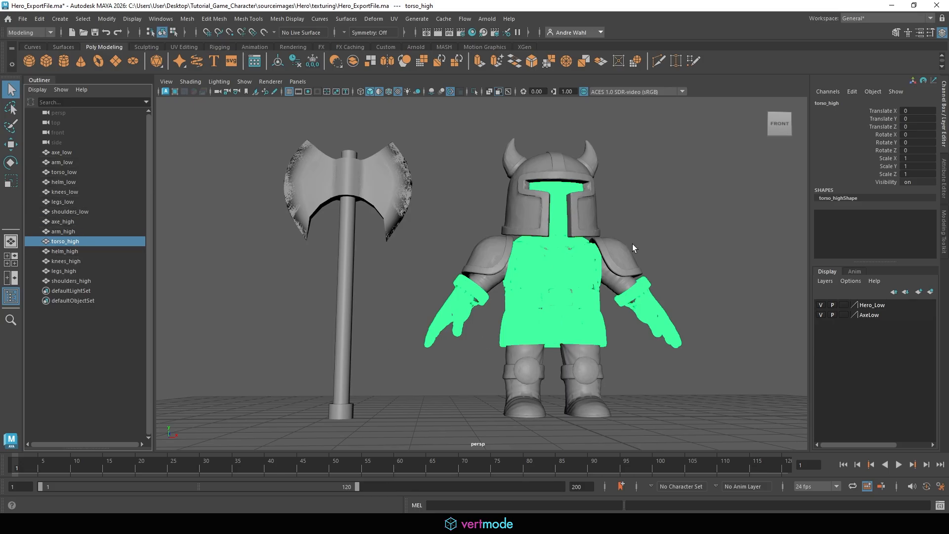
Isolate torso_low to examine the low-poly belt buckle, and show all meshes again
left_click(692, 226)
scroll(591, 207, "up", 10)
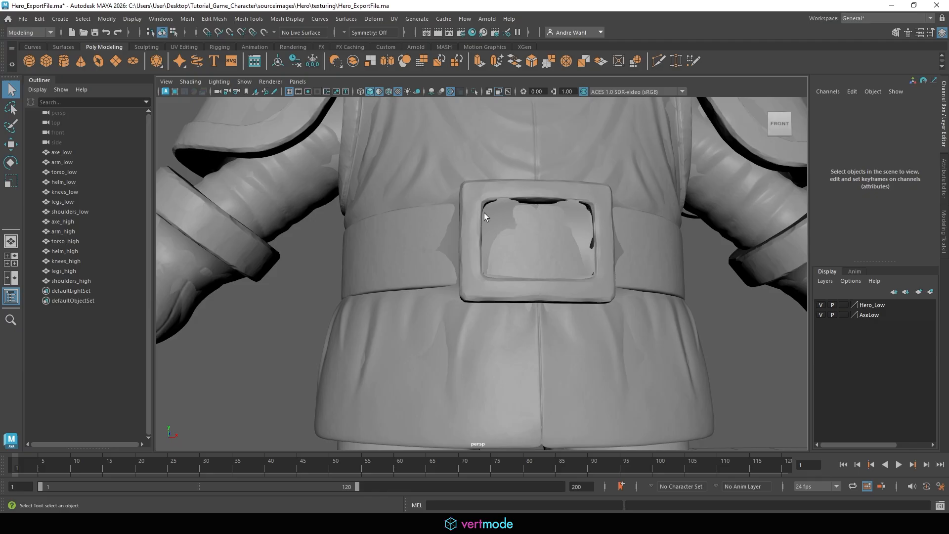
left_click(493, 224)
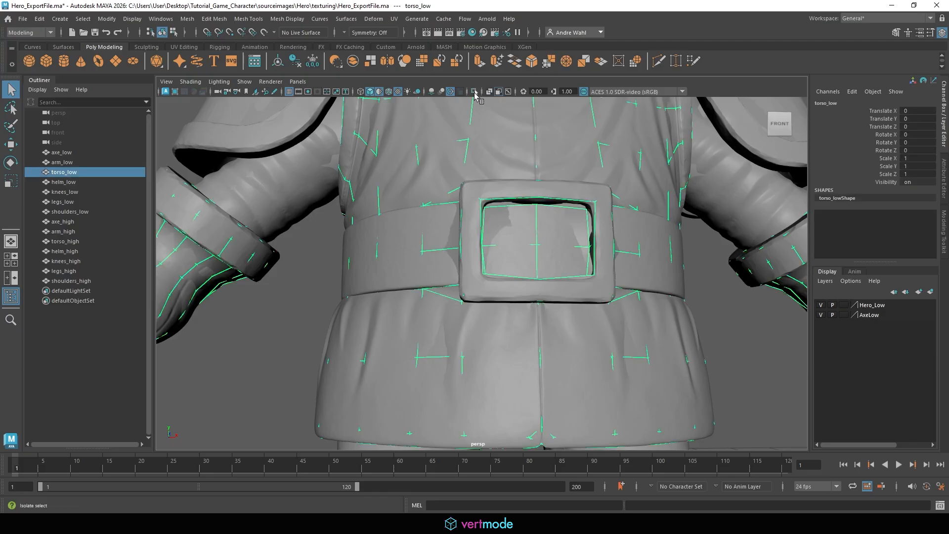
left_click(475, 94)
left_click(714, 328)
scroll(550, 283, "up", 10)
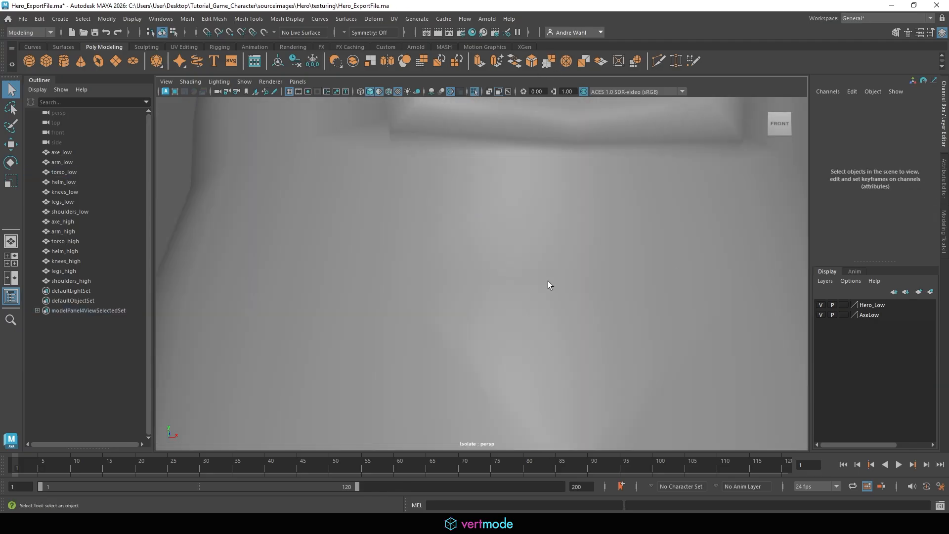
left_click(549, 267)
left_click_drag(549, 267, 472, 284, "alt")
scroll(529, 280, "down", 10)
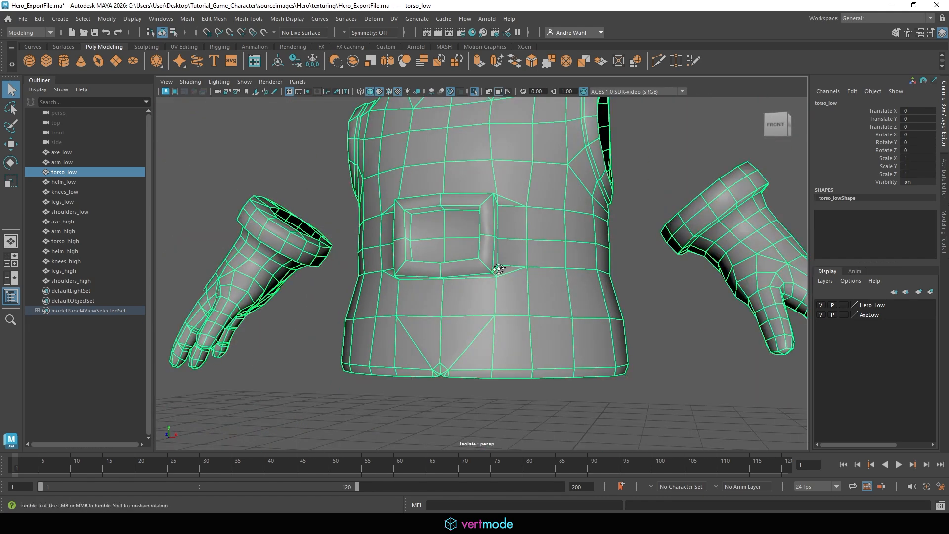
left_click(476, 93)
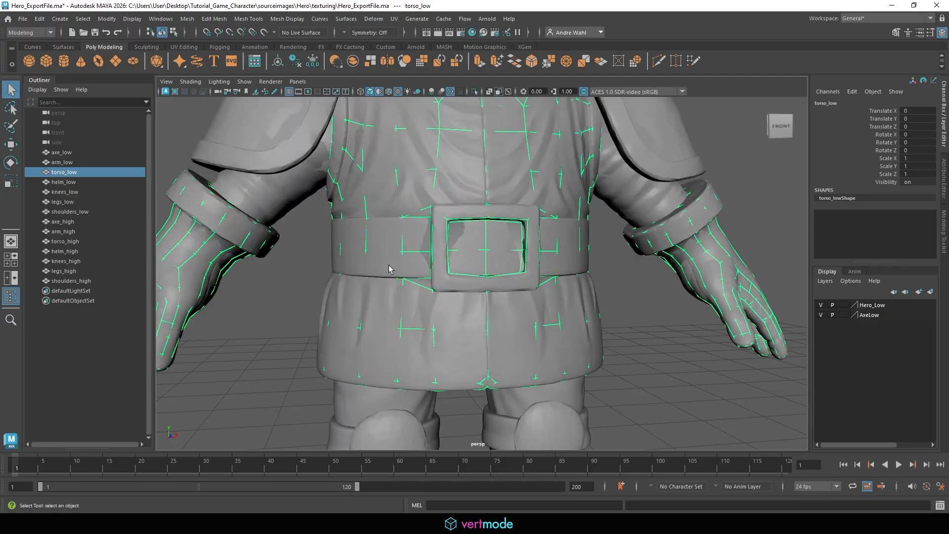
Make torso_high the live surface and activate Quad Draw on torso_low at the belt buckle
left_click(392, 259)
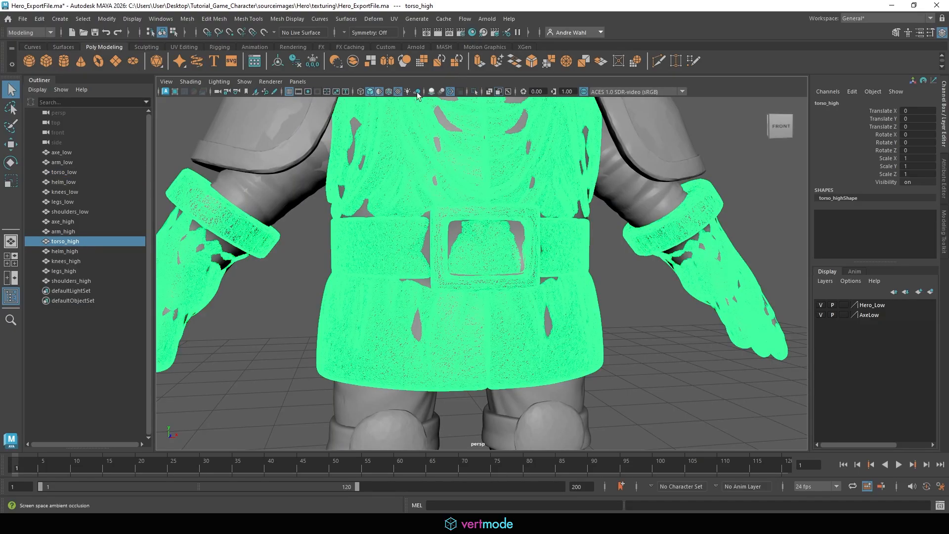
left_click(264, 33)
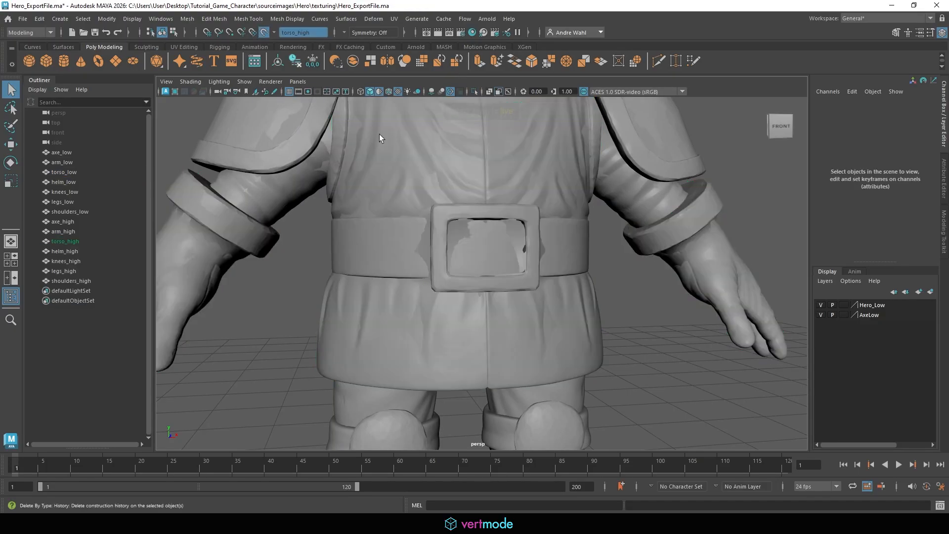
left_click(457, 232)
scroll(458, 233, "up", 4)
left_click(897, 33)
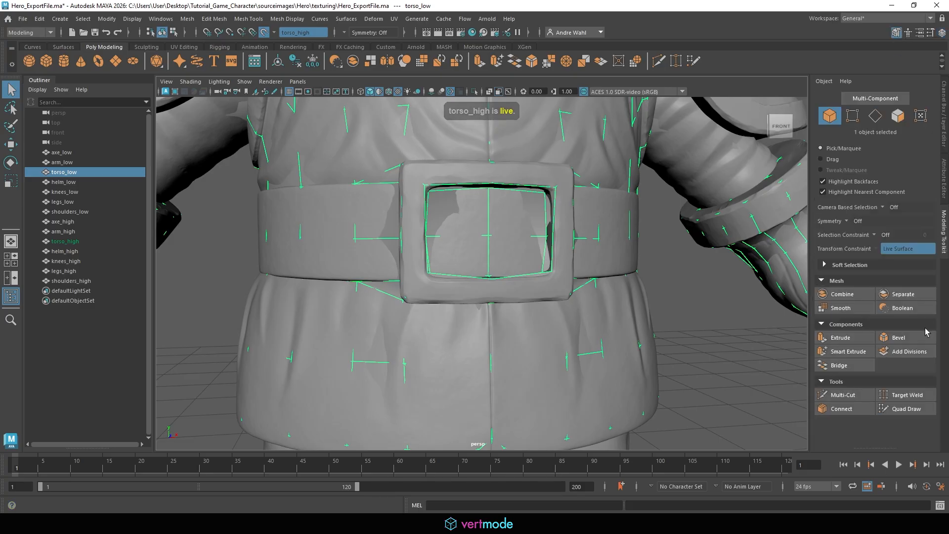
left_click(904, 408)
mouse_move(526, 290)
left_mouse_down("alt")
mouse_move(504, 275)
mouse_move(565, 284)
mouse_move(519, 273)
mouse_move(532, 278)
left_mouse_up("alt")
scroll(564, 284, "up", 4)
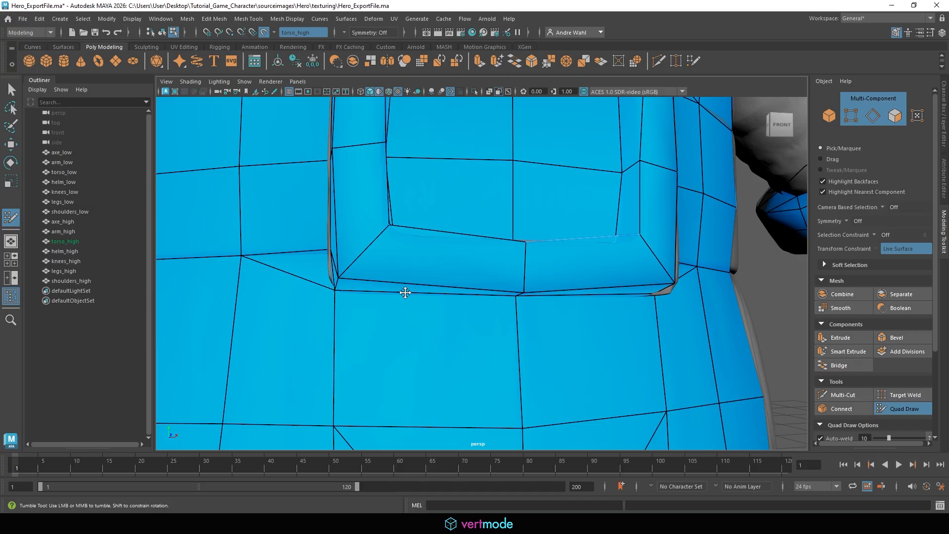
Undo the last vertex tweak under the buckle and set symmetry to World X
left_click_drag(462, 285, 478, 291, "alt")
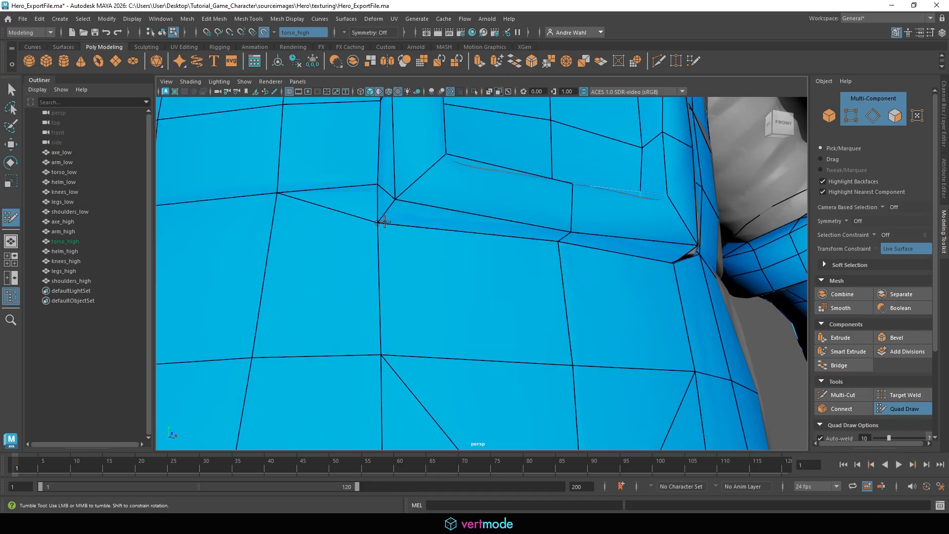
key("ctrl+z")
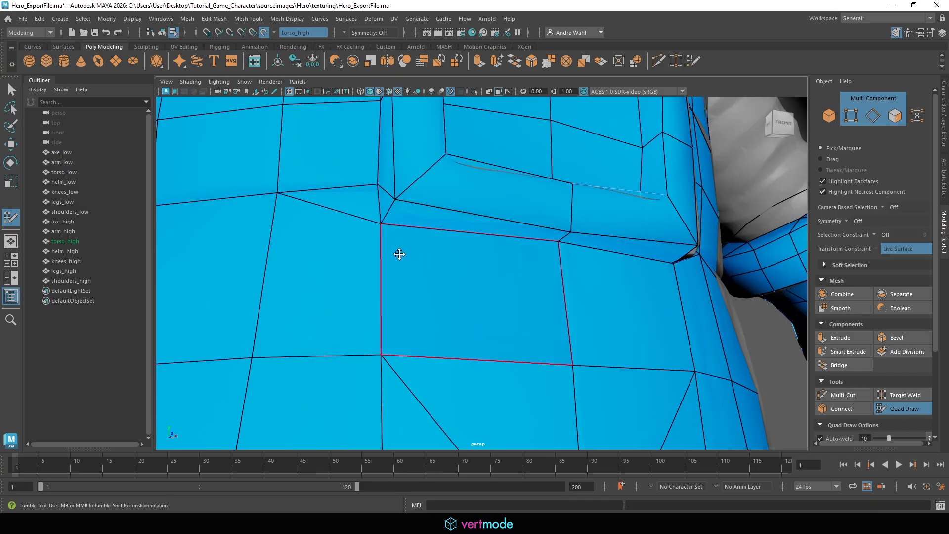
left_click(345, 33)
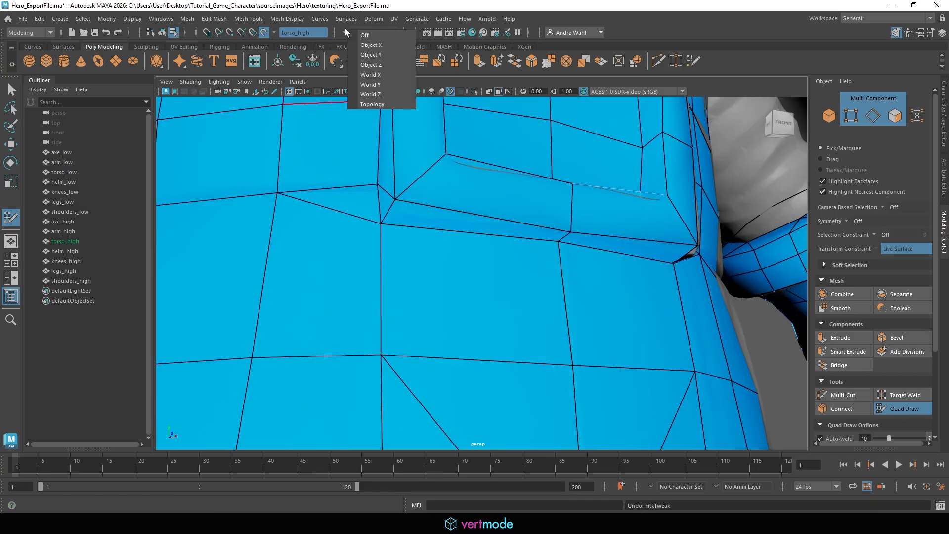
left_click(381, 75)
Tweak the torso_low vertices around the belt buckle's lower edge and corners symmetrically against the live torso_high surface
left_click_drag(417, 247, 326, 232, "alt")
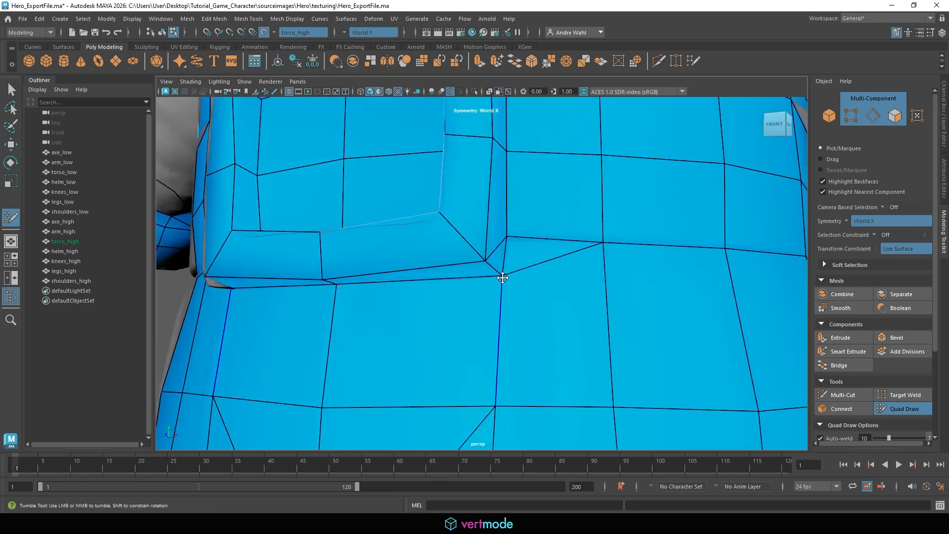
left_click_drag(500, 278, 405, 280, "alt")
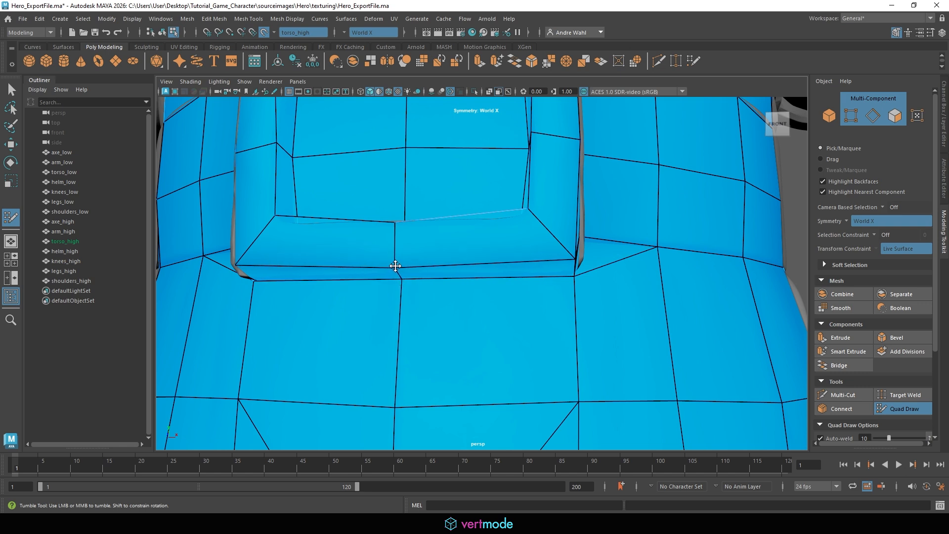
mouse_move(395, 266)
left_mouse_down("alt")
mouse_move(428, 269)
mouse_move(379, 267)
mouse_move(423, 263)
mouse_move(413, 269)
left_mouse_up("alt")
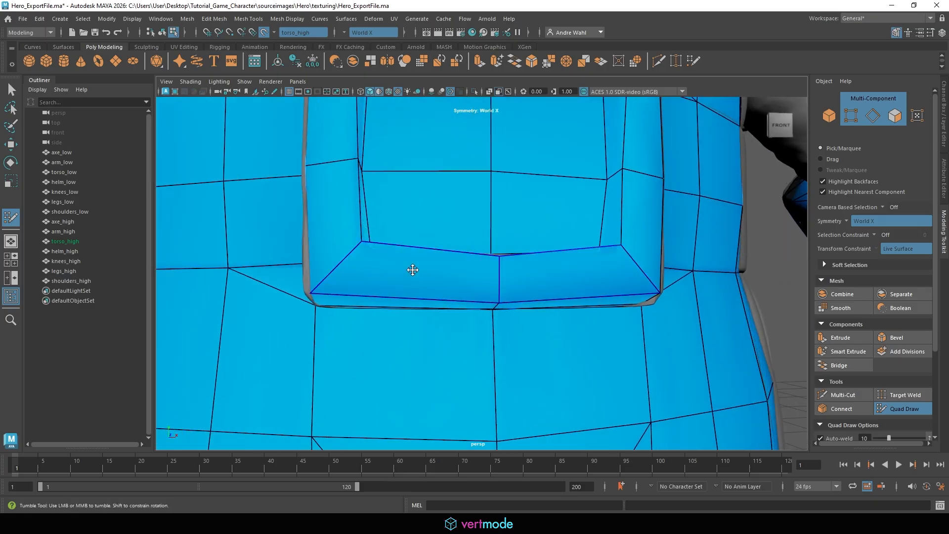
right_click_drag(414, 269, 394, 265, "alt")
left_click_drag(394, 265, 383, 260, "alt")
right_click_drag(384, 260, 457, 270, "alt")
left_click_drag(457, 270, 440, 277, "alt")
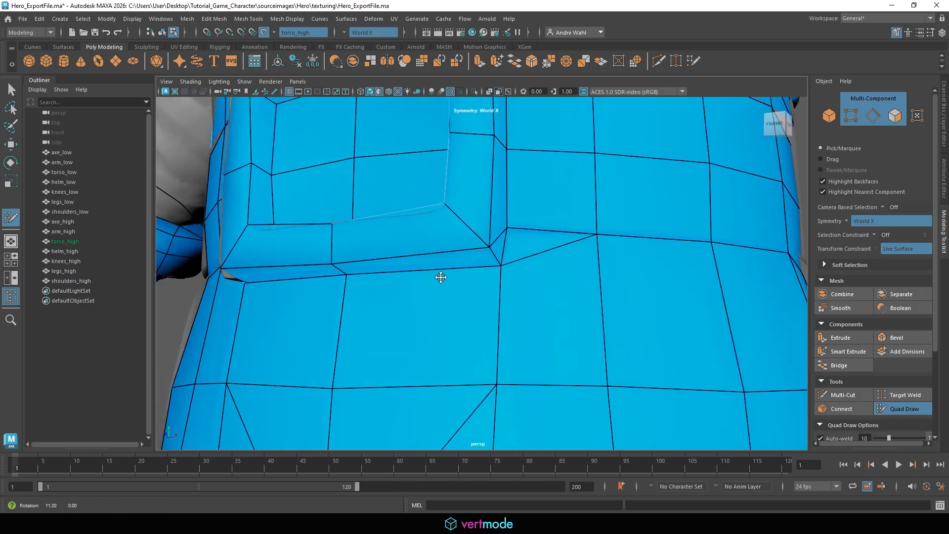
right_click_drag(441, 277, 506, 262, "alt")
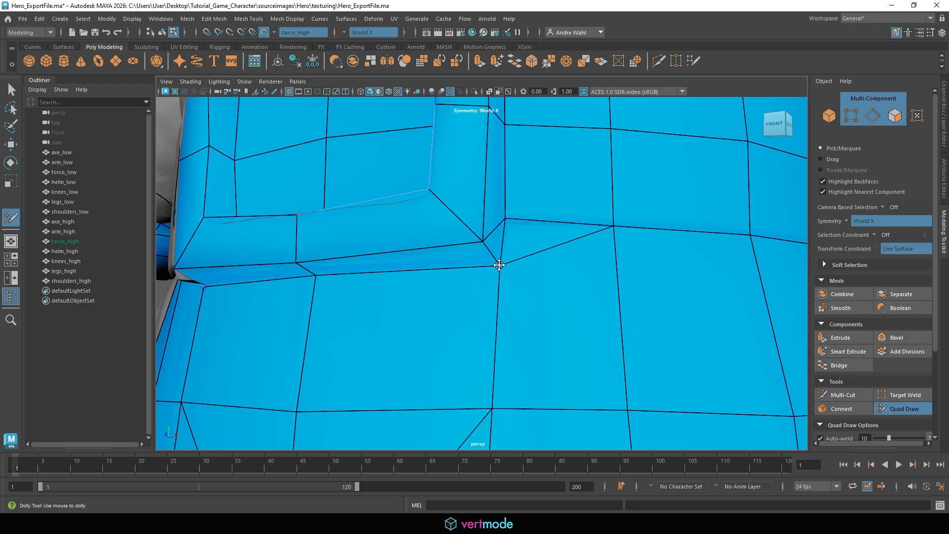
right_click_drag(498, 265, 500, 256, "alt")
left_click_drag(500, 257, 508, 246, "alt")
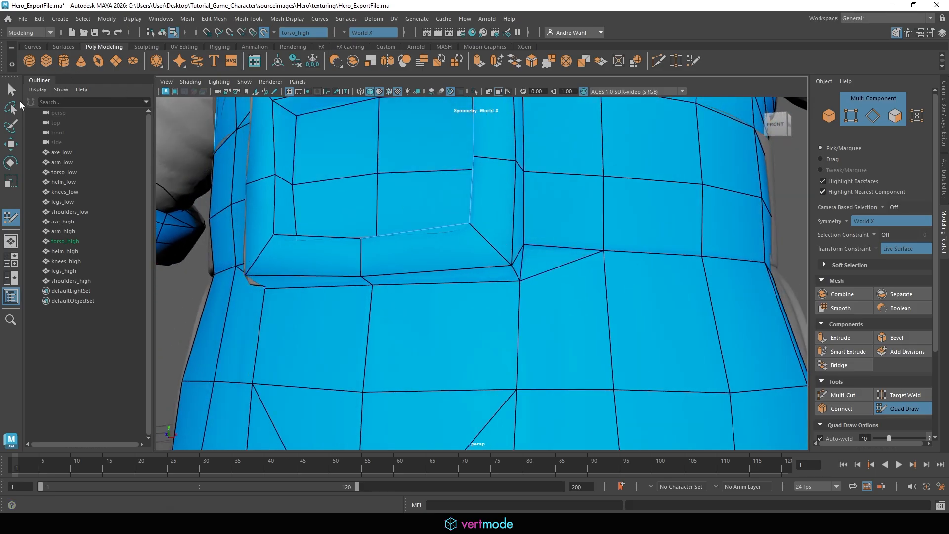
Leave Quad Draw, return to object selection and isolate torso_low
left_click(10, 89)
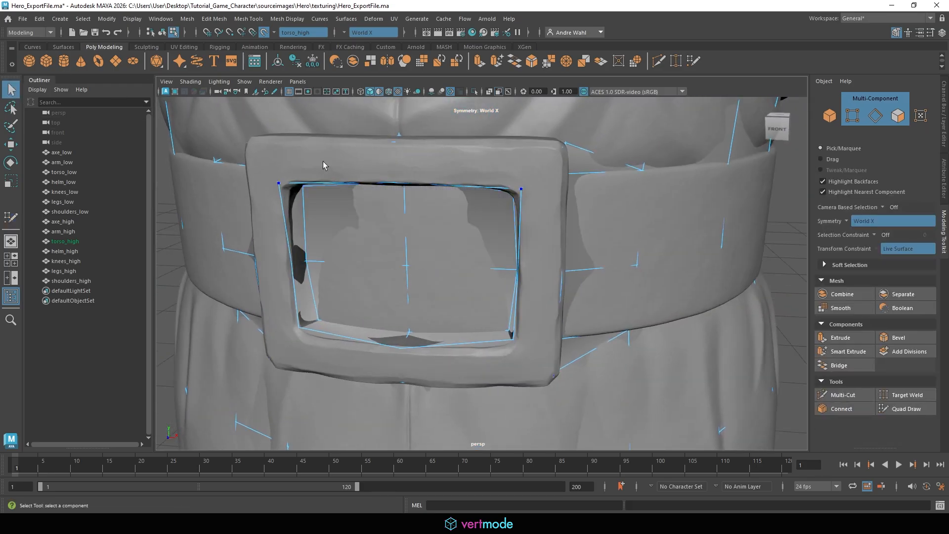
left_click(323, 162)
left_click_drag(323, 162, 418, 163, "alt")
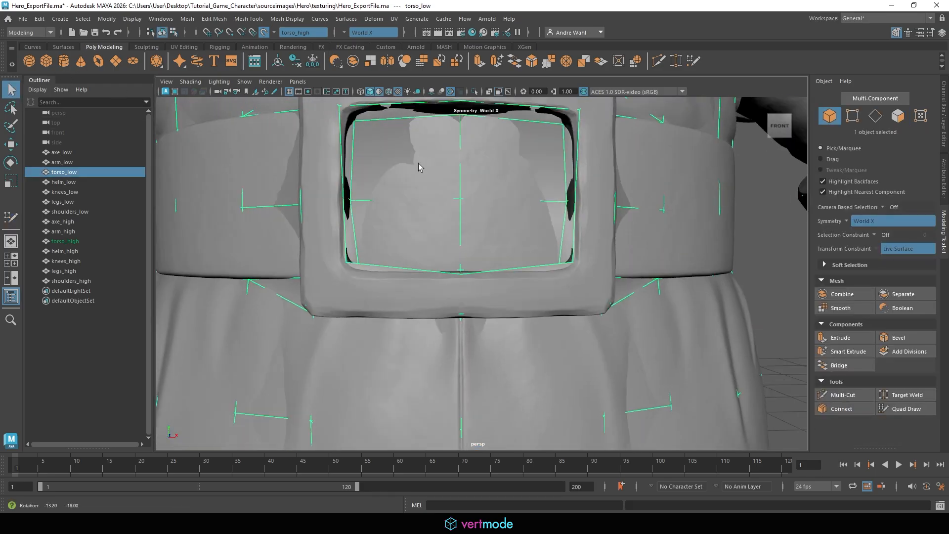
left_click(475, 94)
scroll(356, 150, "down", 2)
left_click_drag(356, 151, 319, 147, "alt")
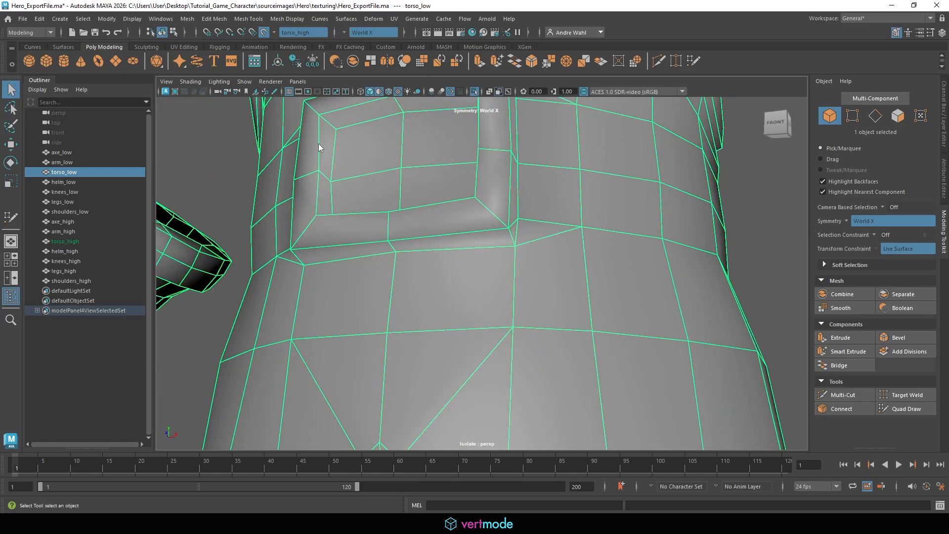
Harden the edges around the belt buckle's recessed inner face on torso_low
right_click_drag(319, 147, 327, 123)
double_click(334, 167, "shift")
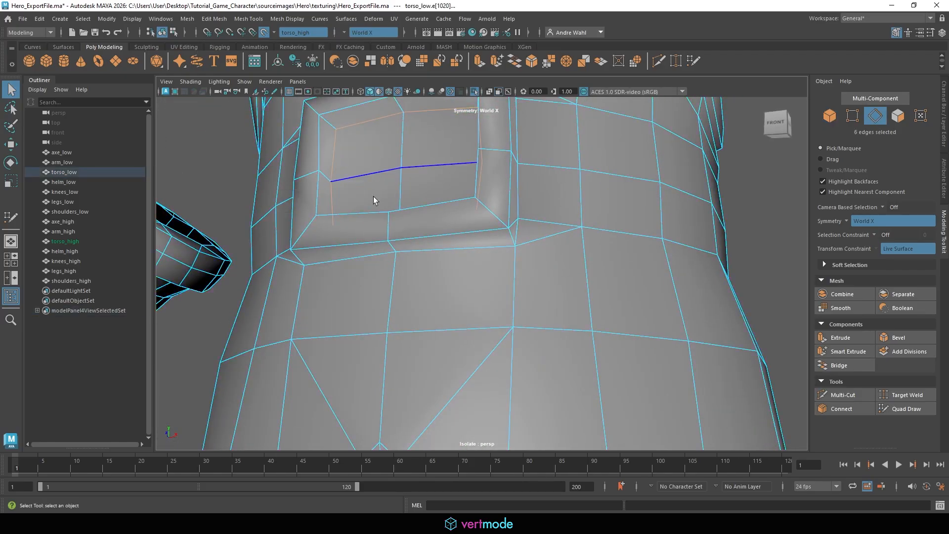
left_click_drag(375, 199, 378, 281, "alt")
left_click(379, 292, "shift")
left_click_drag(495, 292, 536, 286, "alt")
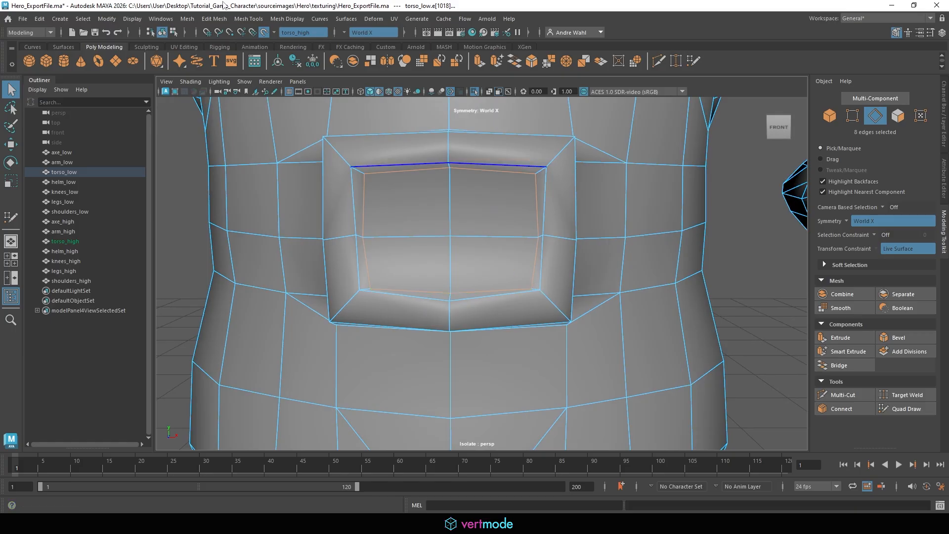
left_click(287, 19)
left_click(311, 98)
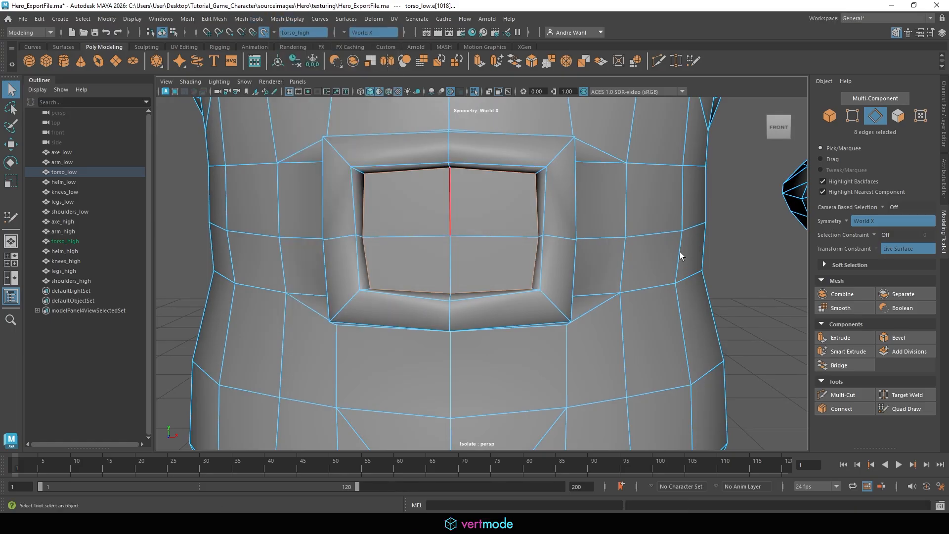
mouse_move(680, 256)
right_mouse_down("alt")
mouse_move(550, 212)
mouse_move(624, 194)
mouse_move(585, 232)
right_mouse_up("alt")
left_click(630, 197)
left_click_drag(585, 233, 608, 240, "alt")
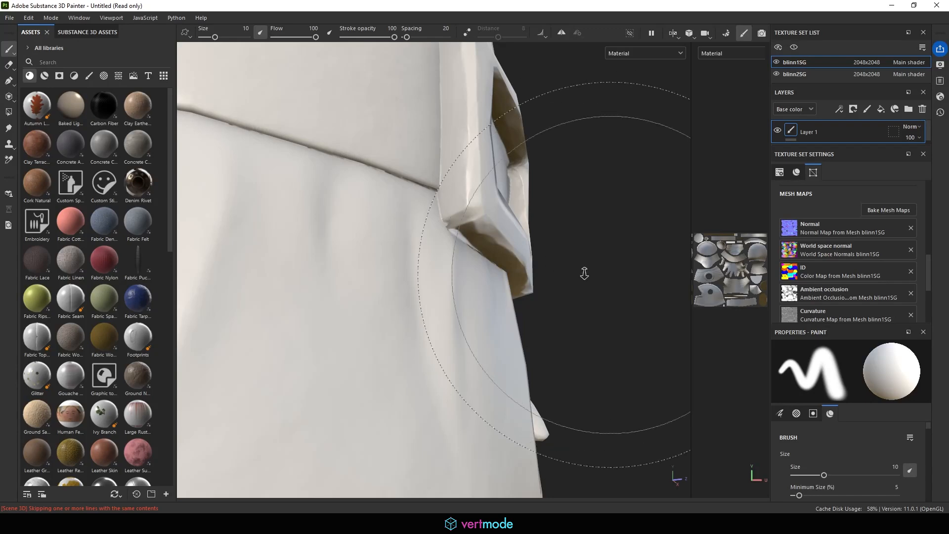
Switch to Substance 3D Painter and examine the baked belt buckle and tunic from several angles under rotated lighting
mouse_move(587, 272)
left_mouse_down("alt")
mouse_move(249, 362)
mouse_move(360, 398)
mouse_move(430, 372)
mouse_move(356, 335)
left_mouse_up("alt")
scroll(356, 334, "up", 3)
mouse_move(435, 156)
left_mouse_down("alt")
mouse_move(494, 190)
mouse_move(591, 223)
mouse_move(611, 197)
left_mouse_up("alt")
mouse_move(418, 237)
right_mouse_down("alt")
mouse_move(427, 253)
mouse_move(400, 217)
right_mouse_up("alt")
left_click_drag(445, 218, 361, 277, "alt")
mouse_move(444, 238)
right_mouse_down("shift")
mouse_move(504, 243)
mouse_move(489, 233)
mouse_move(575, 255)
right_mouse_up("shift")
left_click_drag(575, 255, 425, 232, "alt")
right_click_drag(425, 232, 356, 198, "alt")
middle_click_drag(420, 237, 314, 169, "alt")
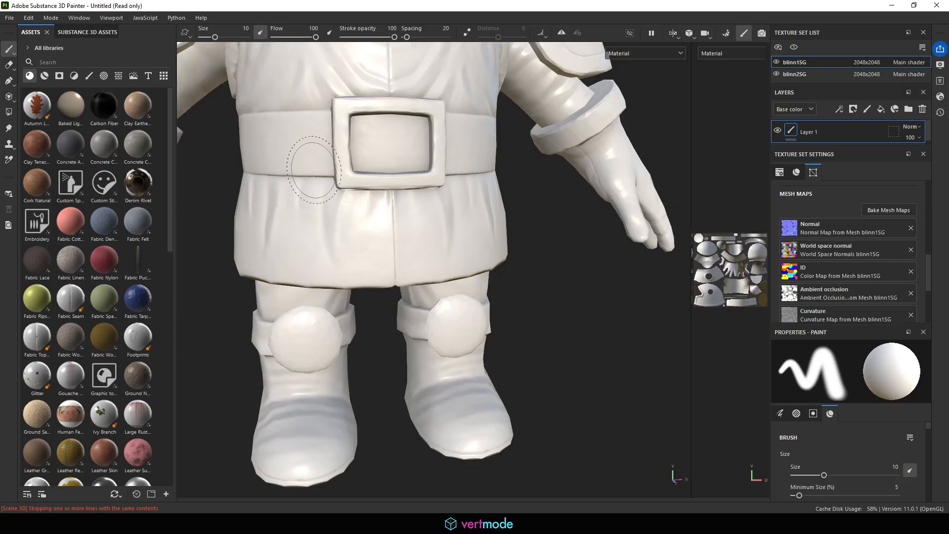
Examine the hero's shoulder armour, glove cuff and hand for hard-angled edges under rotated lighting
middle_click_drag(465, 222, 504, 336, "alt")
right_click_drag(504, 336, 460, 271, "alt")
mouse_move(460, 272)
left_mouse_down("alt")
mouse_move(474, 263)
mouse_move(380, 269)
left_mouse_up("alt")
middle_click_drag(380, 247, 281, 320, "alt")
right_click_drag(346, 277, 468, 325, "alt")
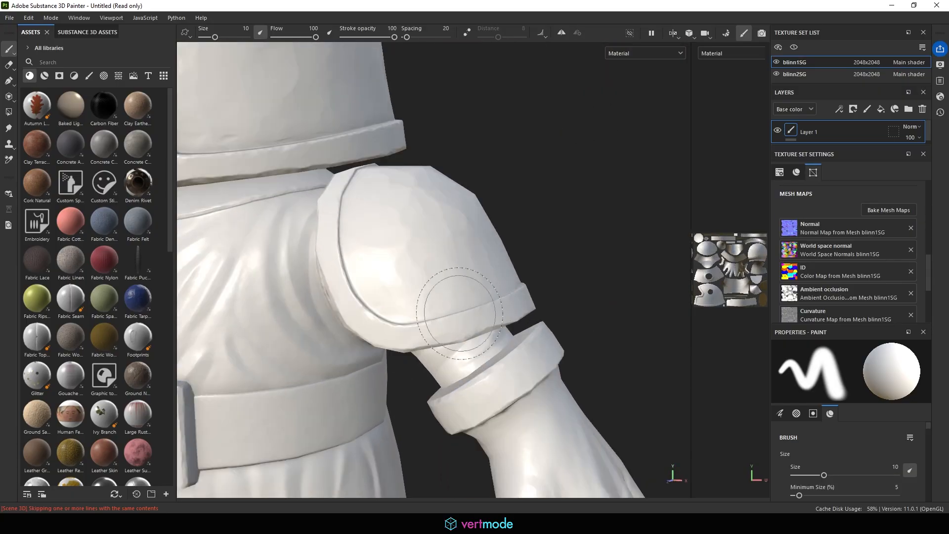
mouse_move(468, 324)
left_mouse_down("alt")
mouse_move(418, 191)
mouse_move(490, 307)
mouse_move(557, 303)
mouse_move(348, 361)
left_mouse_up("alt")
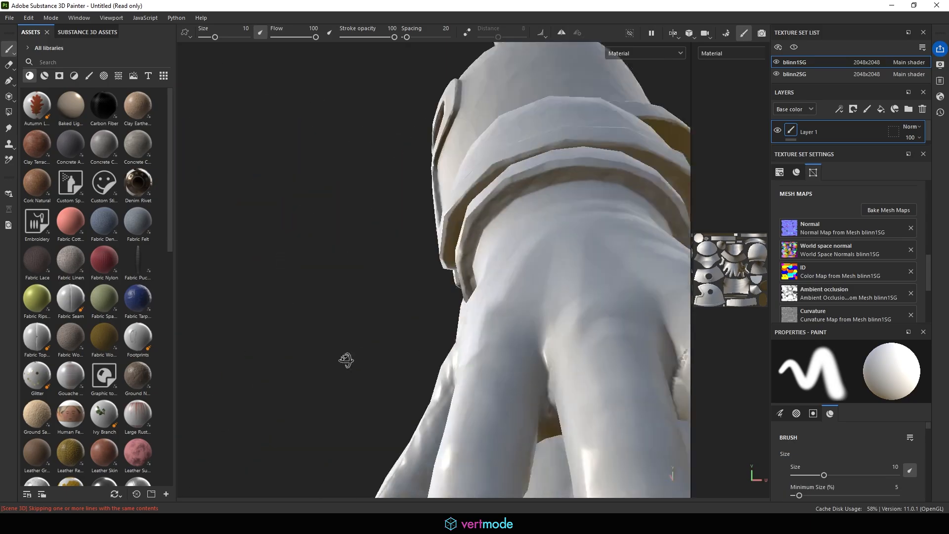
right_click_drag(348, 361, 316, 224, "alt")
mouse_move(316, 224)
left_mouse_down("alt")
mouse_move(519, 242)
mouse_move(479, 234)
mouse_move(460, 159)
left_mouse_up("alt")
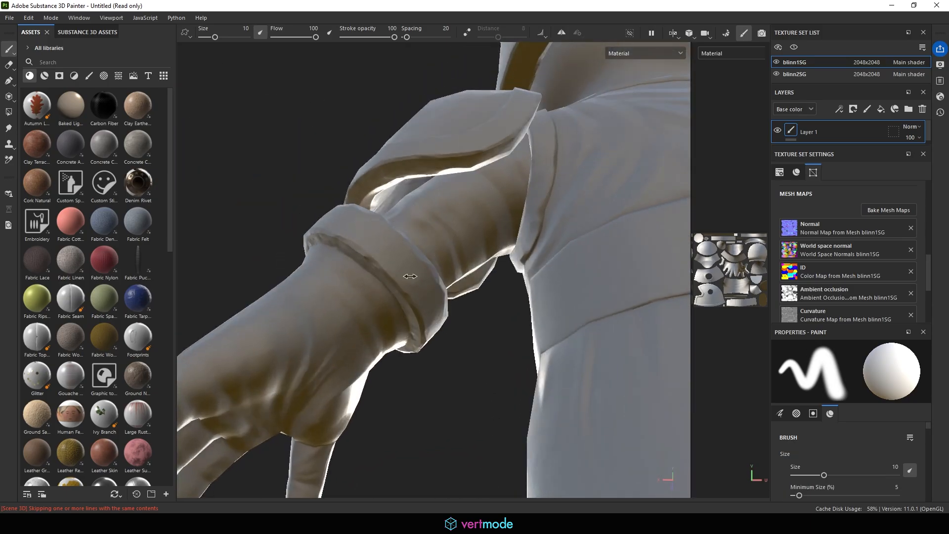
right_click_drag(514, 269, 267, 231, "shift")
left_click_drag(267, 230, 561, 281, "alt")
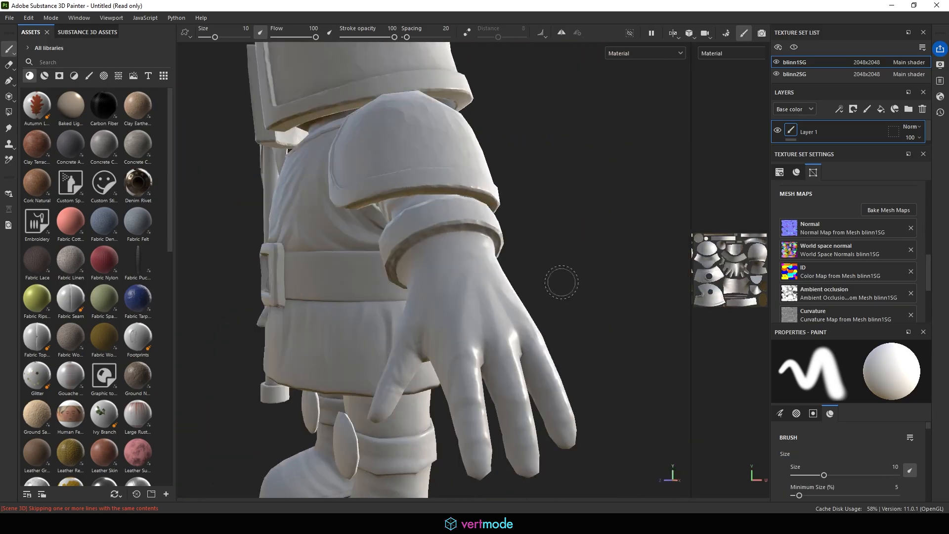
right_click_drag(561, 282, 346, 247, "alt")
left_click_drag(346, 247, 445, 257, "alt")
right_click_drag(445, 257, 243, 290, "alt")
right_click_drag(328, 242, 435, 248, "shift")
middle_click_drag(374, 232, 396, 214, "alt")
left_click_drag(396, 214, 398, 225, "alt")
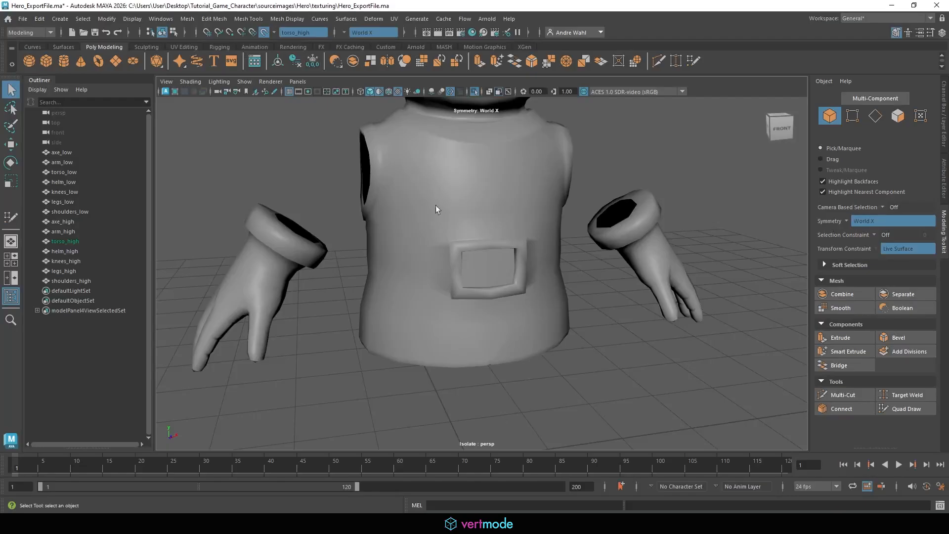
Switch to Maya, turn off isolate select and disable the torso_high live surface
key("f")
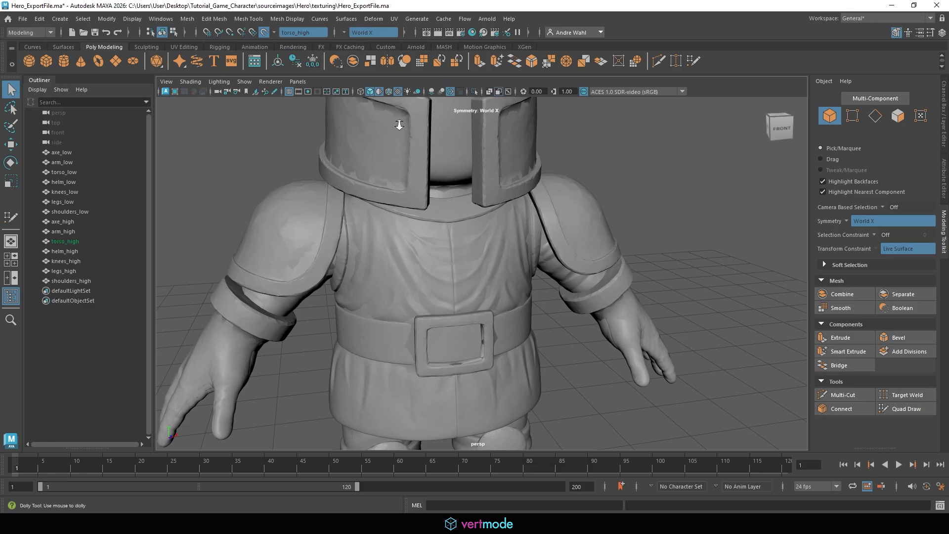
right_click_drag(400, 125, 297, 129, "alt")
left_click(62, 152)
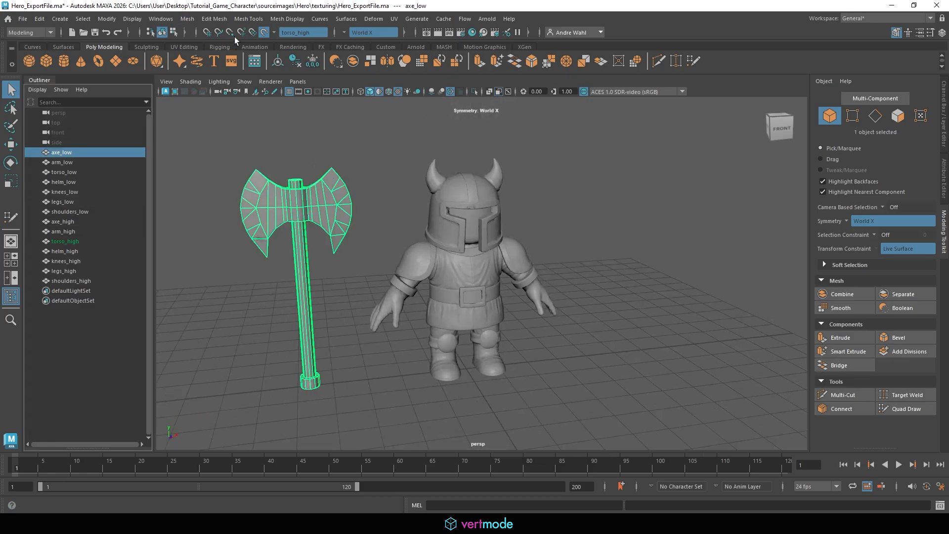
left_click(262, 33)
Delete the construction history of the low-poly meshes from axe_low to shoulders_low
left_click(106, 33)
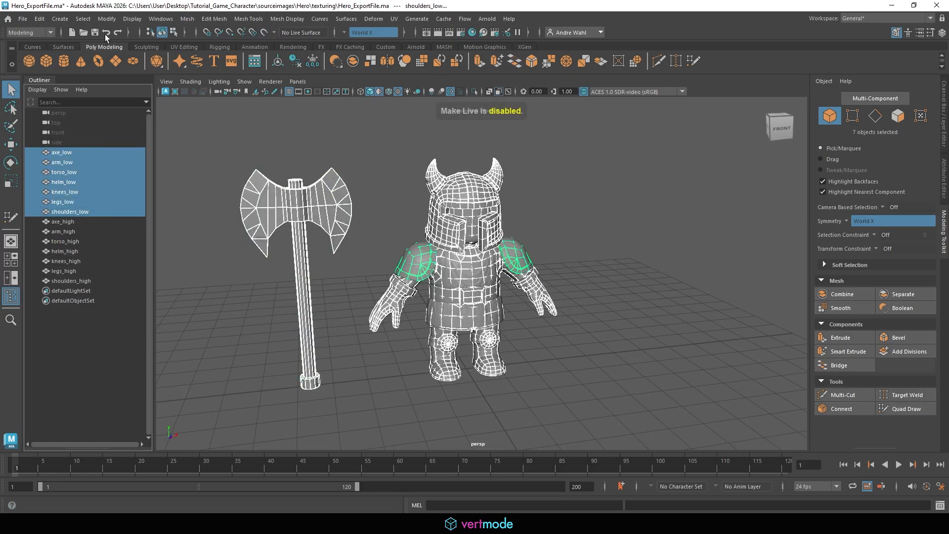
left_click(43, 20)
mouse_move(119, 138)
left_click(180, 139)
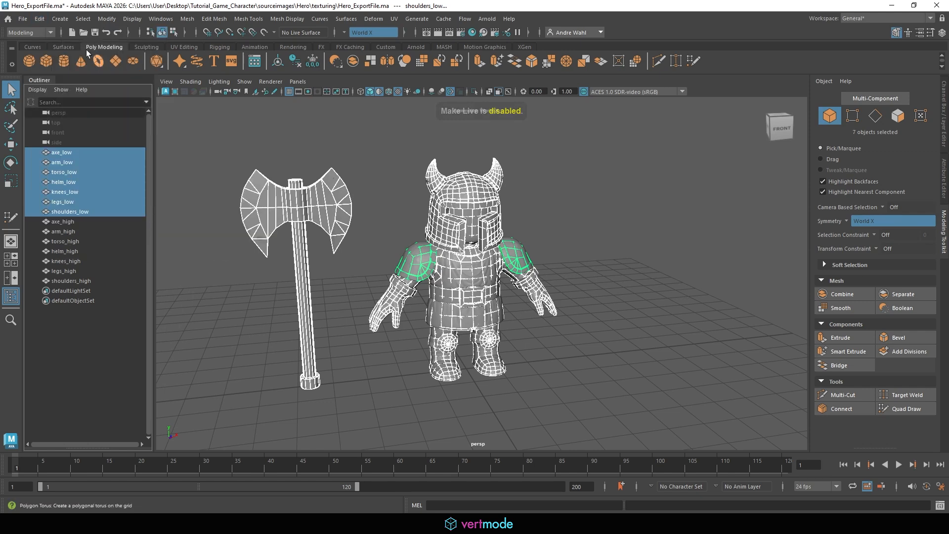
Freeze the transformations of the selected low-poly meshes and export the selection as OBJ over hero_low.obj
left_click(114, 20)
left_click(127, 67)
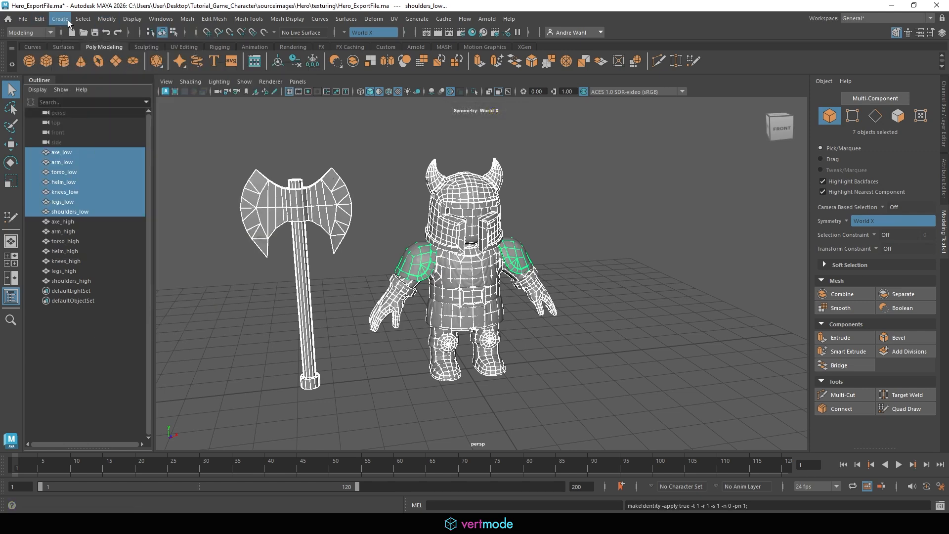
left_click(23, 19)
left_click(67, 150)
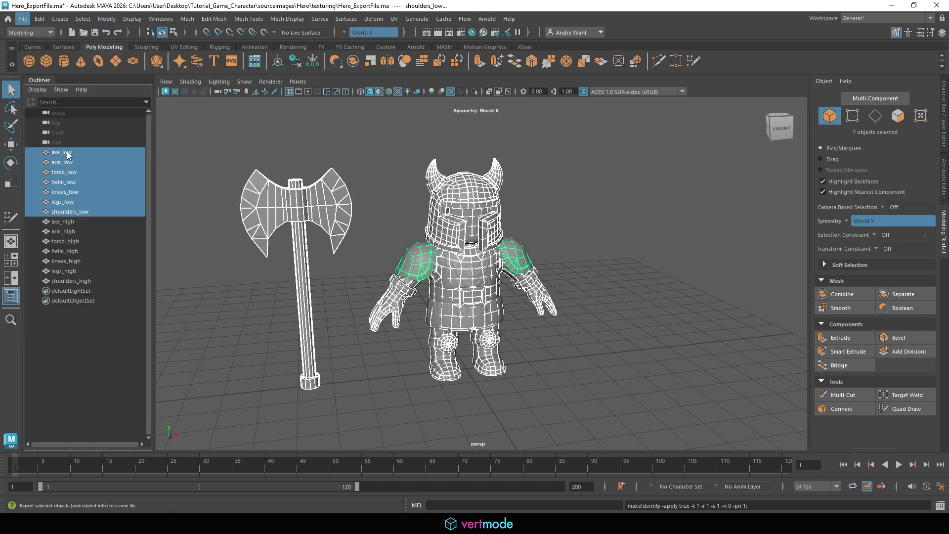
left_click(218, 162)
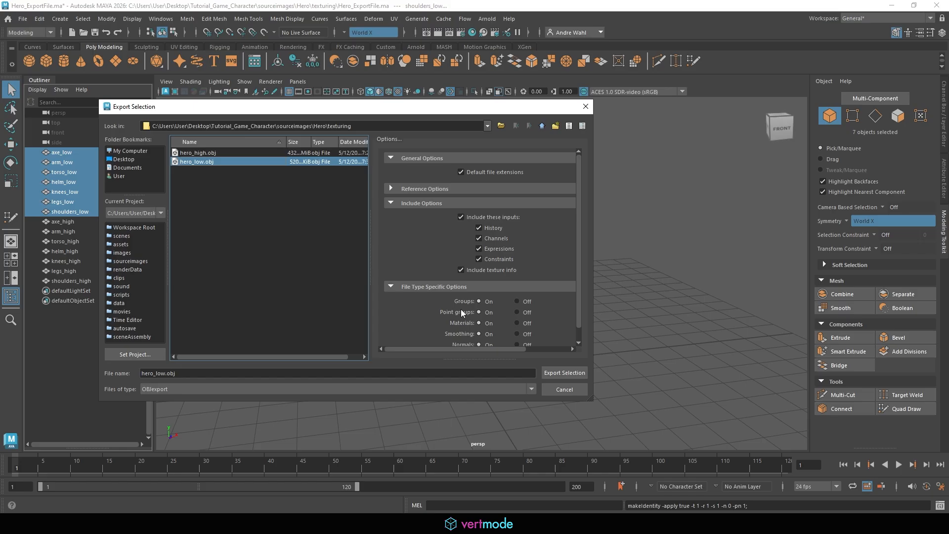
left_click(558, 371)
left_click(320, 265)
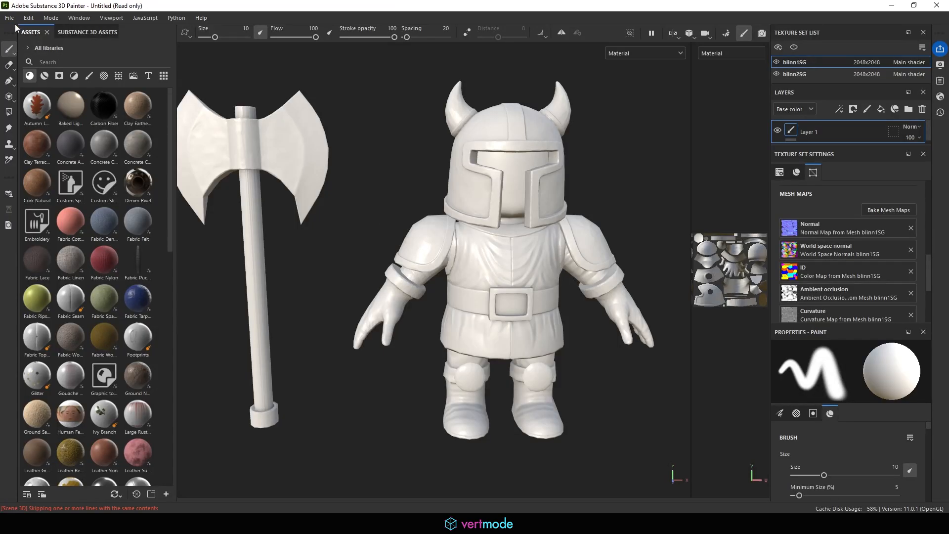
In Substance 3D Painter, create a new project from hero_low, discarding the changes to the current project
left_click(10, 17)
left_click(22, 29)
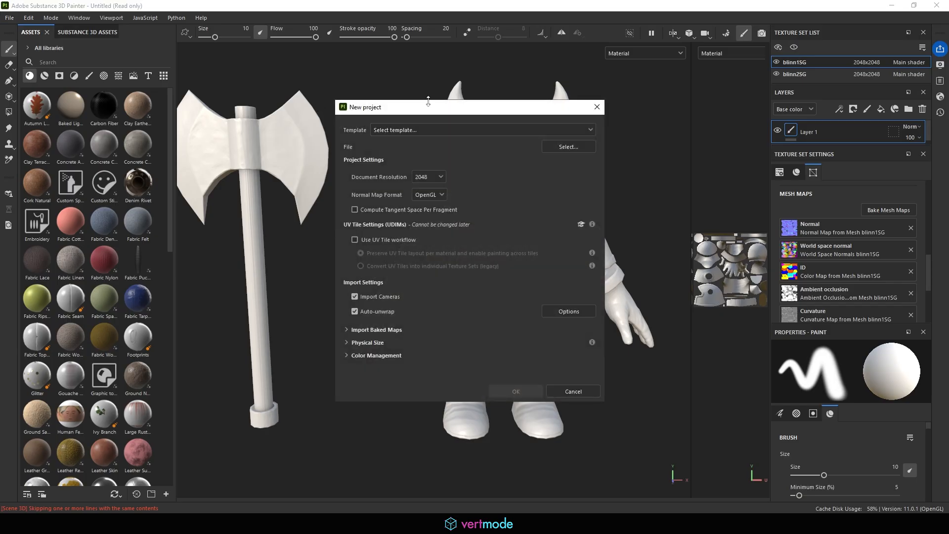
left_click(572, 148)
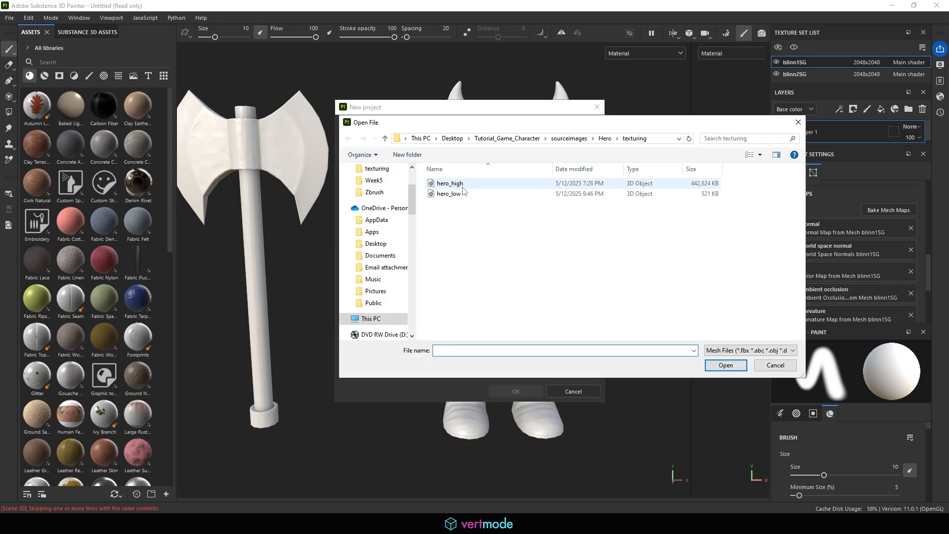
left_click(467, 194)
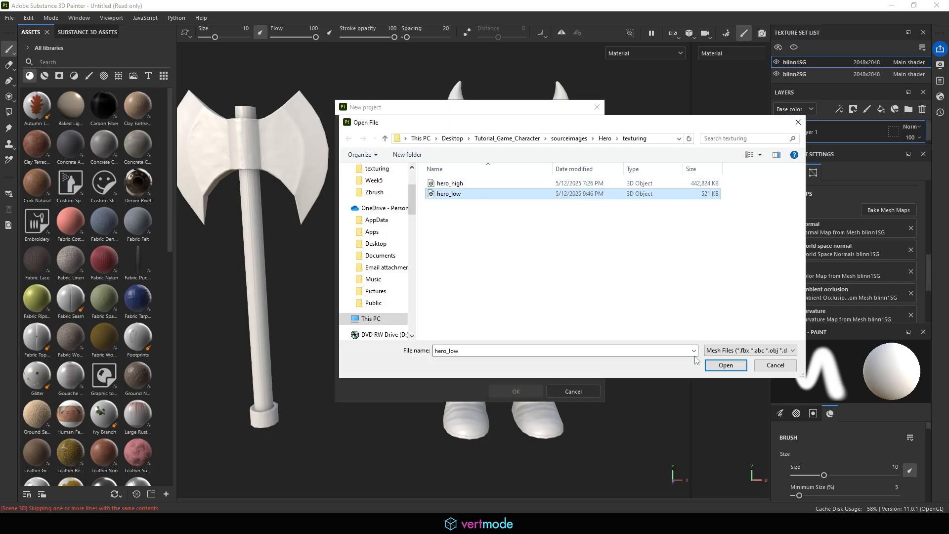
left_click(725, 365)
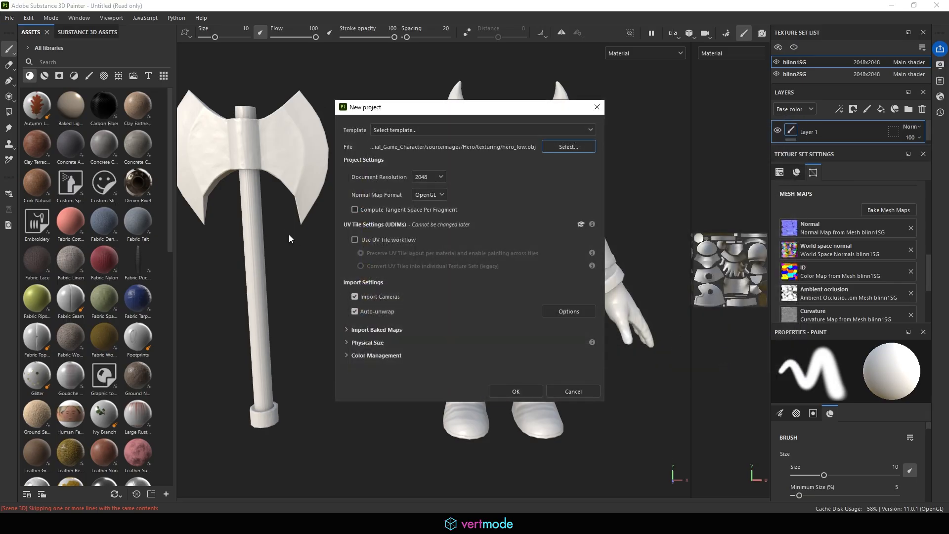
left_click(509, 393)
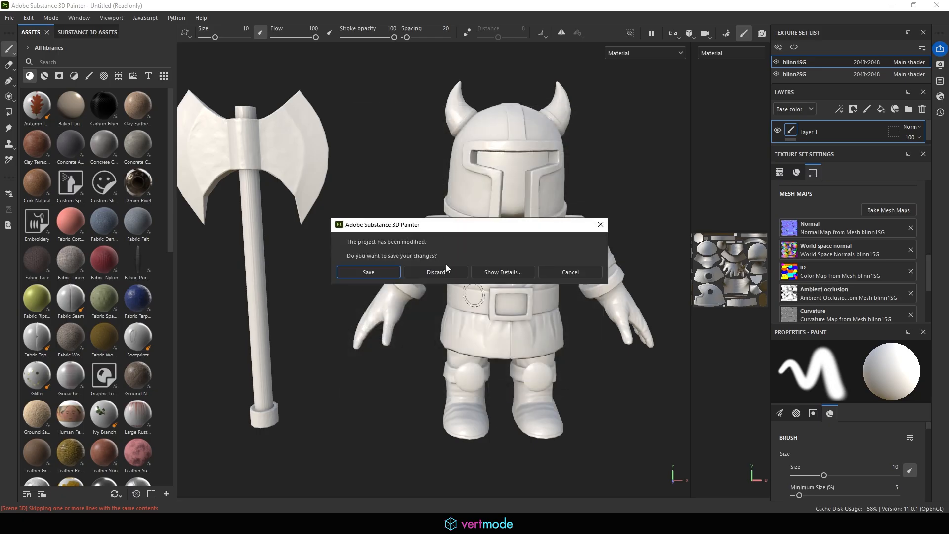
left_click(440, 266)
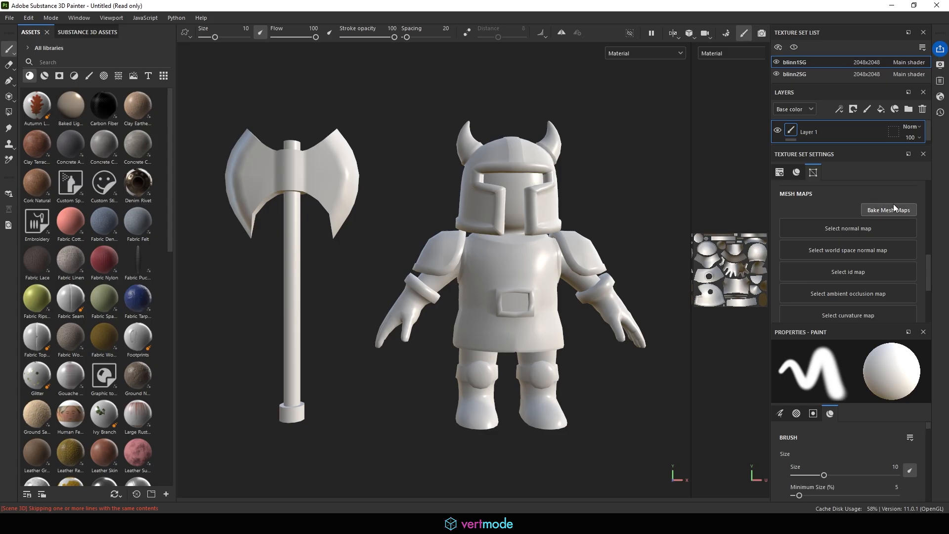
Load hero_high as the high-definition mesh for baking mesh maps and set the max rear distance to 1
left_click(891, 210)
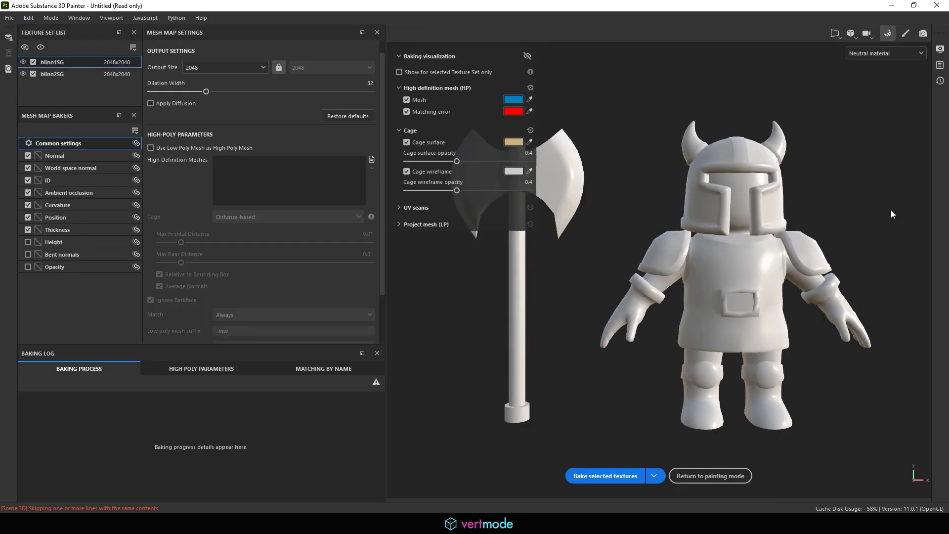
left_click(372, 159)
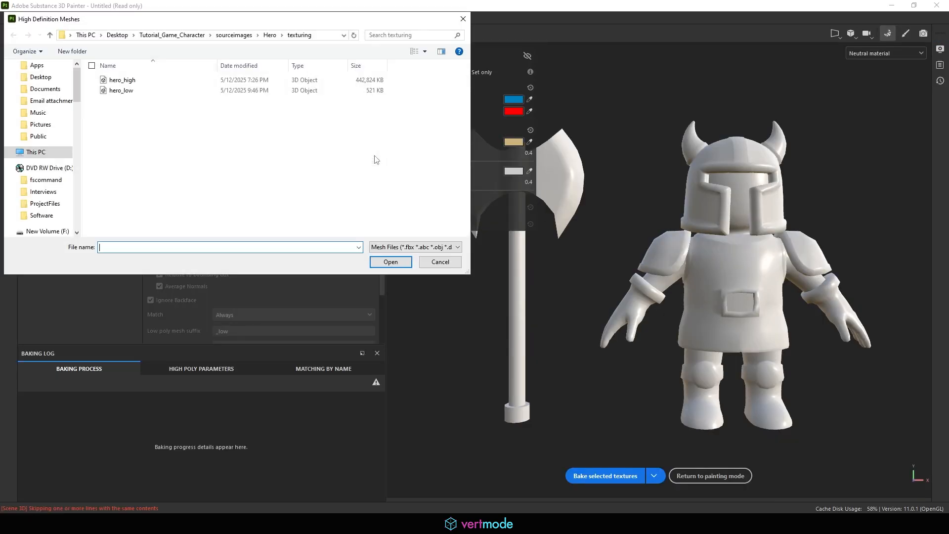
left_click(123, 79)
left_click(390, 261)
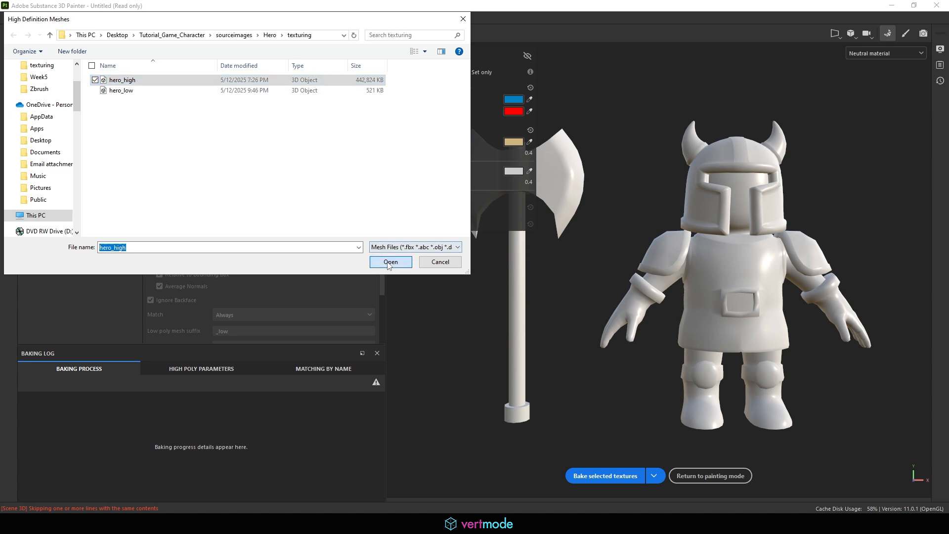
left_click(211, 263)
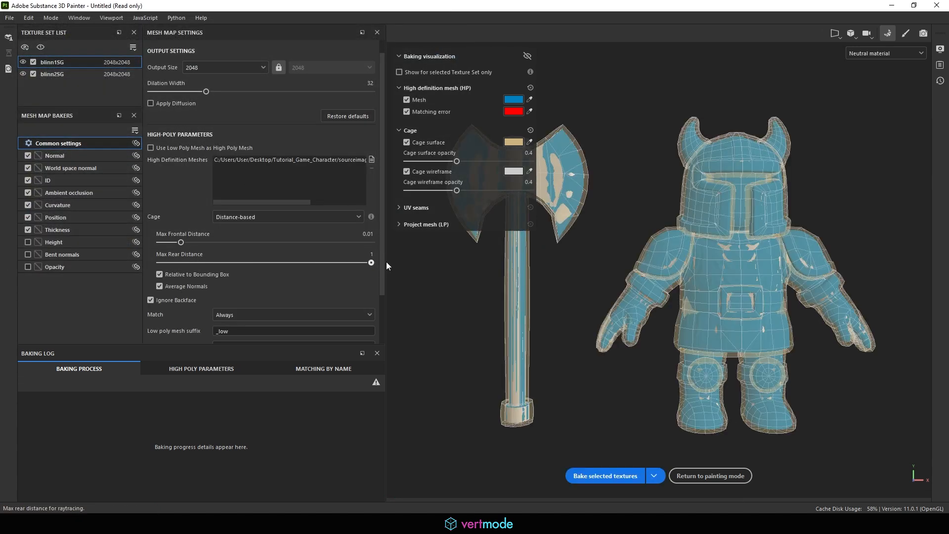
Match the bake meshes By Mesh Name and set antialiasing to Supersampling 16x
scroll(277, 300, "down", 2)
left_click(231, 253)
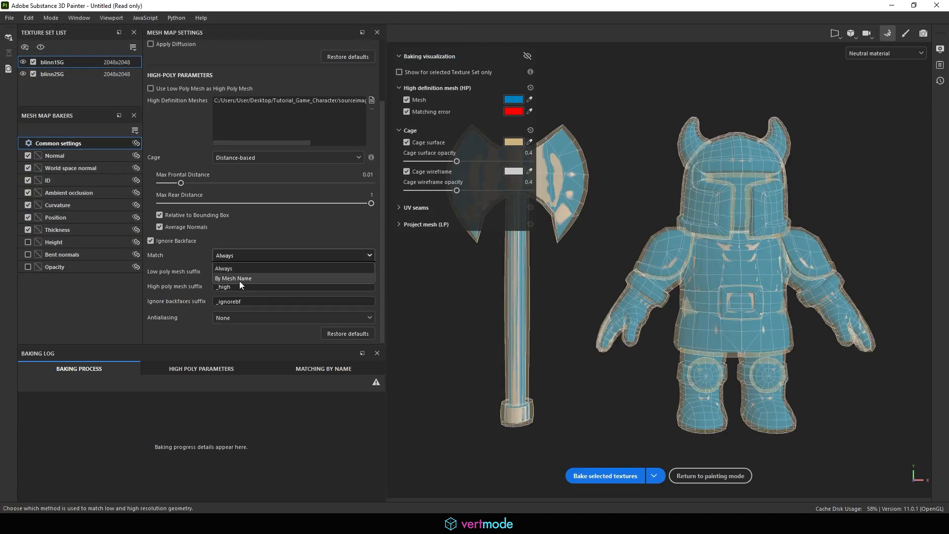
left_click(240, 281)
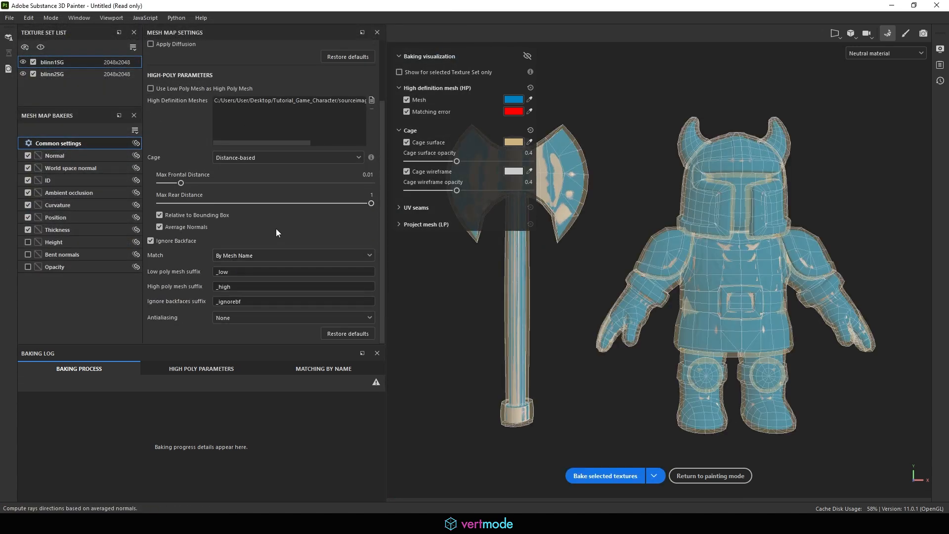
left_click(233, 319)
left_click(246, 350)
scroll(225, 85, "up", 3)
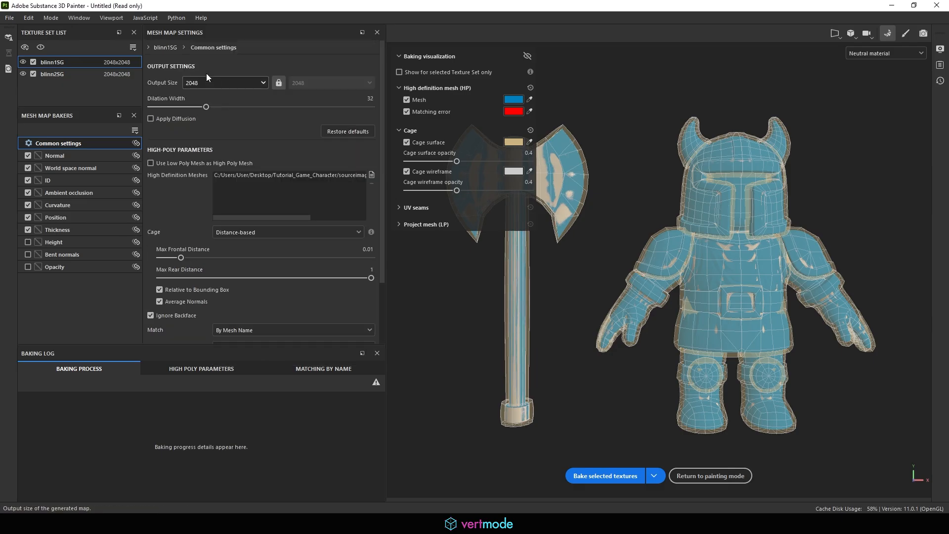
Set the bake output size to 512 and leave only the Normal baker enabled for blinn1SG
left_click(225, 84)
left_click(203, 137)
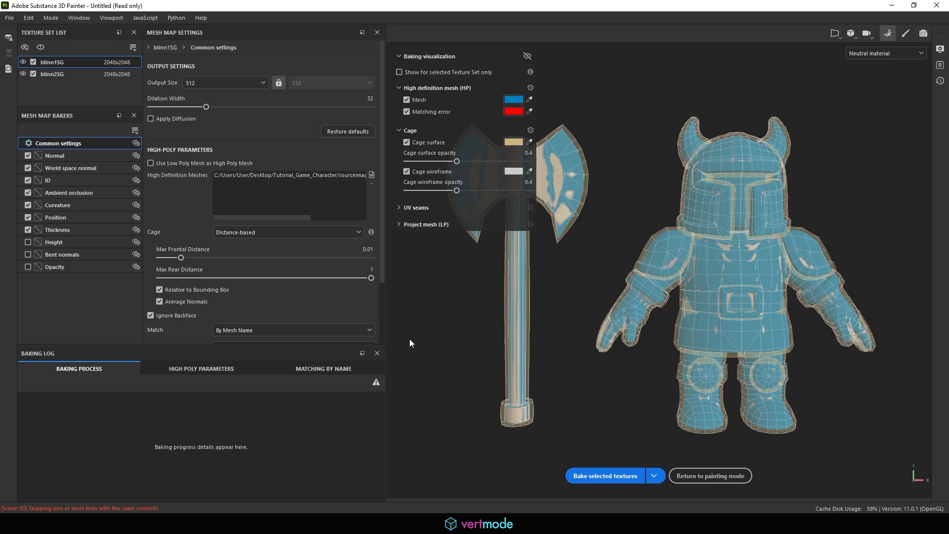
left_click(27, 168)
left_click(28, 180)
left_click(27, 193)
left_click(28, 205)
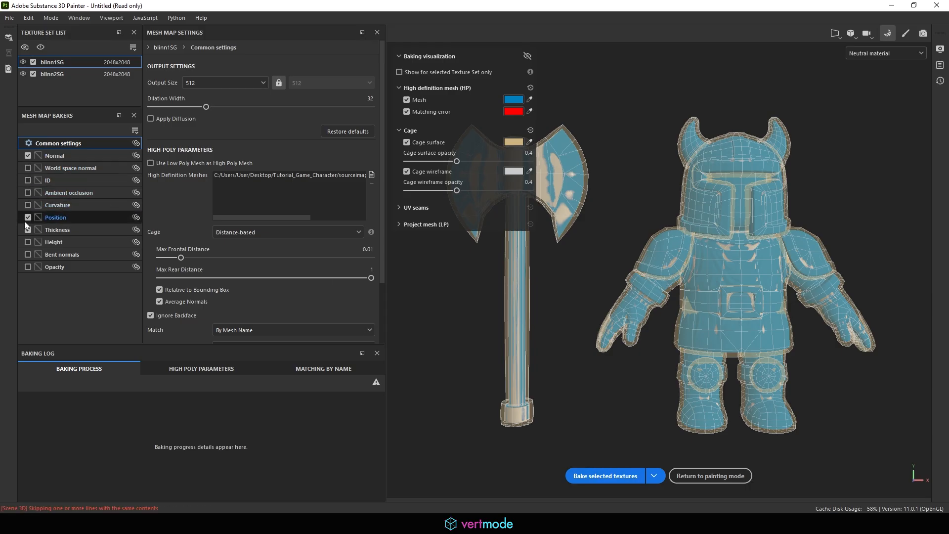
left_click(27, 218)
left_click(28, 229)
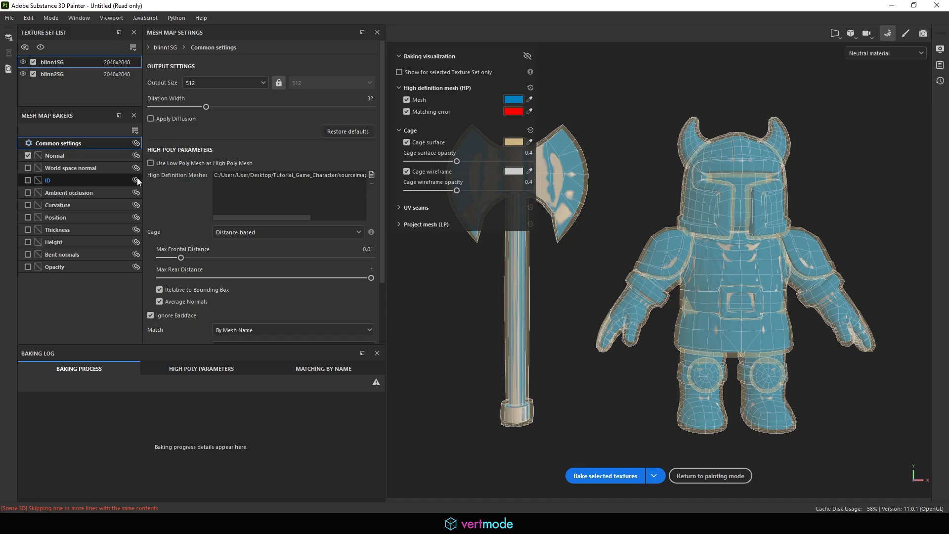
Set the bake output size to 2048 and bake the selected textures
left_click(235, 82)
left_click(198, 152)
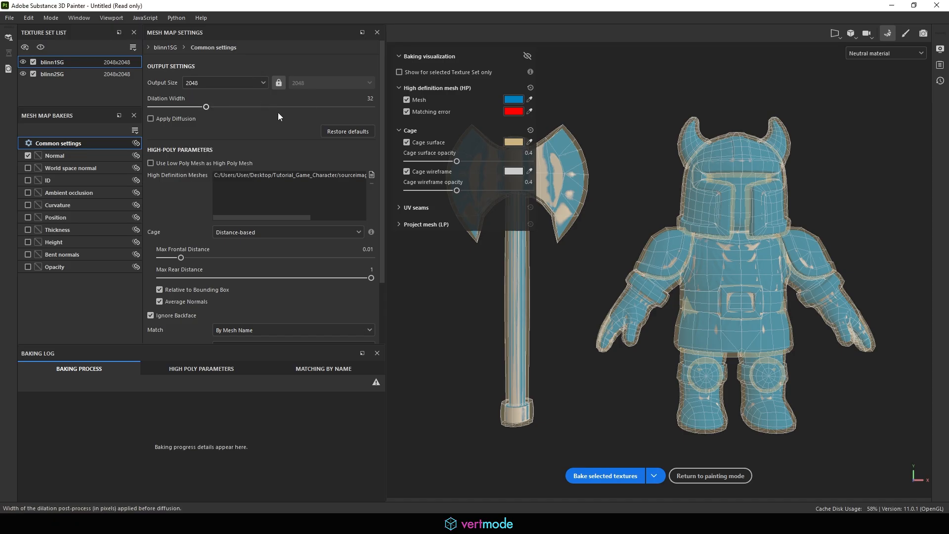
scroll(335, 257, "down", 3)
left_click(593, 477)
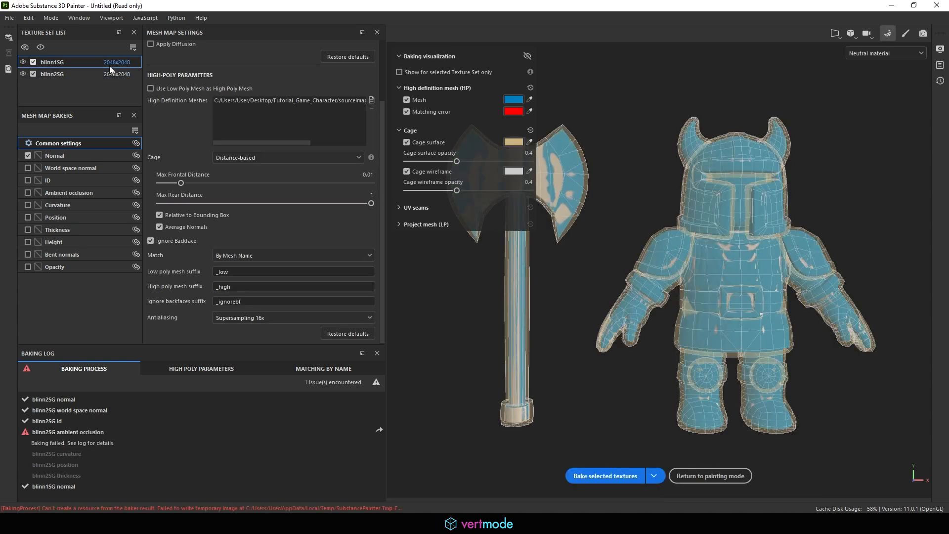
Leave only the Normal baker enabled for blinn2SG and rebake the selected textures
left_click(55, 76)
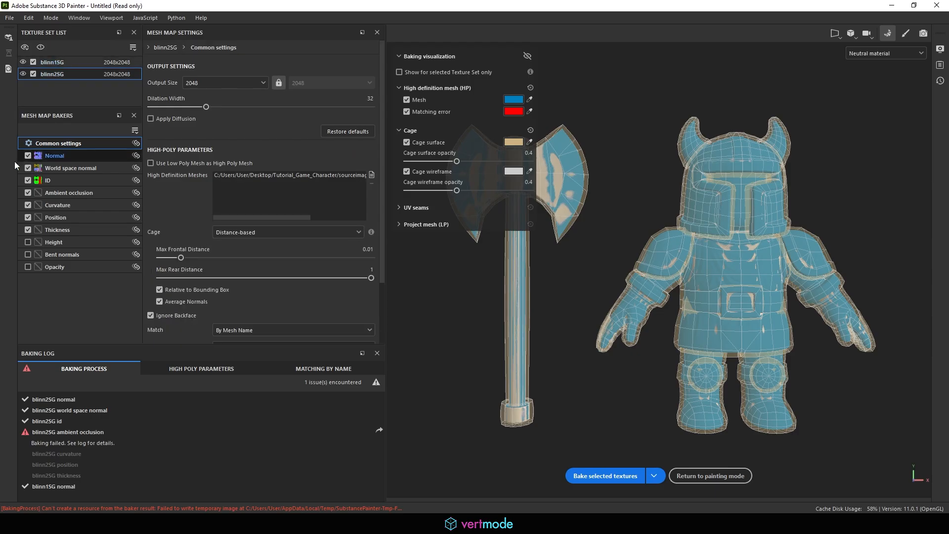
left_click(28, 168)
left_click(28, 179)
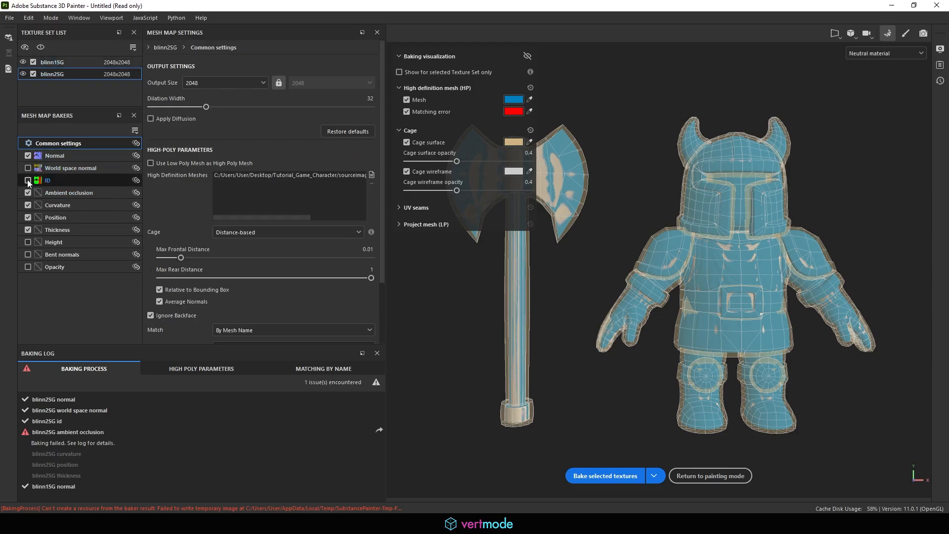
left_click(28, 192)
left_click(29, 205)
left_click(28, 217)
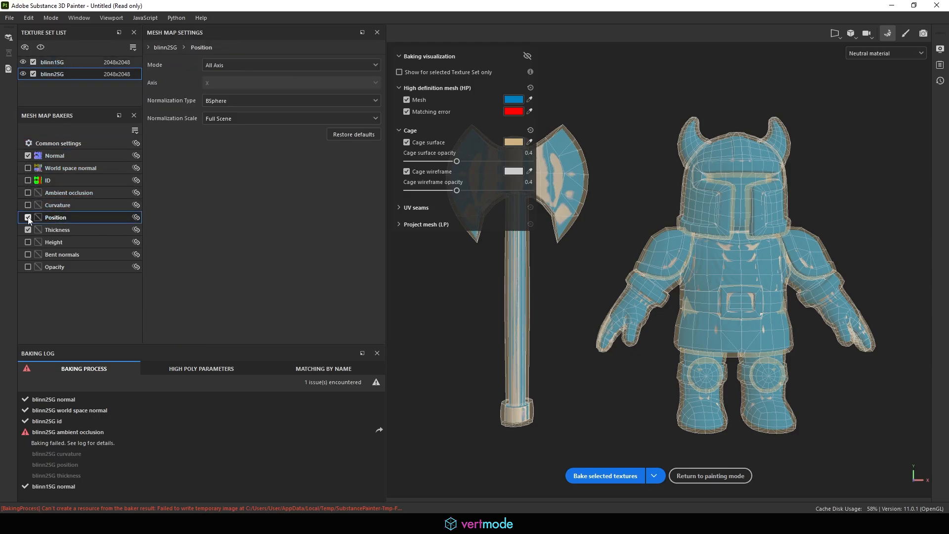
left_click(28, 229)
left_click(588, 482)
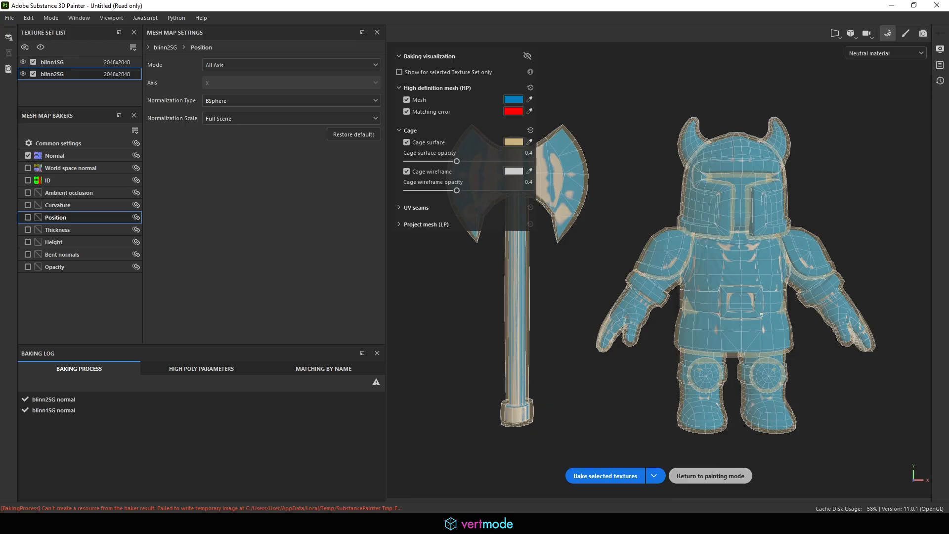
Return to painting mode and examine the baked belt buckle and tunic up close
left_click(710, 475)
scroll(474, 201, "up", 6)
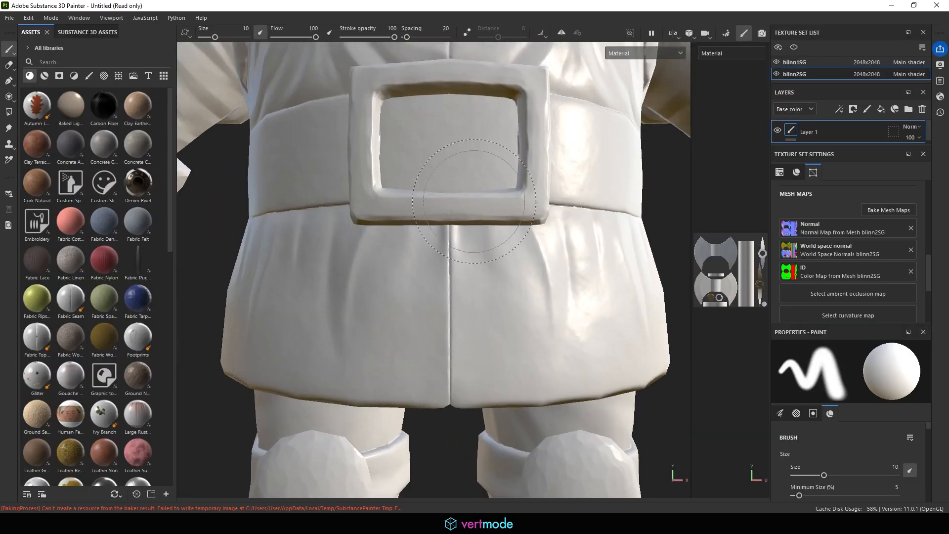
scroll(555, 328, "up", 4)
mouse_move(539, 360)
left_mouse_down("alt")
mouse_move(616, 332)
mouse_move(543, 297)
mouse_move(451, 284)
mouse_move(496, 222)
mouse_move(522, 213)
mouse_move(519, 307)
mouse_move(445, 233)
mouse_move(509, 244)
mouse_move(488, 210)
mouse_move(519, 188)
mouse_move(530, 251)
mouse_move(378, 267)
mouse_move(456, 177)
mouse_move(527, 218)
left_mouse_up("alt")
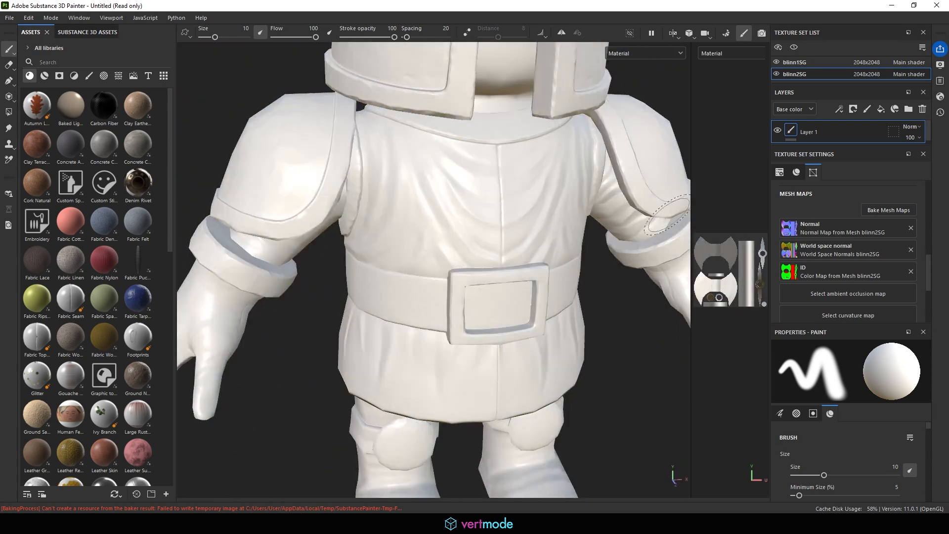
Examine the whole baked hero from the back and front under rotated lighting
scroll(668, 214, "down", 5)
left_click_drag(578, 203, 574, 182, "alt")
middle_click_drag(566, 231, 548, 316, "alt")
left_click_drag(481, 253, 148, 220, "alt")
right_click_drag(297, 232, 445, 233, "shift")
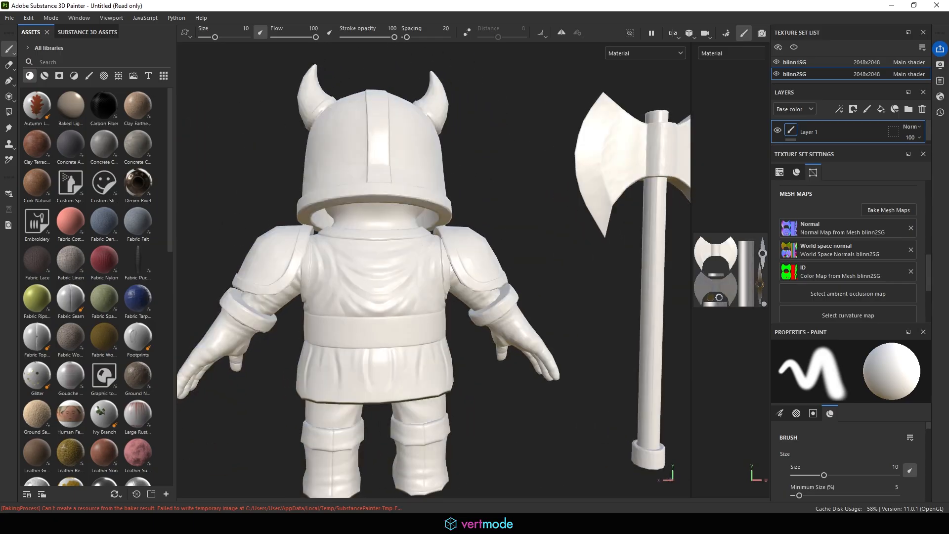
scroll(474, 257, "down", 5)
left_click_drag(475, 257, 288, 276, "alt")
scroll(643, 285, "up", 3)
left_click_drag(686, 287, 371, 297, "alt")
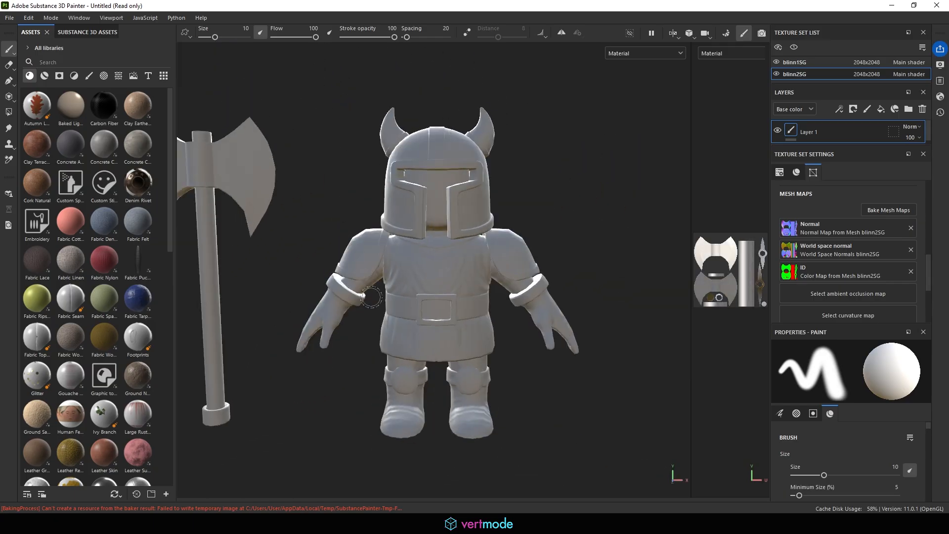
right_click_drag(372, 297, 484, 297, "shift")
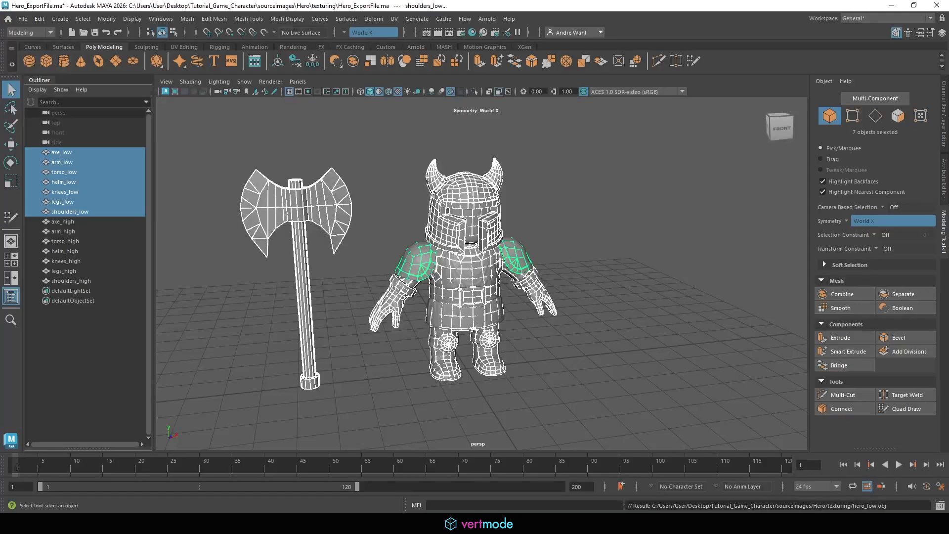
Save the Hero_ExportFile.ma scene in Maya and recheck the hero's bake under rotated lighting in Substance 3D Painter
left_click(24, 22)
left_click(43, 61)
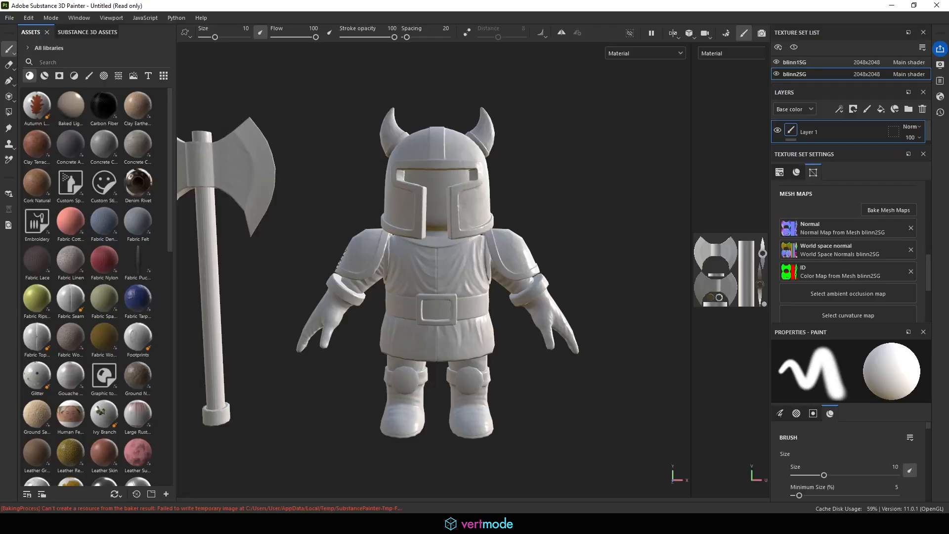
scroll(475, 308, "up", 5)
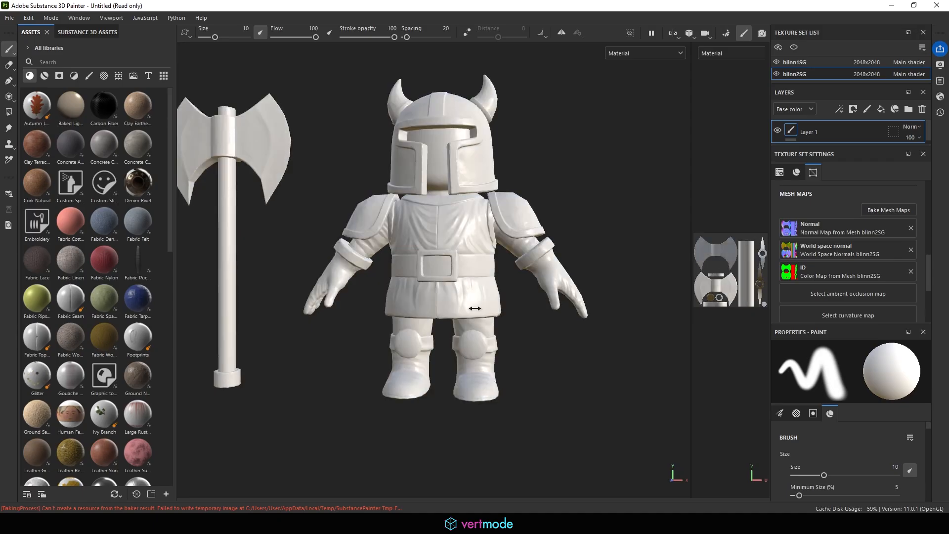
right_click_drag(475, 308, 525, 316, "shift")
left_click_drag(525, 316, 470, 287, "alt")
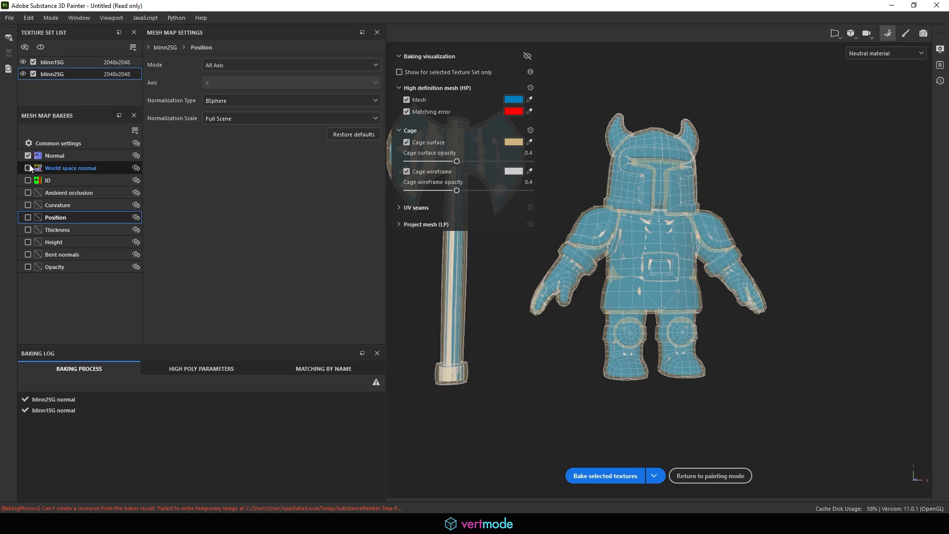
Enable the World space normal, ID, Ambient occlusion, Curvature, Position and Thickness bakers for blinn2SG
left_click(29, 168)
left_click(28, 180)
left_click(28, 192)
left_click(28, 205)
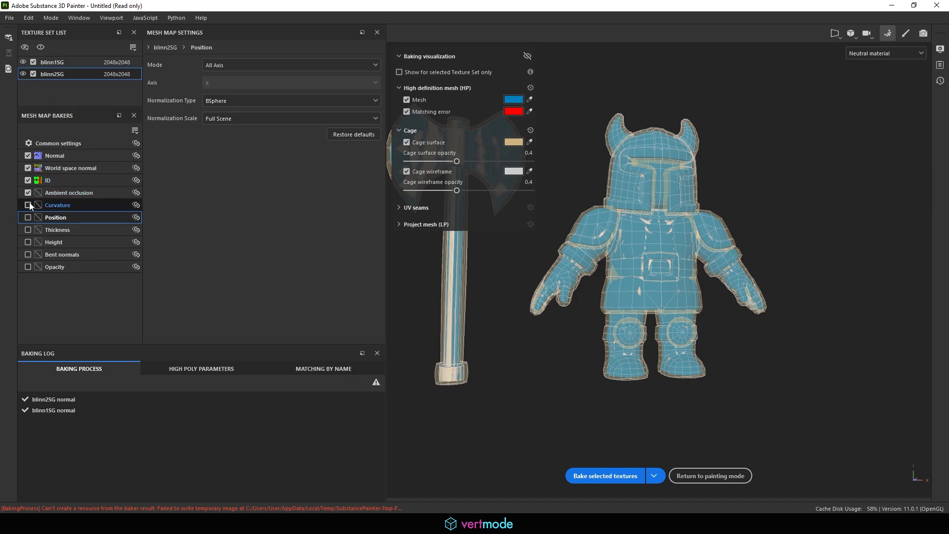
left_click(28, 218)
left_click(28, 230)
Enable the same additional bakers, from World space normal through Thickness, for blinn1SG
left_click(58, 62)
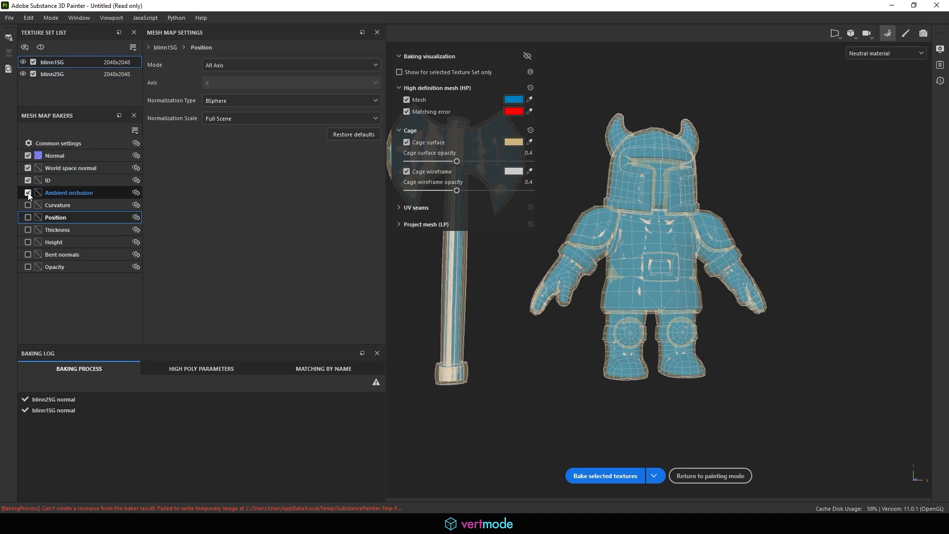
left_click(28, 206)
left_click(28, 217)
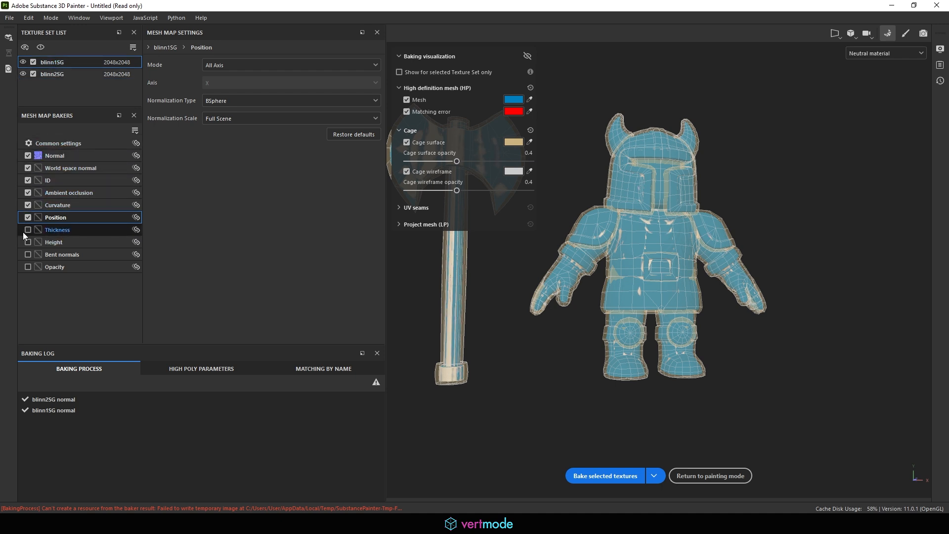
left_click(24, 232)
left_click(65, 203)
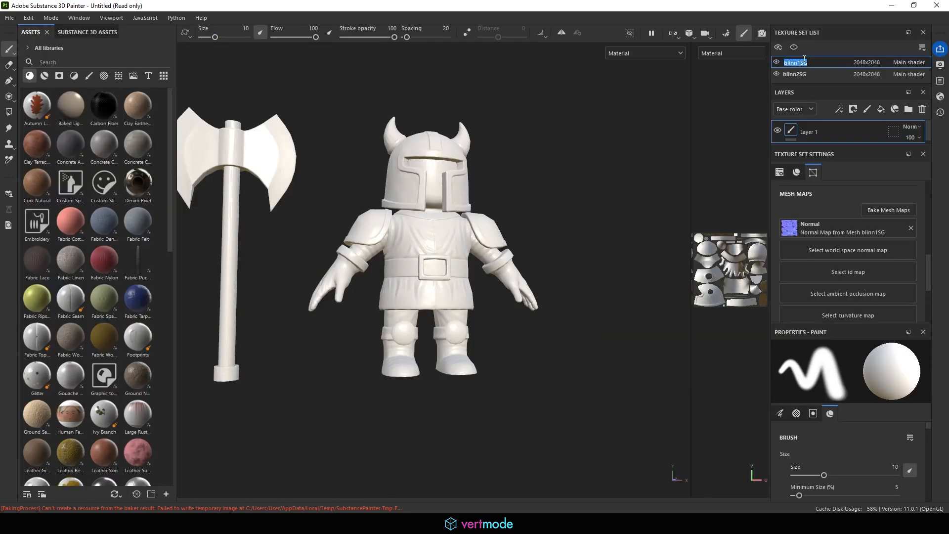
Identify which mesh each texture set covers, renaming blinn1SG to Hero and blinn2SG to Axe
left_click(776, 61)
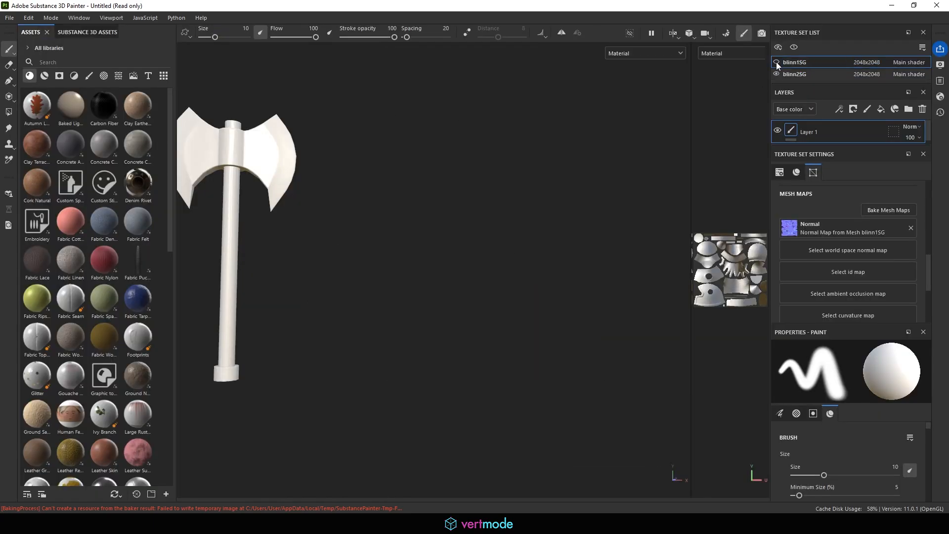
left_click(776, 62)
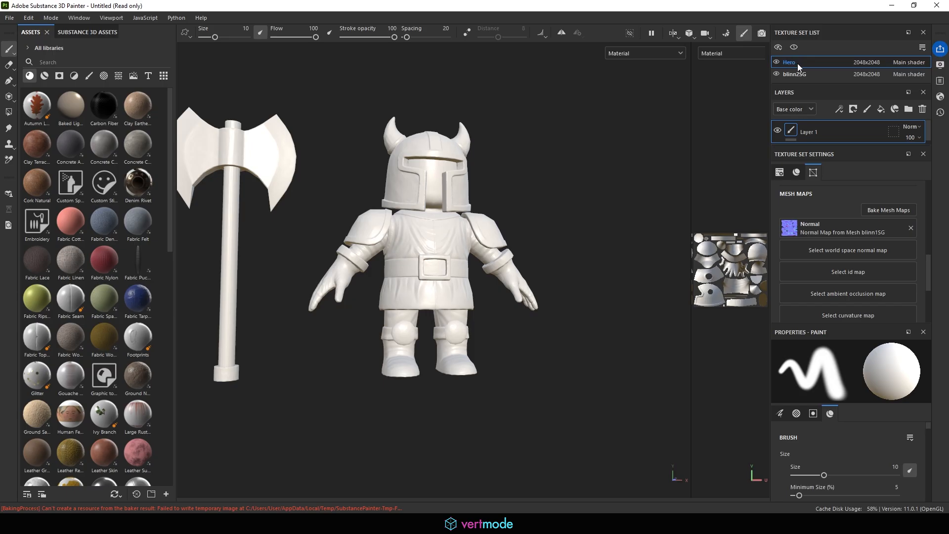
double_click(801, 74)
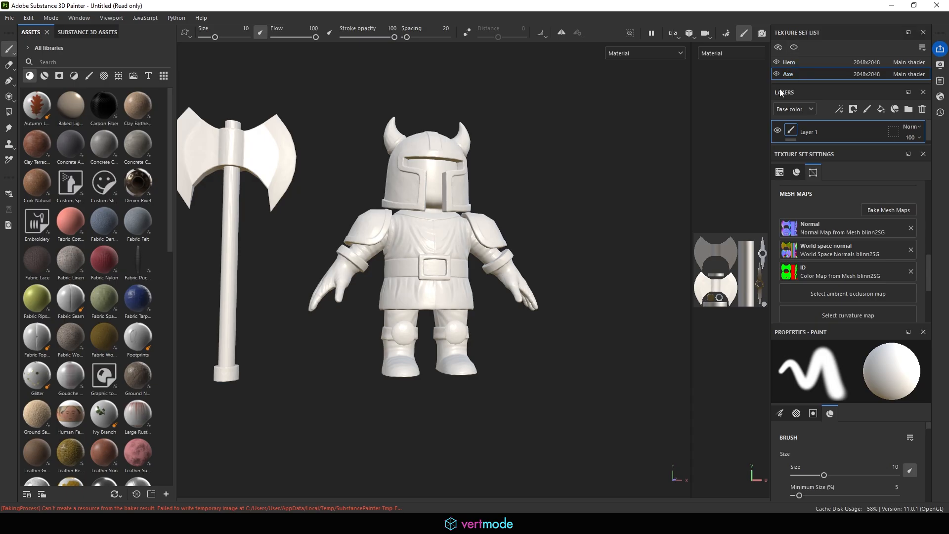
middle_click_drag(349, 260, 459, 256, "alt")
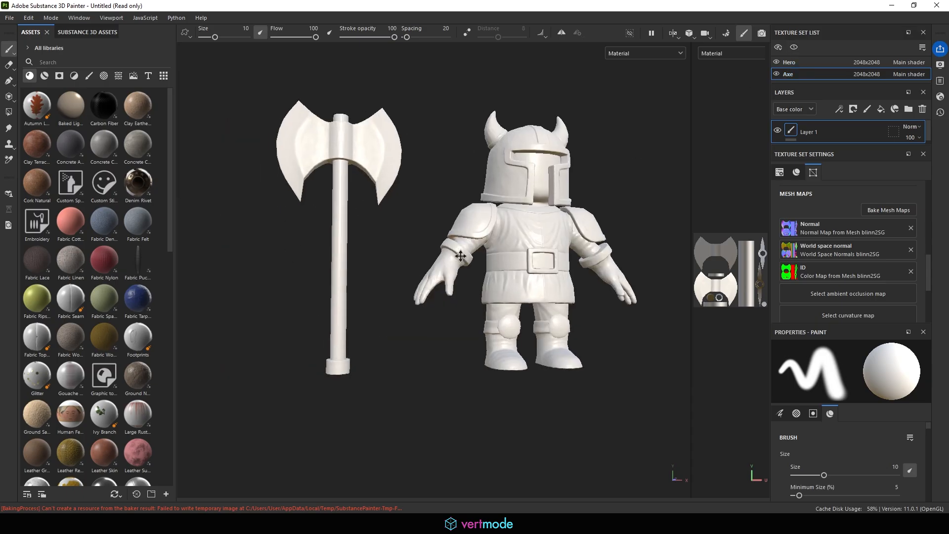
left_click_drag(390, 267, 384, 314, "alt")
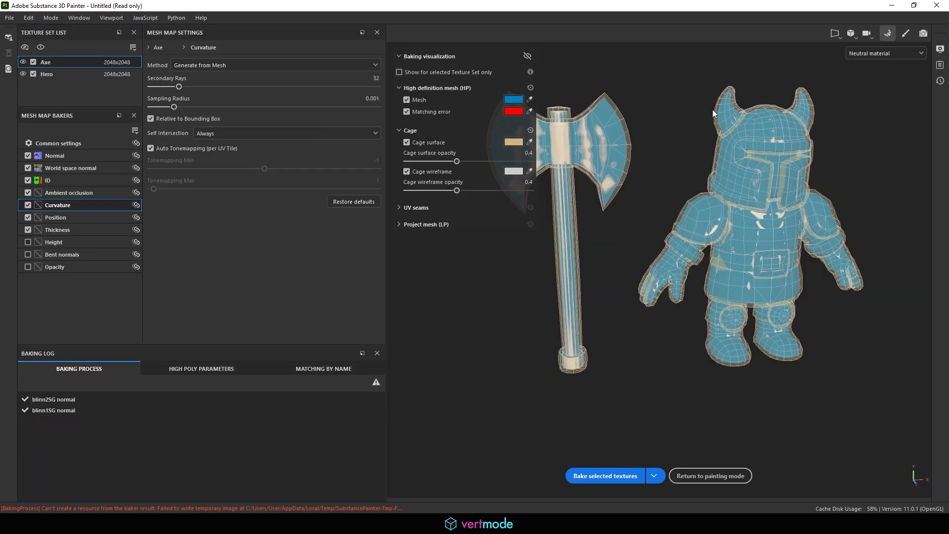
Review the Curvature and Ambient occlusion baker settings of the Hero texture set
left_click(61, 71)
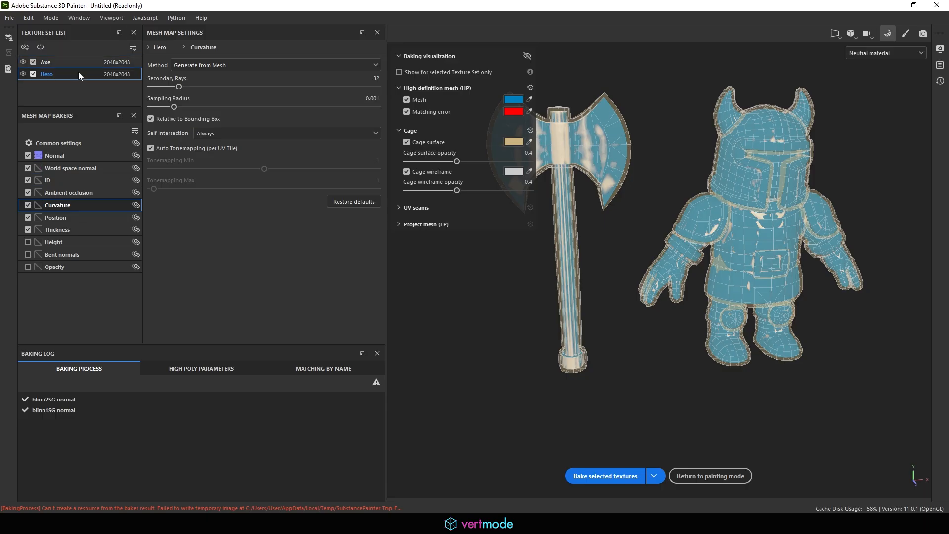
left_click(201, 133)
left_click(227, 156)
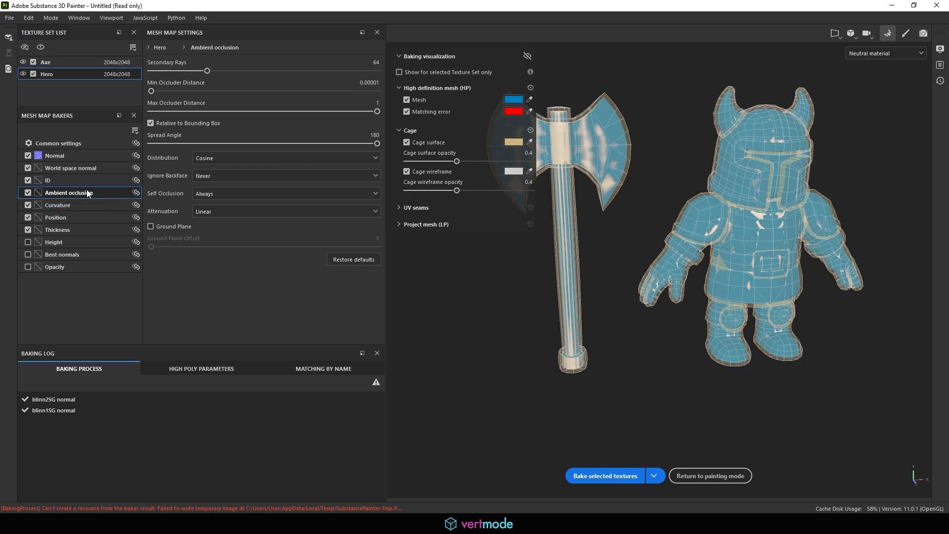
Keep Supersampling 16x antialiasing in the Hero's common bake settings and bake the selected textures
left_click(75, 142)
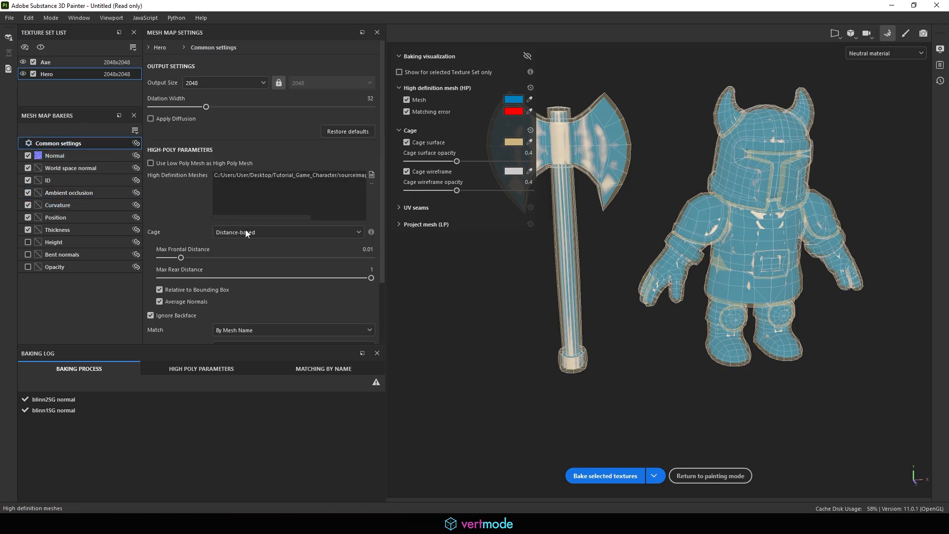
left_click_drag(553, 165, 514, 260, "alt")
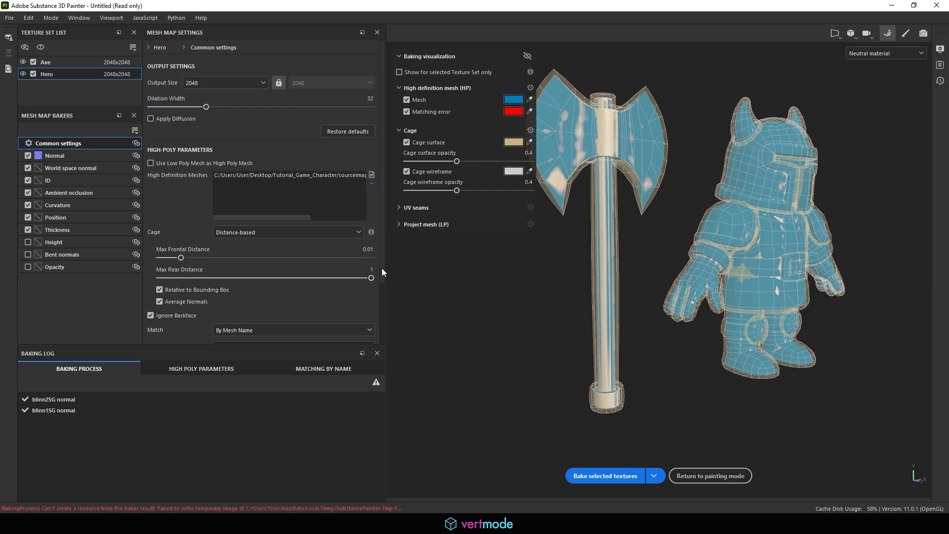
scroll(381, 268, "down", 3)
left_click(259, 319)
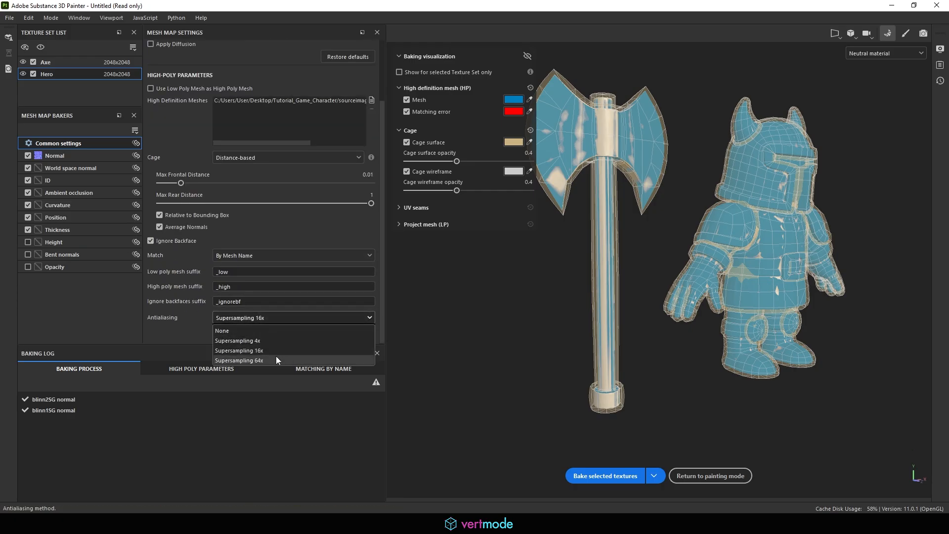
left_click(263, 350)
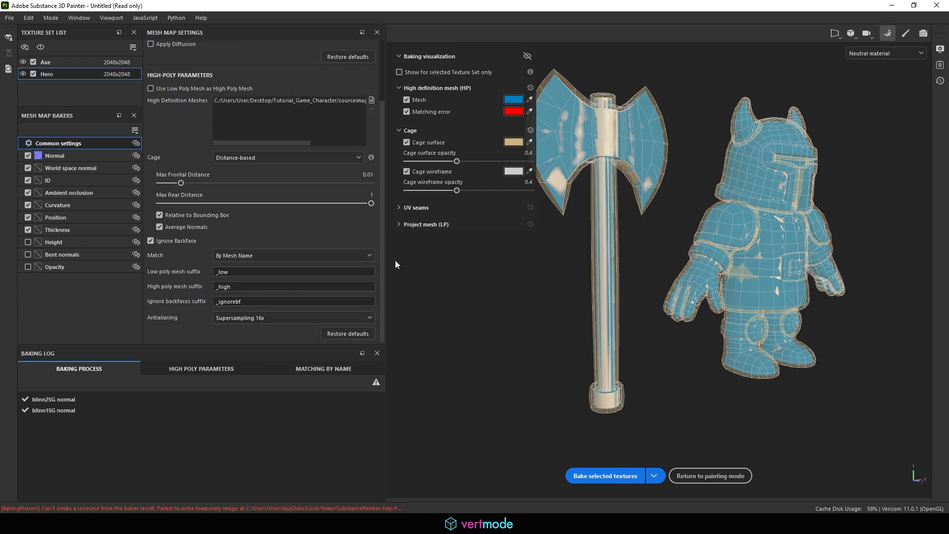
scroll(380, 275, "up", 2)
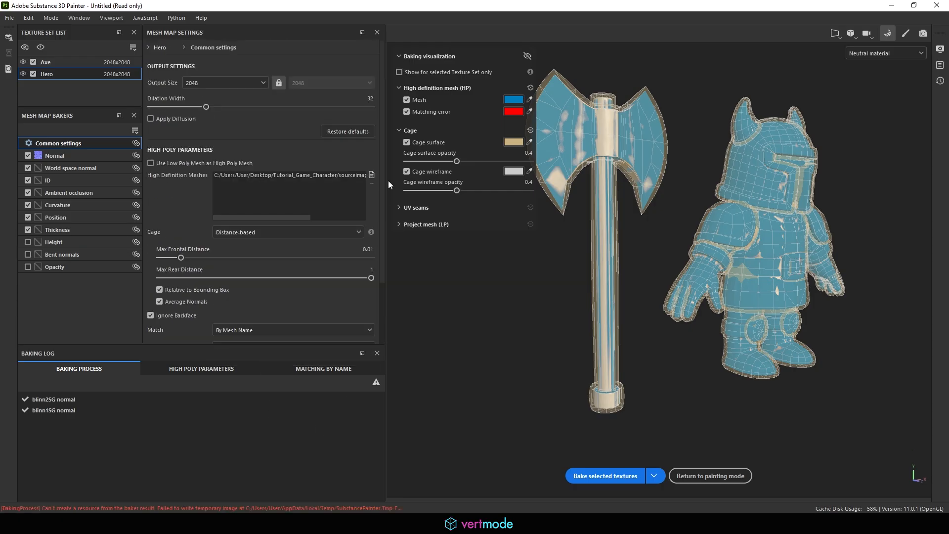
left_click(593, 475)
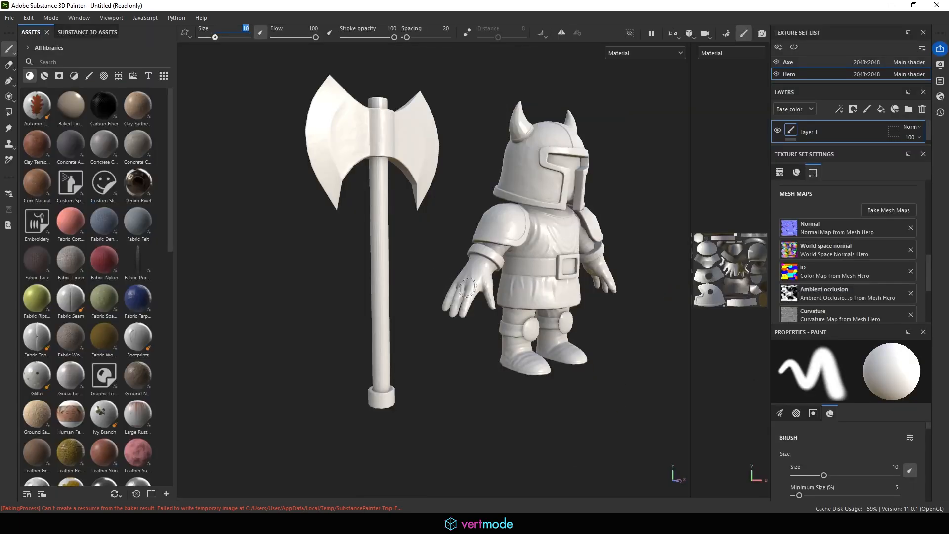
Return to painting mode and examine the baked belt buckle up close under rotated lighting
left_click_drag(431, 233, 367, 233, "alt")
middle_click_drag(366, 232, 222, 213, "alt")
scroll(218, 235, "up", 5)
scroll(247, 237, "up", 6)
middle_click_drag(279, 280, 349, 301, "alt")
right_click_drag(348, 301, 418, 272, "shift")
left_click_drag(417, 272, 435, 275, "alt")
middle_click_drag(435, 275, 482, 314, "alt")
right_click_drag(482, 314, 769, 346, "alt")
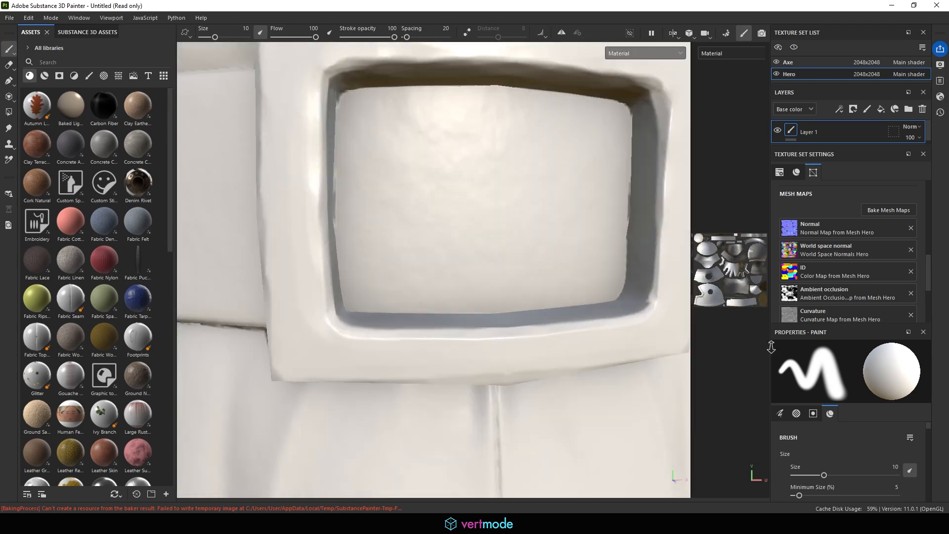
left_click_drag(317, 321, 384, 329, "alt")
mouse_move(384, 329)
right_mouse_down("shift")
mouse_move(494, 356)
mouse_move(462, 343)
mouse_move(444, 307)
right_mouse_up("shift")
left_click_drag(445, 307, 601, 286, "alt")
mouse_move(601, 285)
right_mouse_down("shift")
mouse_move(576, 313)
mouse_move(648, 314)
mouse_move(610, 301)
mouse_move(625, 307)
right_mouse_up("shift")
left_click_drag(625, 308, 573, 314, "alt")
right_click_drag(574, 314, 546, 302, "shift")
left_click_drag(546, 302, 504, 331, "alt")
mouse_move(504, 332)
right_mouse_down("shift")
mouse_move(563, 329)
mouse_move(610, 343)
mouse_move(583, 328)
mouse_move(598, 341)
right_mouse_up("shift")
Examine the hero's baked belt and tunic from the side, above and below
scroll(599, 341, "down", 4)
left_click_drag(536, 272, 512, 302, "alt")
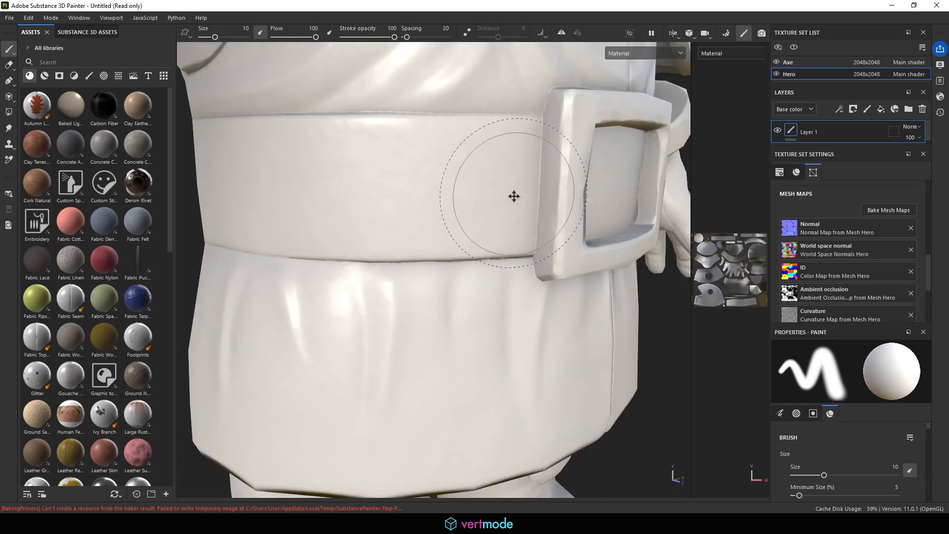
middle_click_drag(512, 197, 453, 366, "alt")
left_click_drag(453, 366, 494, 327, "alt")
mouse_move(495, 326)
right_mouse_down("shift")
mouse_move(512, 321)
mouse_move(483, 307)
mouse_move(496, 309)
right_mouse_up("shift")
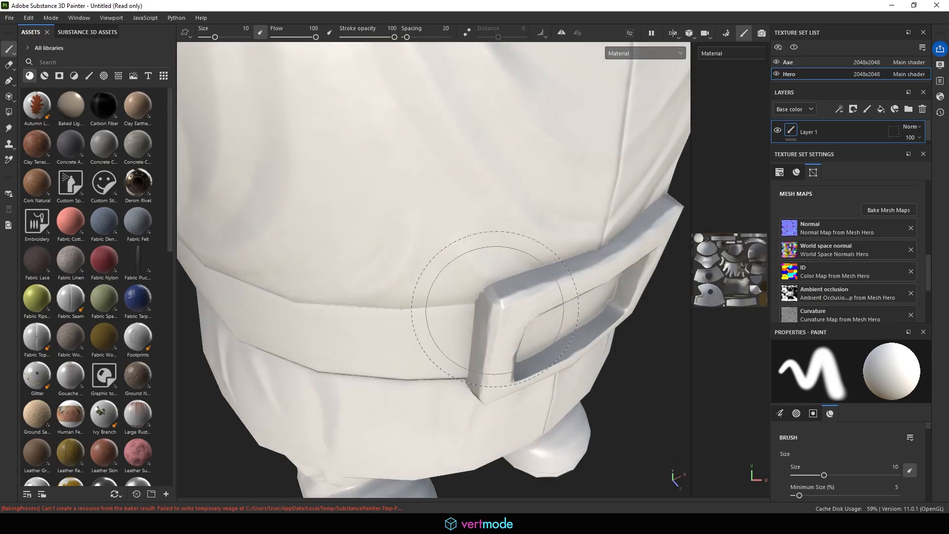
mouse_move(495, 309)
left_mouse_down("alt")
mouse_move(509, 197)
mouse_move(484, 183)
left_mouse_up("alt")
left_click_drag(483, 228, 420, 280, "alt")
scroll(420, 280, "down", 5)
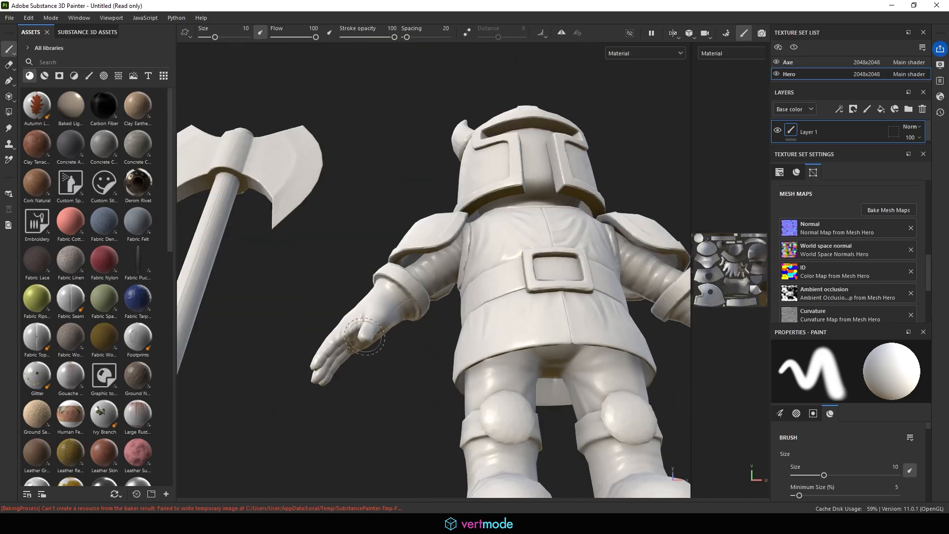
Examine the hero's baked knee pads, legs and boot soles from the front, below and behind
left_click_drag(499, 297, 558, 331, "alt")
middle_click_drag(518, 275, 514, 217, "alt")
scroll(515, 216, "up", 5)
scroll(544, 277, "down", 2)
middle_click_drag(593, 306, 494, 245, "alt")
scroll(494, 245, "up", 3)
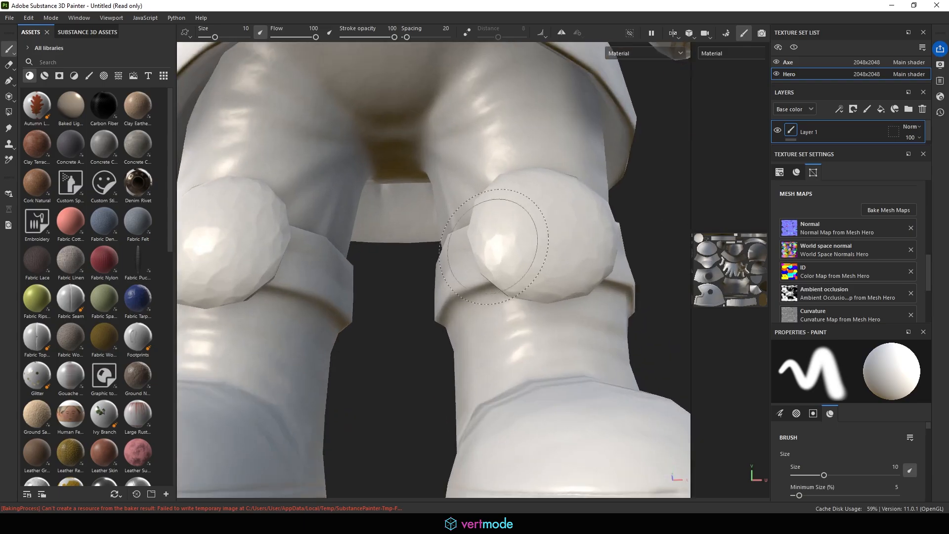
mouse_move(494, 245)
left_mouse_down("alt")
mouse_move(485, 155)
mouse_move(581, 240)
mouse_move(489, 252)
mouse_move(470, 284)
mouse_move(568, 271)
mouse_move(356, 232)
mouse_move(555, 294)
mouse_move(540, 282)
mouse_move(594, 284)
left_mouse_up("alt")
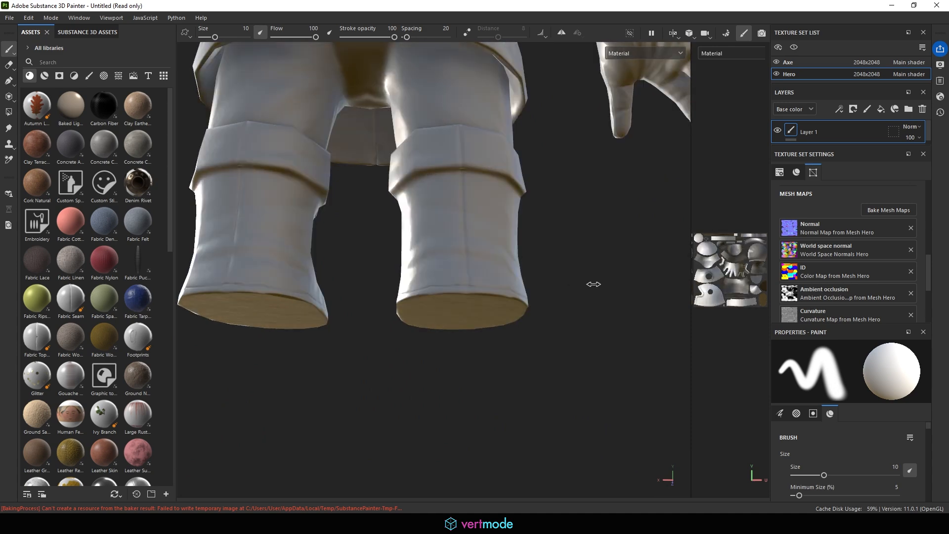
right_click_drag(593, 284, 542, 268, "shift")
left_click_drag(366, 247, 353, 371, "alt")
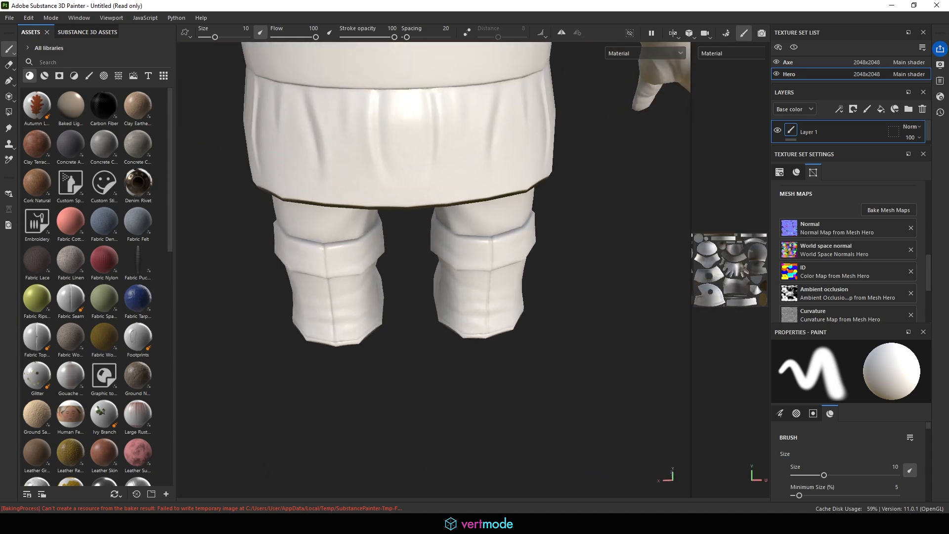
Examine the backs of the hero's baked boots and leg cuffs from several angles under rotated lighting
left_click_drag(418, 309, 423, 346, "alt")
right_click_drag(424, 346, 510, 330, "alt")
middle_click_drag(511, 331, 425, 306, "alt")
right_click_drag(445, 316, 646, 354, "alt")
left_click_drag(544, 316, 428, 296, "alt")
right_click_drag(569, 336, 366, 301, "alt")
right_click_drag(425, 287, 386, 262, "alt")
middle_click_drag(385, 262, 333, 208, "alt")
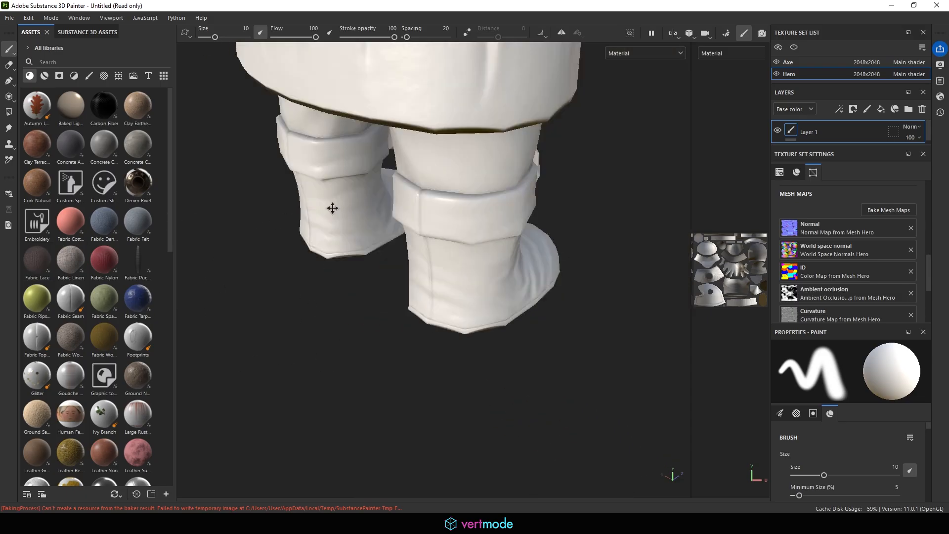
left_click_drag(333, 208, 401, 264, "alt")
right_click_drag(408, 174, 534, 220, "shift")
left_click_drag(389, 236, 349, 386, "alt")
Examine the whole baked hero, ending with a full front view
right_click_drag(349, 386, 572, 410, "alt")
right_click_drag(356, 224, 279, 263, "alt")
left_click_drag(279, 263, 477, 208, "alt")
right_click_drag(478, 208, 381, 195, "shift")
middle_click_drag(380, 195, 450, 225, "alt")
left_click_drag(450, 225, 446, 299, "alt")
right_click_drag(445, 299, 402, 294, "alt")
middle_click_drag(402, 294, 413, 303, "alt")
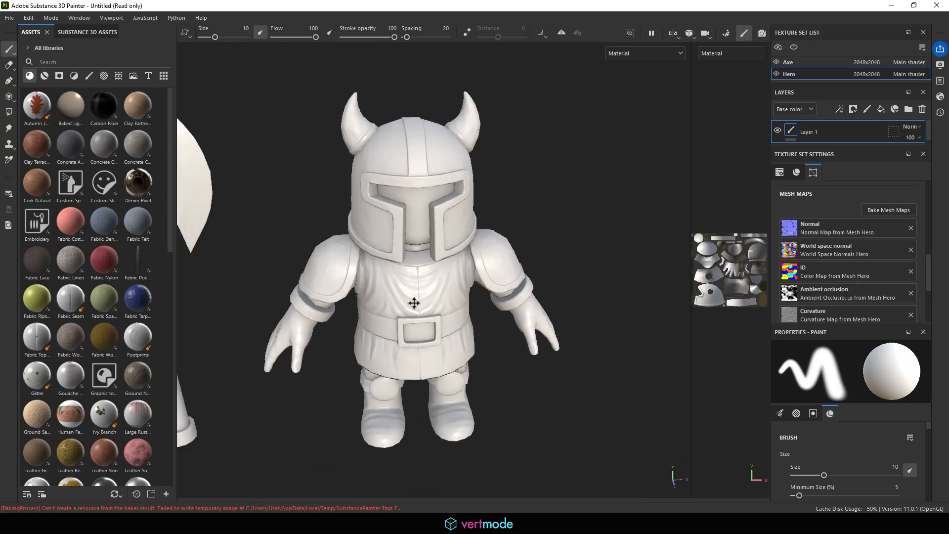
Examine the hero's back and the baked axe under rotated lighting
left_click_drag(413, 303, 588, 280, "alt")
mouse_move(410, 282)
right_mouse_down("shift")
mouse_move(435, 271)
mouse_move(373, 257)
right_mouse_up("shift")
middle_click_drag(373, 257, 255, 221, "alt")
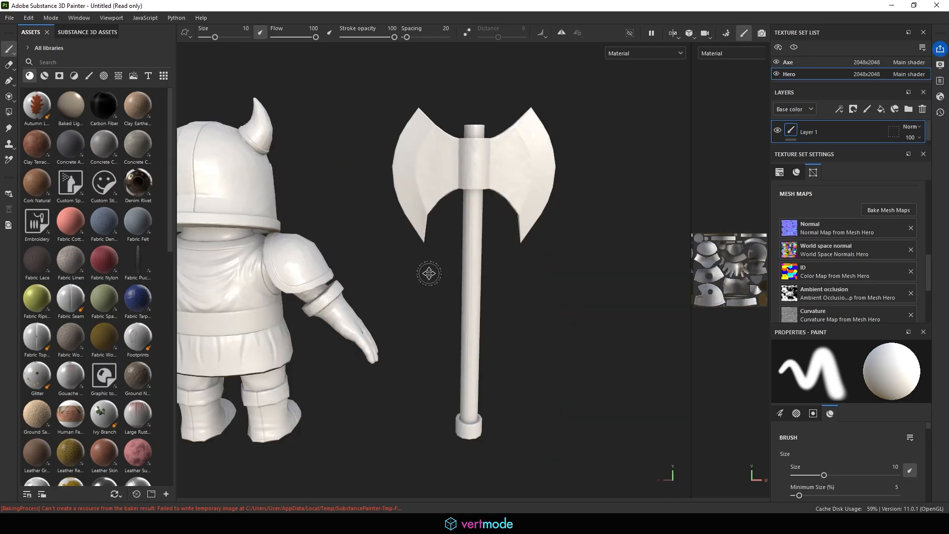
right_click_drag(428, 273, 494, 307, "alt")
left_click_drag(494, 366, 487, 315, "alt")
middle_click_drag(487, 316, 453, 260, "alt")
right_click_drag(435, 259, 425, 287, "alt")
middle_click_drag(426, 287, 526, 384, "alt")
left_click_drag(525, 383, 500, 377, "alt")
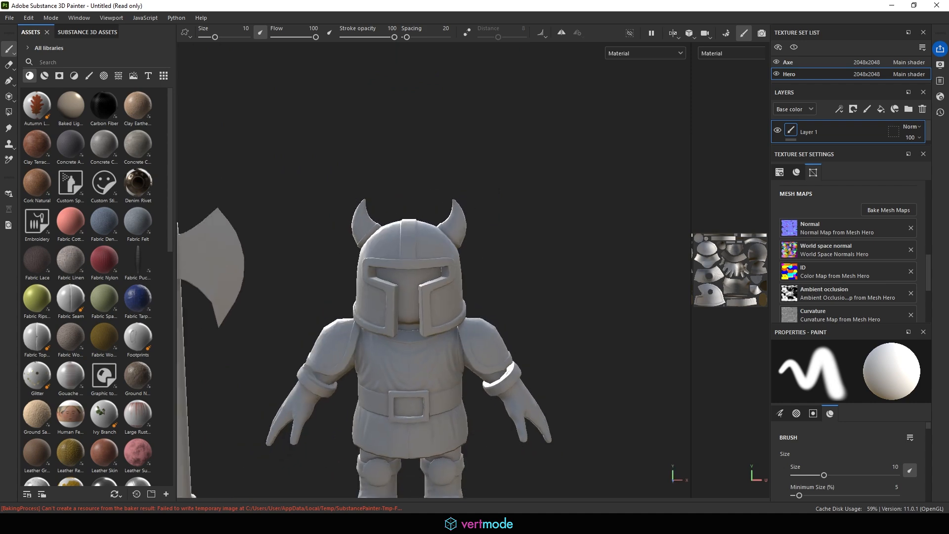
Check the baked hero from the front and side, framing it together with the axe
middle_click_drag(500, 377, 540, 302, "alt")
right_click_drag(540, 297, 508, 230, "shift")
left_click_drag(508, 232, 608, 244, "alt")
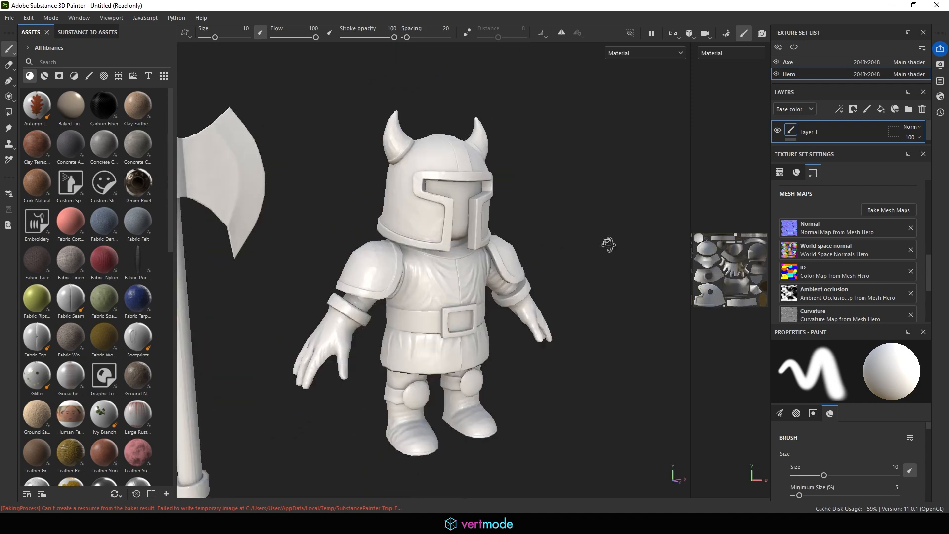
right_click_drag(608, 244, 470, 220, "alt")
middle_click_drag(456, 218, 469, 168, "alt")
right_click_drag(466, 214, 425, 215, "alt")
mouse_move(425, 215)
left_mouse_down("alt")
mouse_move(386, 230)
mouse_move(394, 219)
left_mouse_up("alt")
middle_click_drag(395, 219, 380, 265, "alt")
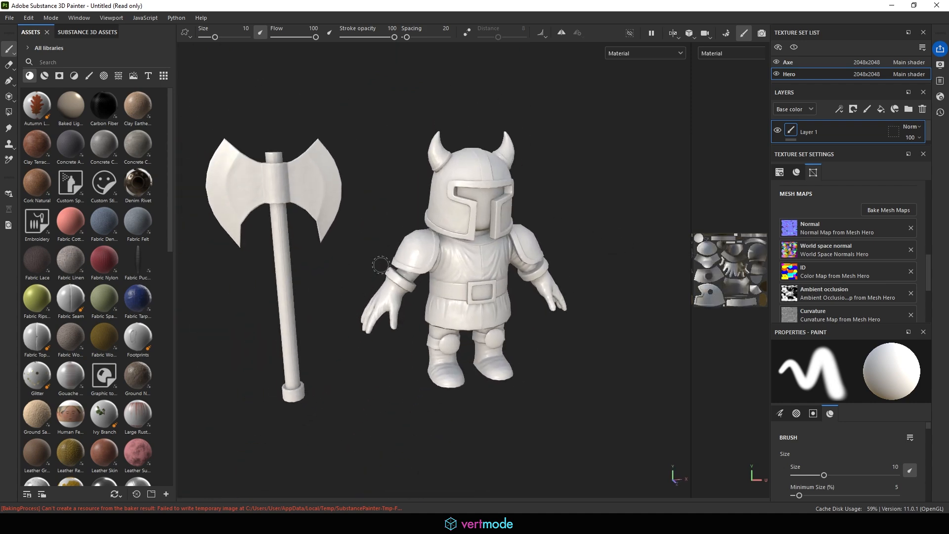
Save the project as Hero_Texturing in the Hero folder under Tutorial_Game_Character's sourceimages
left_click(14, 22)
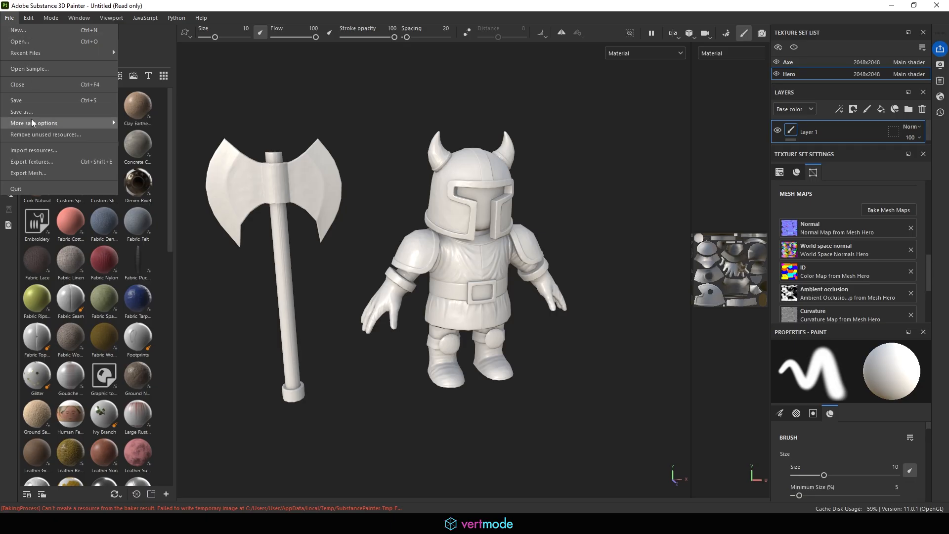
key("Escape")
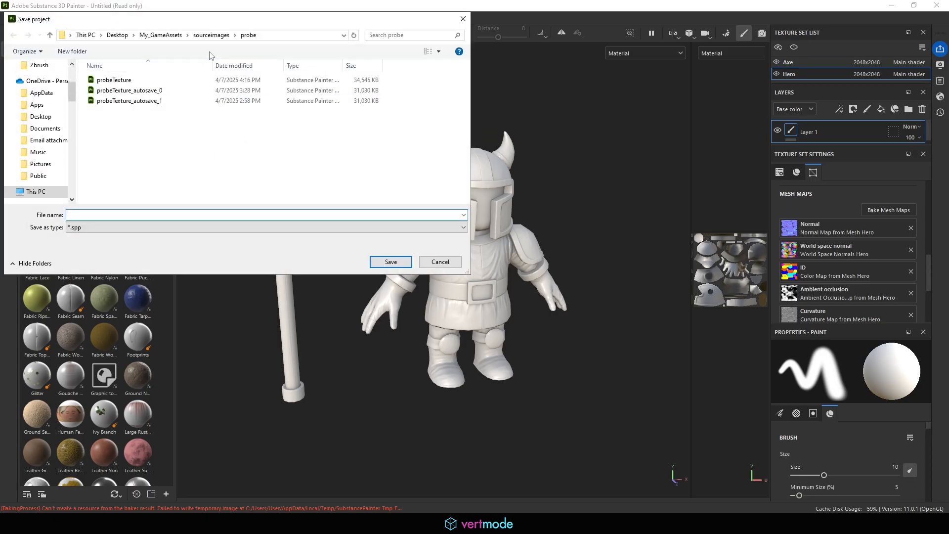
left_click(28, 116)
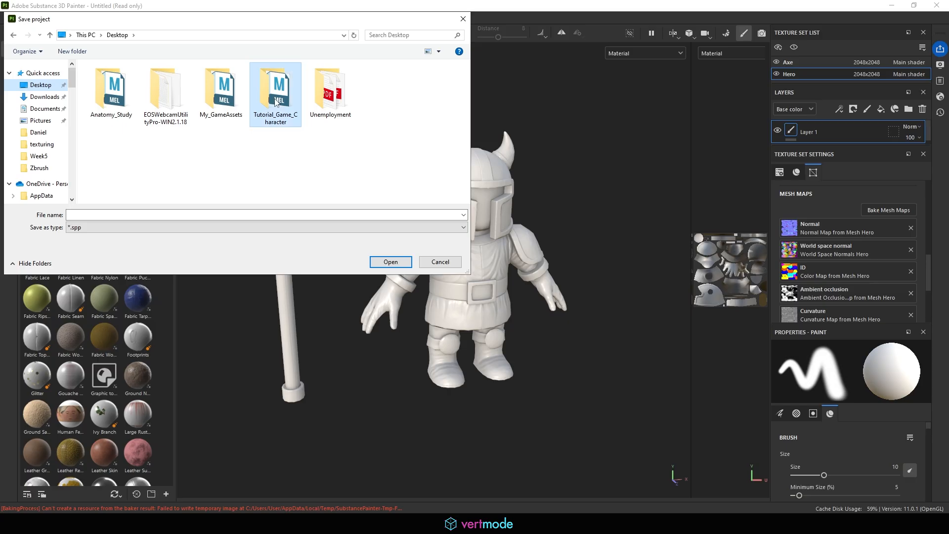
double_click(275, 94)
double_click(118, 188)
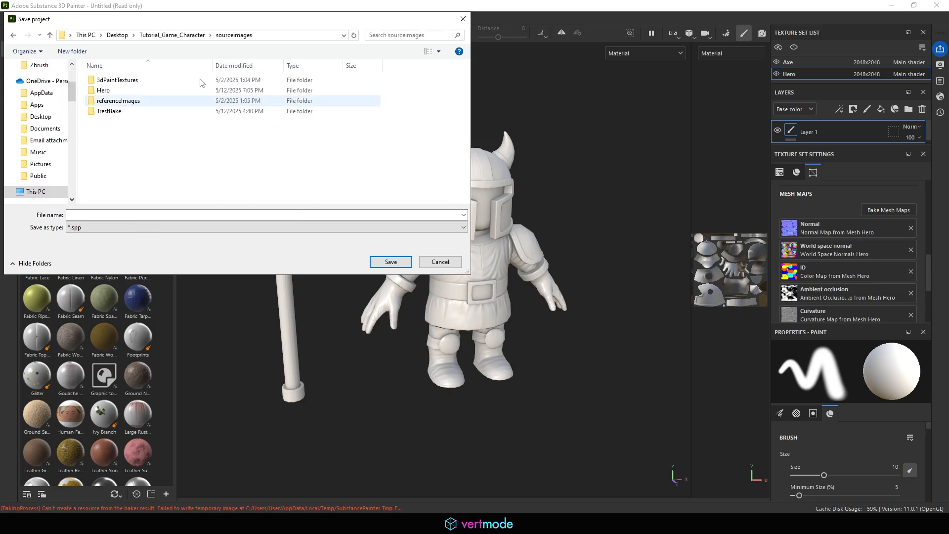
left_click(128, 92)
double_click(128, 93)
left_click(100, 214)
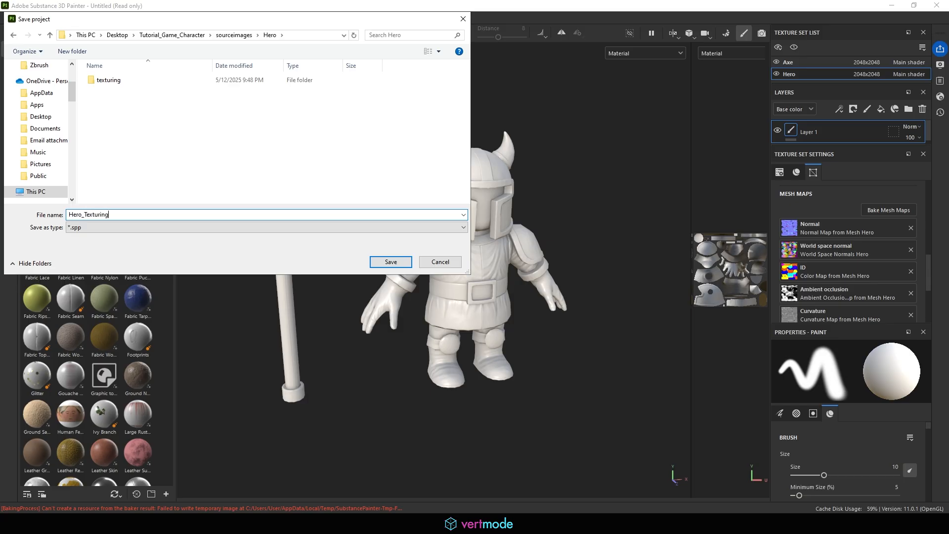
left_click(398, 260)
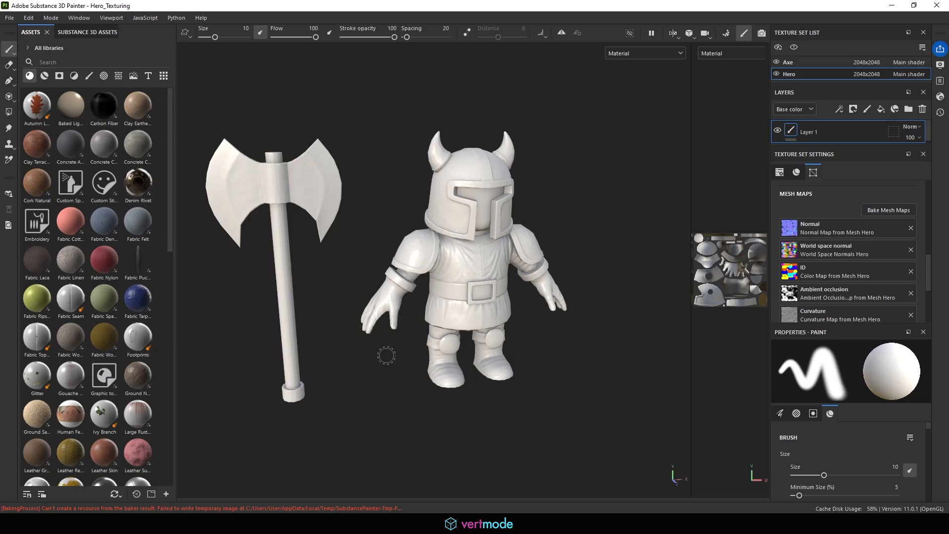
Check the baked hero and axe together once more under rotated lighting
mouse_move(386, 355)
left_mouse_down("alt")
mouse_move(339, 343)
mouse_move(386, 366)
left_mouse_up("alt")
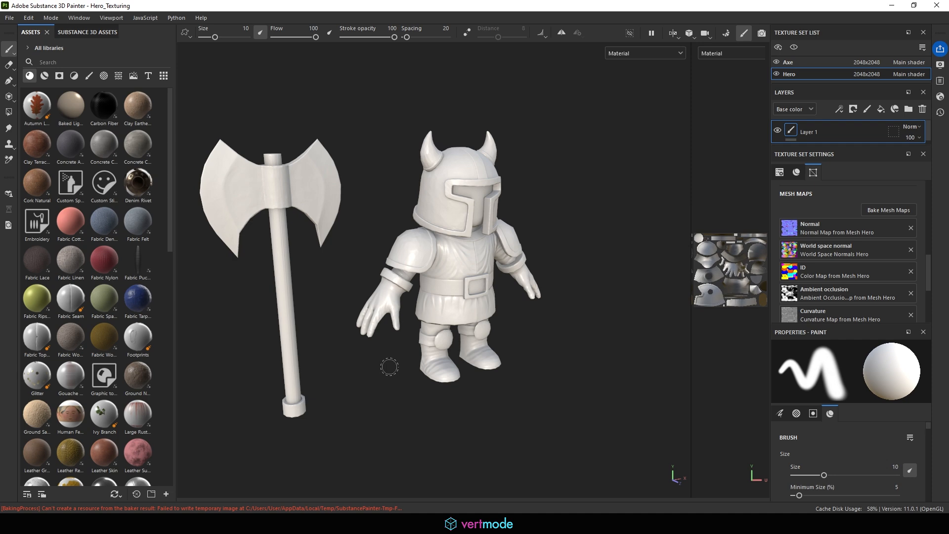
mouse_move(381, 438)
right_mouse_down("shift")
mouse_move(494, 439)
mouse_move(463, 431)
mouse_move(476, 439)
mouse_move(464, 442)
right_mouse_up("shift")
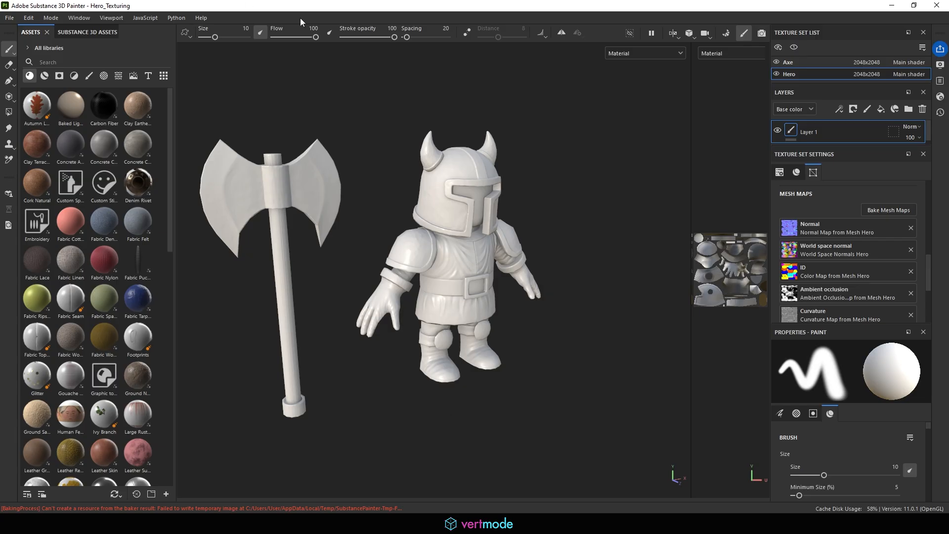
right_click_drag(395, 259, 524, 267, "shift")
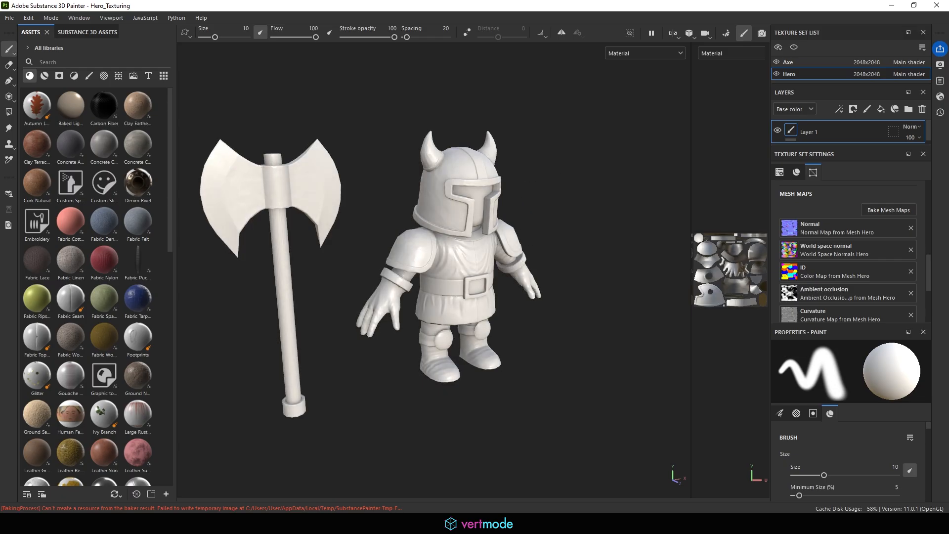